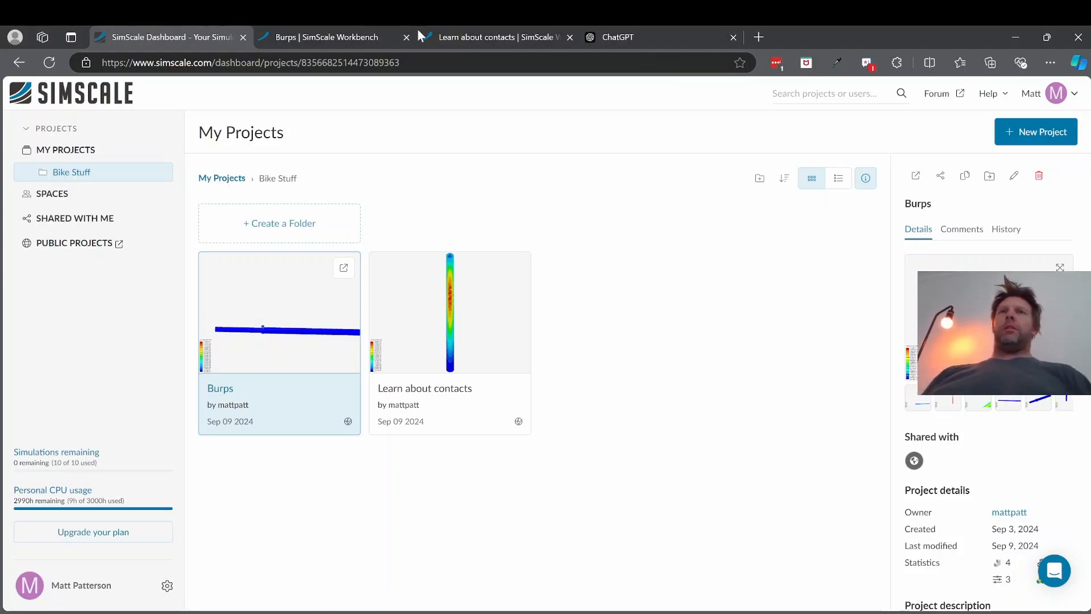
- Switch to the Burps project and examine Mesh 12 around the collar and along the full seat tube and seat post
left_click(372, 39)
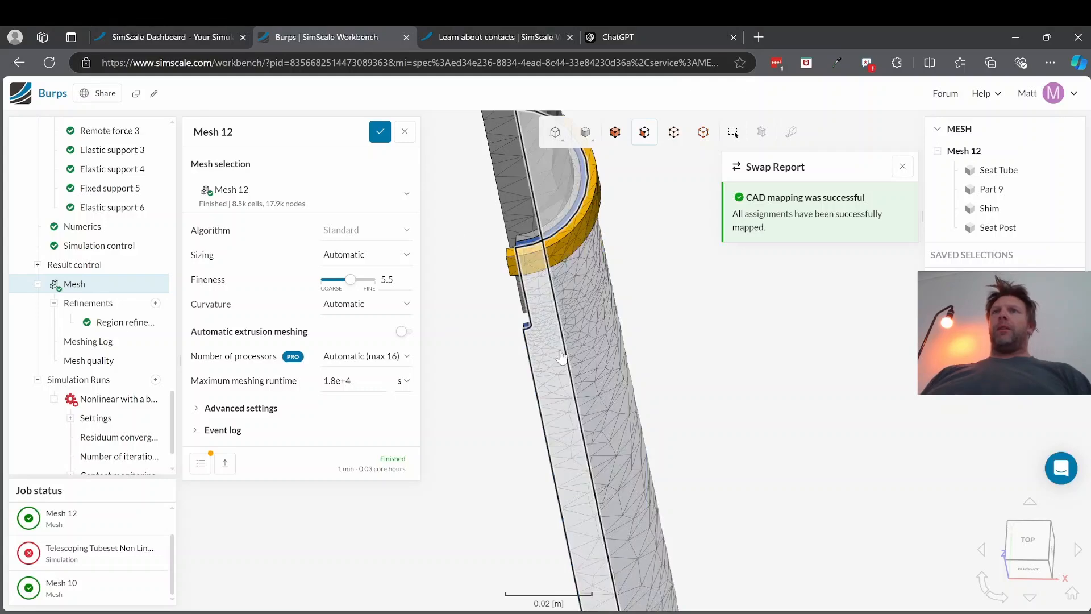
left_click(536, 332)
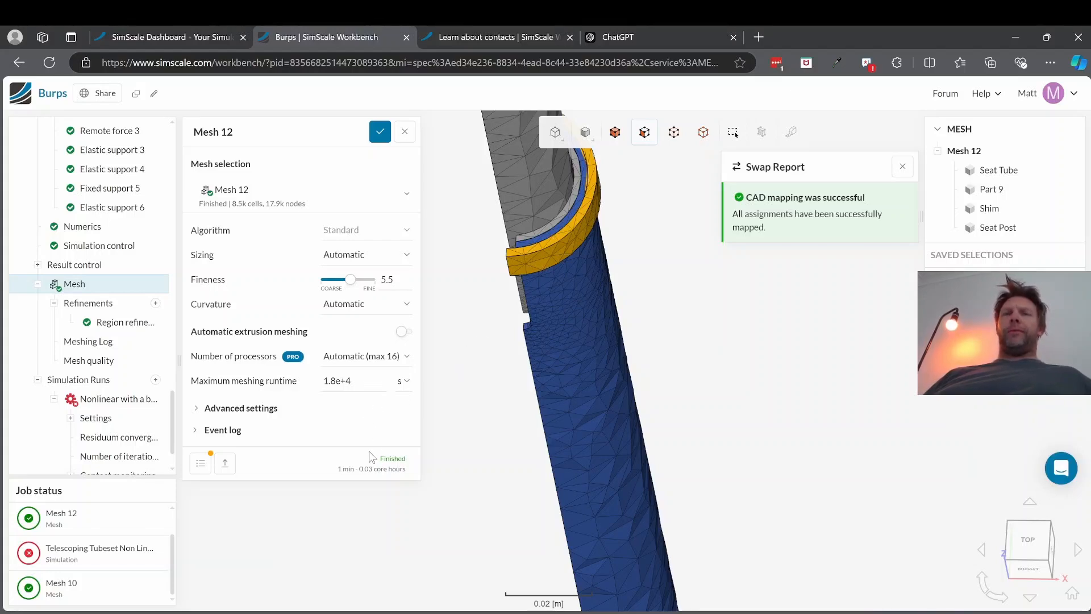
scroll(488, 417, "down", 5)
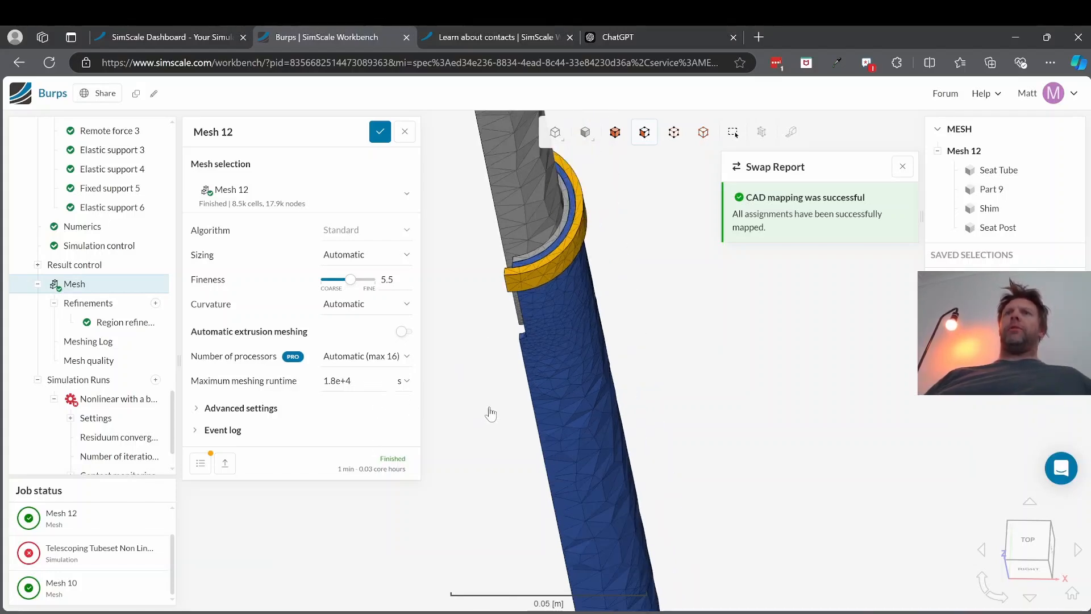
left_click_drag(487, 436, 474, 359)
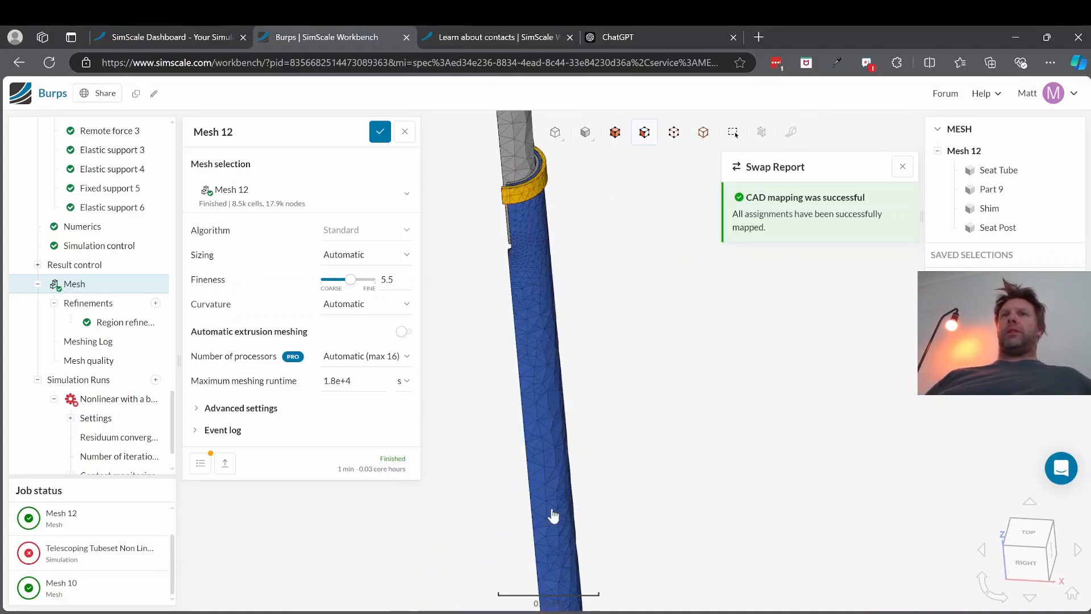
scroll(616, 343, "up", 4)
scroll(624, 281, "down", 8)
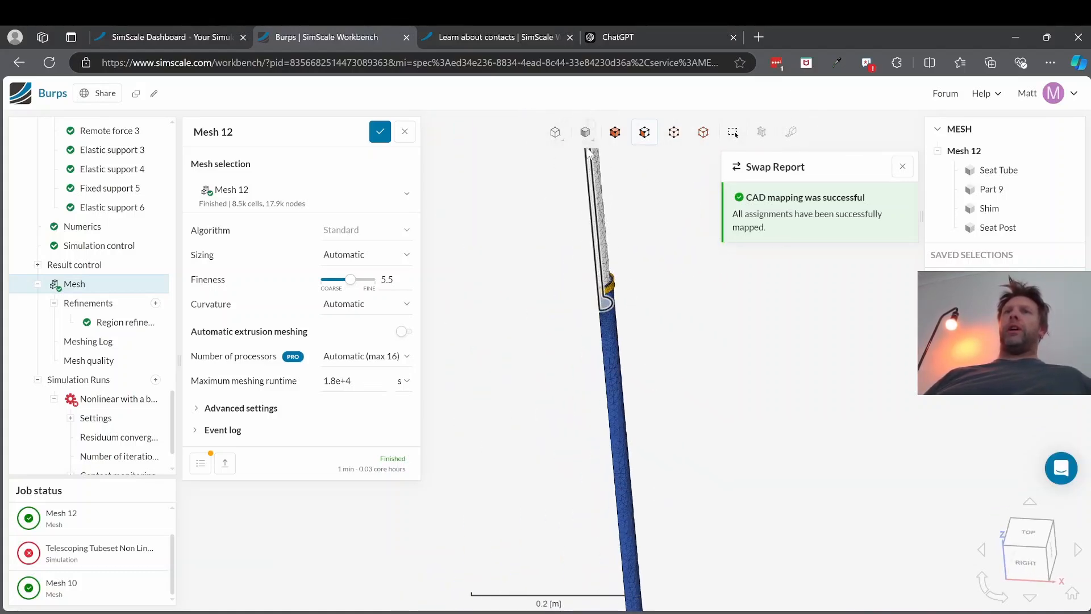
left_click_drag(580, 339, 609, 292)
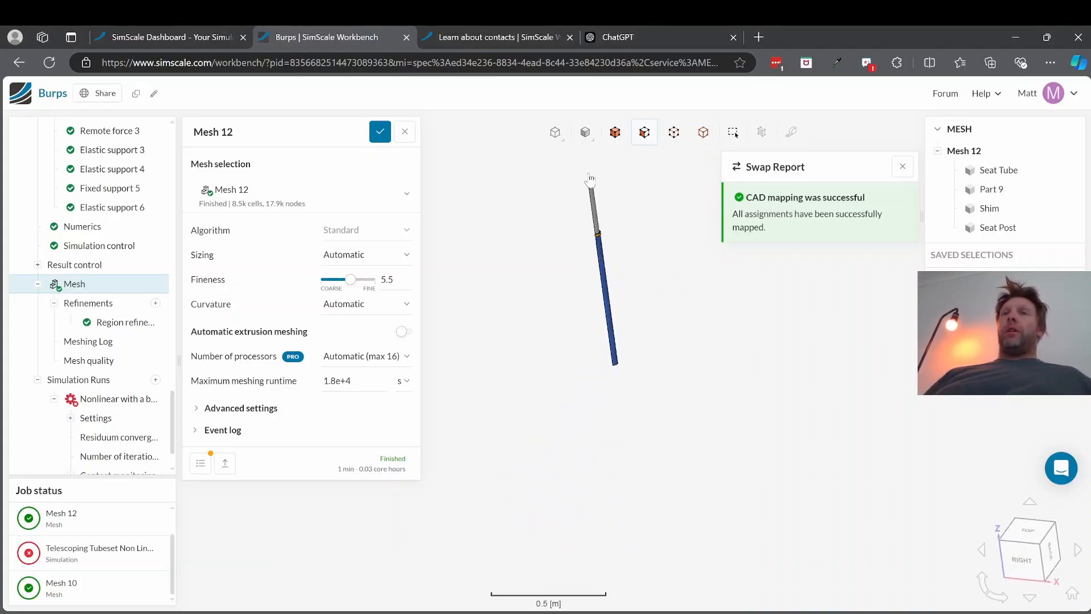
scroll(608, 249, "up", 4)
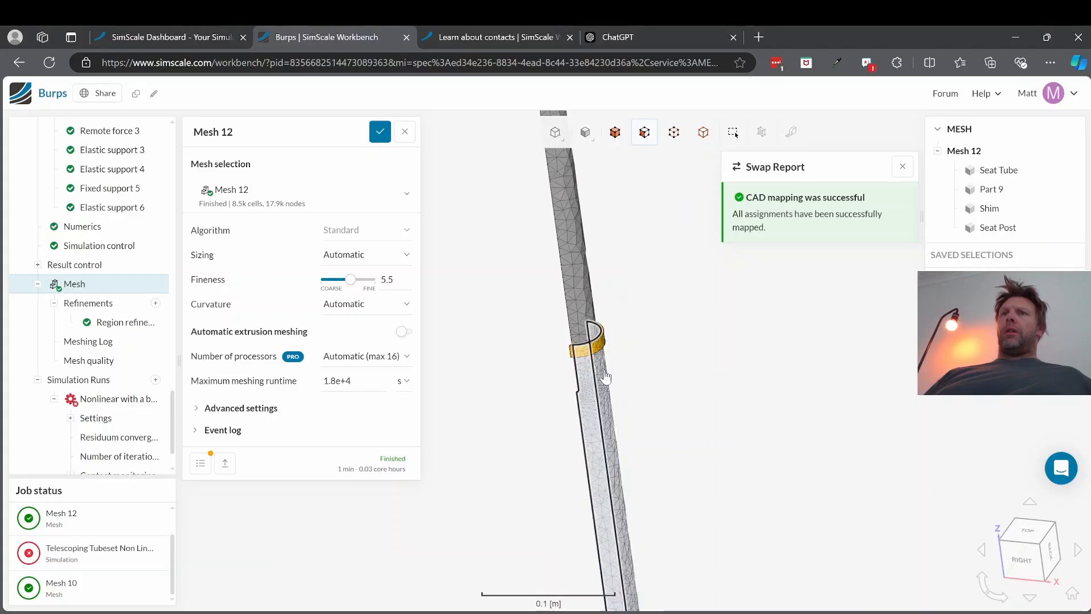
left_click_drag(581, 392, 740, 357)
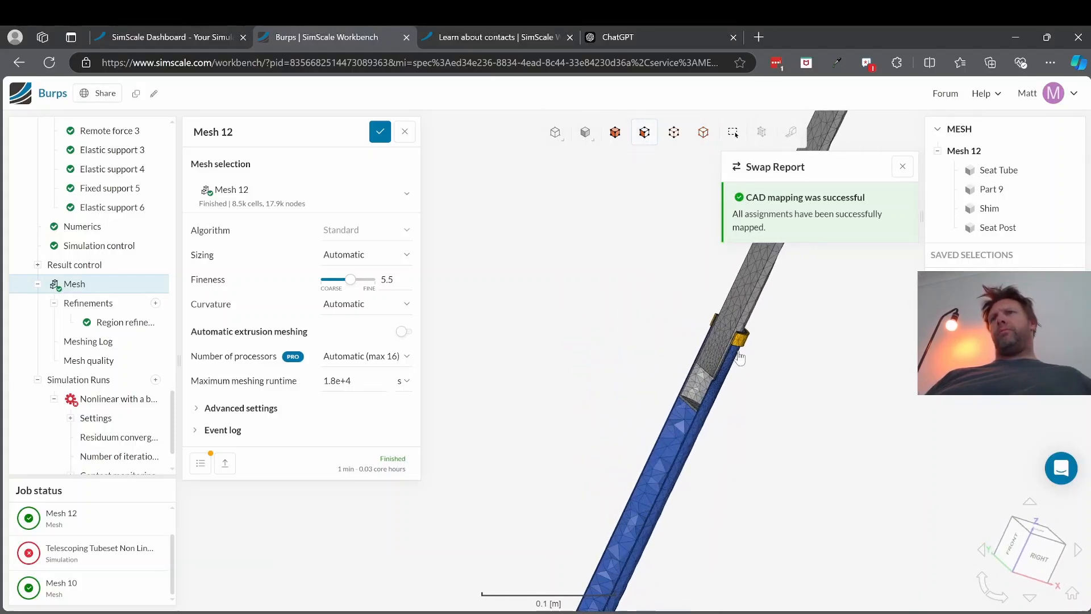
- Dismiss the Swap Report and examine the Mesh 12 cut section where the seat post and shim overlap the seat tube
left_click(902, 167)
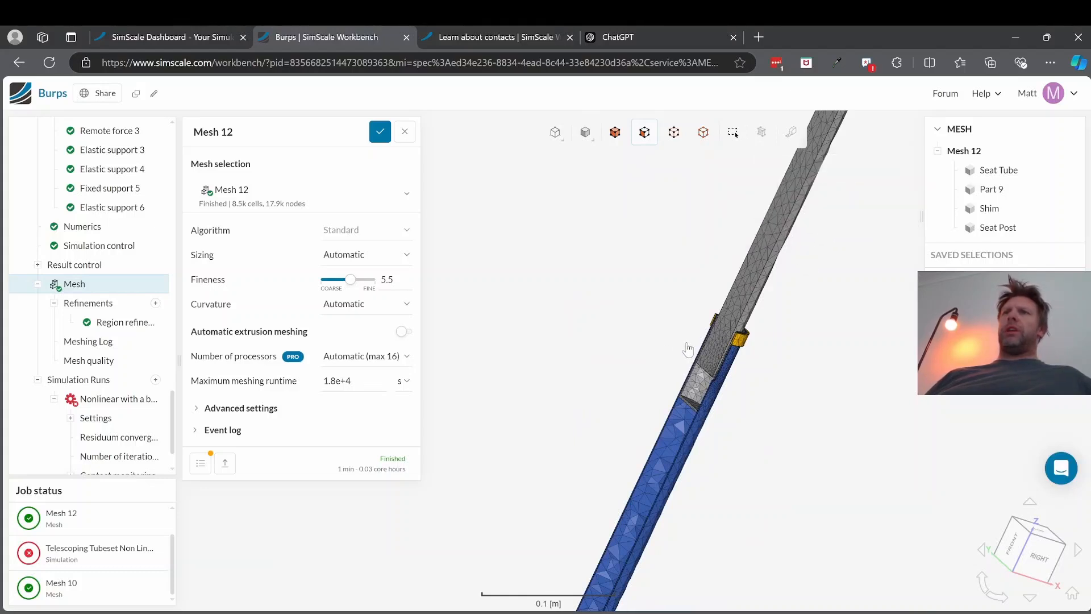
scroll(655, 419, "up", 1)
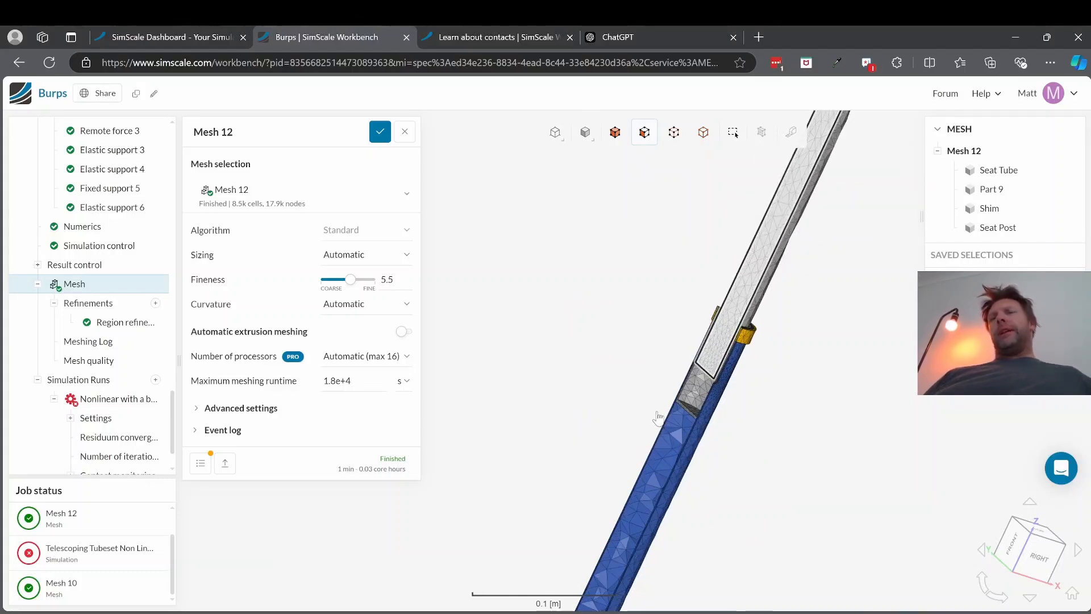
scroll(659, 414, "down", 2)
scroll(681, 398, "down", 1)
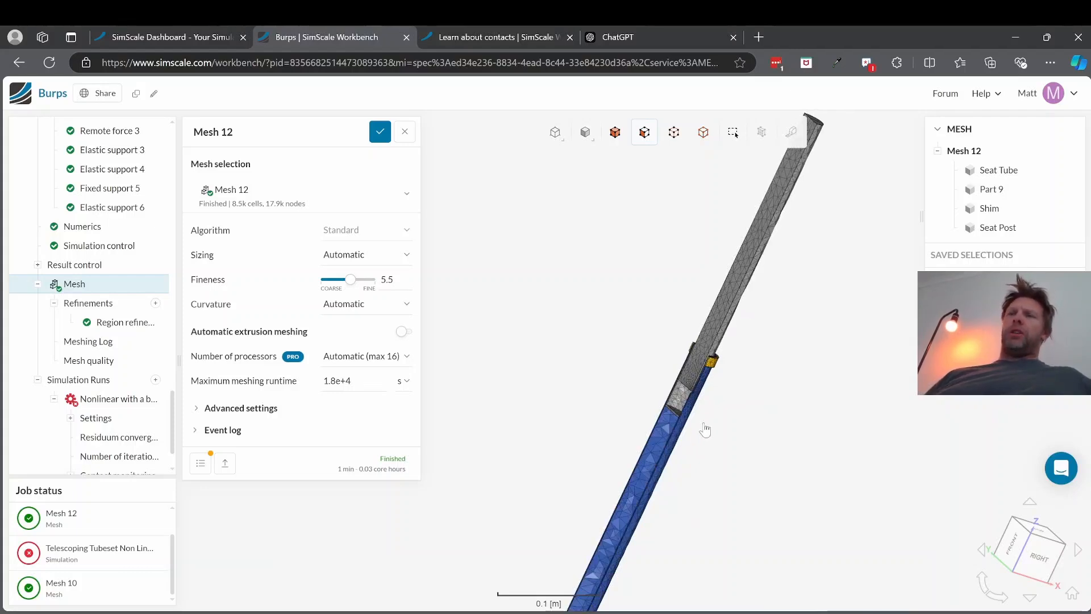
left_click_drag(710, 397, 797, 421)
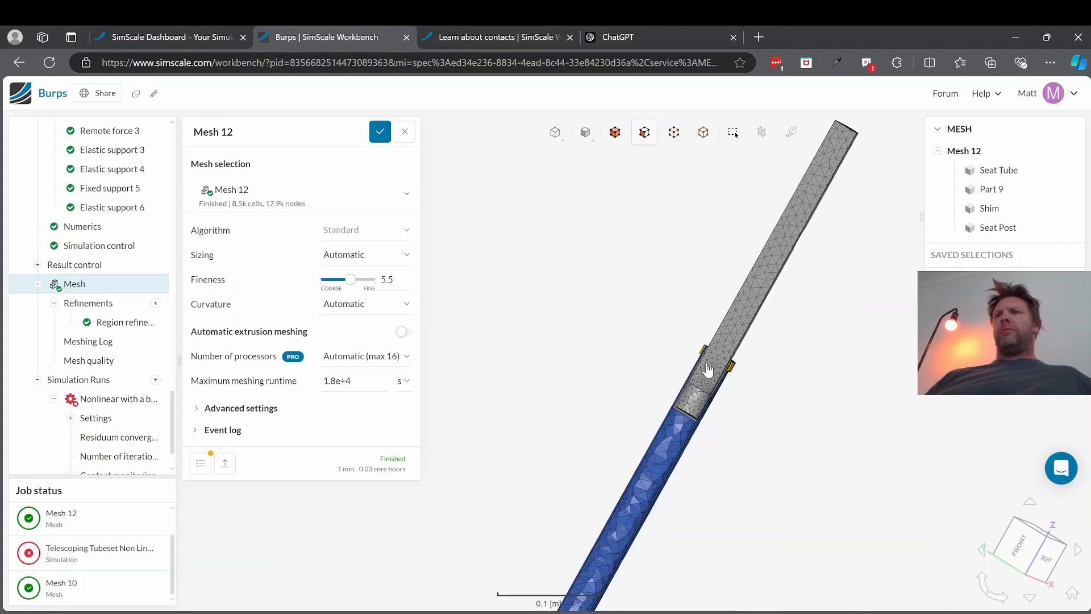
scroll(708, 370, "up", 5)
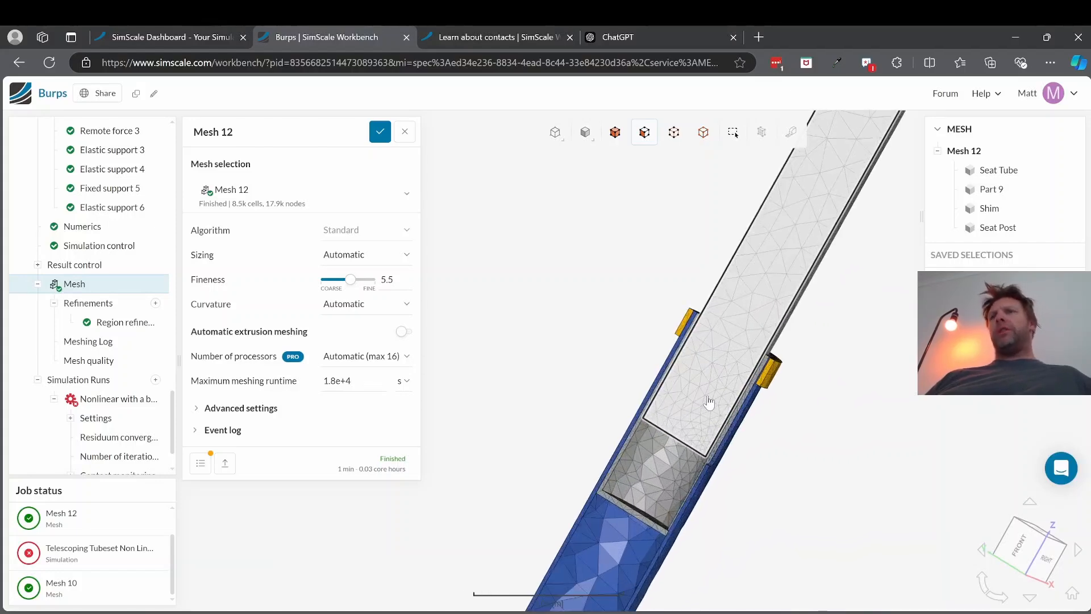
scroll(709, 403, "up", 2)
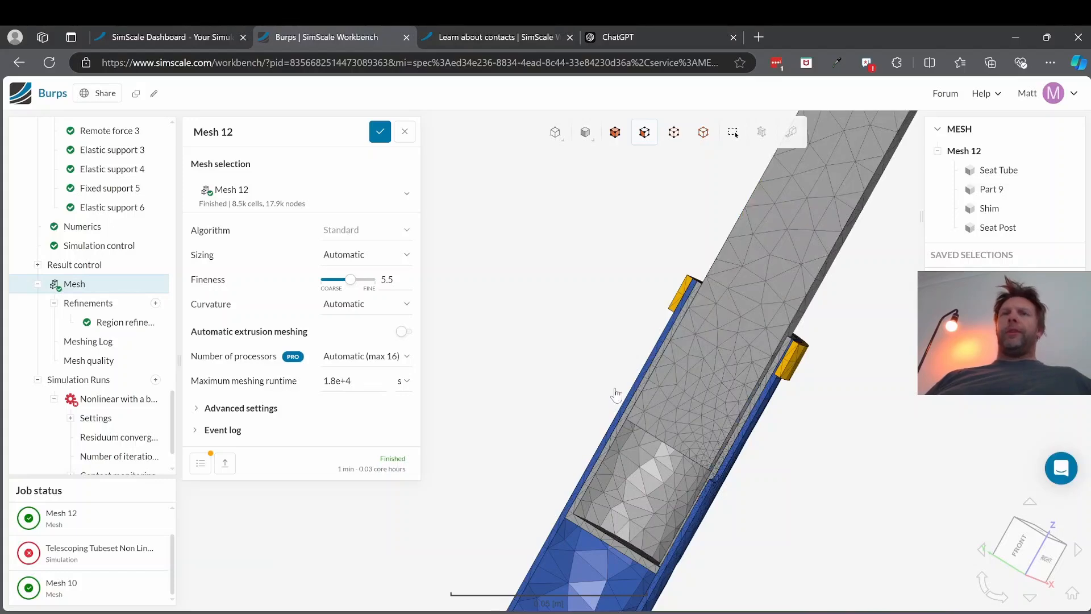
scroll(615, 394, "up", 2)
scroll(691, 433, "down", 2)
scroll(693, 435, "down", 3)
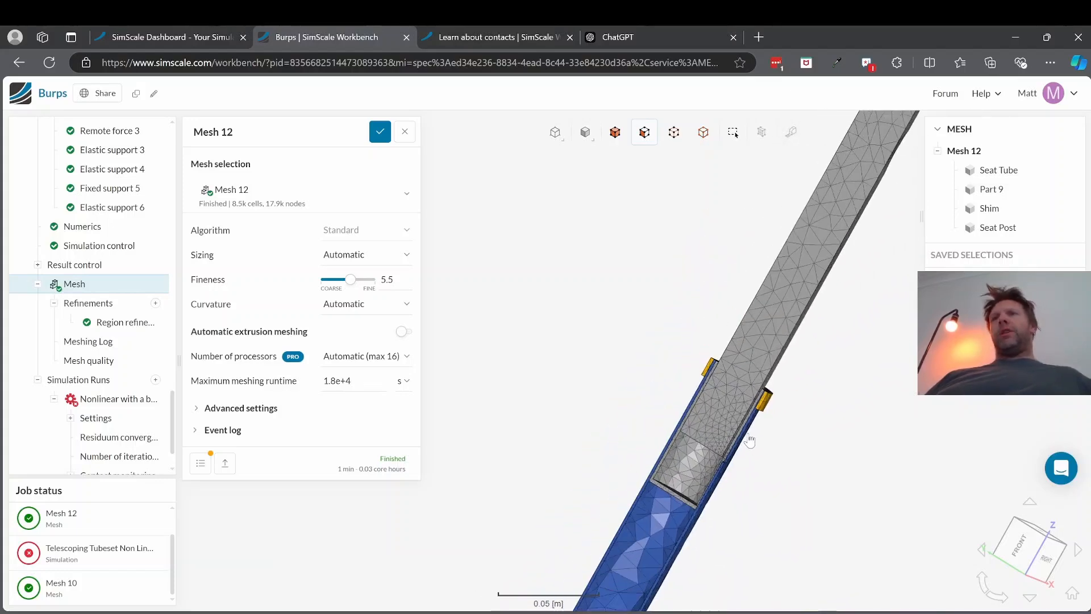
left_click_drag(715, 443, 549, 370)
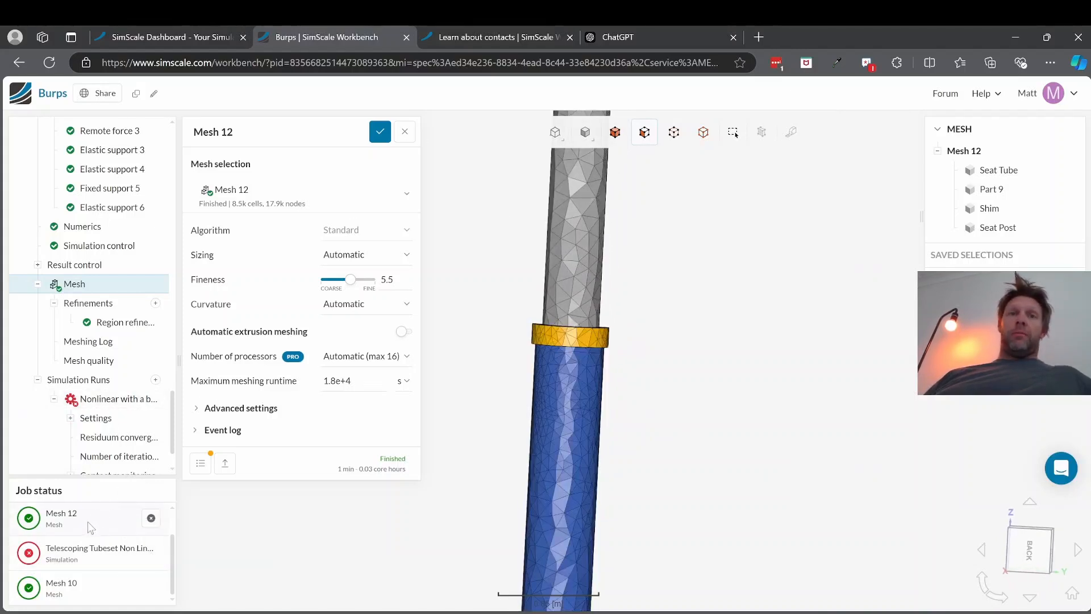
- Open the failed Half Geometry No Ring Non Linear run and read the error explanation and suggested fixes in its event log
left_click(78, 560)
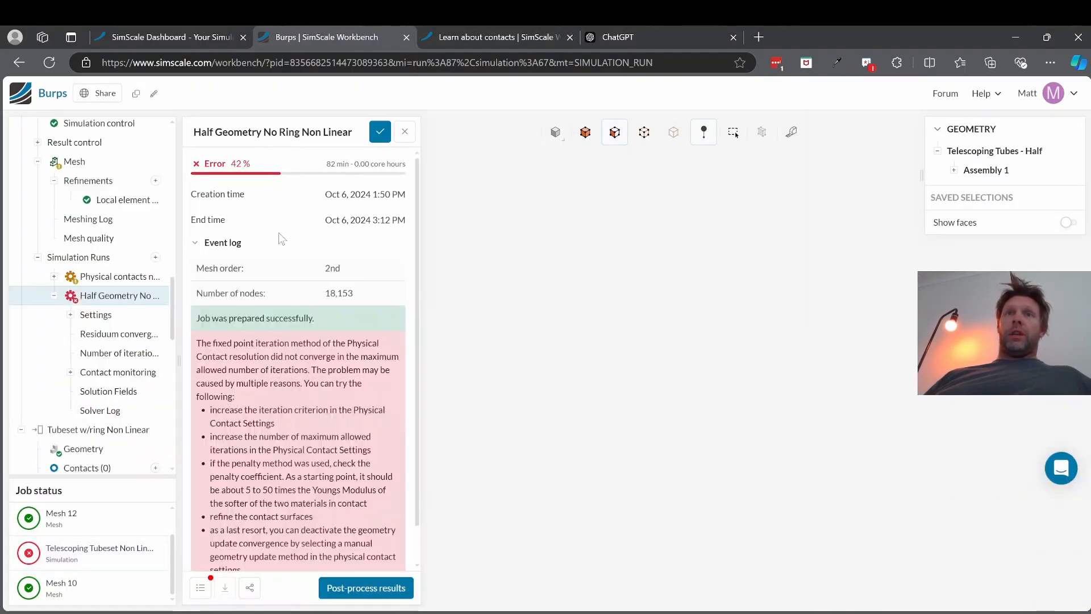
left_click_drag(257, 343, 324, 385)
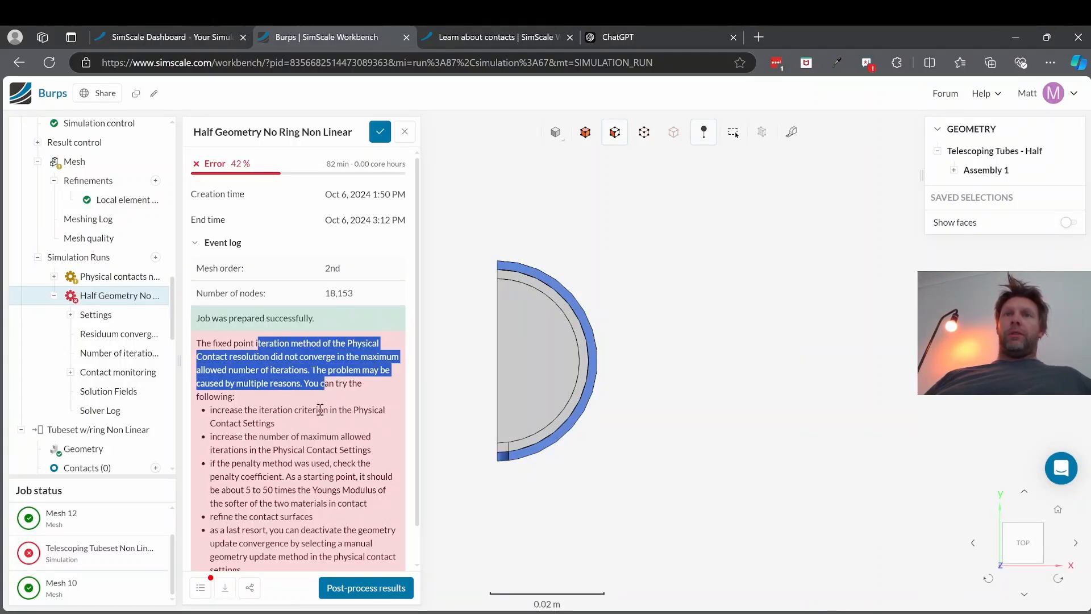
left_click(289, 411)
left_click_drag(233, 422, 349, 507)
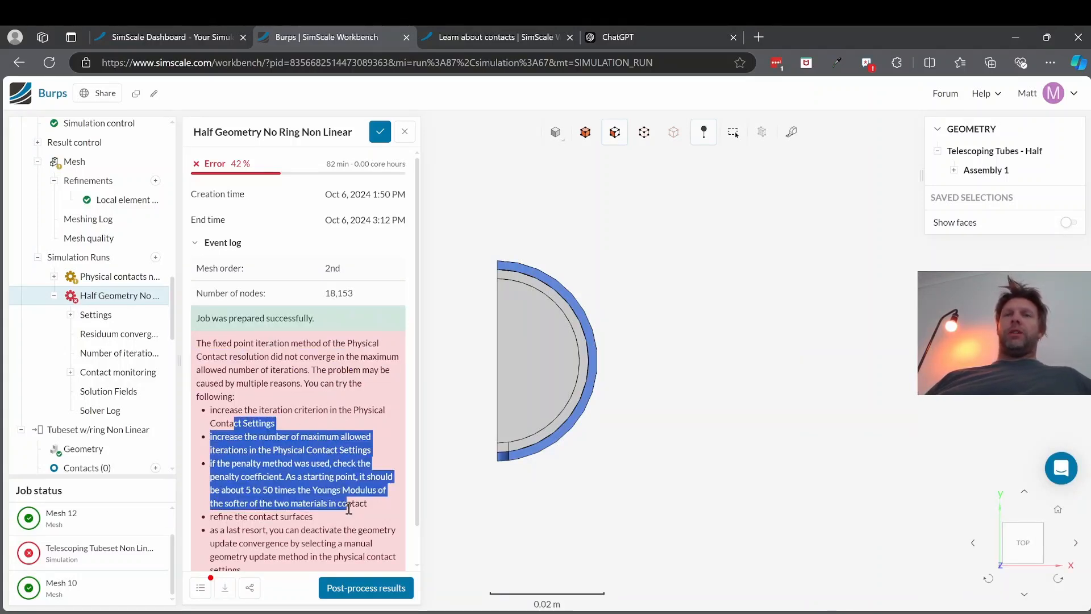
scroll(349, 507, "down", 1)
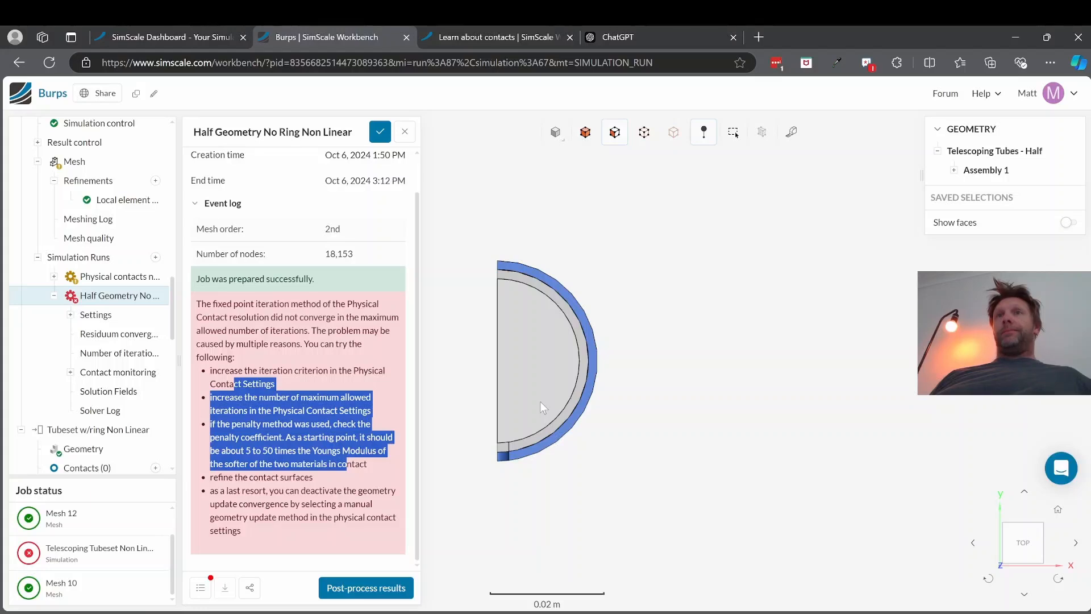
- Switch to the Learn about contacts project and examine the seat post and seat tube assembly with its boundary conditions from several angles
left_click(494, 36)
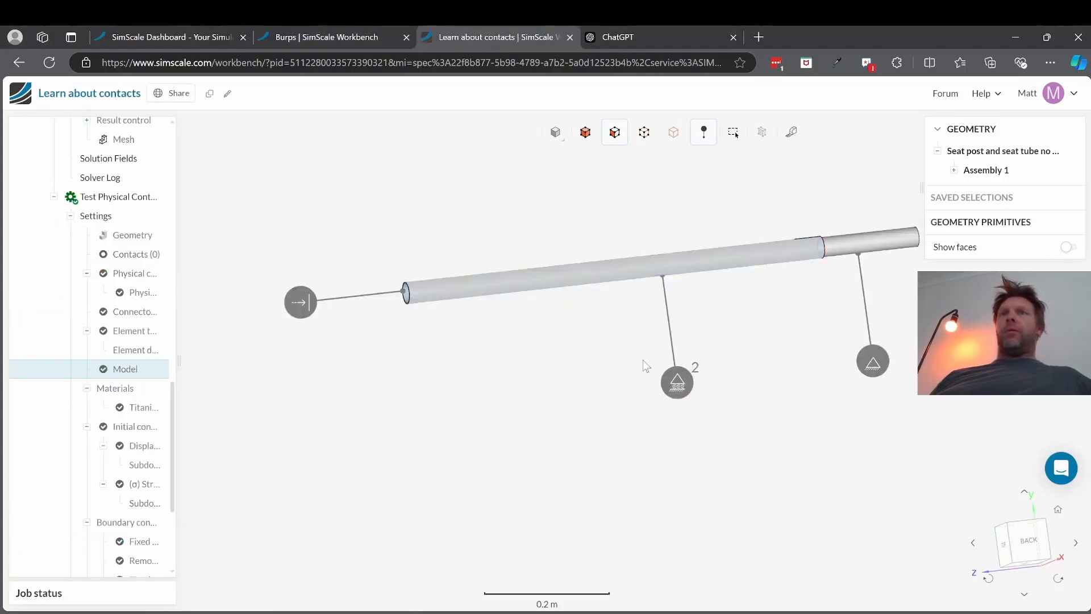
left_click_drag(715, 344, 363, 423)
scroll(704, 272, "down", 5)
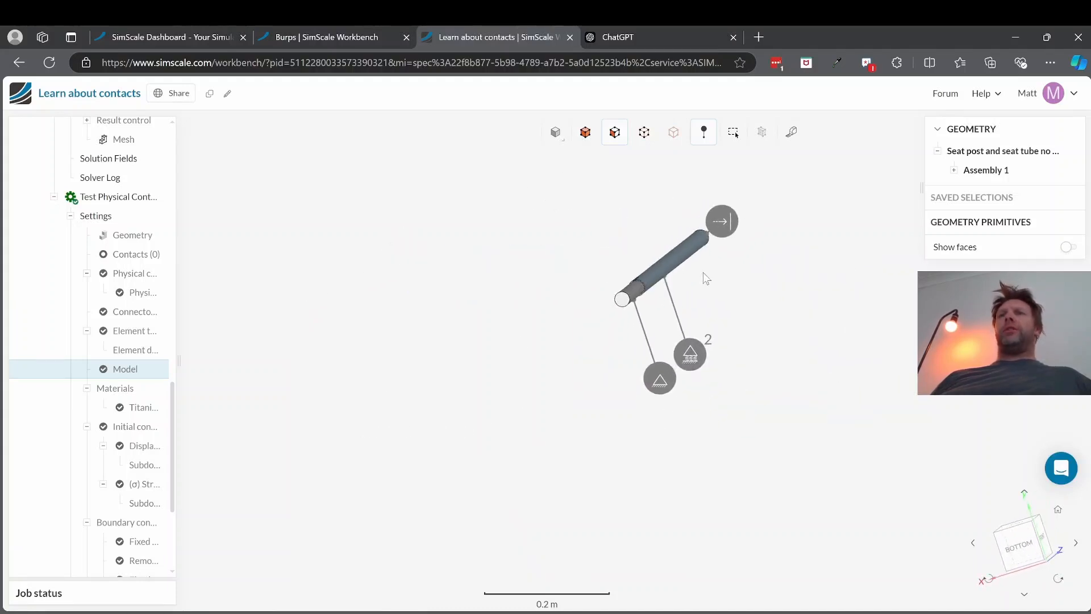
scroll(707, 277, "up", 6)
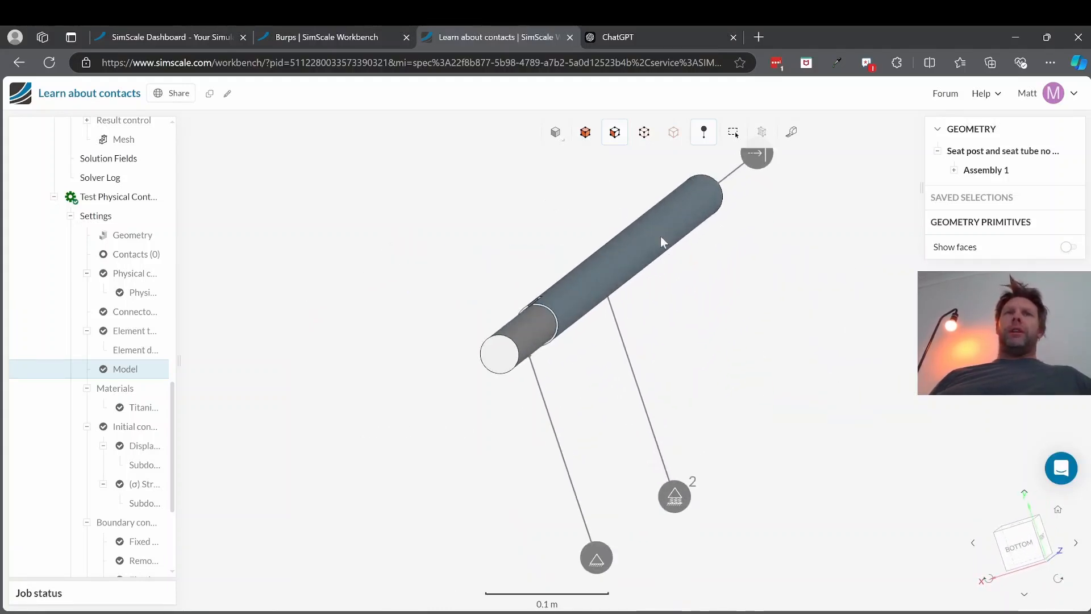
left_click_drag(680, 221, 656, 244)
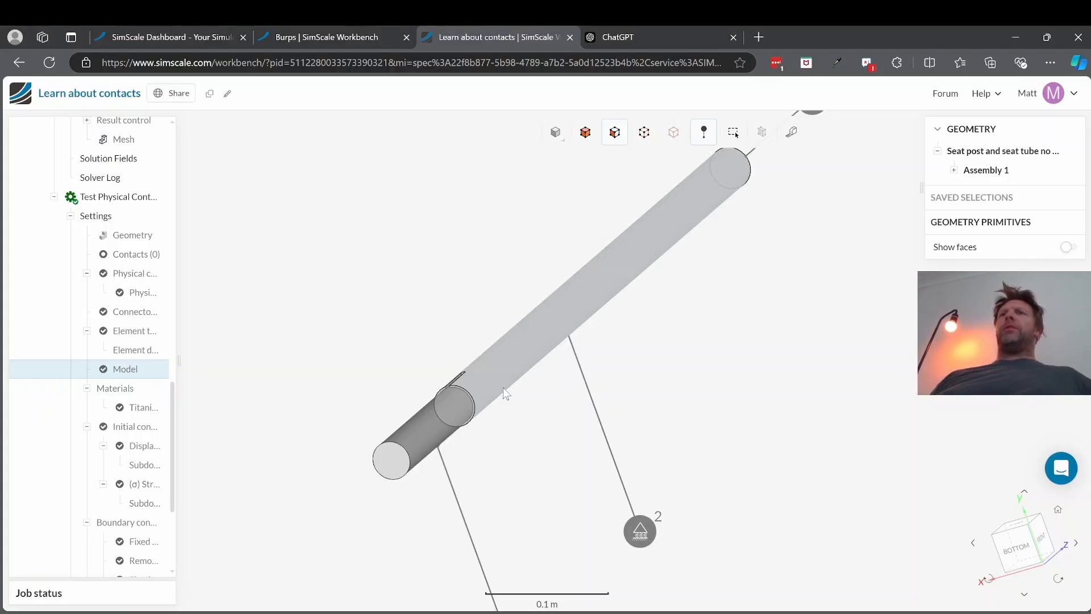
left_click_drag(523, 393, 633, 439)
scroll(520, 409, "down", 3)
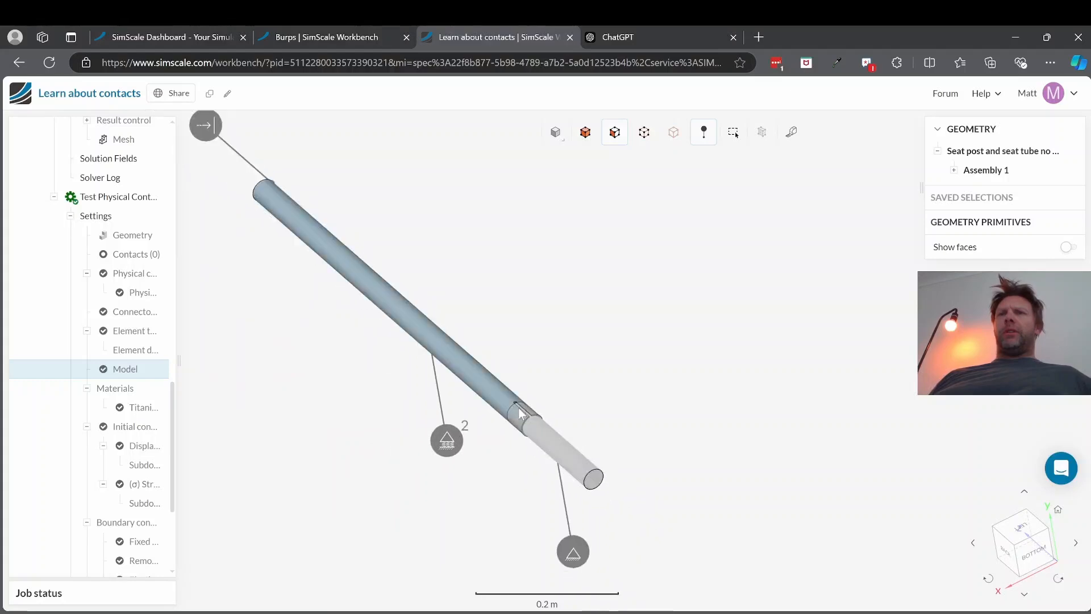
- Examine the slotted seat tube end and the seat post inserted in it up close
scroll(519, 408, "up", 4)
scroll(500, 401, "up", 2)
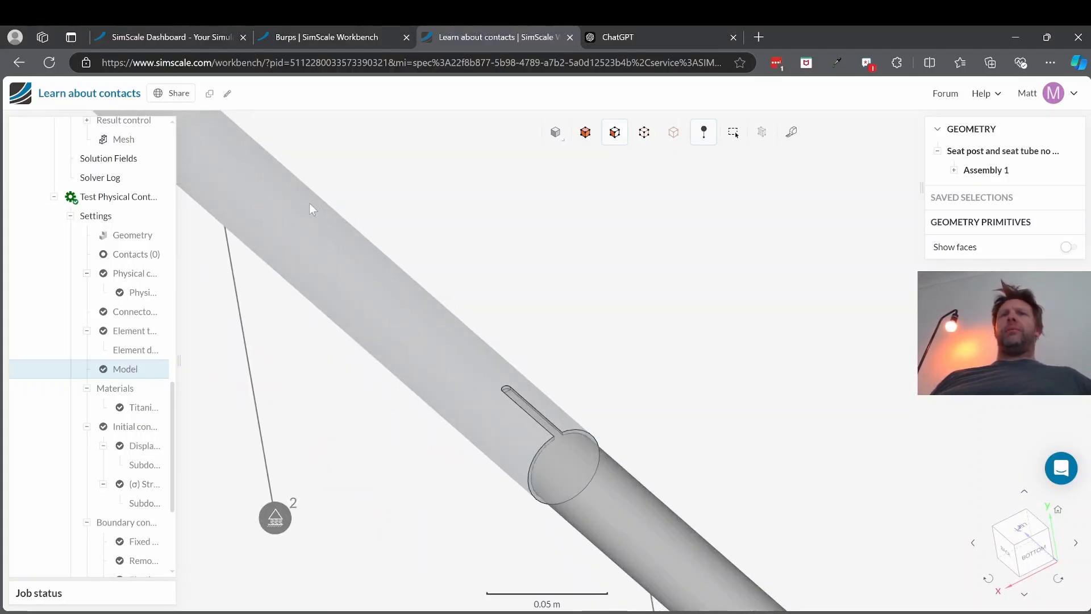
left_click_drag(531, 421, 560, 388)
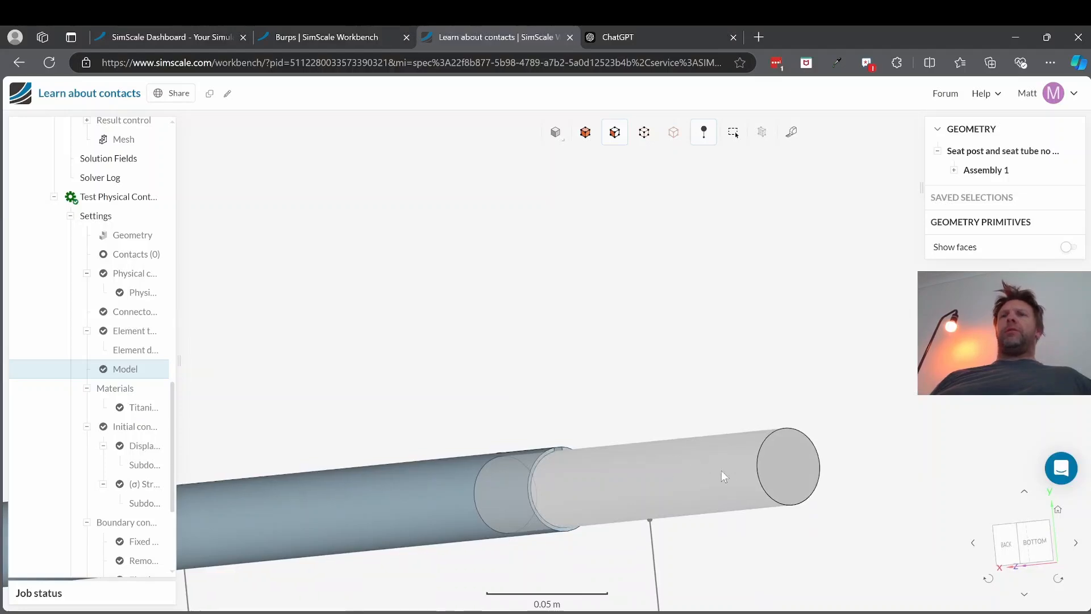
scroll(707, 481, "up", 1)
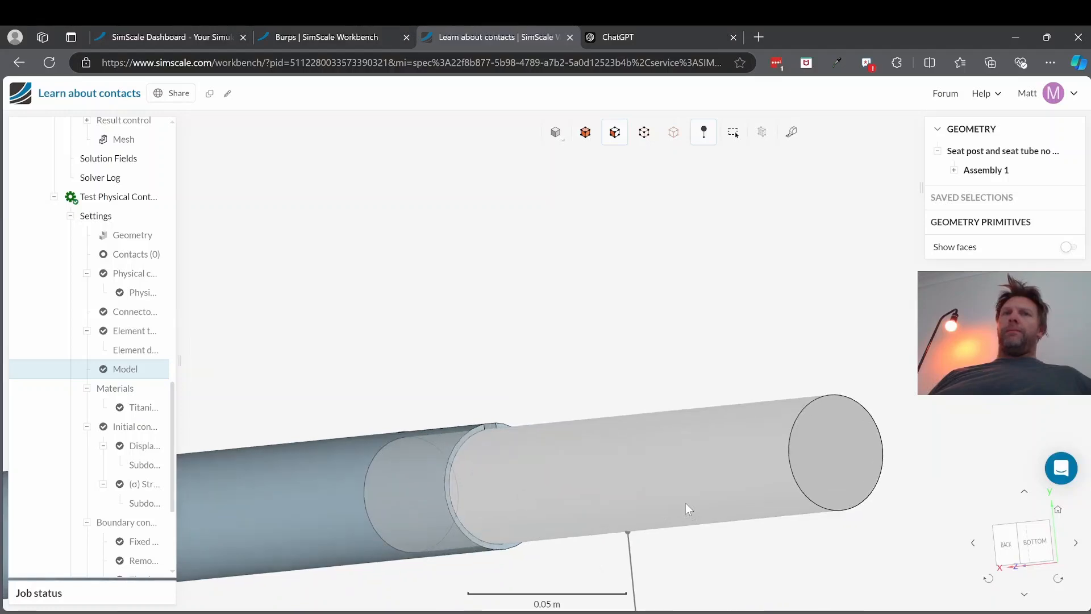
scroll(151, 486, "down", 2)
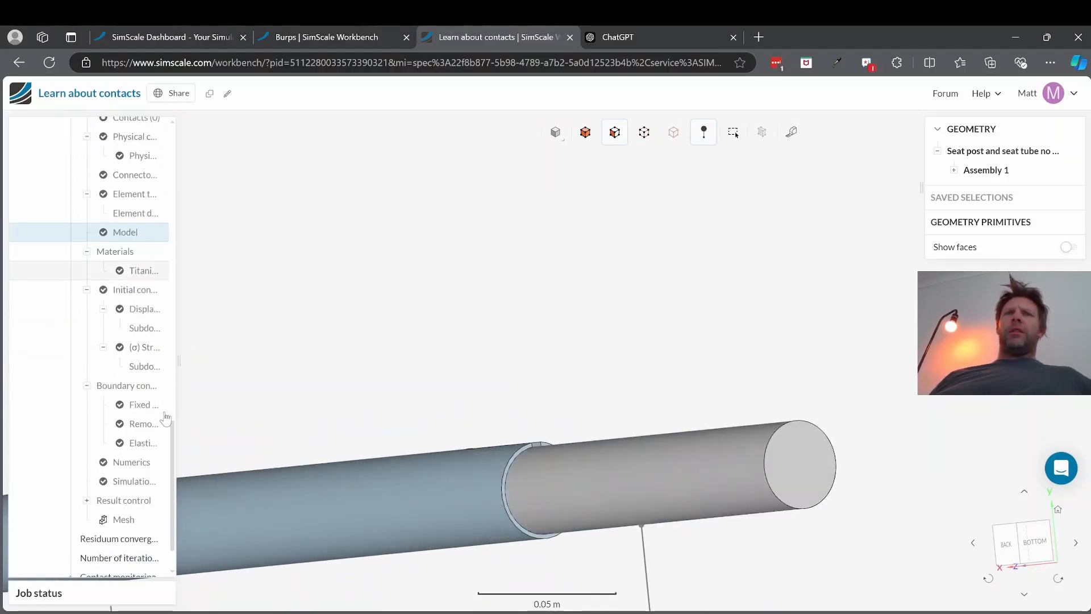
- Open the post-processing results of the Test Physical Contact run and examine the Von Mises stress at the tube joint
scroll(151, 486, "down", 1)
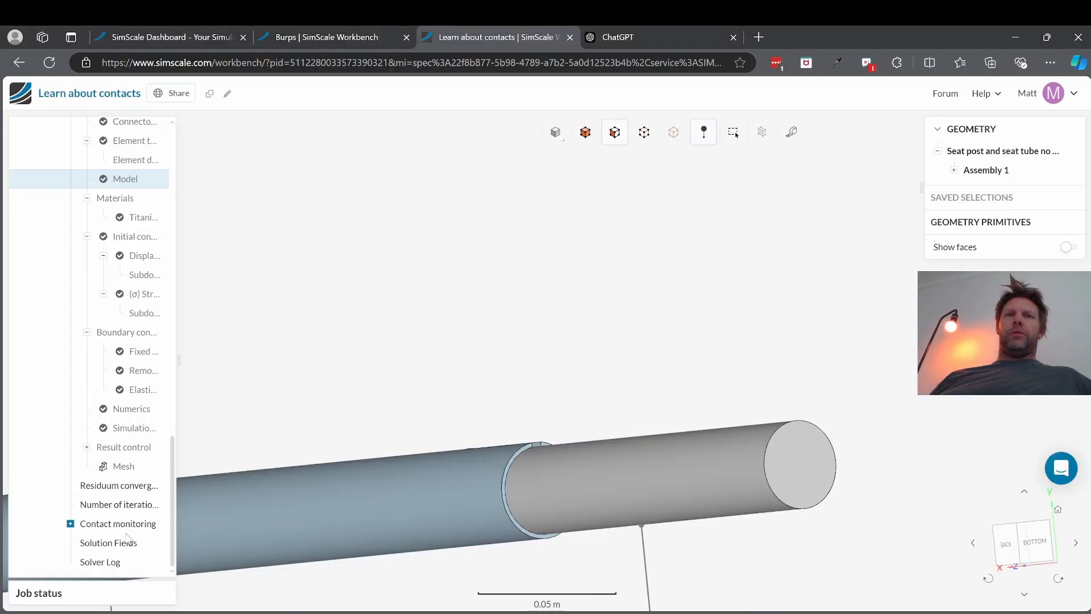
scroll(129, 540, "up", 4)
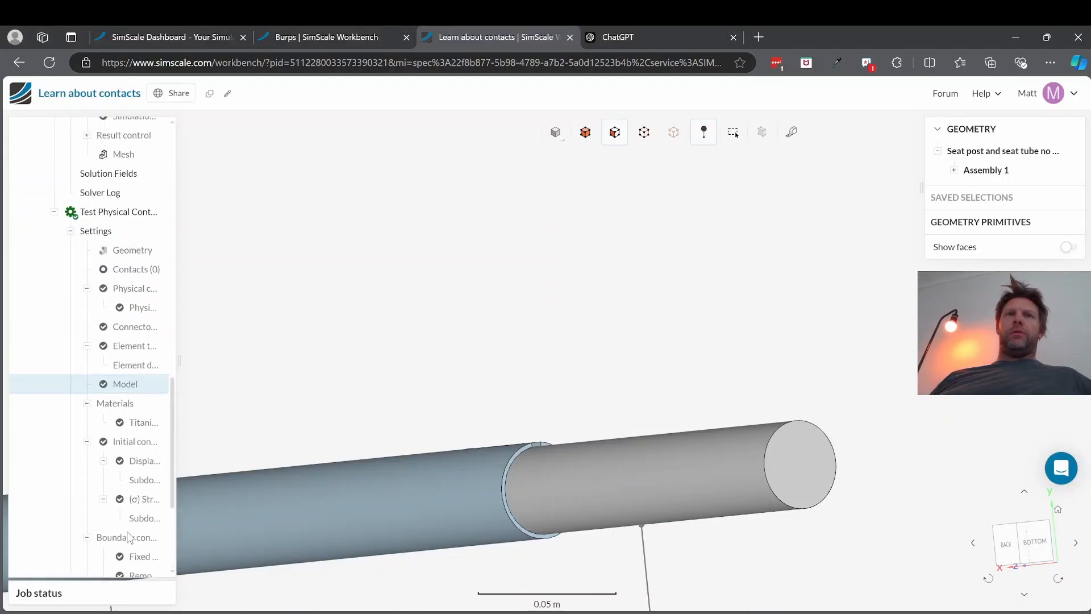
left_click(110, 219)
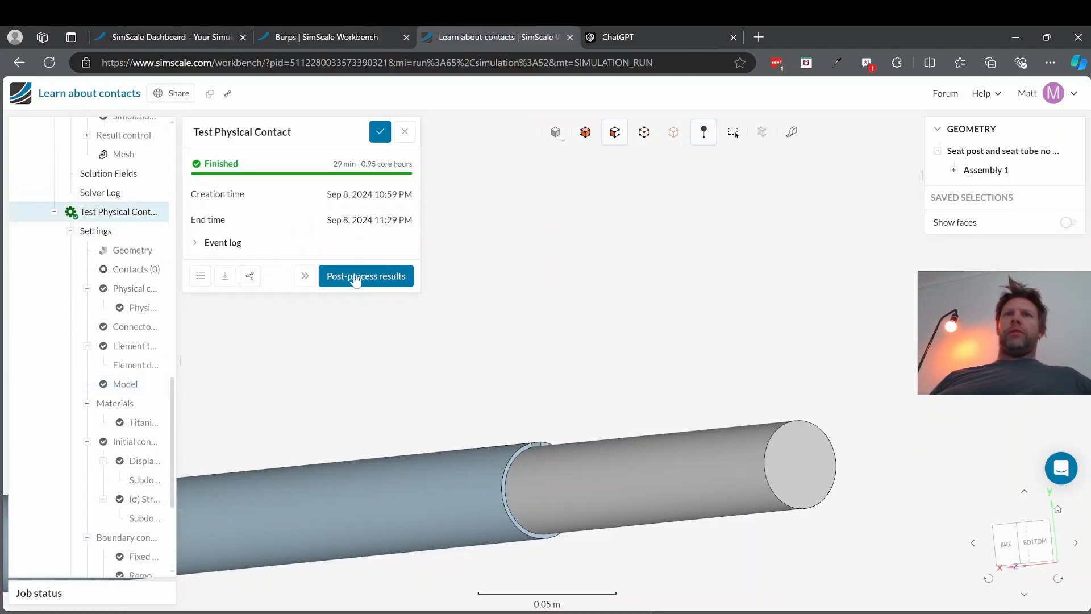
left_click(355, 280)
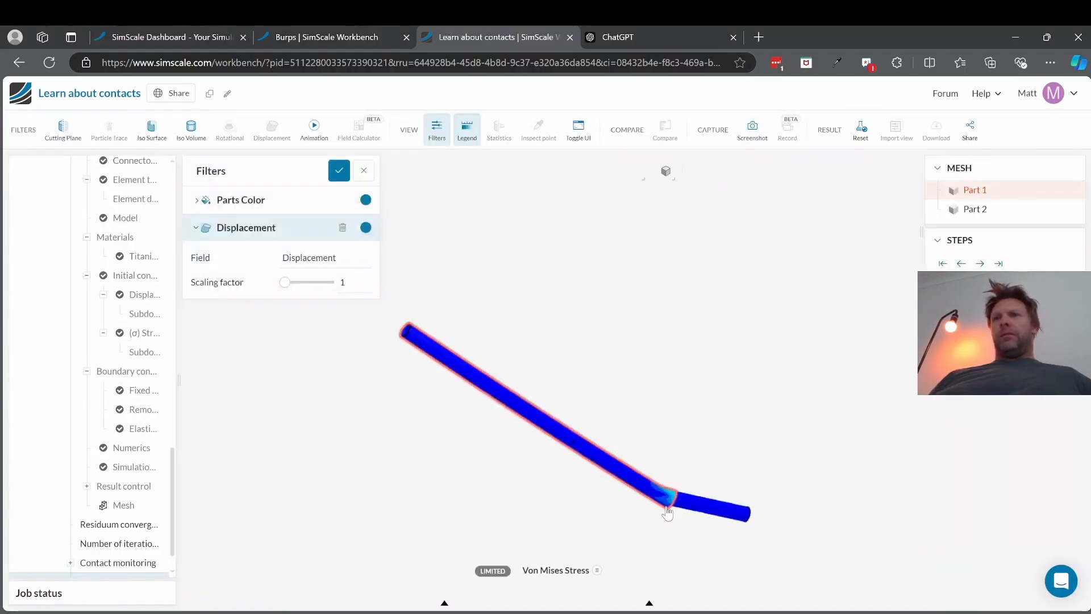
scroll(673, 515, "up", 2)
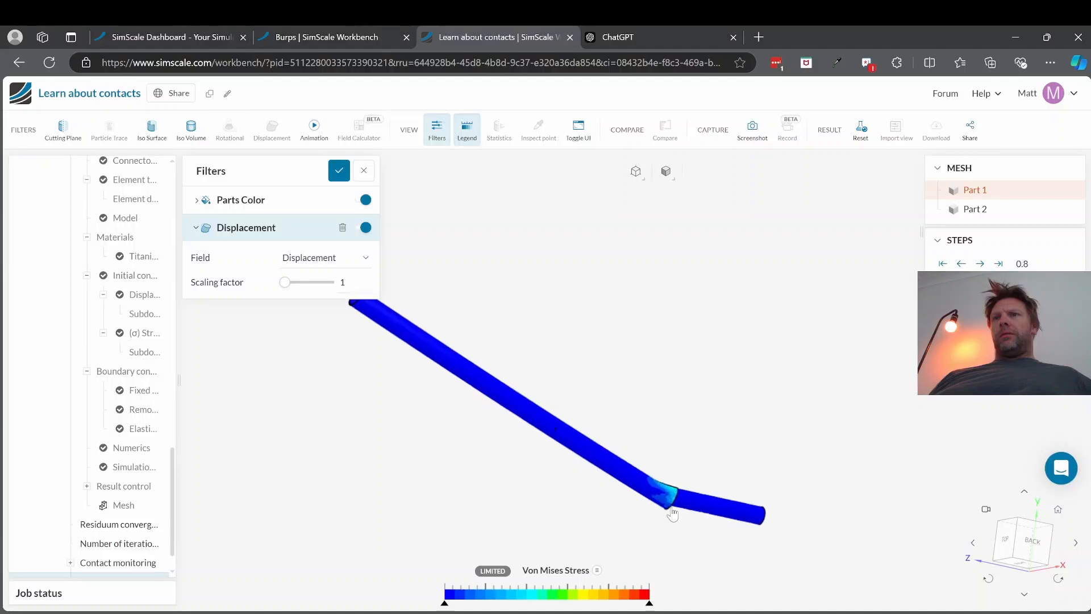
scroll(672, 515, "up", 3)
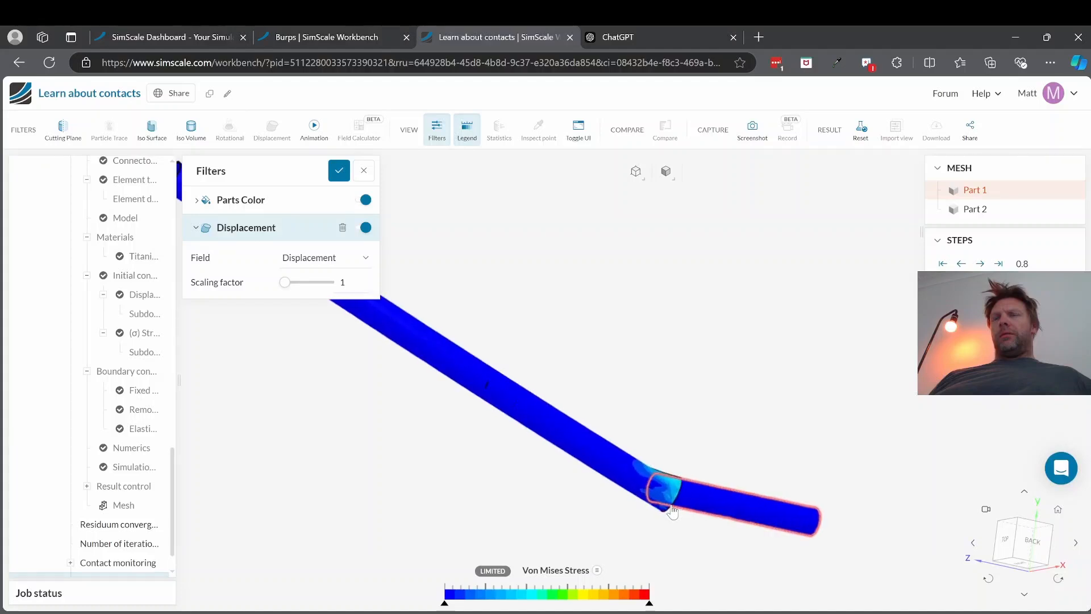
- Examine the Von Mises stress at the deformed tube joint up close, from the side and from below
scroll(673, 513, "up", 2)
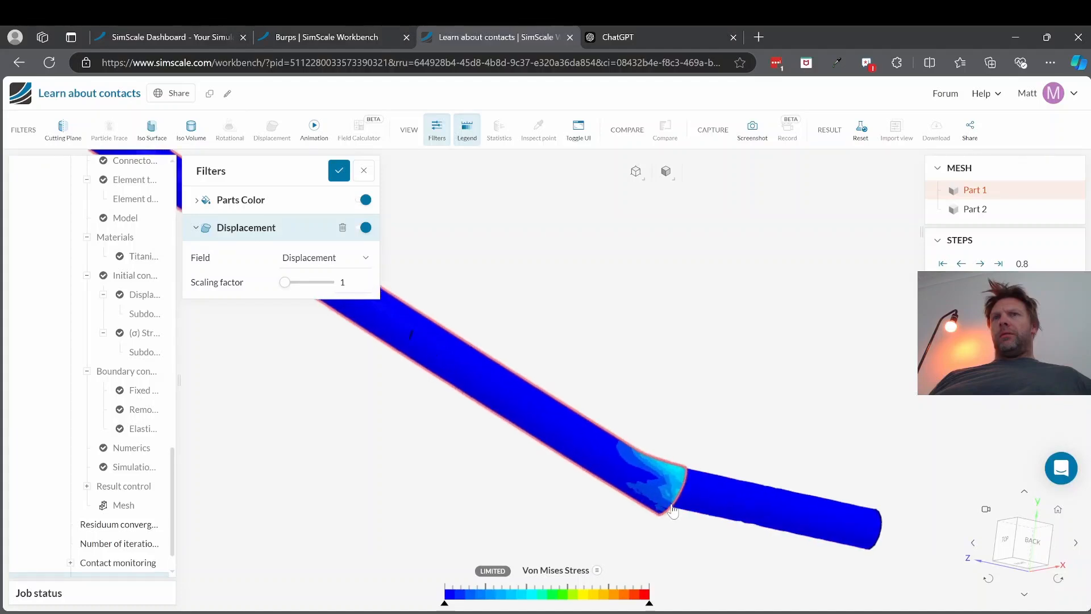
scroll(519, 508, "up", 1)
left_click_drag(519, 509, 6, 468)
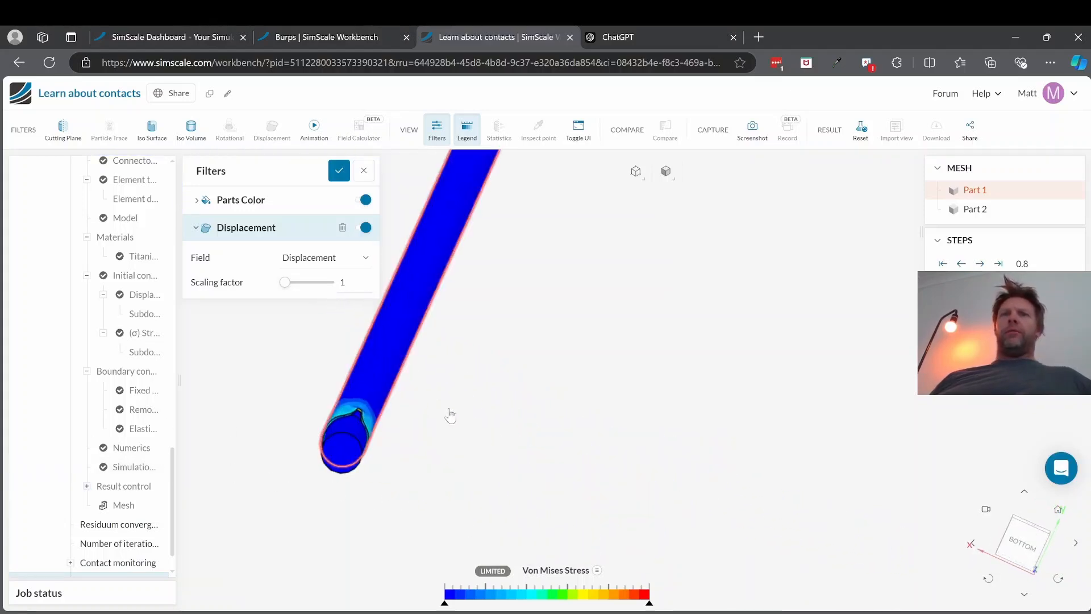
left_click_drag(448, 414, 387, 429)
- Review the Model settings of the Test Physical Contact run and examine the tube geometry from its end and side
scroll(146, 346, "down", 4)
scroll(146, 346, "up", 2)
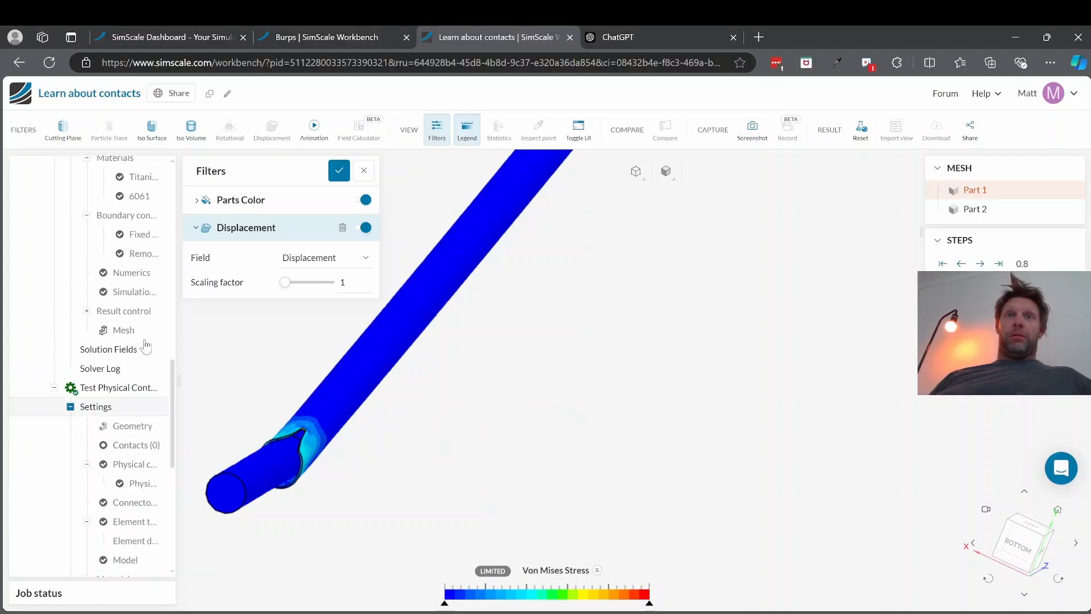
scroll(114, 392, "down", 2)
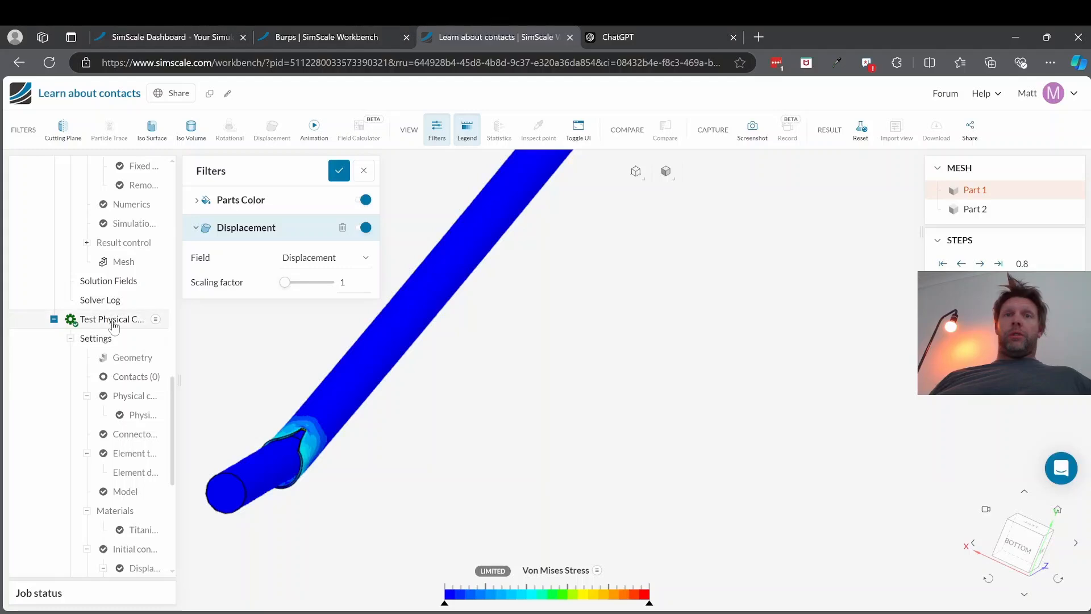
scroll(125, 352, "down", 4)
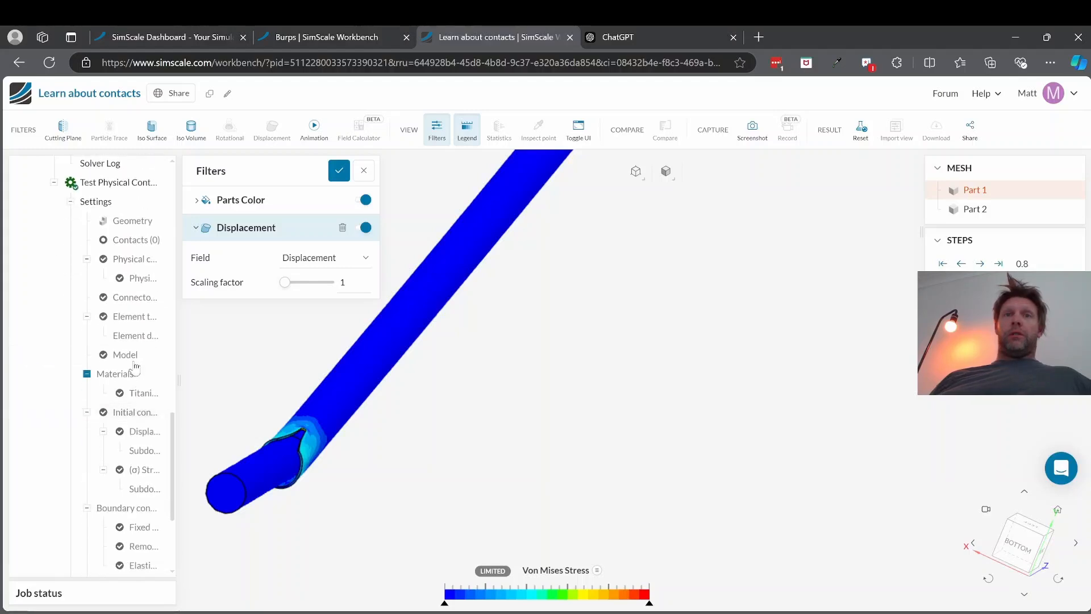
left_click(135, 358)
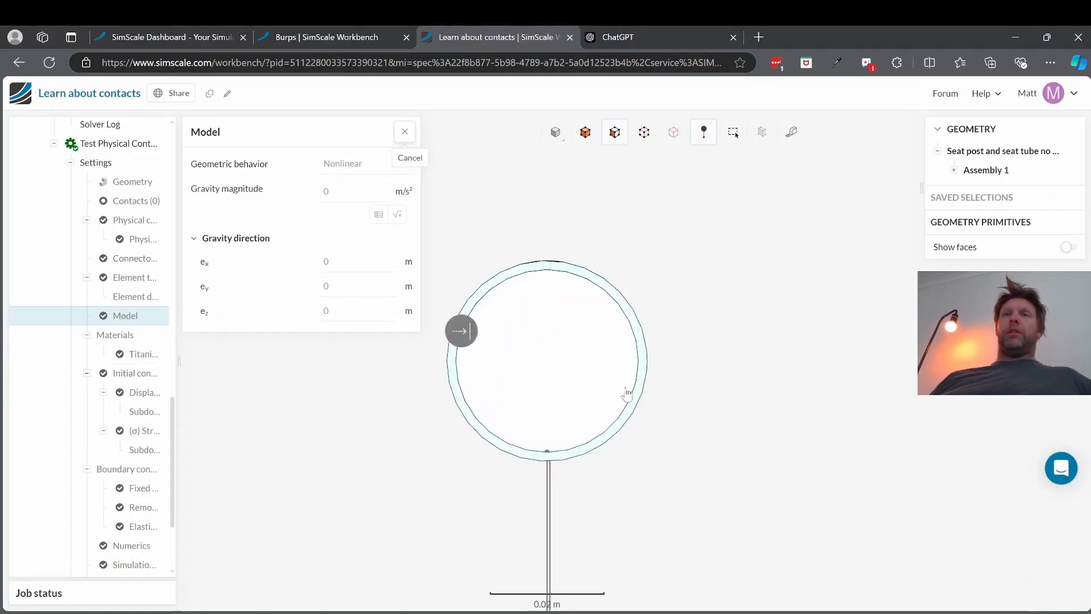
scroll(651, 443, "up", 2)
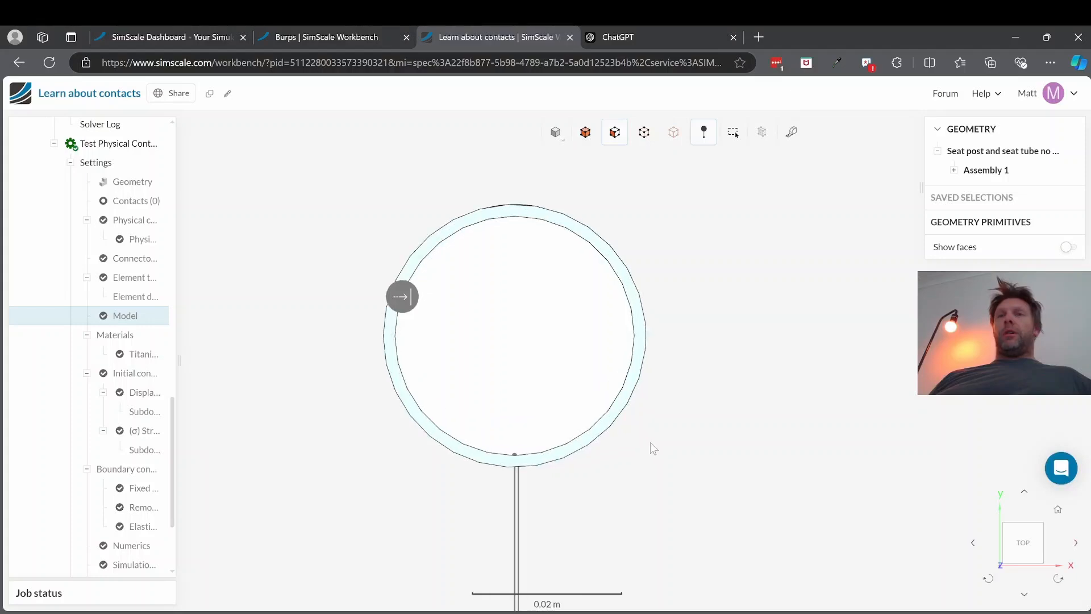
scroll(651, 444, "down", 4)
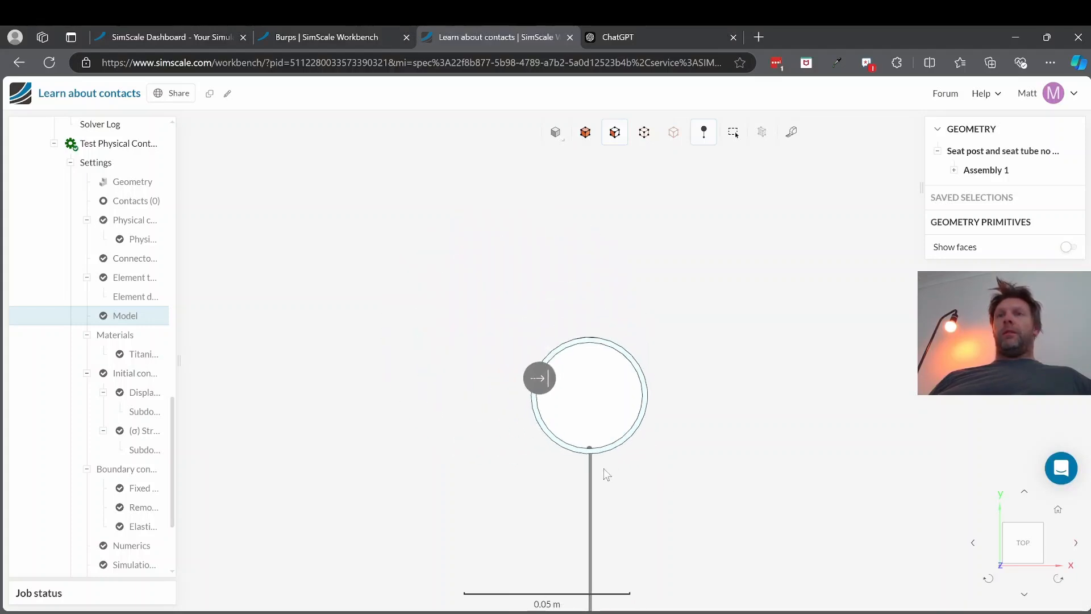
left_click_drag(548, 472, 68, 470)
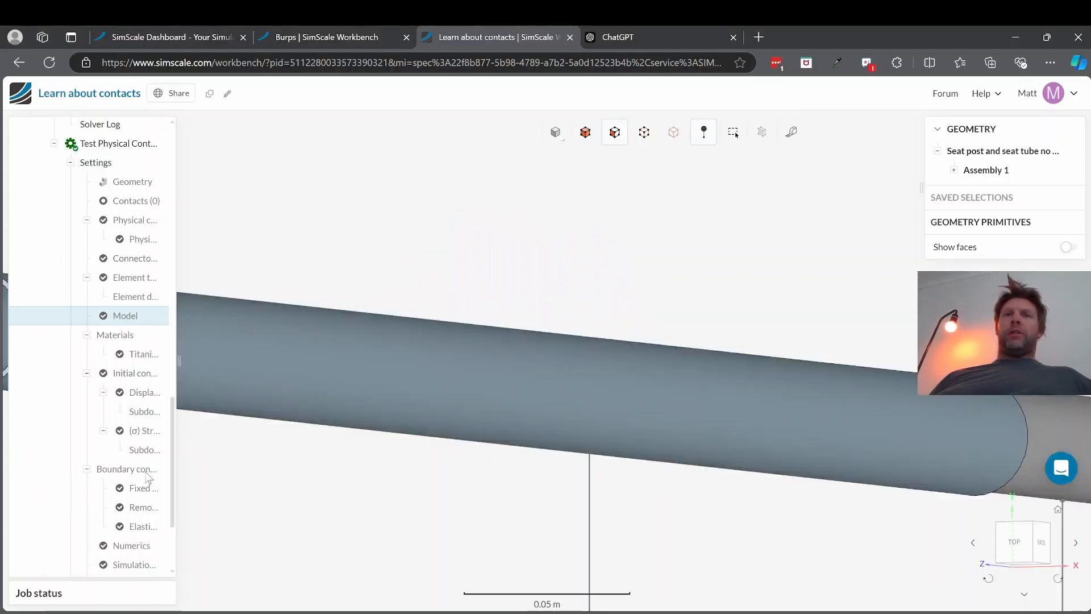
- Widen the simulation tree to show full item names and review the settings and face assignments of Physical contact 1
scroll(139, 500, "down", 3)
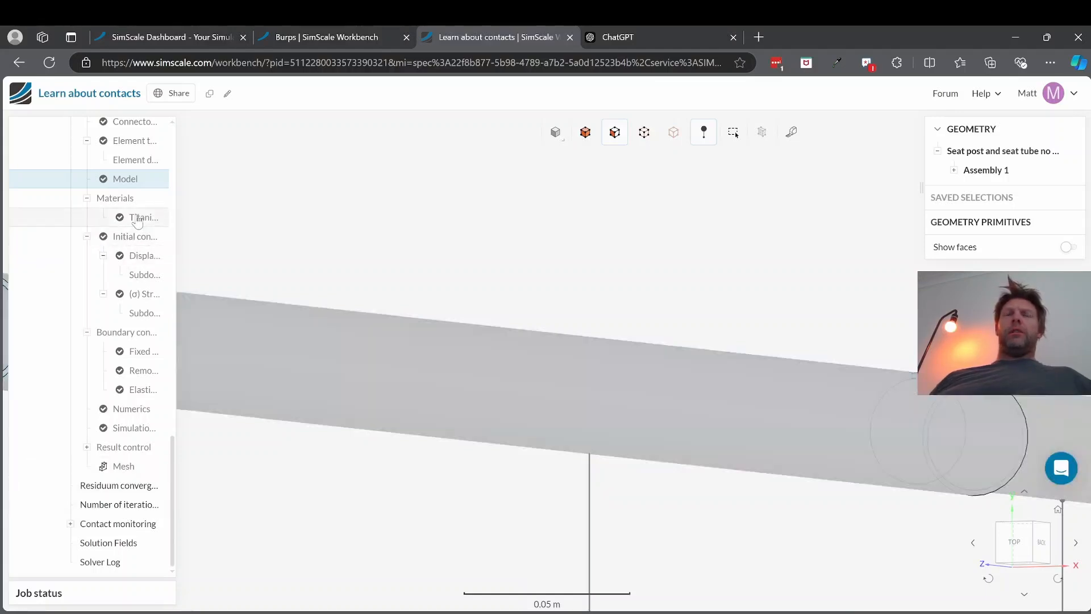
scroll(131, 224, "up", 6)
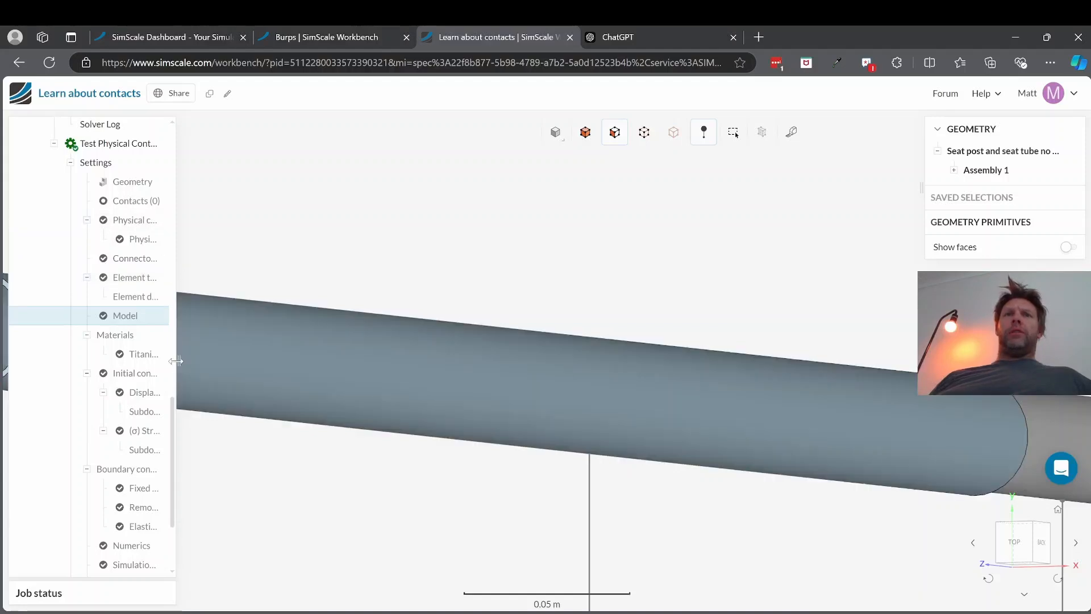
left_click_drag(175, 361, 421, 359)
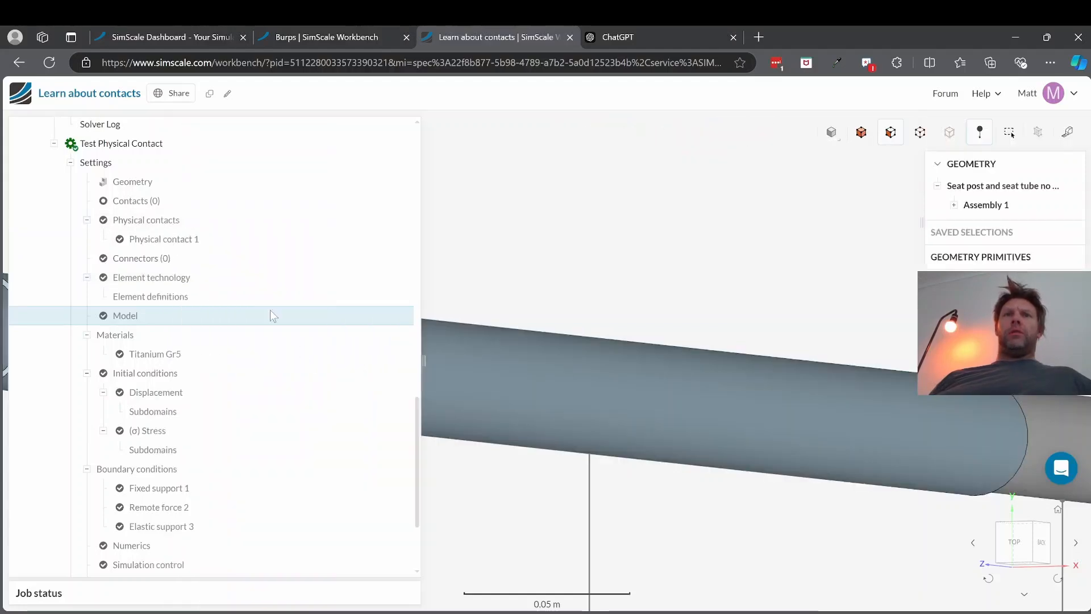
left_click(152, 243)
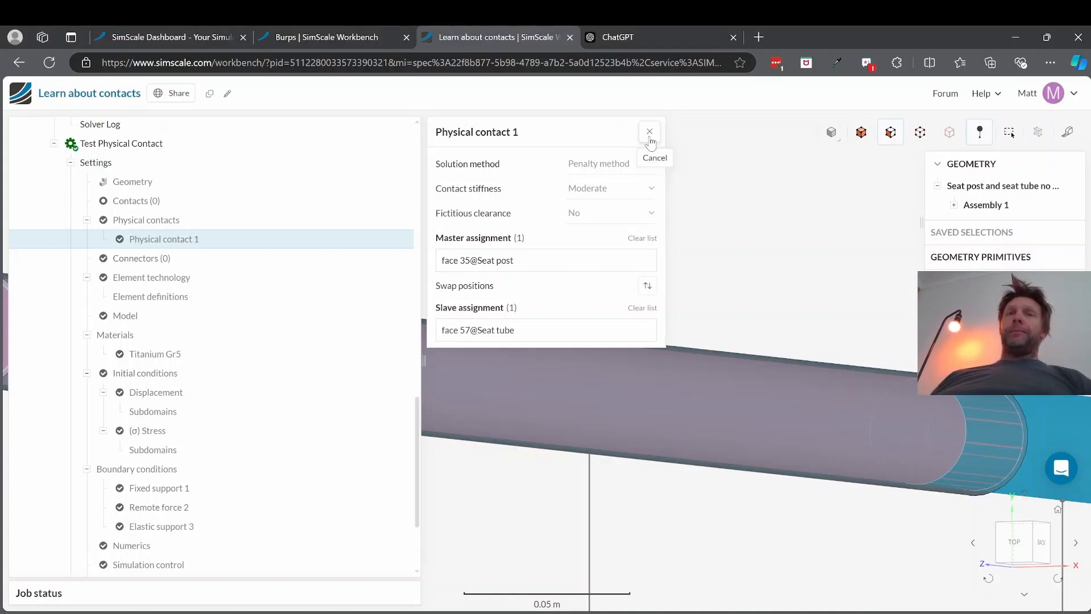
left_click(650, 132)
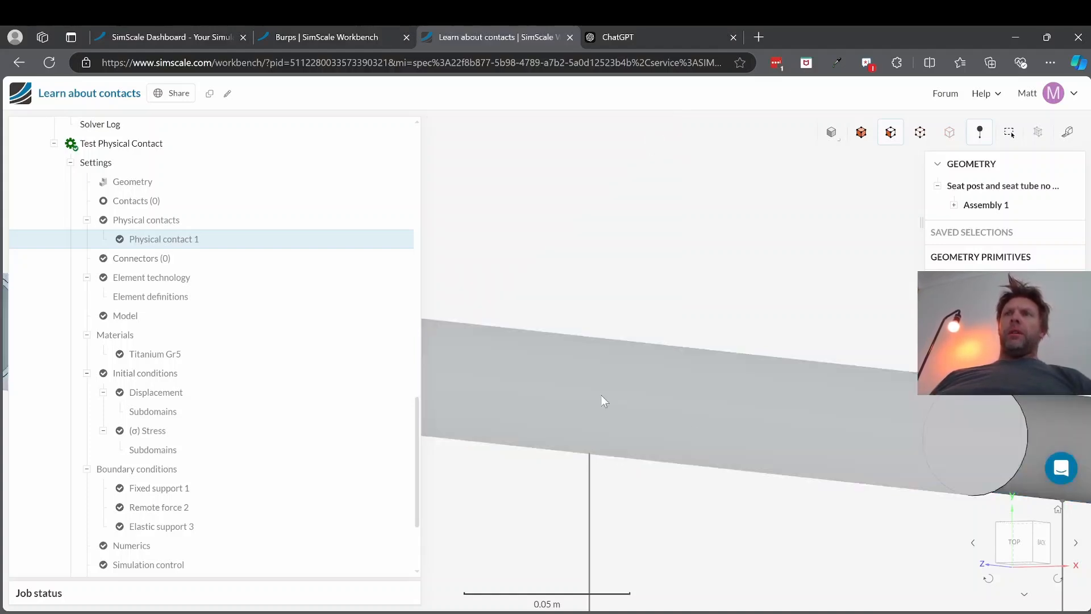
- Examine the whole seat tube and seat post assembly with its boundary condition markers and the overlap between the tubes
scroll(716, 429, "up", 2)
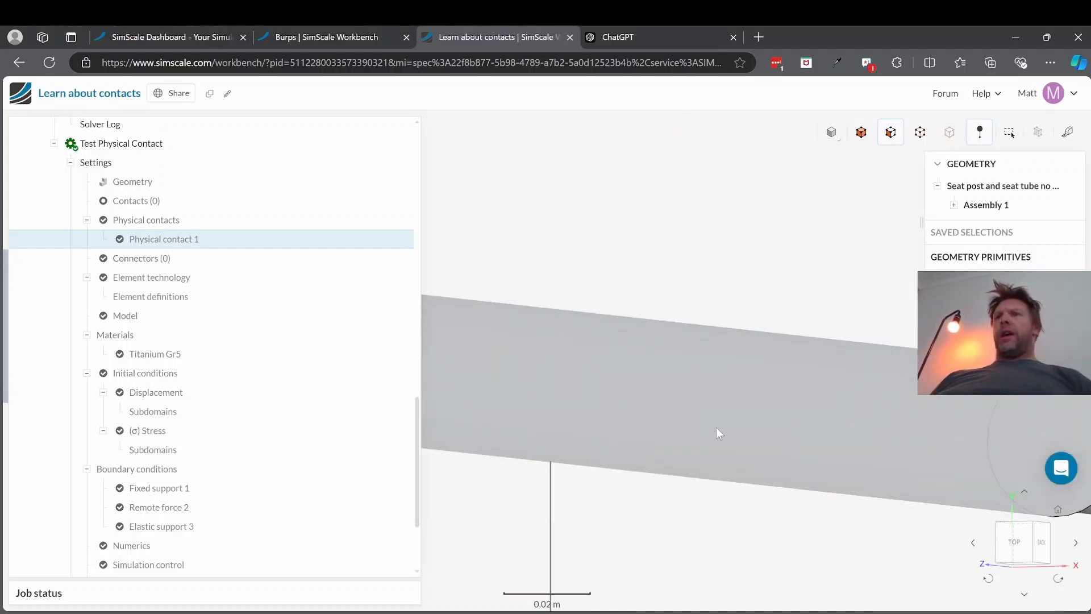
scroll(716, 427, "down", 5)
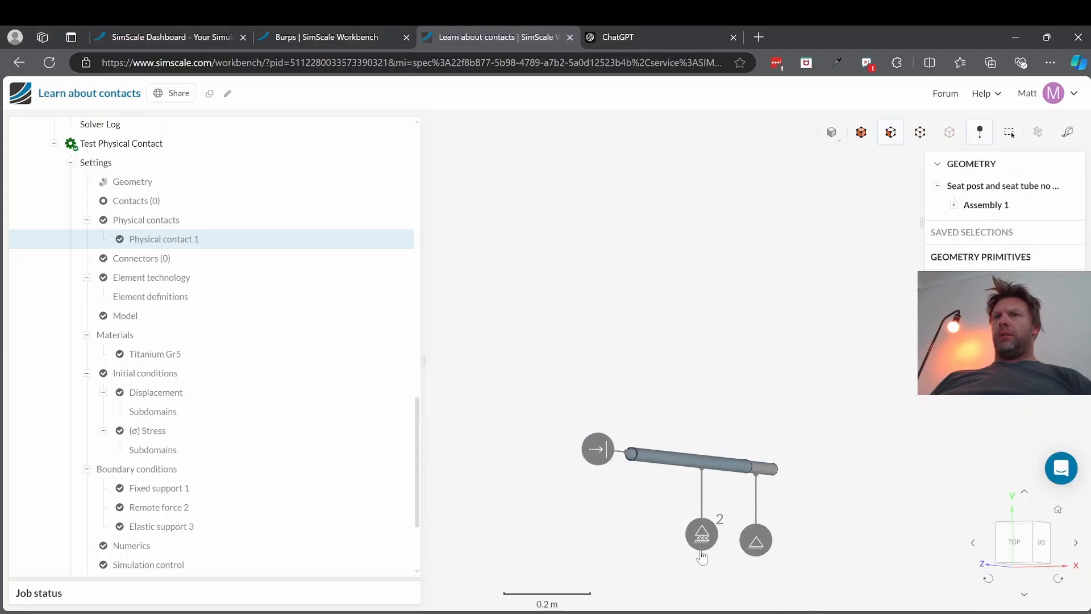
scroll(704, 555, "up", 1)
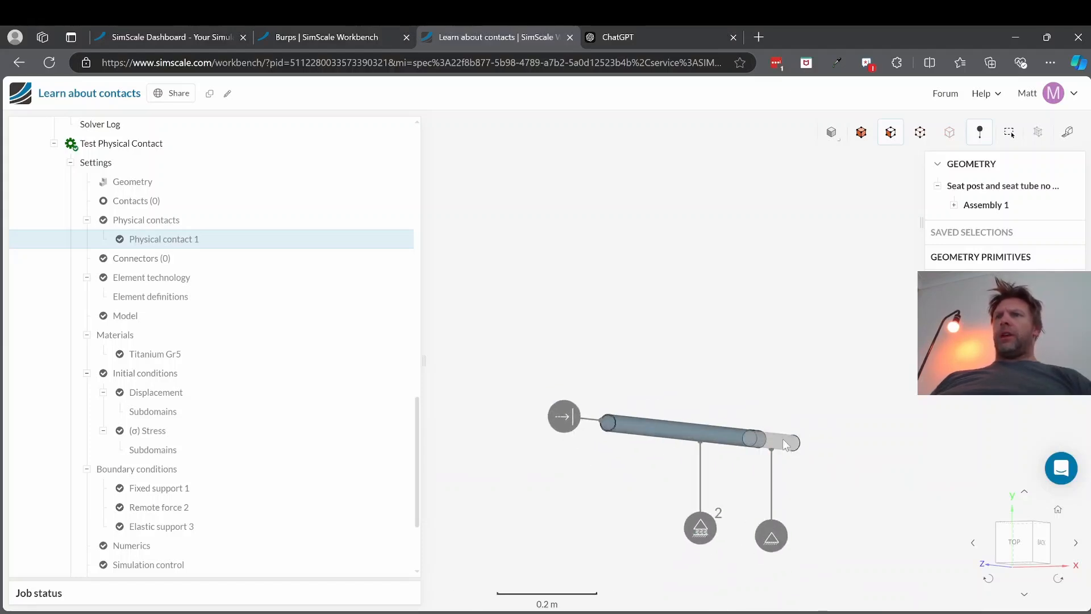
left_click(742, 440)
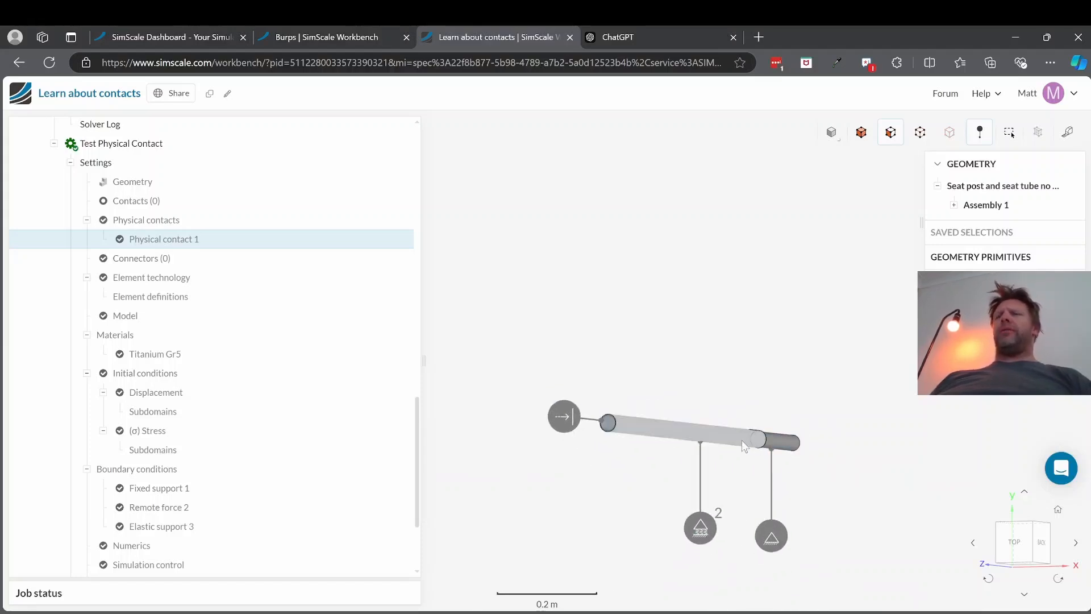
left_click(654, 430)
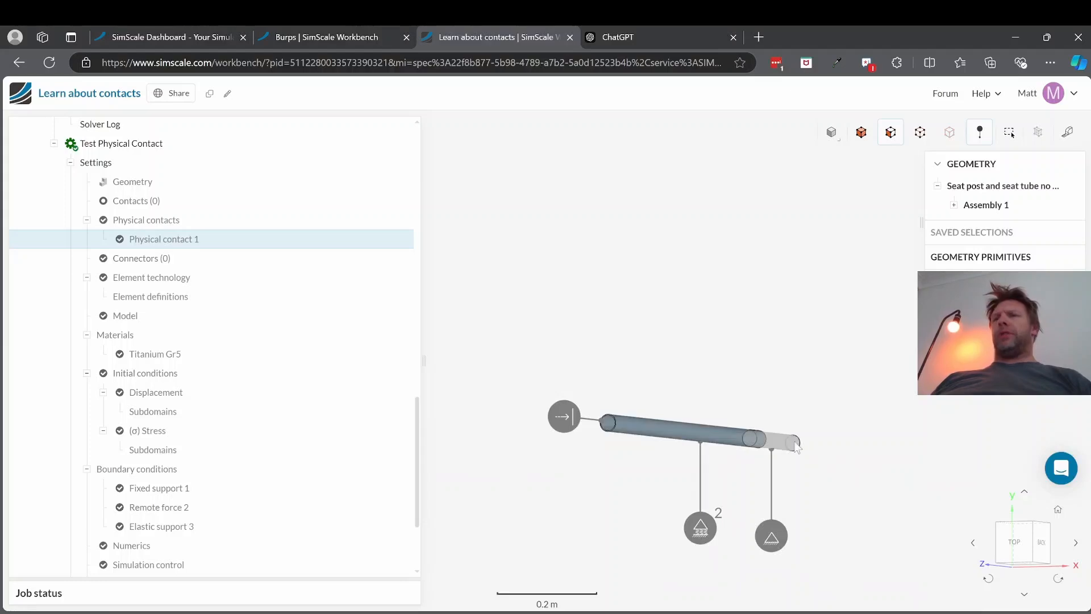
scroll(767, 469, "up", 2)
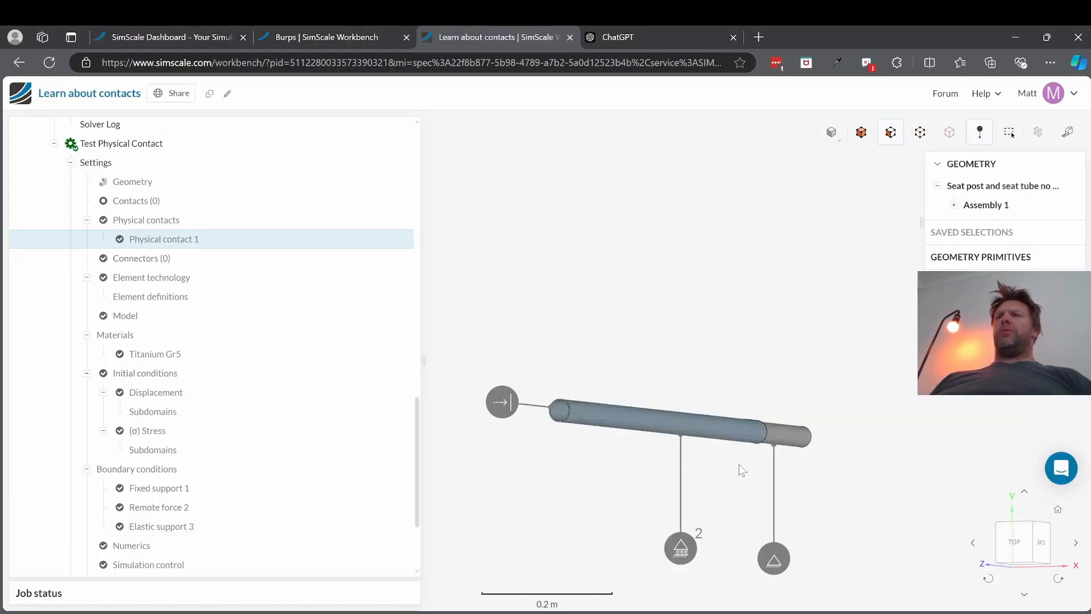
scroll(721, 471, "up", 2)
left_click_drag(718, 466, 699, 467)
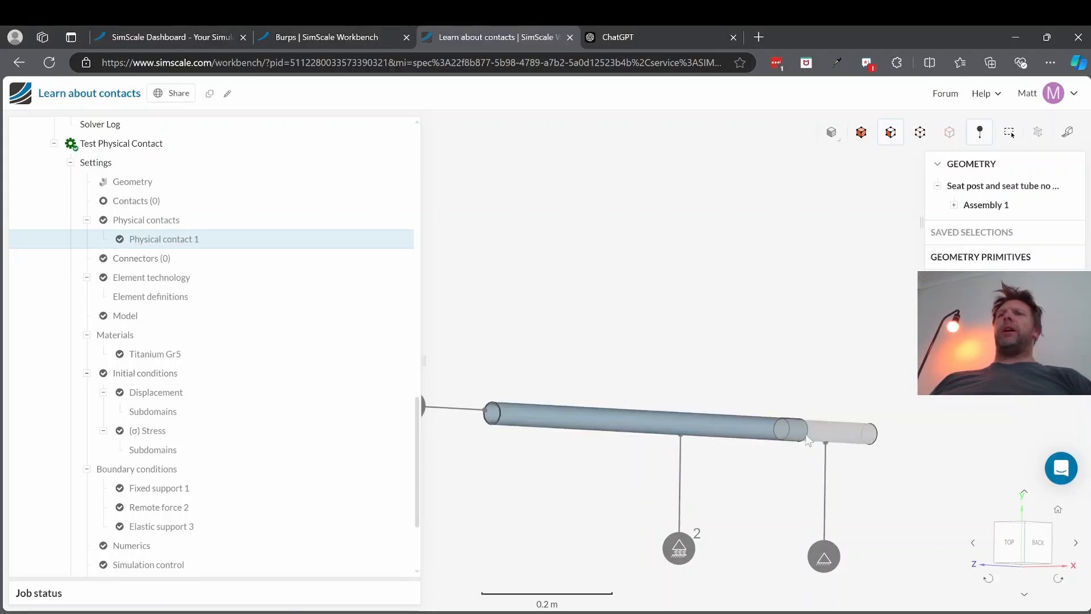
- Review the stiffness settings and assigned faces of Elastic support 3 on the tube assembly
left_click(181, 528)
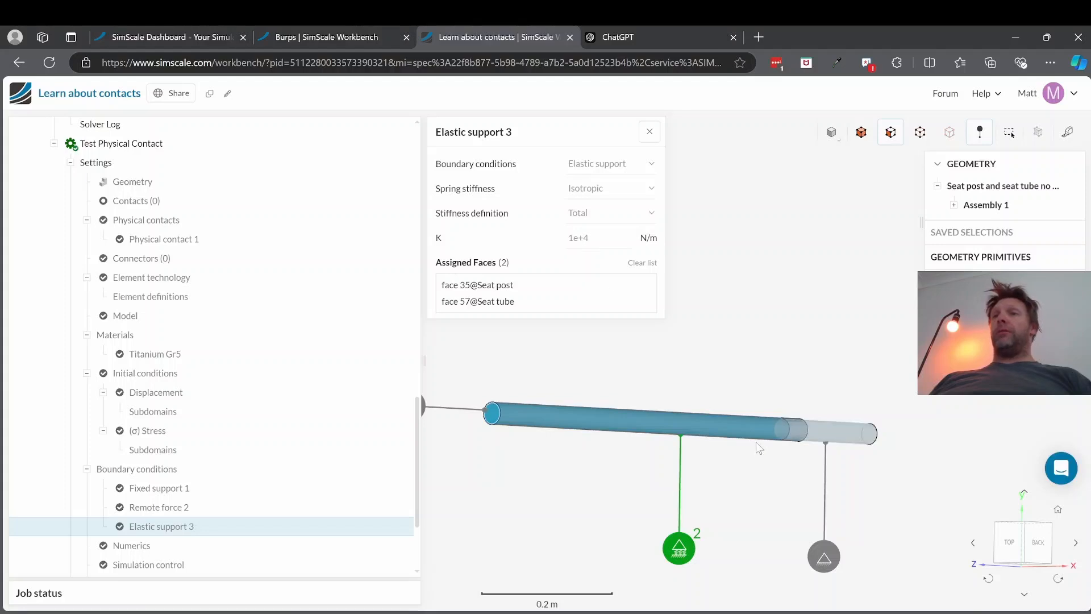
scroll(750, 445, "up", 1)
scroll(751, 445, "down", 2)
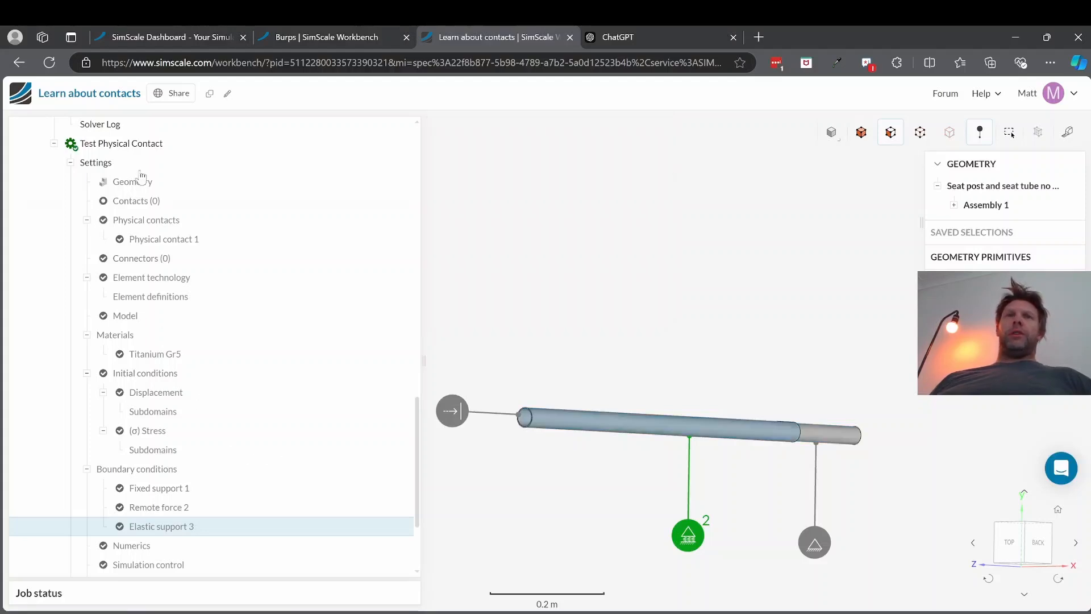
- Reopen the Test Physical Contact post-processing results, view the tube joint from the side and narrow the simulation tree
left_click(123, 144)
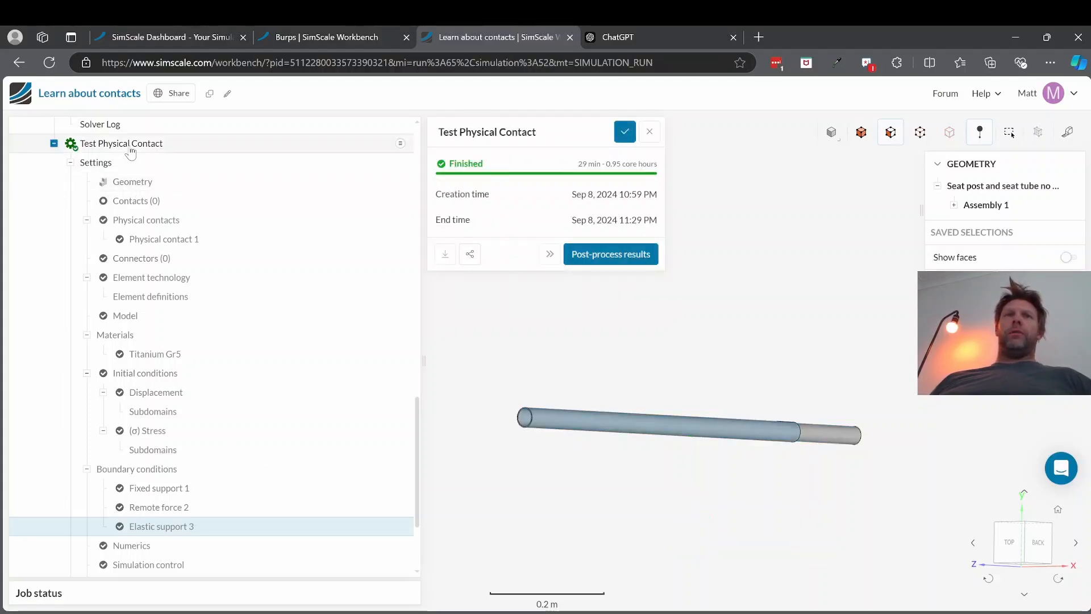
left_click(591, 277)
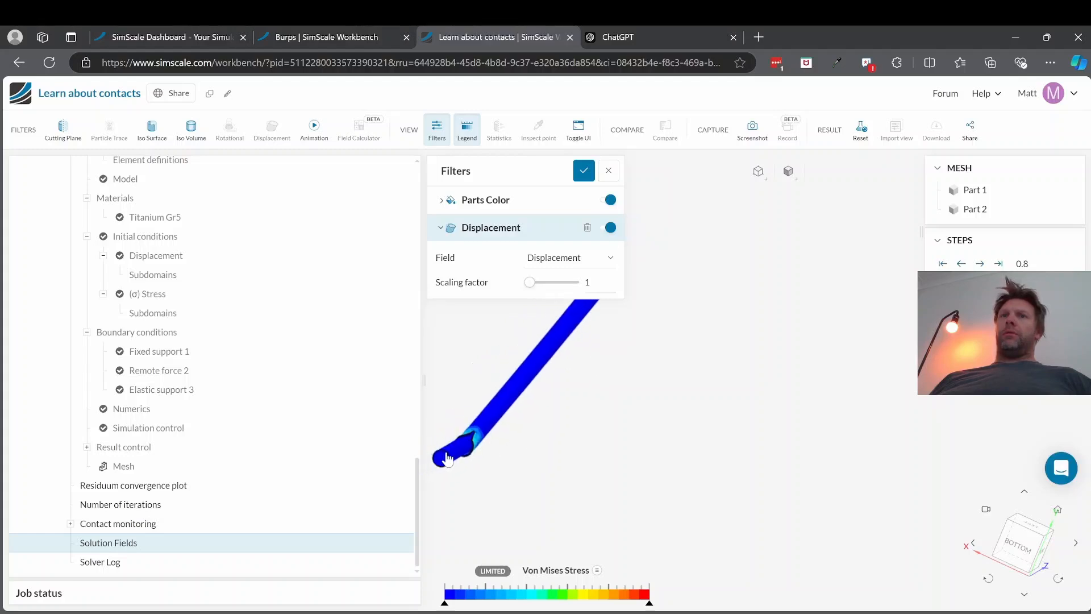
scroll(456, 426, "up", 2)
left_click_drag(572, 478, 473, 449)
left_click_drag(425, 377, 267, 402)
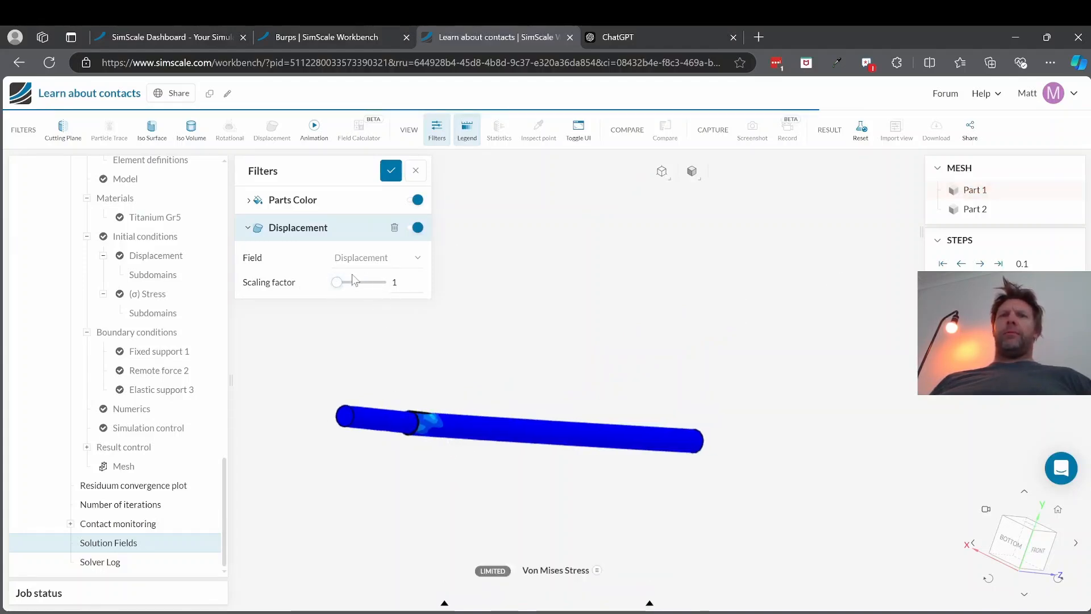
- Compare the deformed tubes at displacement scaling factors of 0.01 and 2.037, finishing with the factor set to 1
left_click_drag(340, 284, 287, 285)
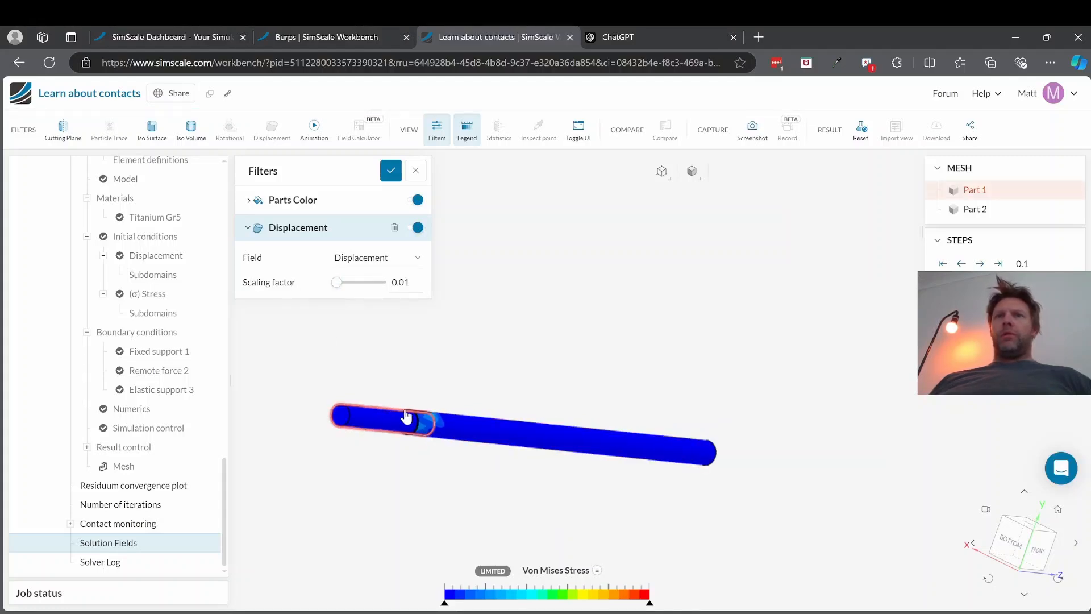
left_click_drag(336, 283, 336, 286)
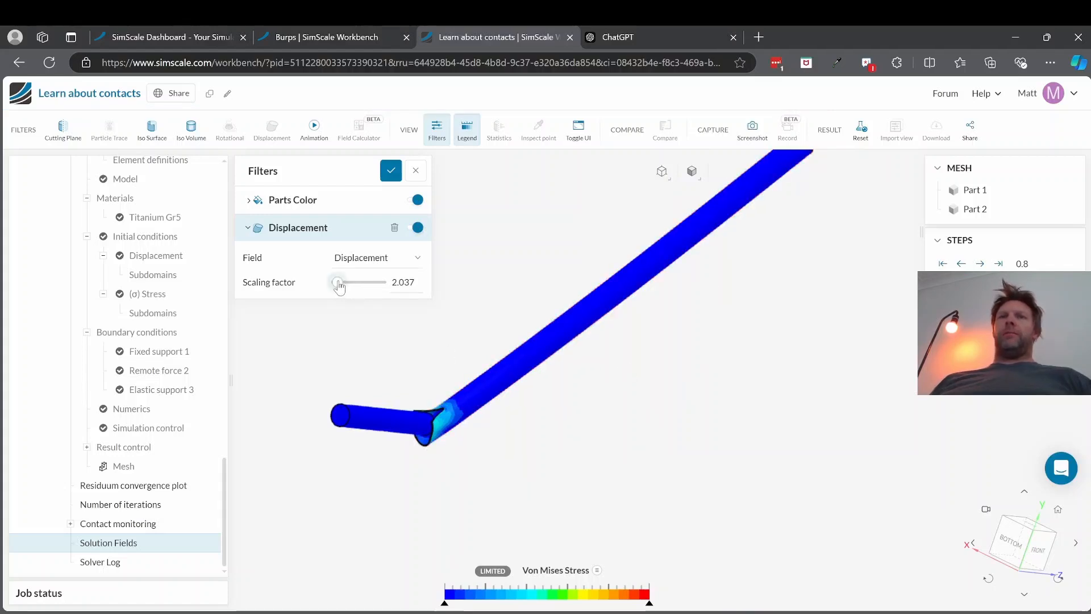
left_click_drag(339, 287, 334, 287)
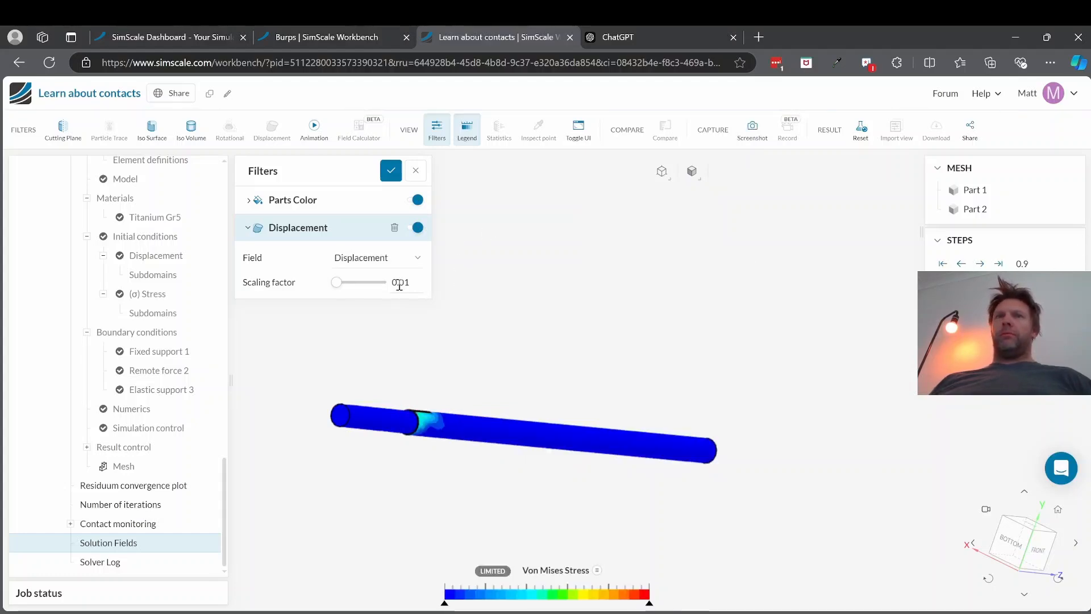
double_click(425, 282)
type("1")
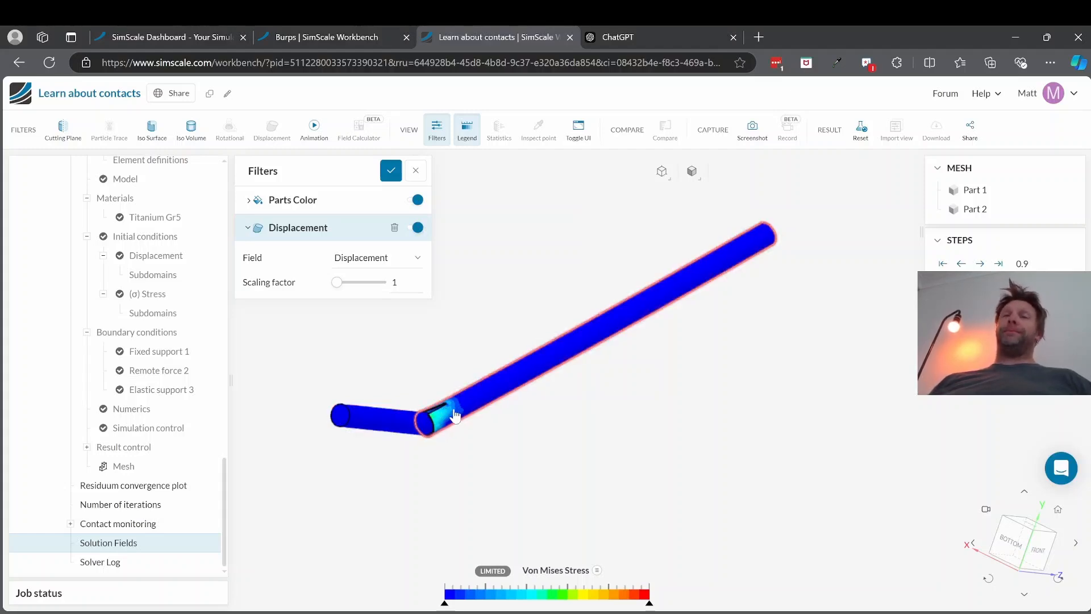
- Switch to the Burps project, close the failed run's event log and examine the half-geometry telescoping tubes' overlap and slot
left_click(291, 38)
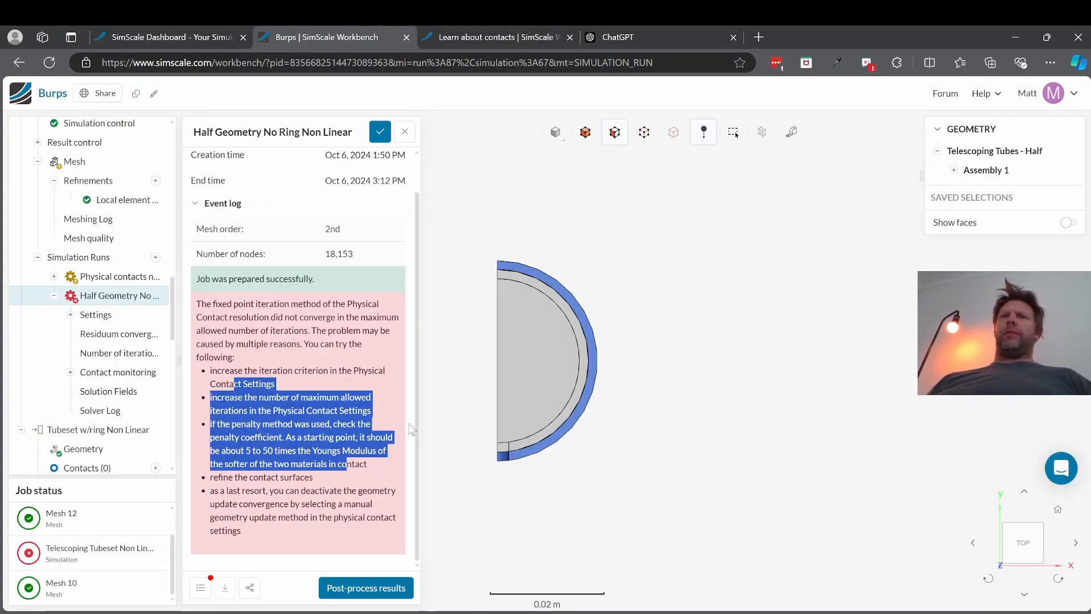
left_click(380, 134)
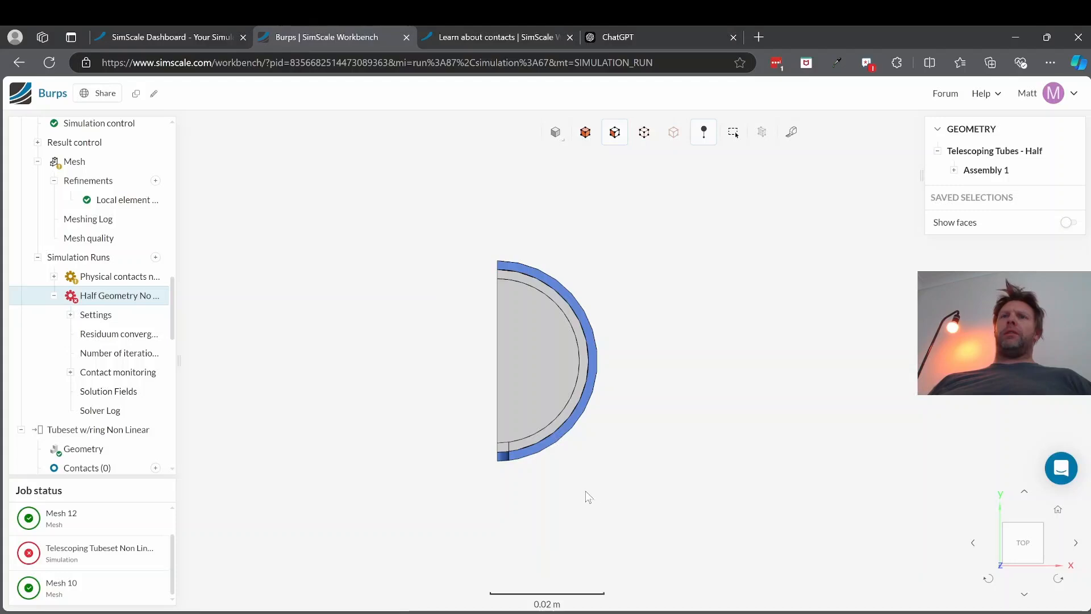
scroll(537, 466, "up", 2)
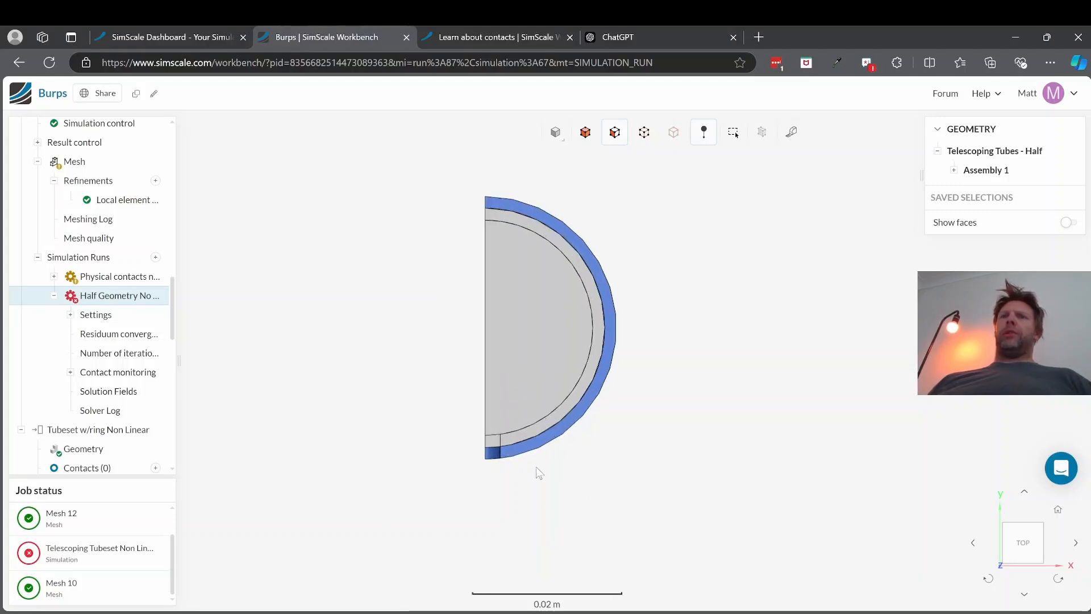
scroll(537, 466, "down", 4)
scroll(537, 466, "up", 1)
left_click_drag(551, 452, 632, 401)
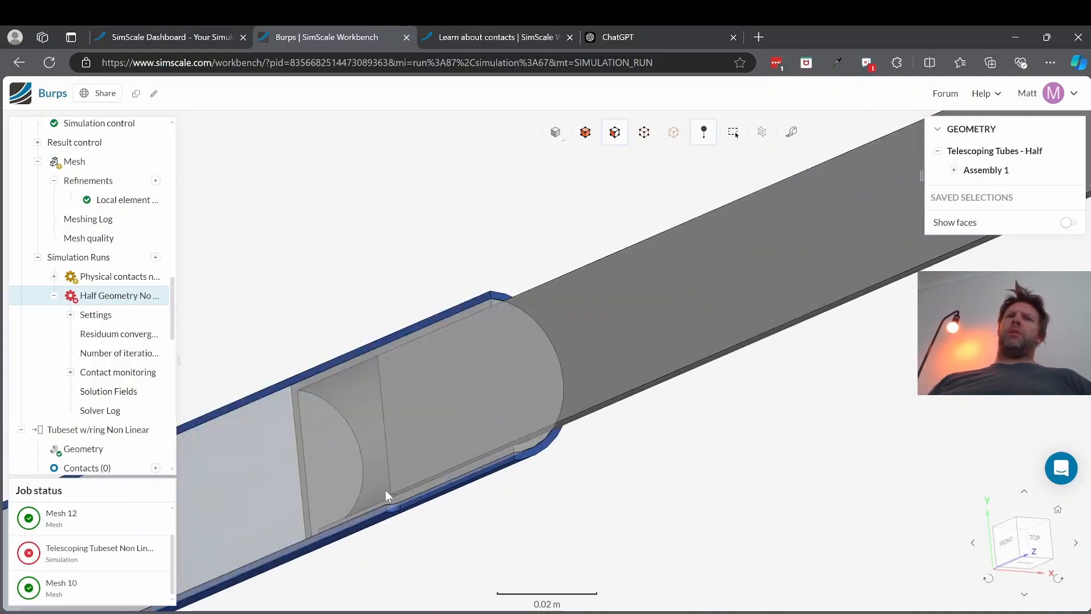
left_click_drag(572, 485, 513, 466)
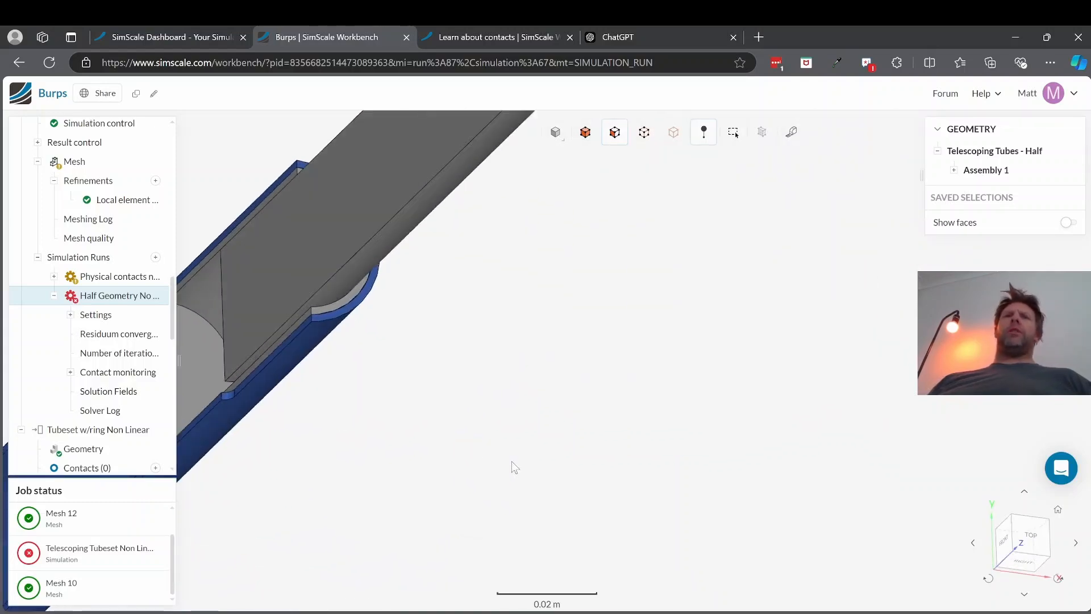
- Inspect the half-geometry telescoping tubes around the post's insertion and along the length of the seat post
scroll(703, 419, "down", 2)
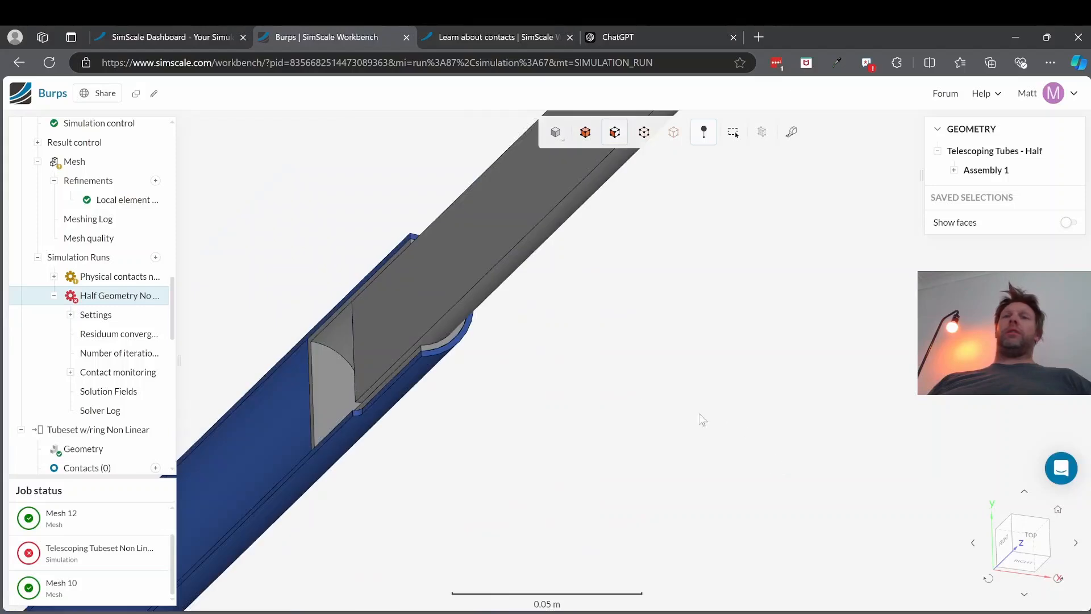
scroll(416, 394, "down", 4)
scroll(439, 412, "up", 4)
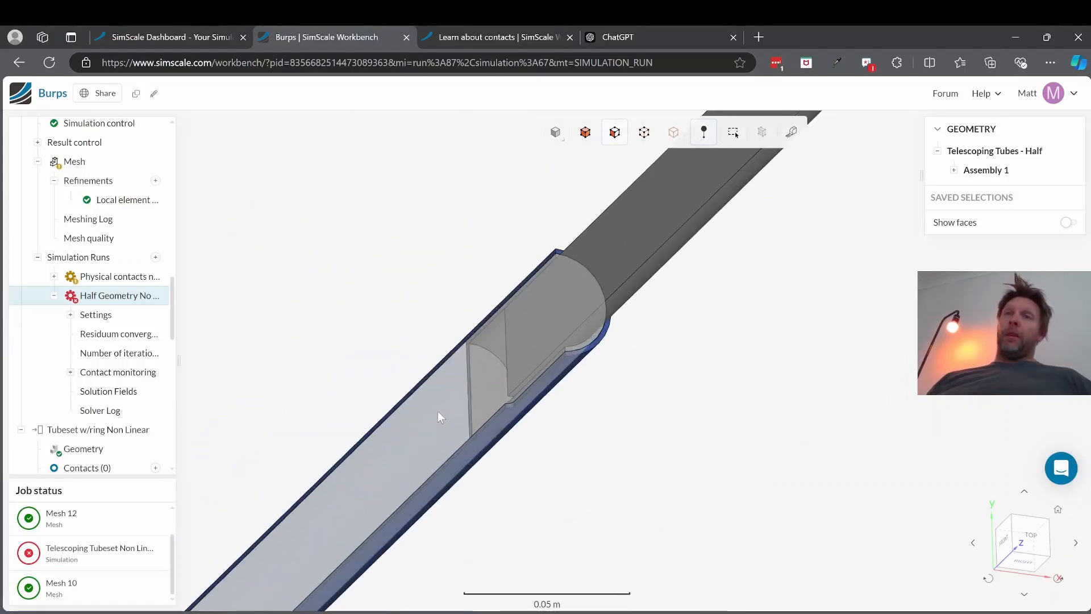
left_click(448, 412)
scroll(594, 409, "up", 3)
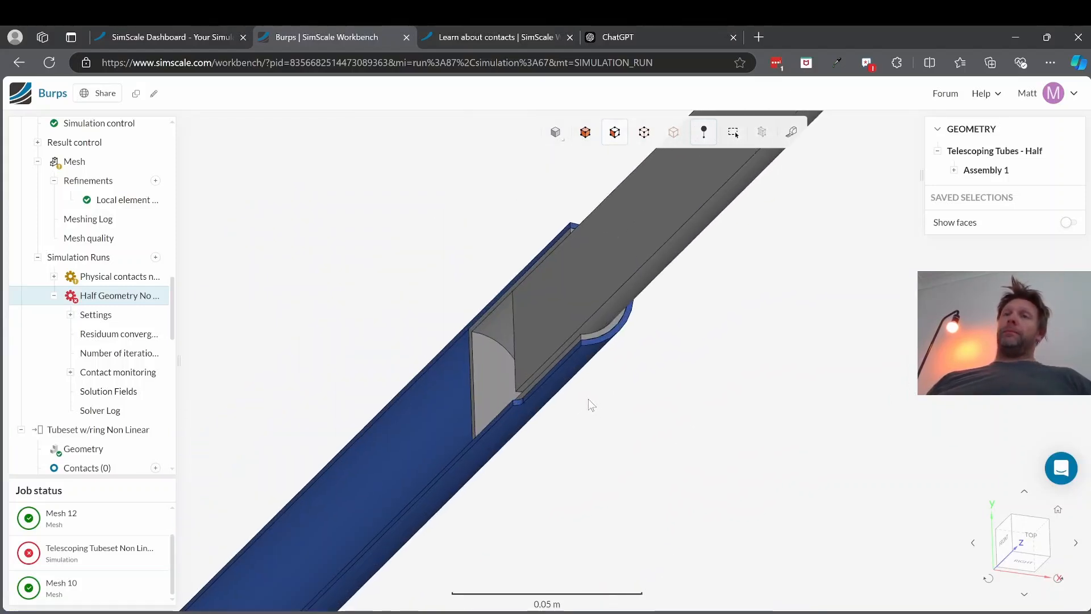
scroll(591, 407, "down", 5)
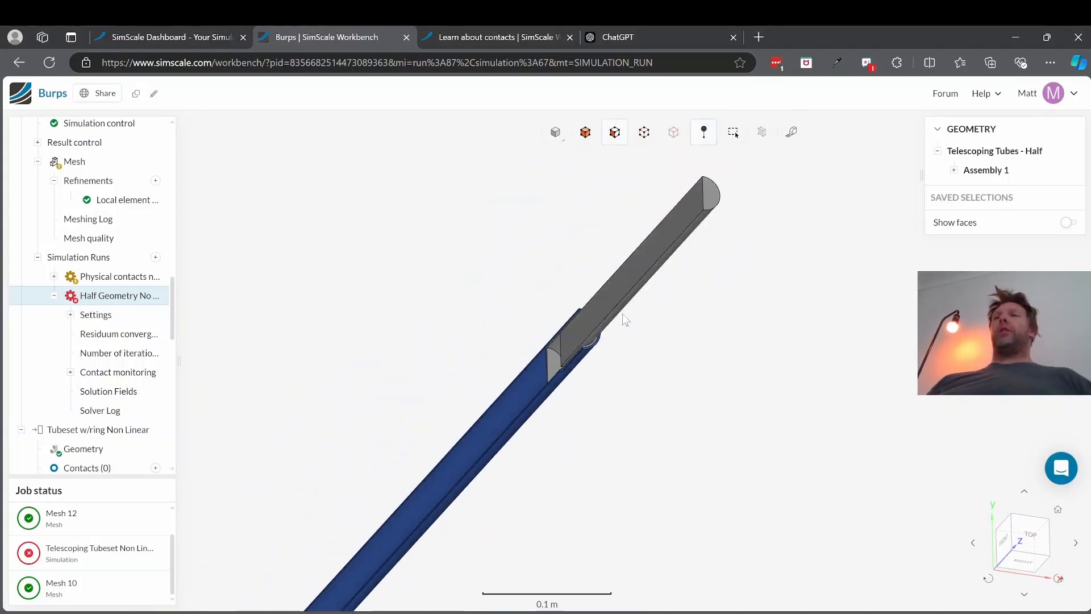
scroll(582, 335, "up", 2)
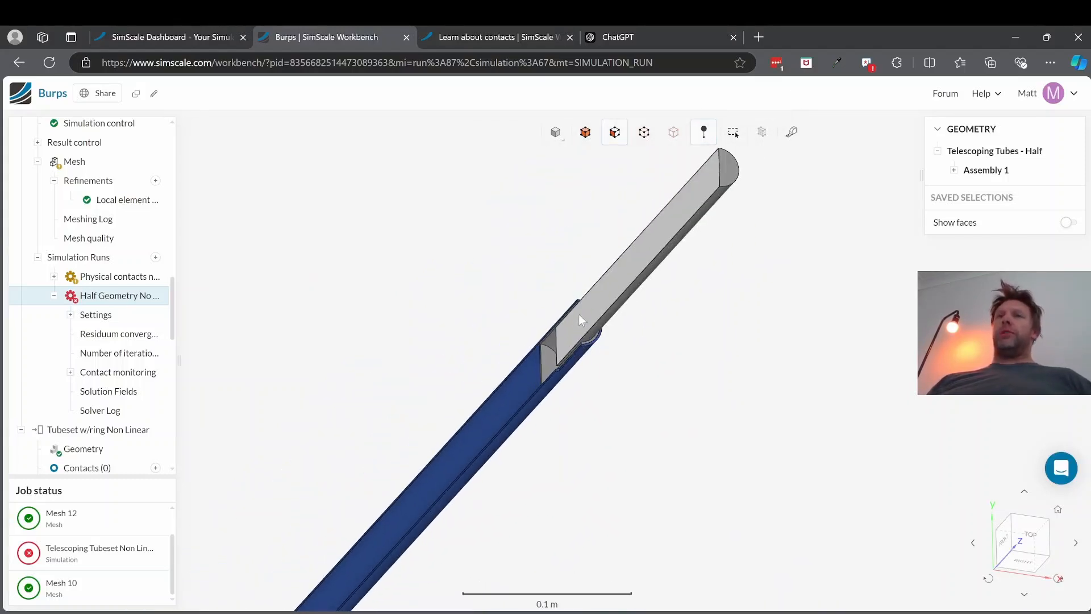
scroll(585, 225, "down", 1)
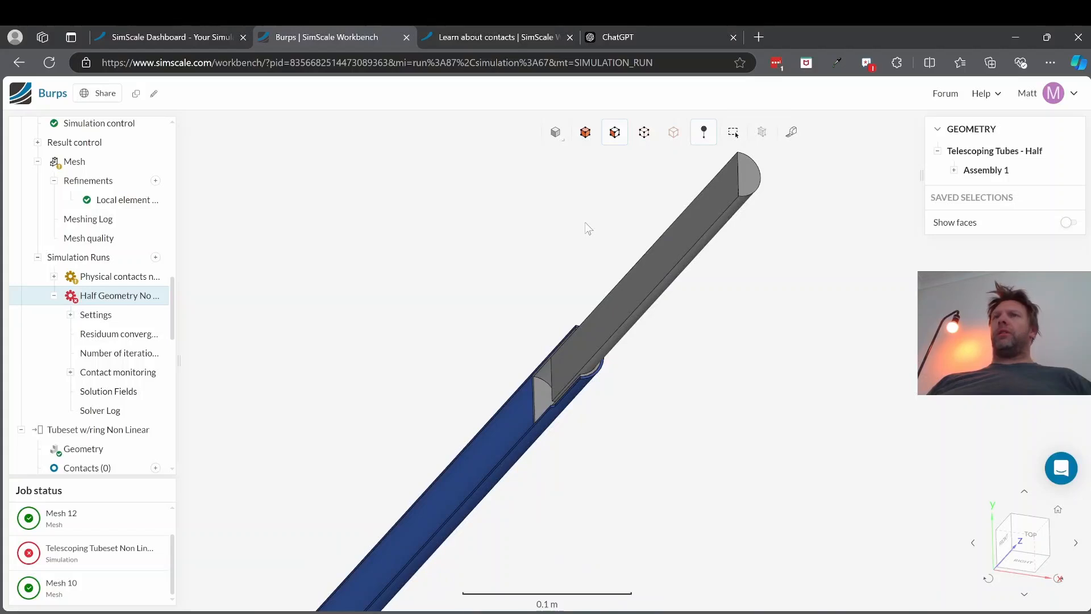
scroll(588, 228, "up", 1)
scroll(588, 227, "up", 1)
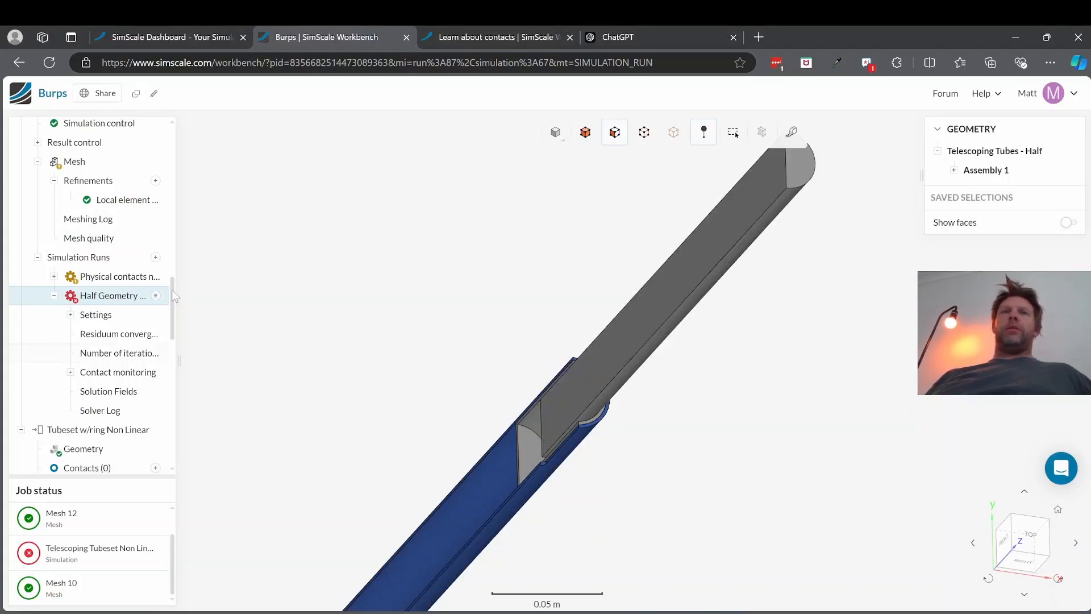
- Open the Assembly FEA Test geometry and create an editable copy of it
scroll(132, 166, "up", 15)
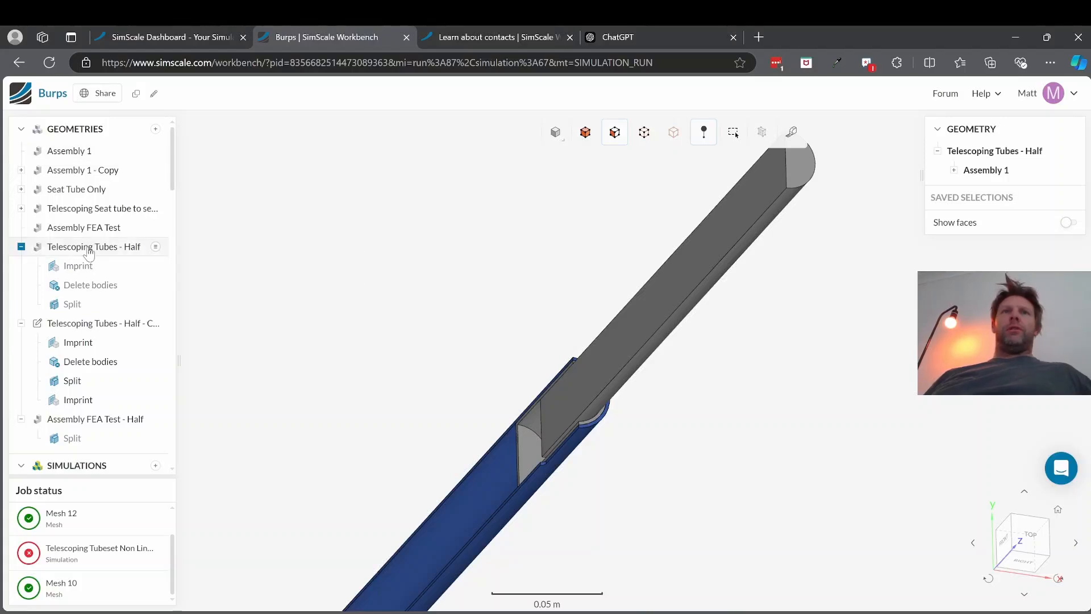
left_click(88, 248)
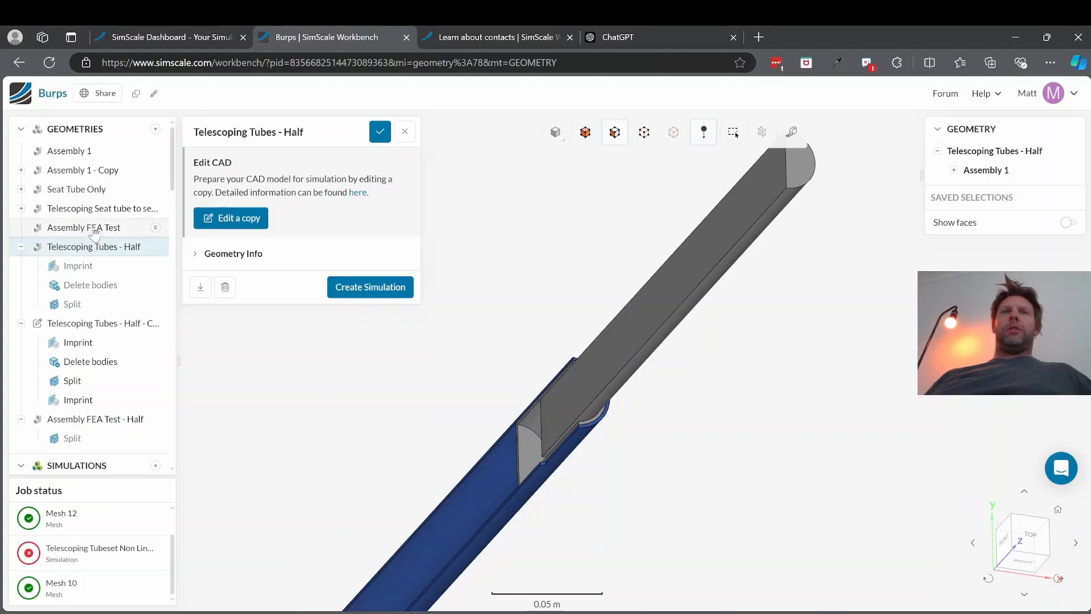
left_click(94, 230)
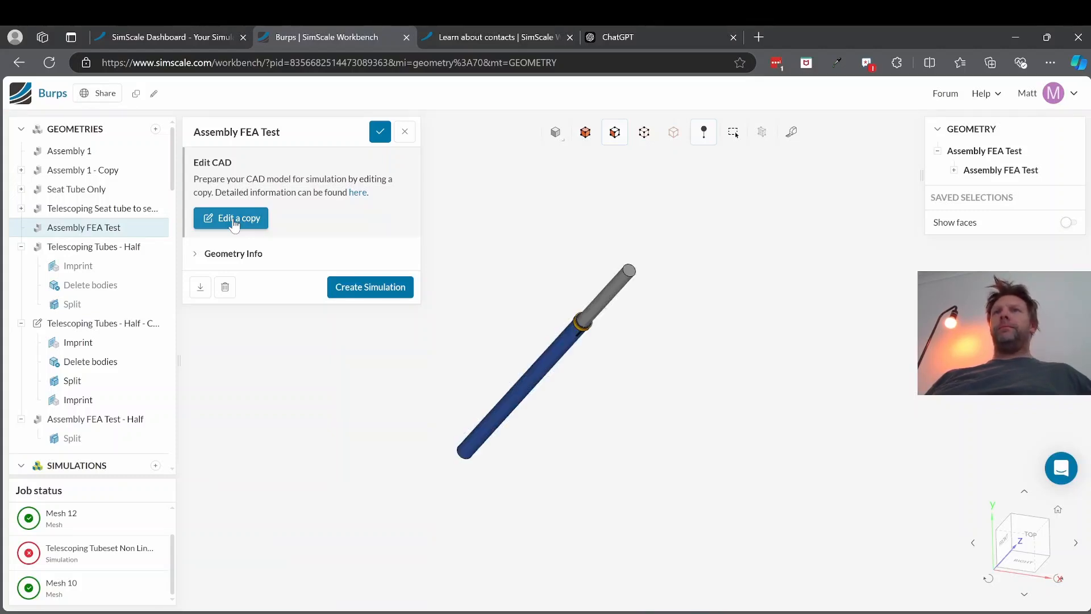
left_click(235, 224)
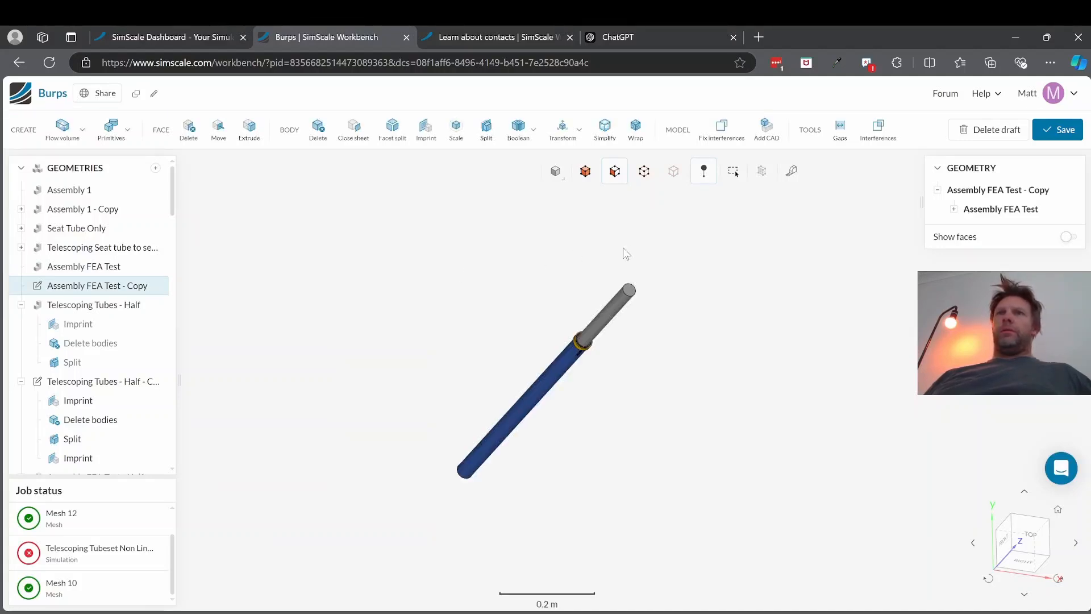
- Inspect the ring and slot on the copied assembly and set up a Split with the cutting plane oriented along X
scroll(577, 344, "up", 1)
scroll(577, 345, "up", 6)
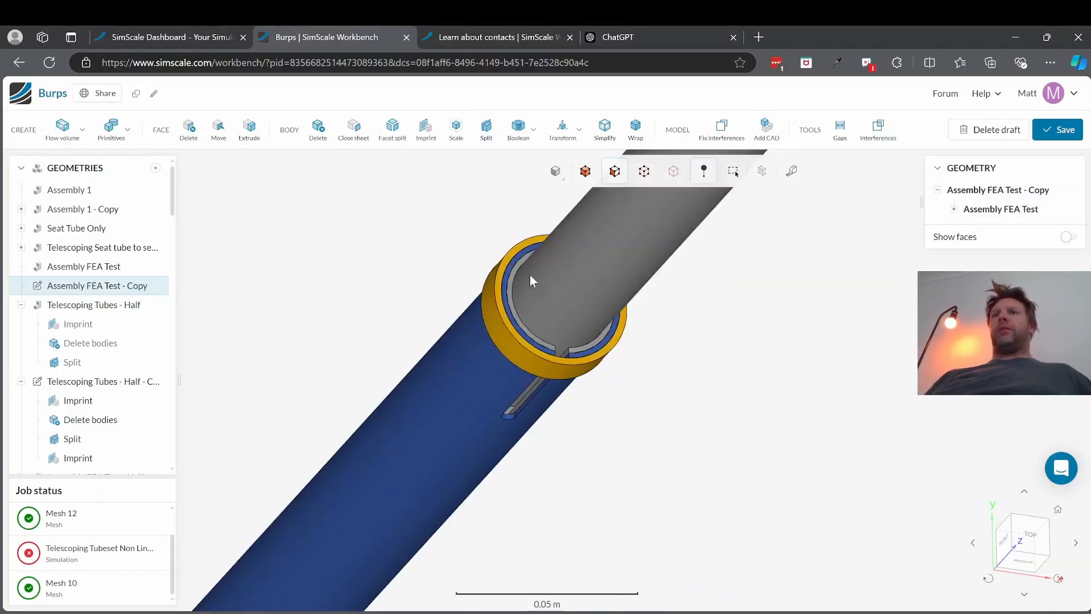
scroll(628, 323, "up", 1)
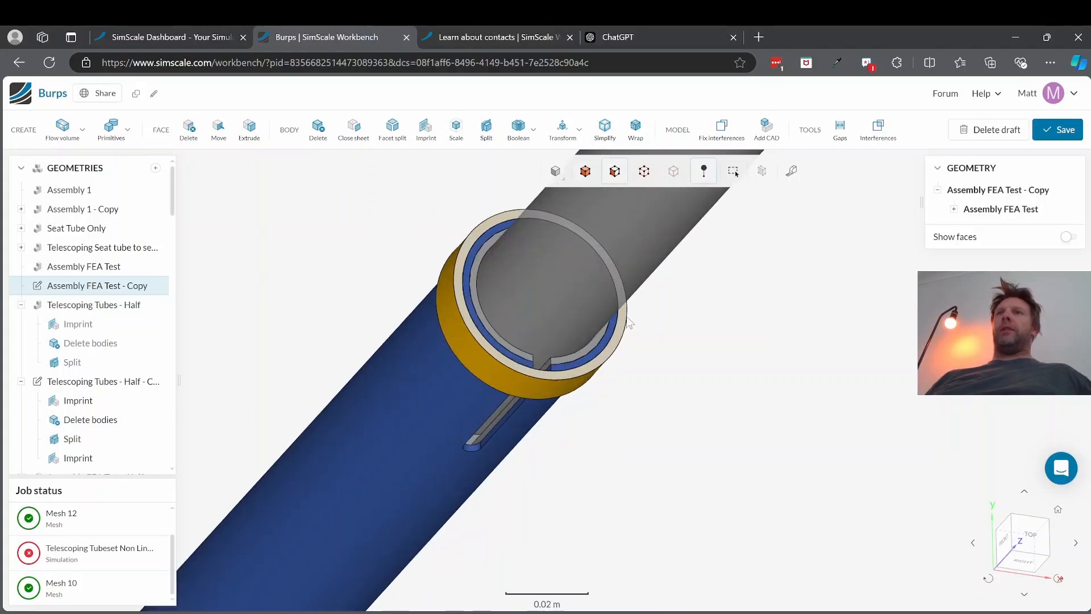
scroll(628, 323, "down", 3)
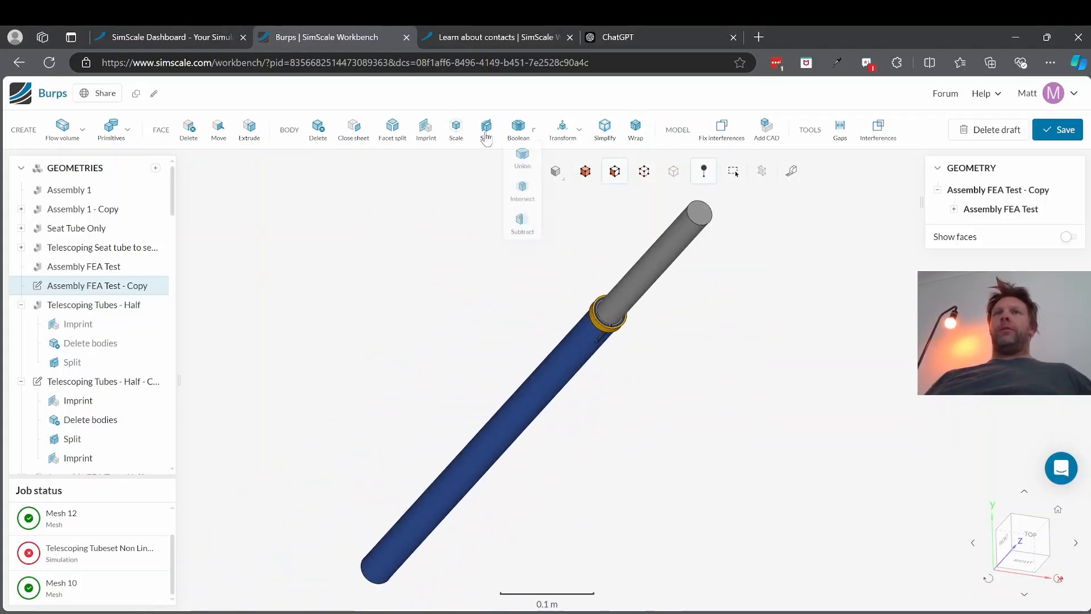
left_click(486, 136)
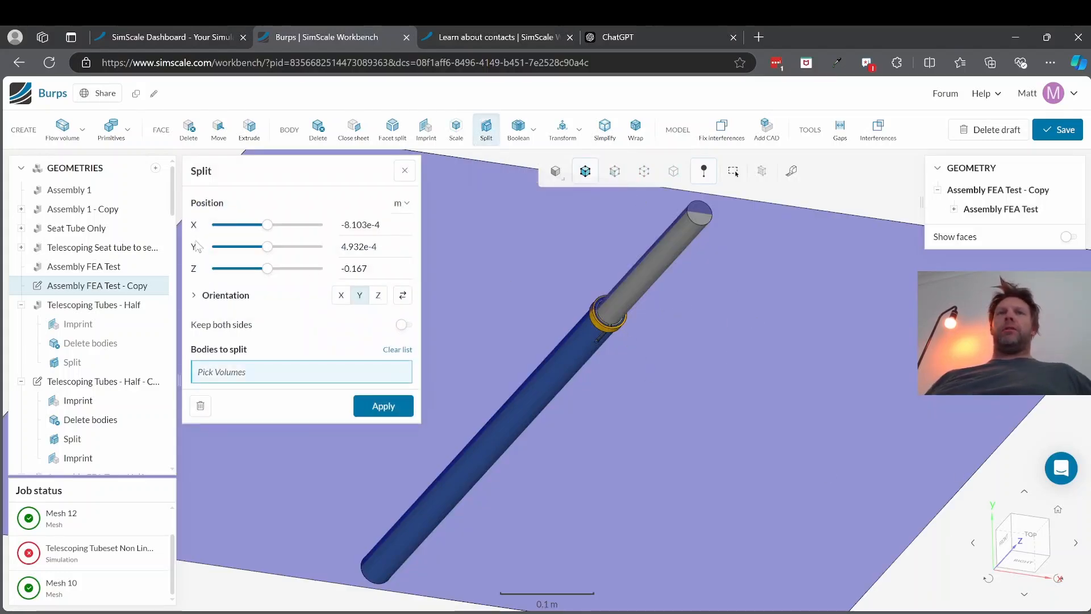
left_click(344, 297)
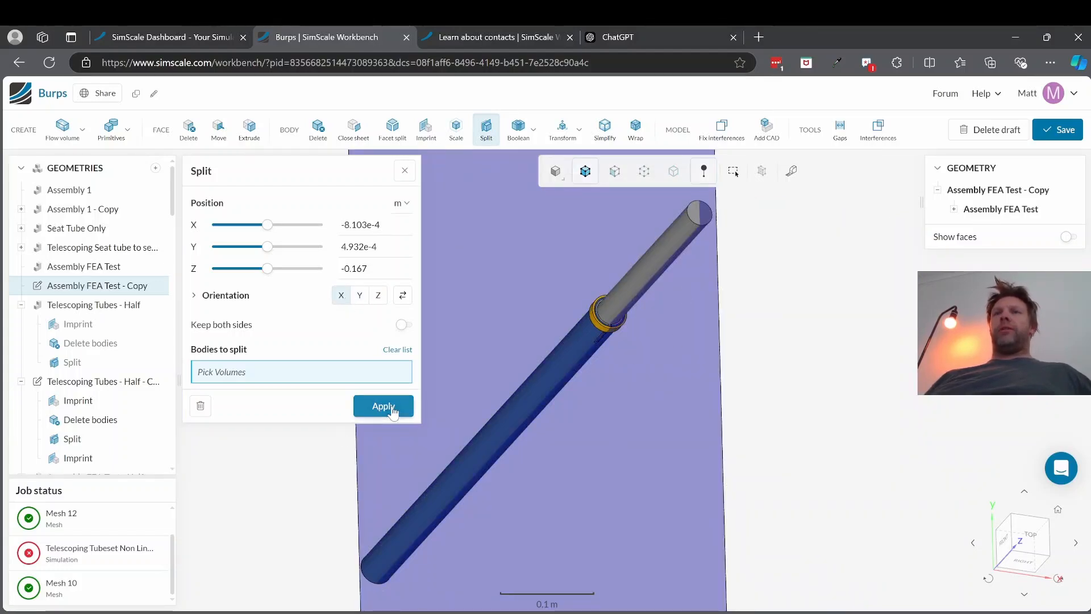
left_click(391, 410)
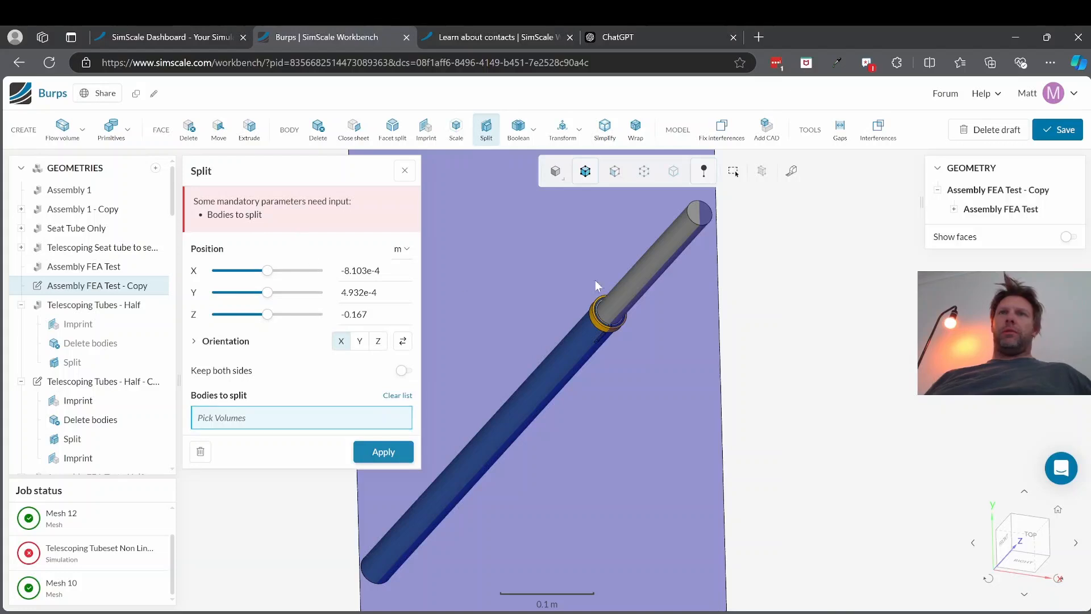
- Assign the Seat Post, Part 9, Seat Tube and Shim as the bodies to split and apply the cut
left_click(599, 331)
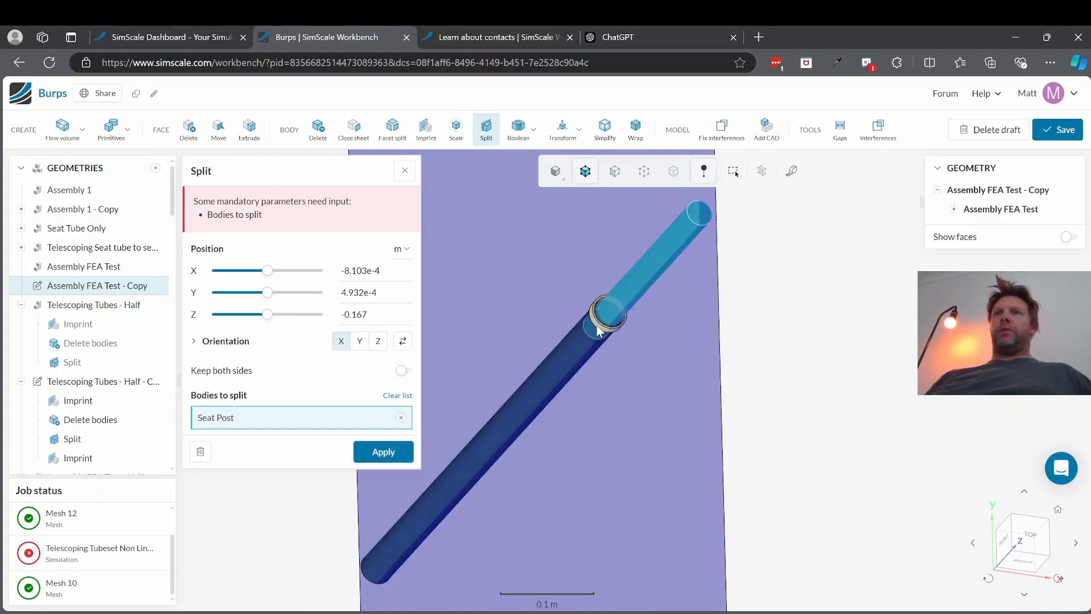
left_click(594, 338)
left_click(596, 332)
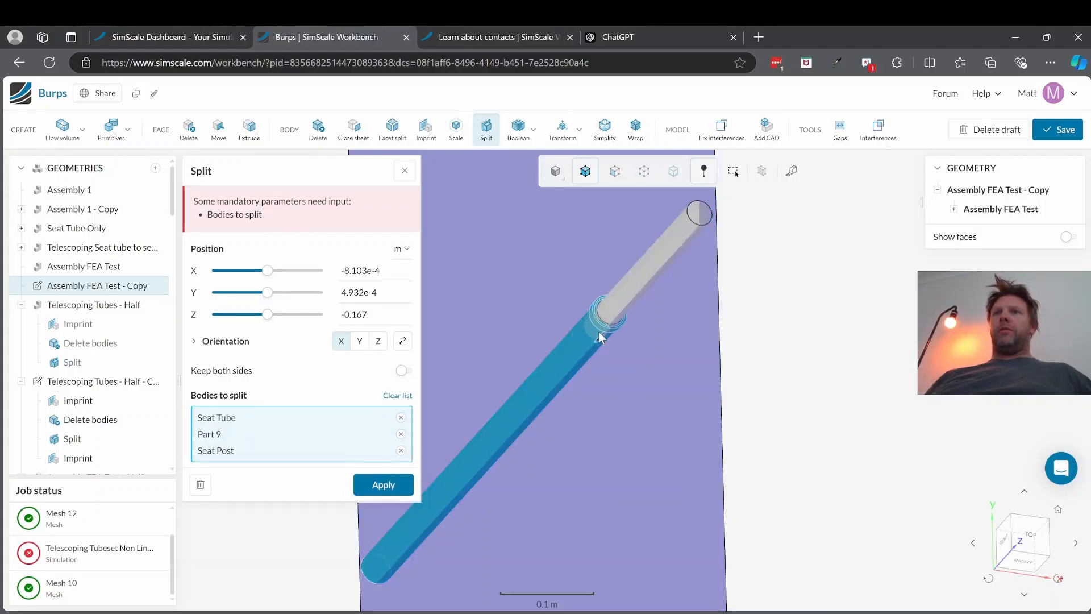
scroll(600, 332, "down", 3)
scroll(604, 334, "up", 10)
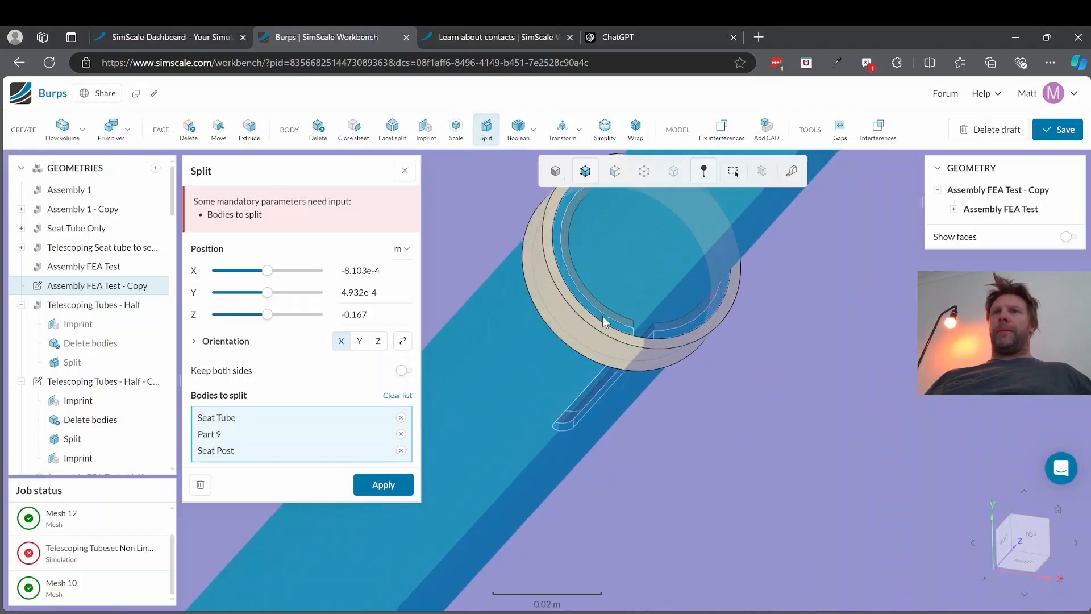
left_click(613, 318)
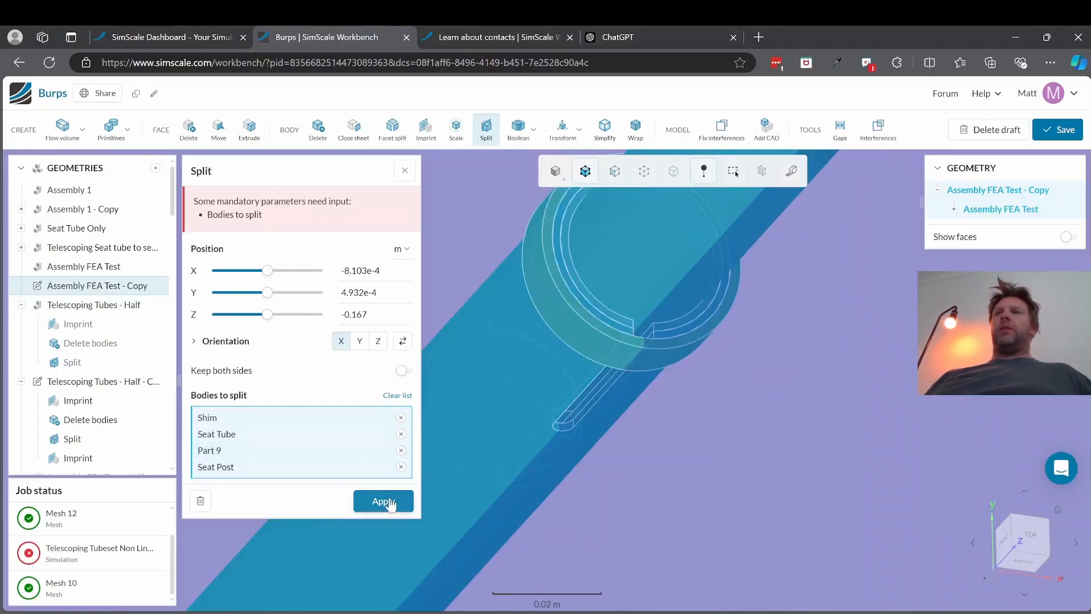
left_click(390, 503)
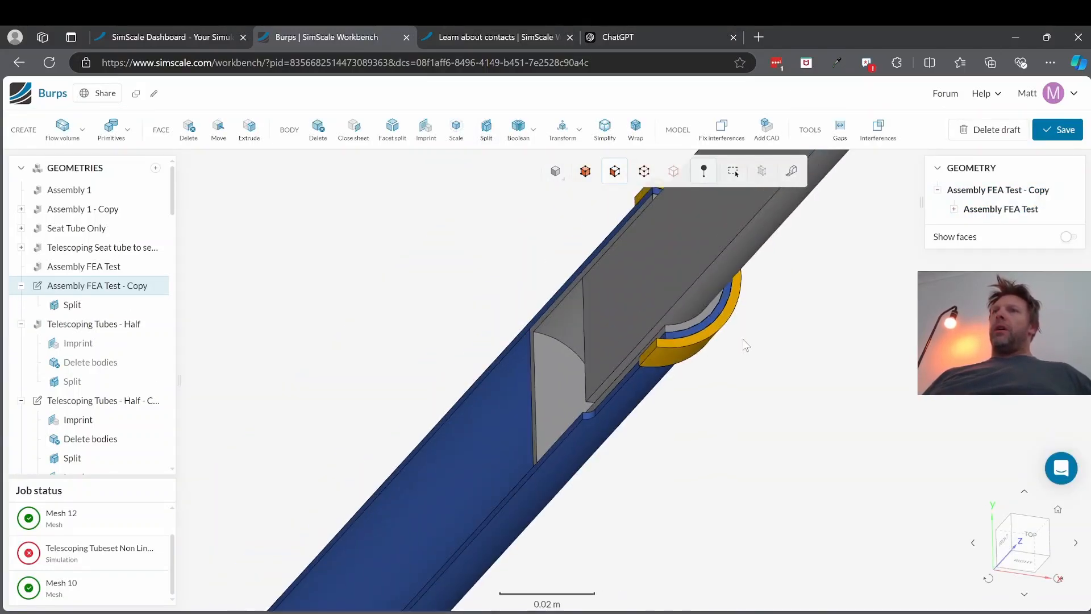
- Examine the halved joint and highlight the faces where the seat tube, shim and seat post meet
scroll(730, 338, "down", 6)
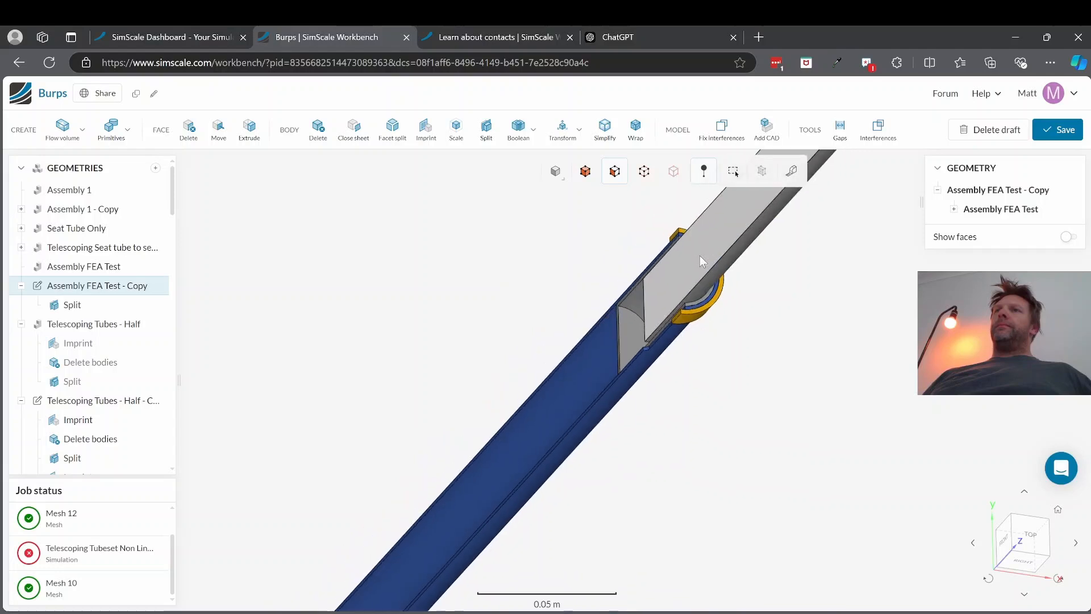
scroll(697, 238, "up", 3)
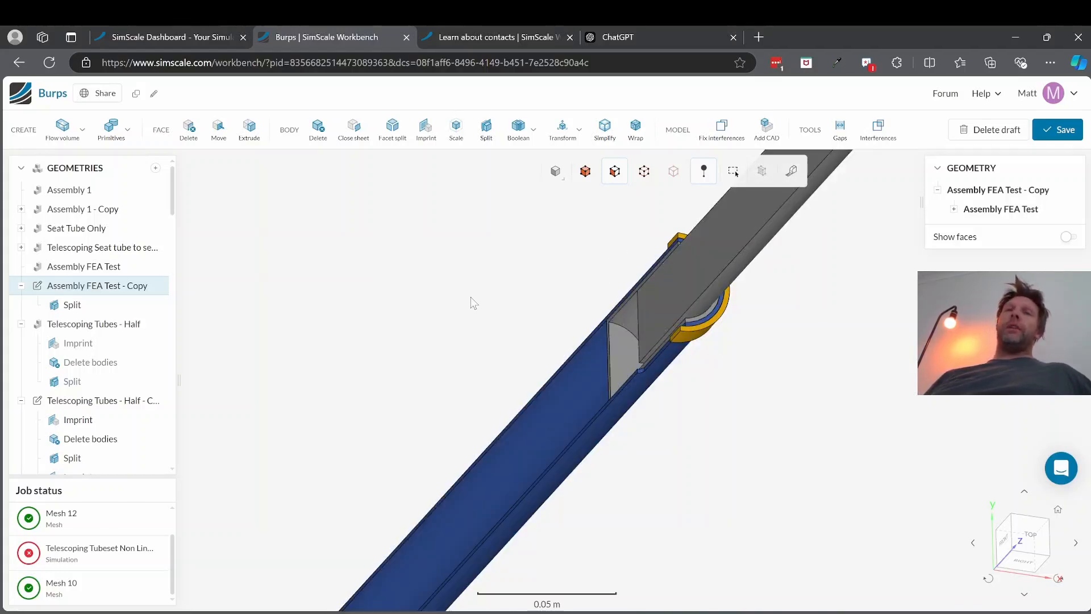
left_click(599, 380)
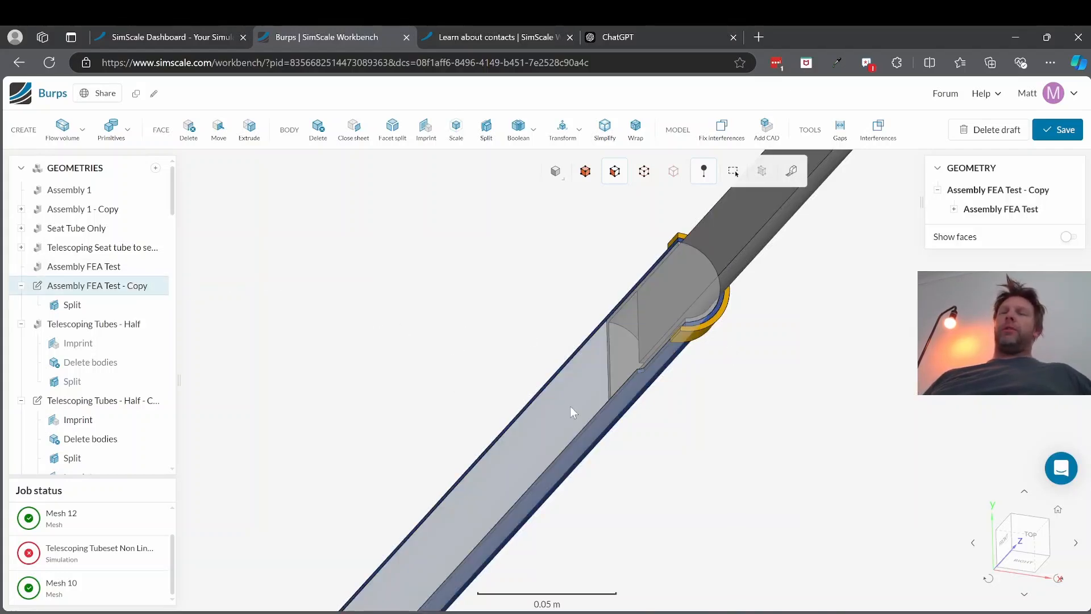
left_click(595, 365)
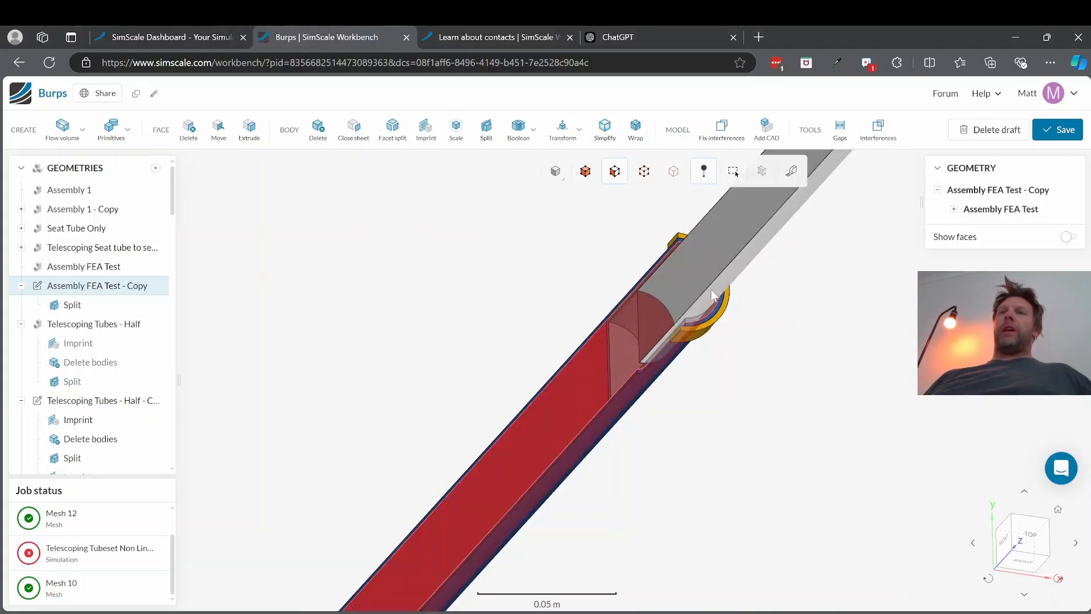
left_click(618, 345)
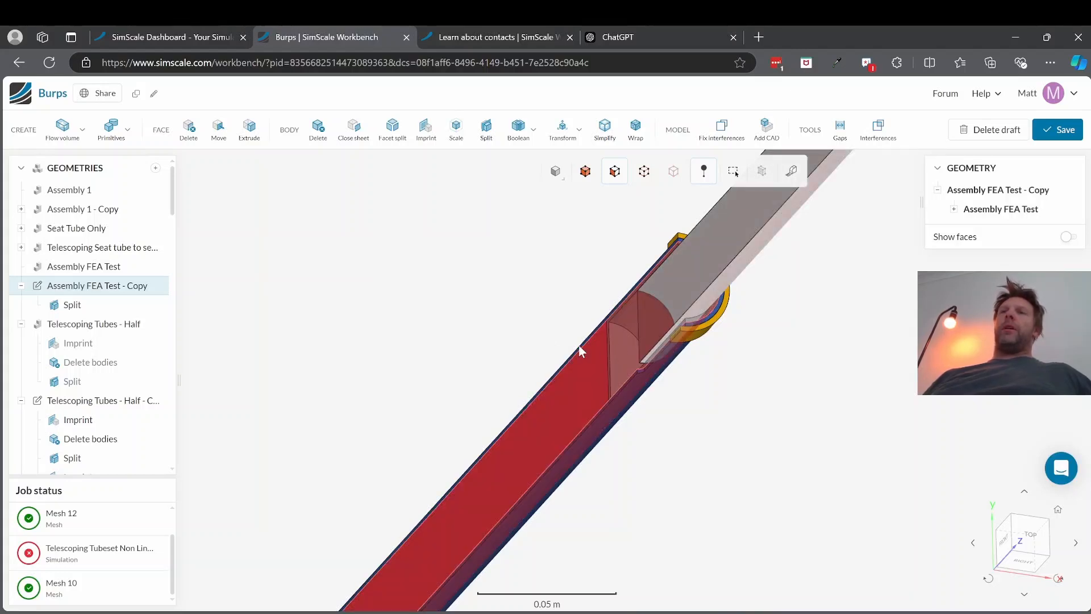
left_click(624, 336)
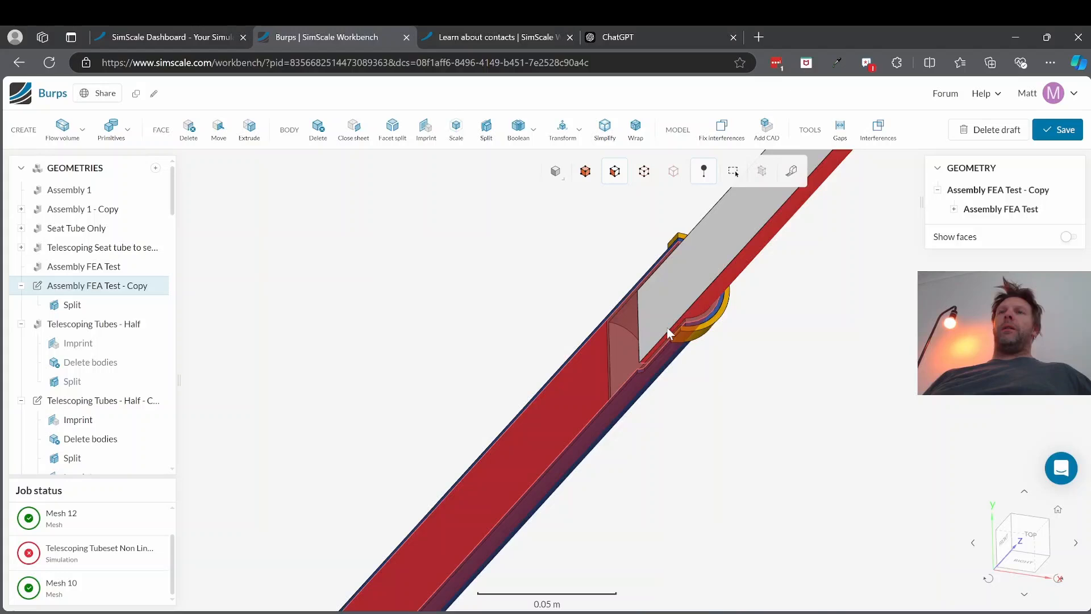
left_click(615, 326)
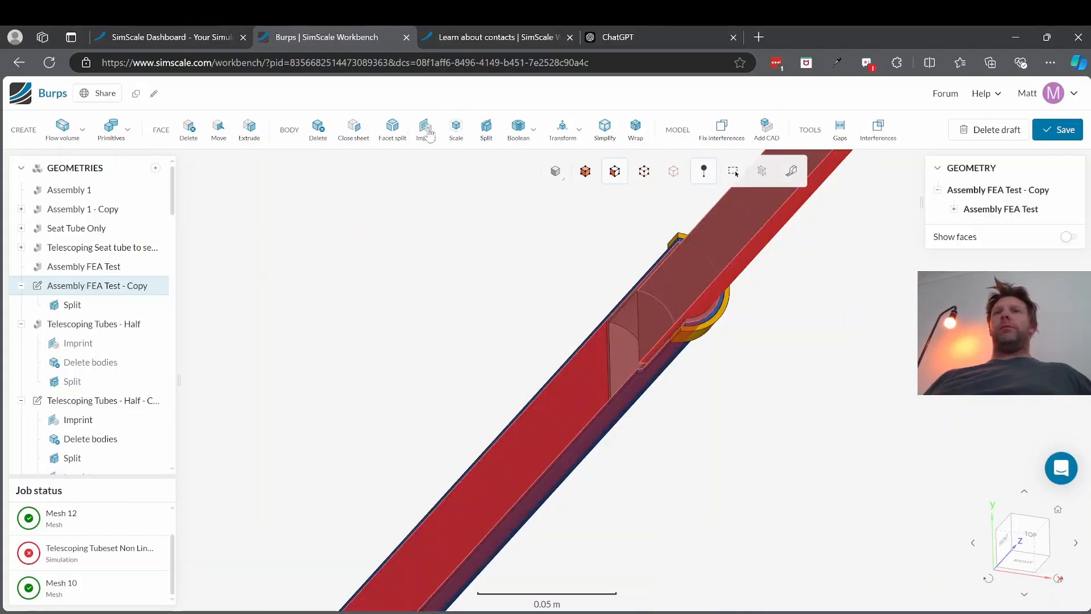
- Try to imprint the halved assembly with the Seat Tube, Shim and Part 9 as the bodies to imprint
left_click(427, 129)
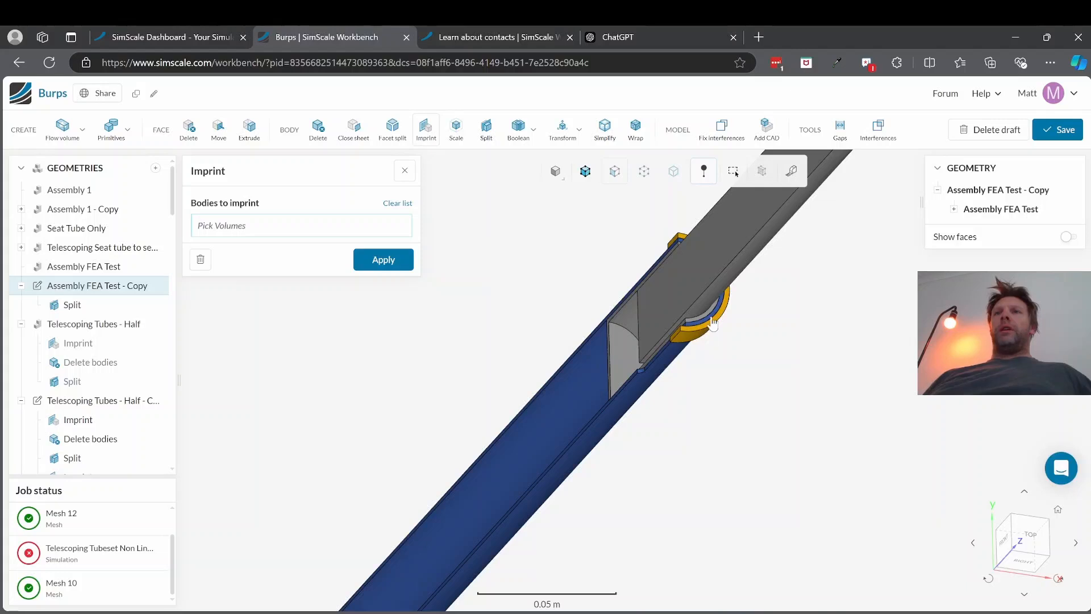
left_click(581, 376)
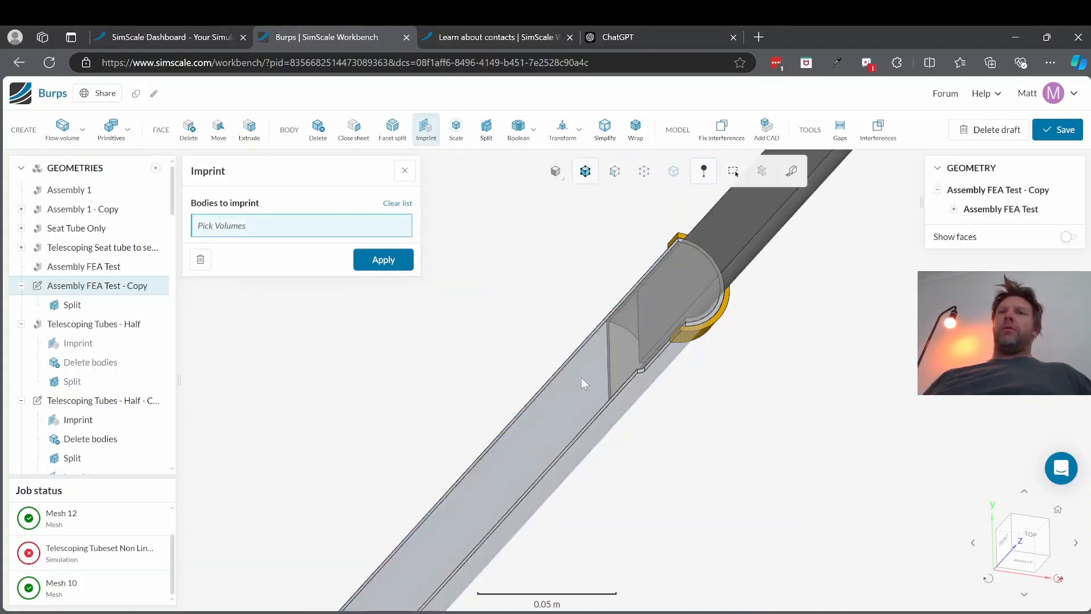
left_click(619, 365)
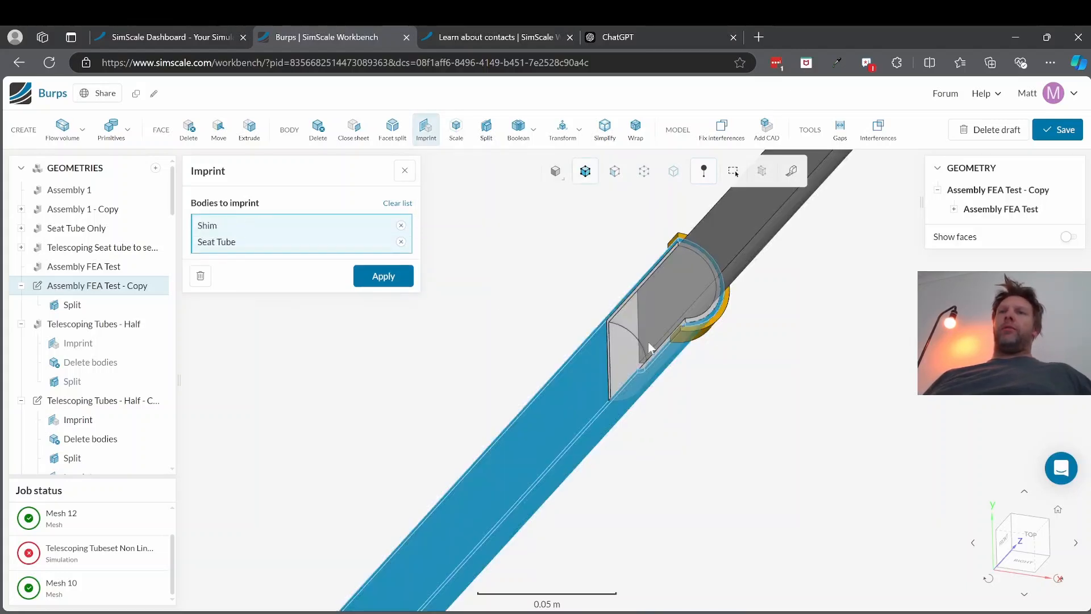
left_click(697, 323)
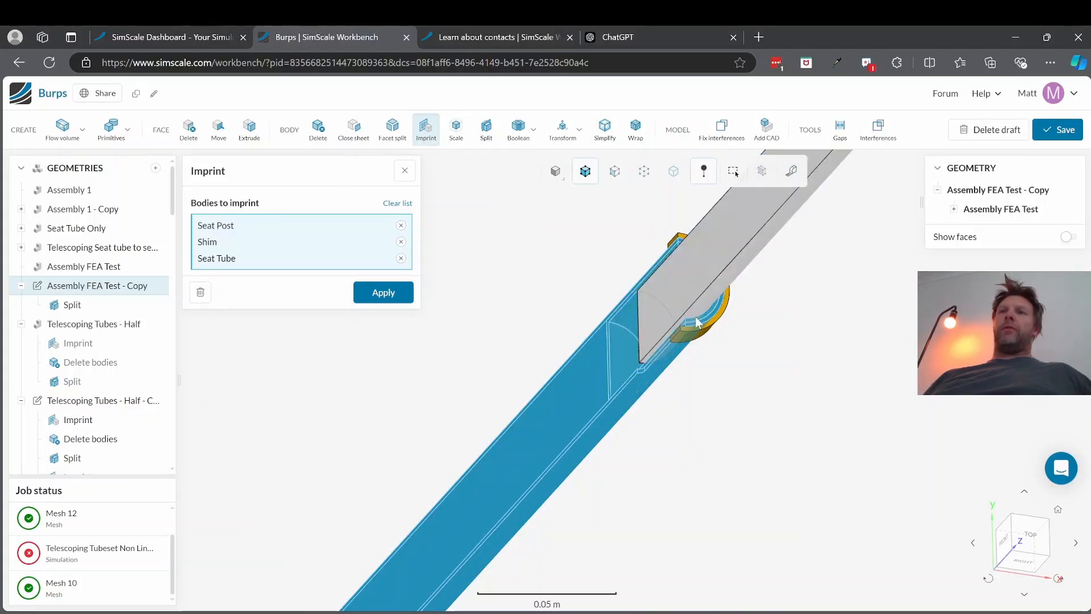
left_click(697, 323)
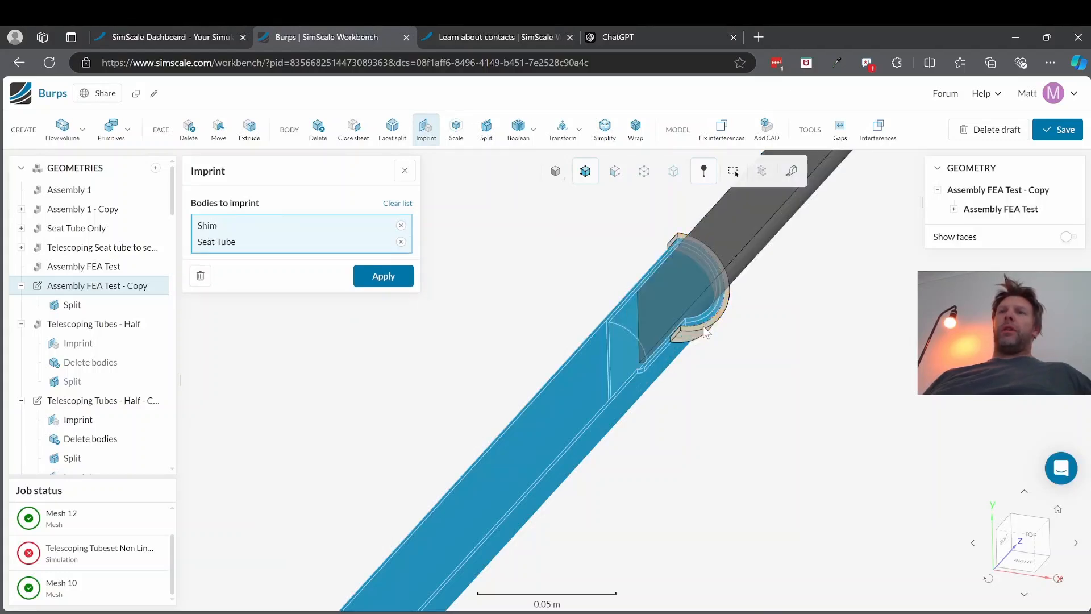
left_click(705, 331)
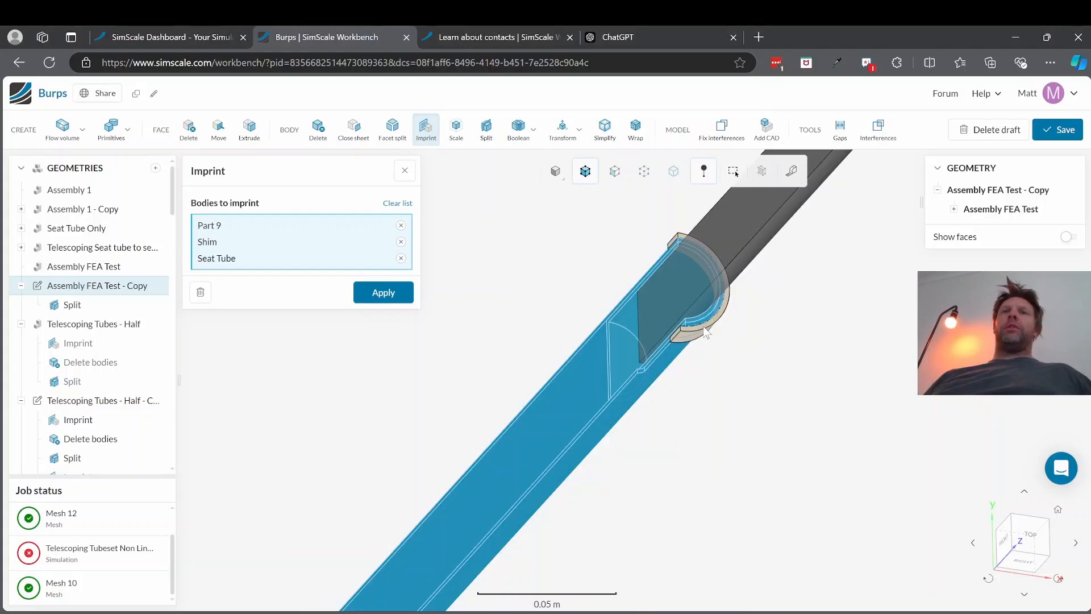
scroll(659, 312, "up", 2)
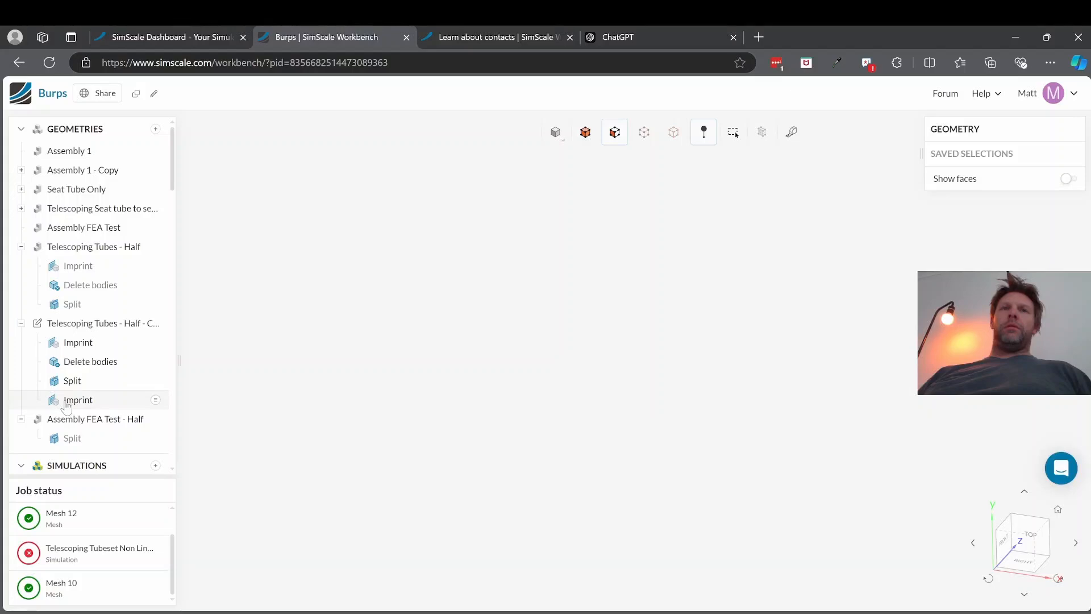
- Post-process the Half Geometry No Ring Non Linear run and examine the stress contours around the tube joint
left_click(21, 323)
scroll(57, 321, "down", 12)
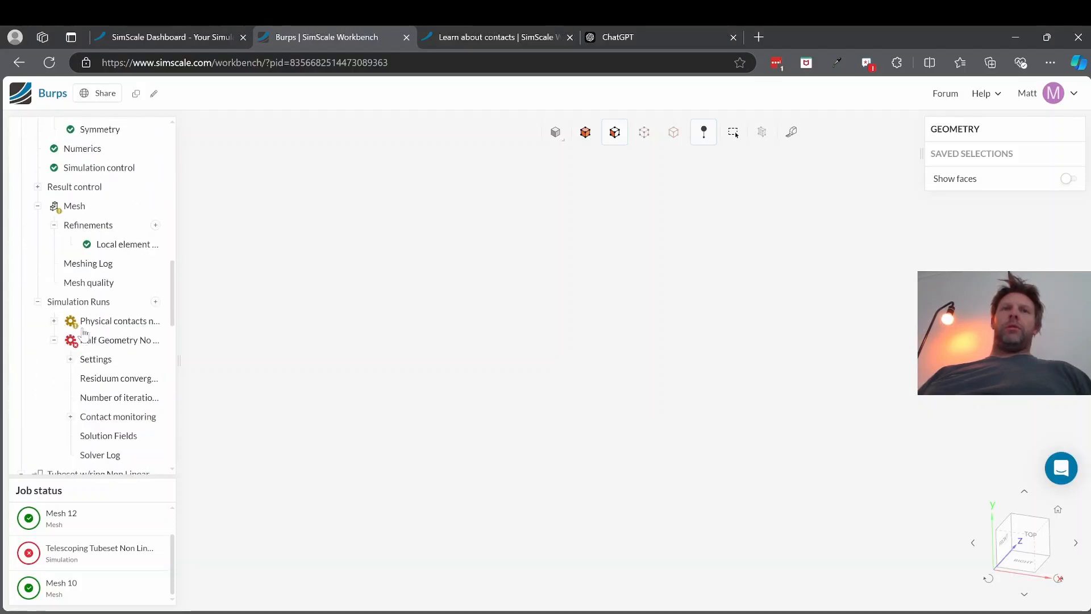
scroll(85, 333, "down", 3)
scroll(88, 327, "up", 1)
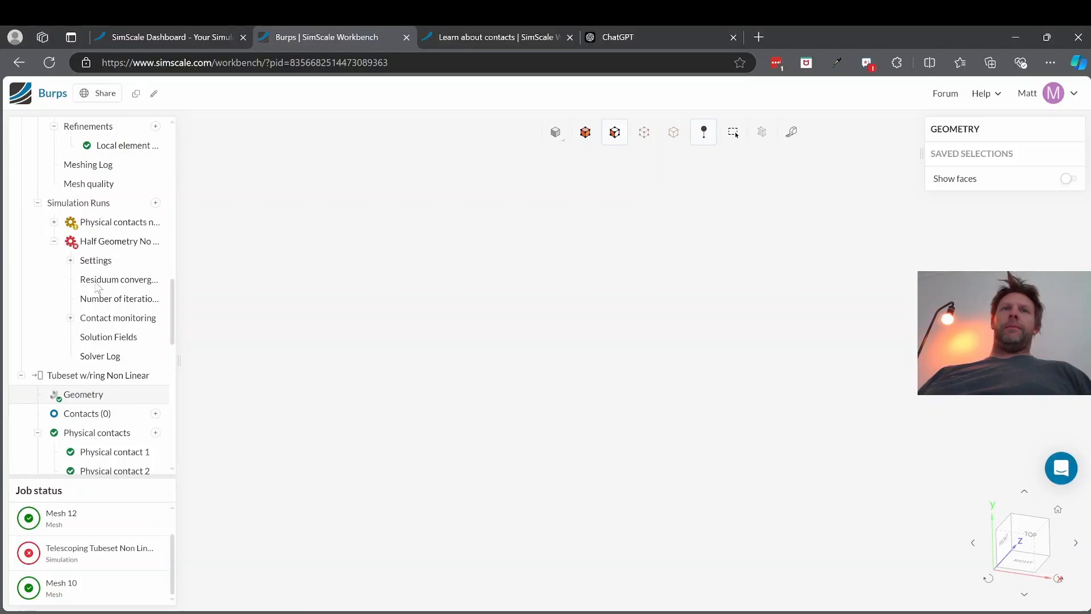
left_click(111, 243)
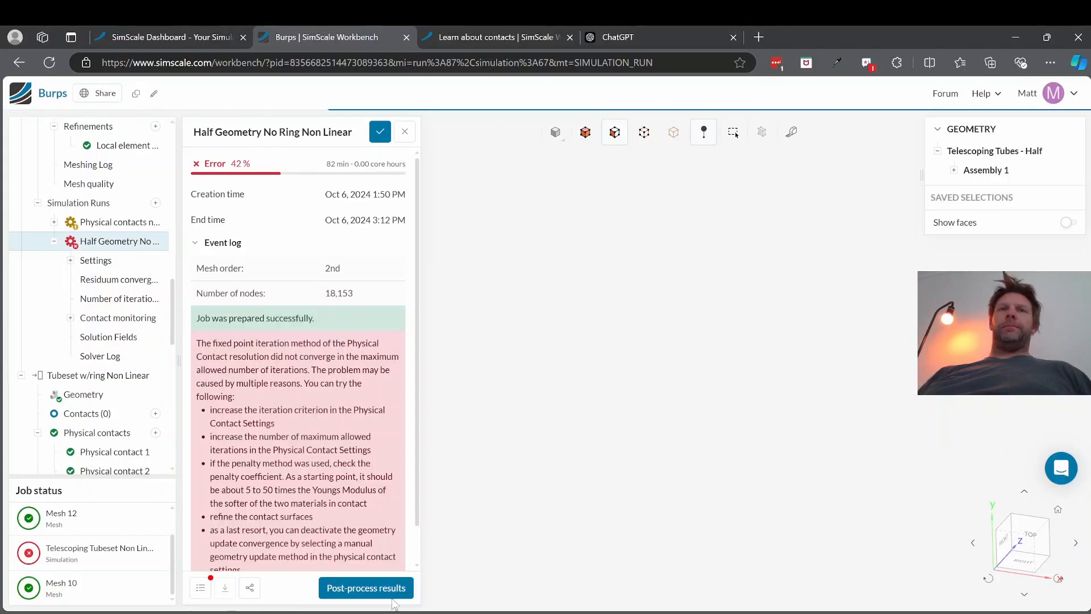
left_click(385, 591)
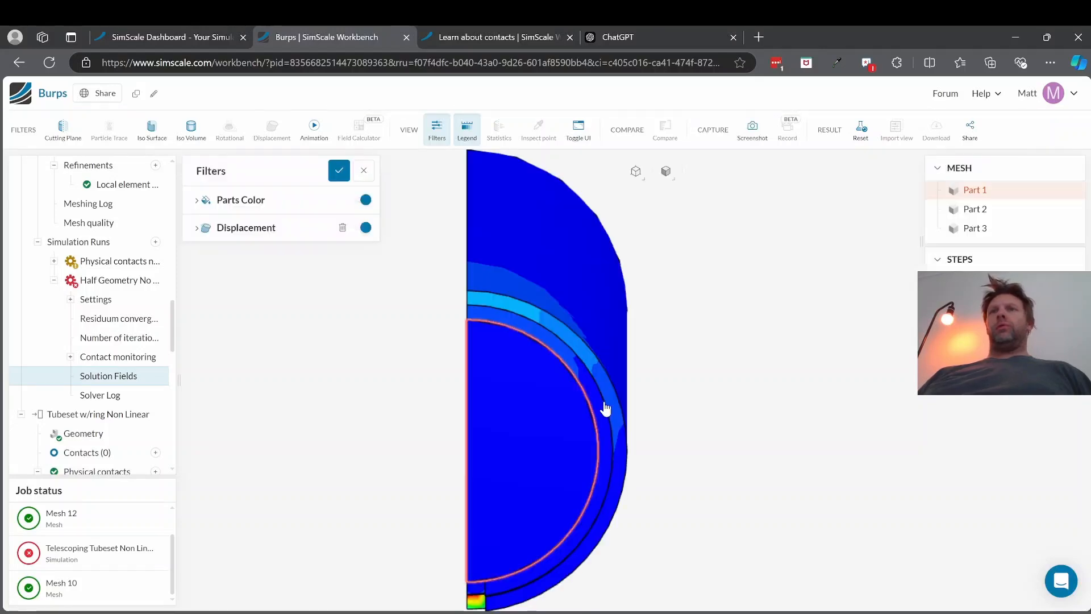
left_click_drag(642, 422, 372, 548)
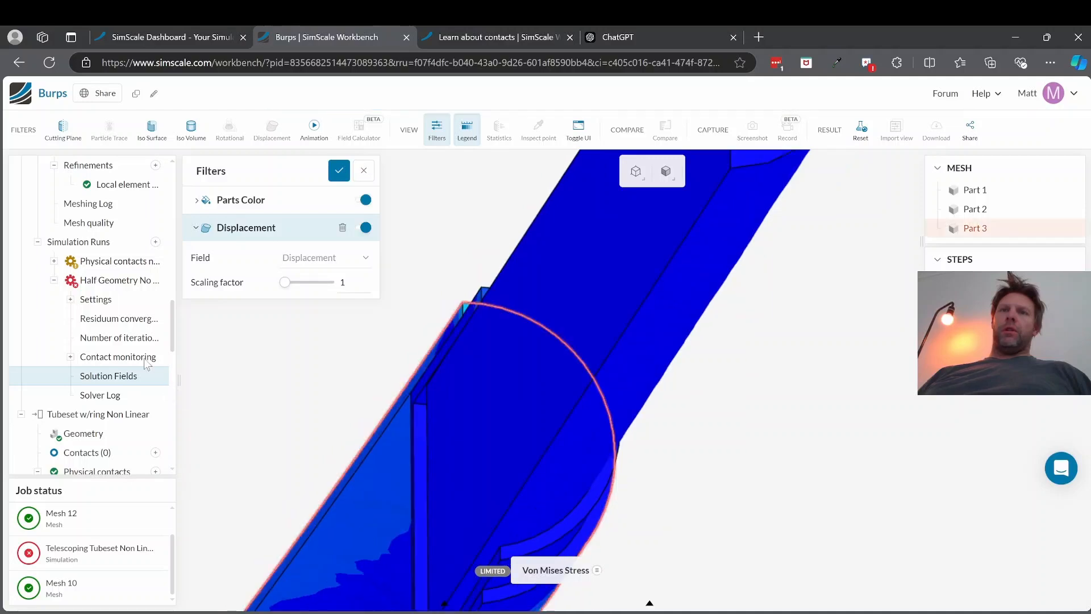
- Open Mesh 10 and inspect the element density where the seat tube, shim and seat post meet
scroll(86, 296, "up", 1)
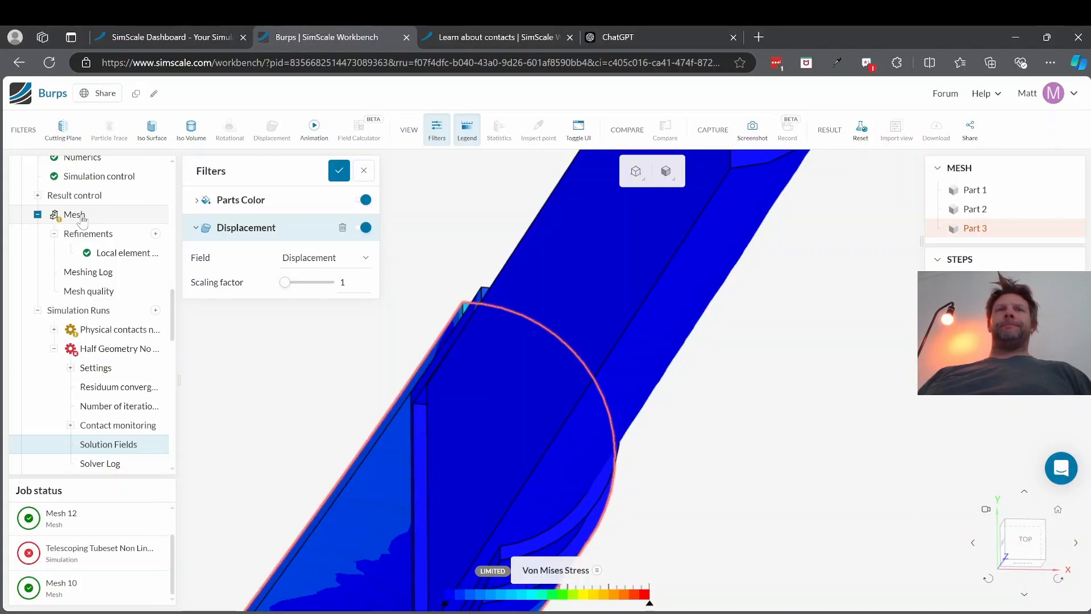
left_click(83, 219)
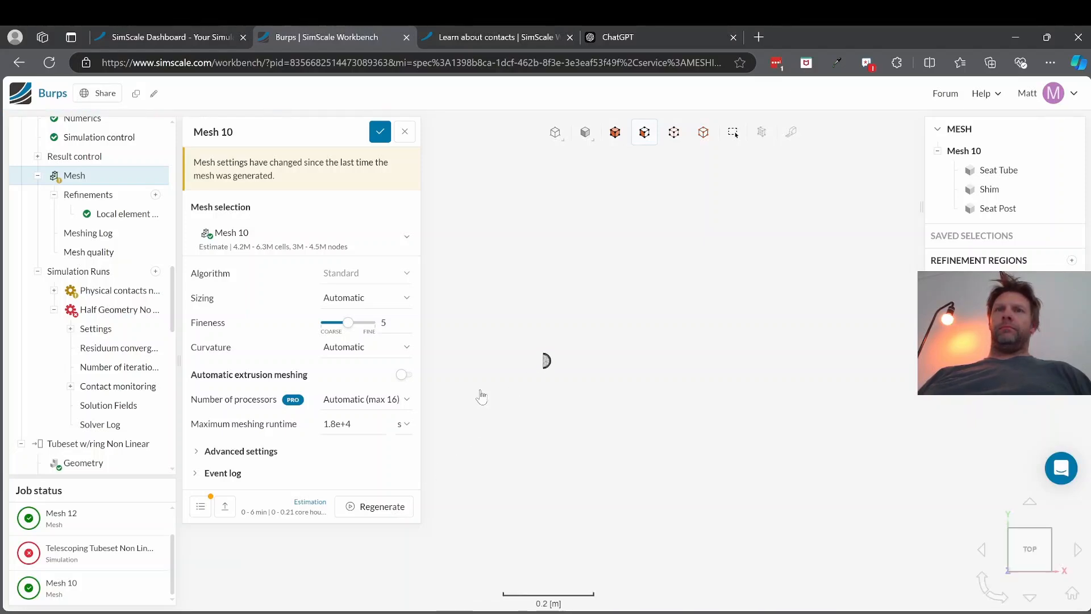
left_click_drag(549, 368, 596, 354)
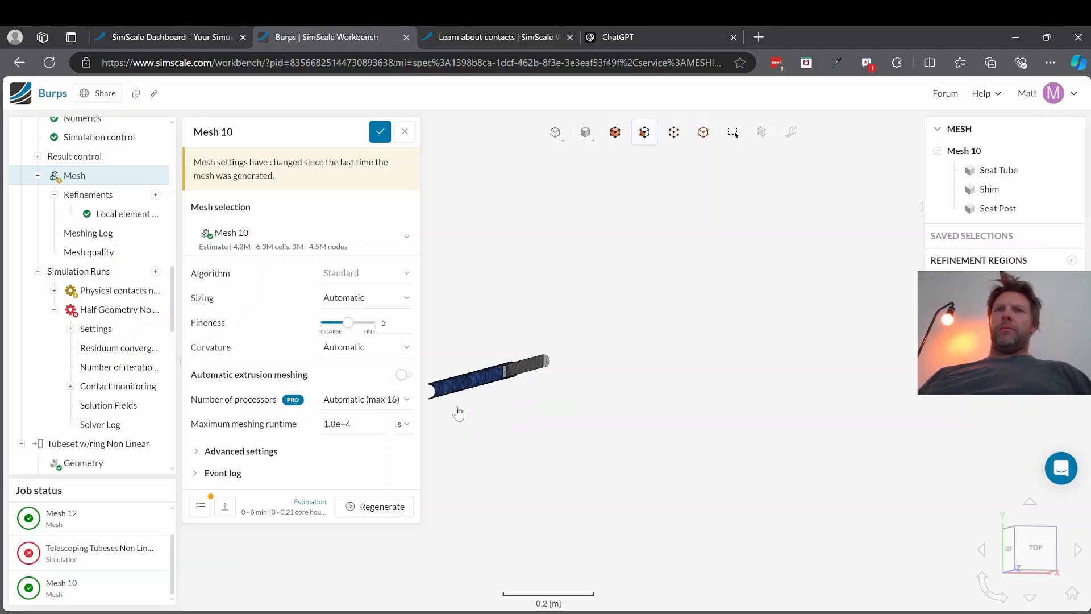
scroll(489, 392, "up", 10)
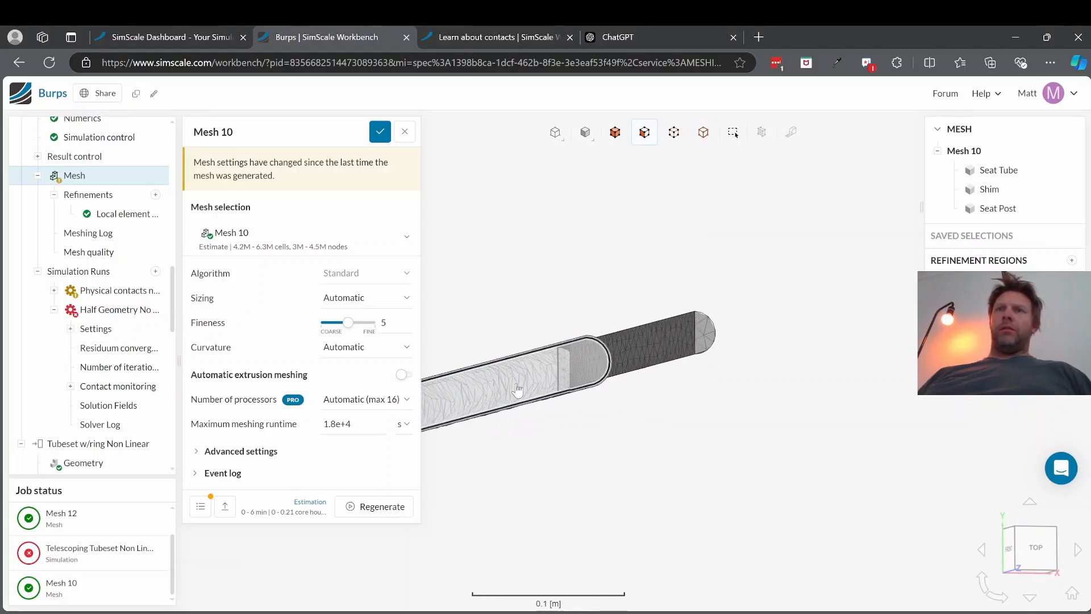
scroll(556, 385, "up", 3)
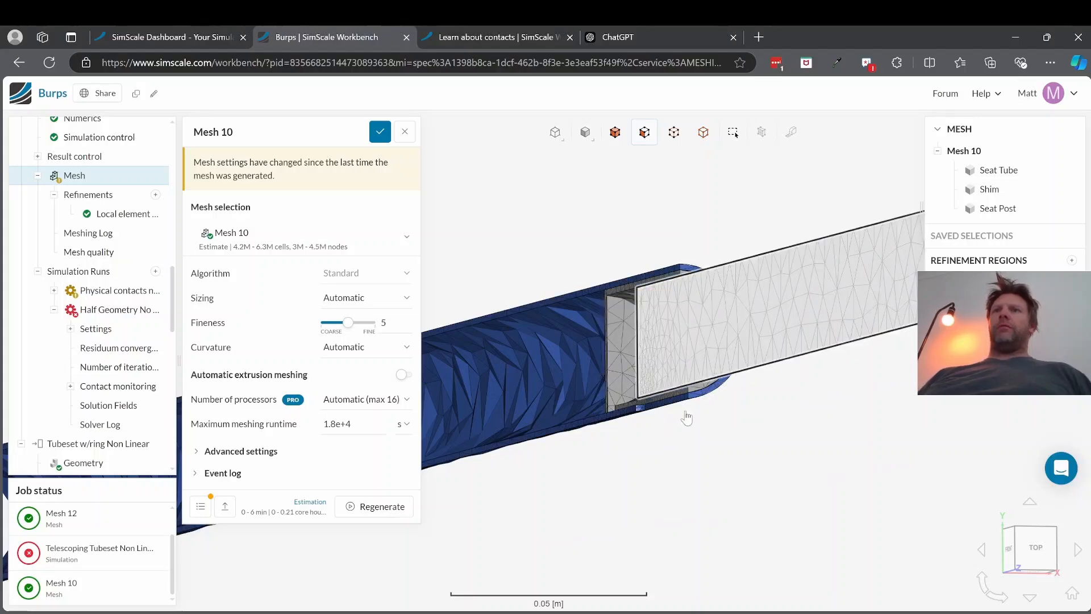
left_click_drag(686, 418, 509, 304)
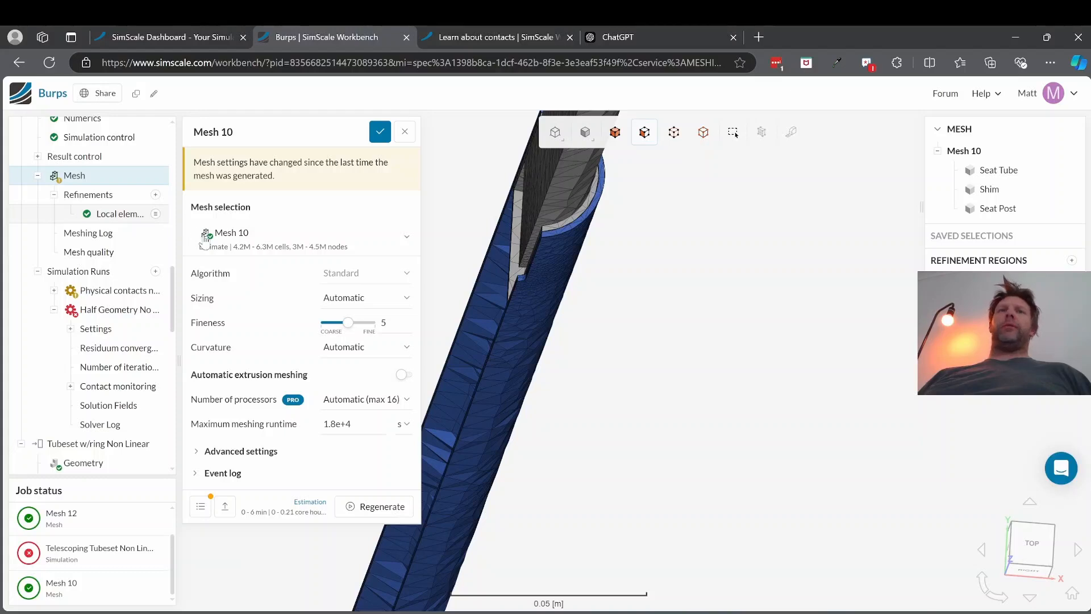
- Review the Local element size 1 refinement's edge length and assigned contact faces, and return to the mesh settings
left_click(101, 219)
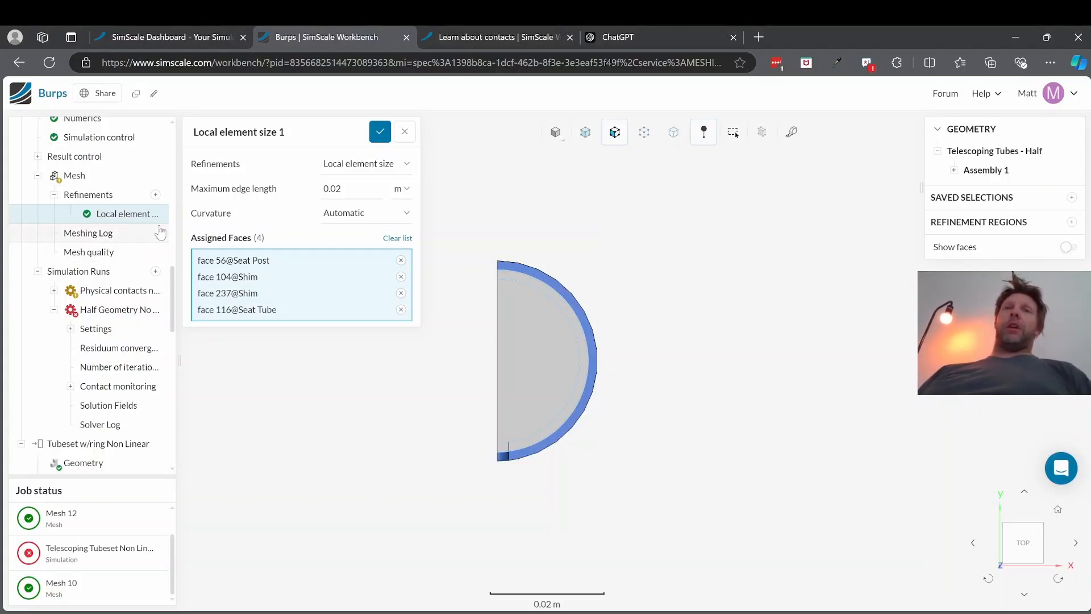
left_click_drag(558, 472, 574, 448)
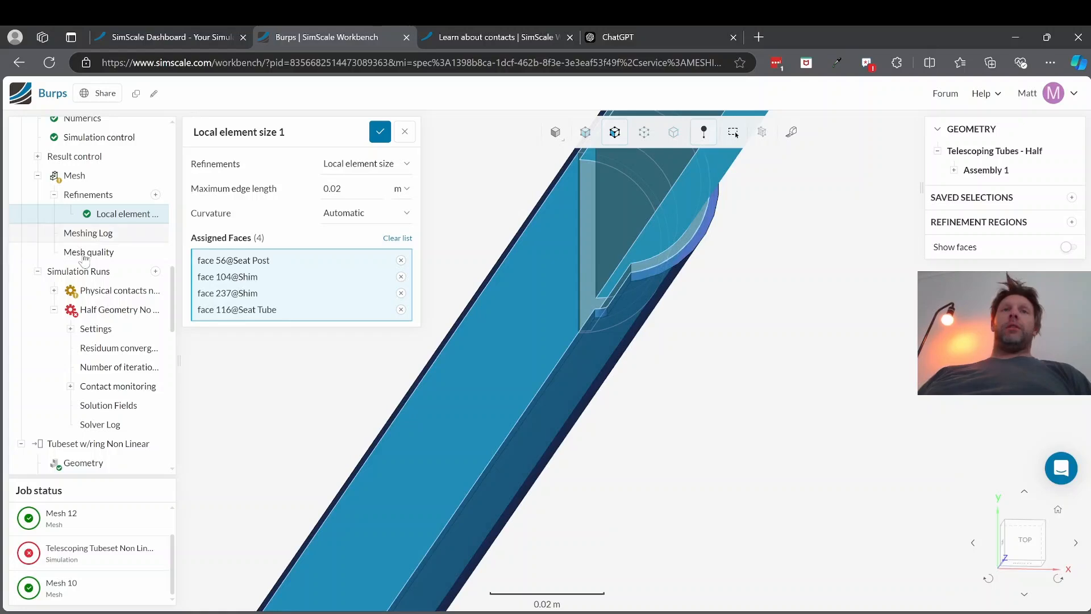
left_click(83, 179)
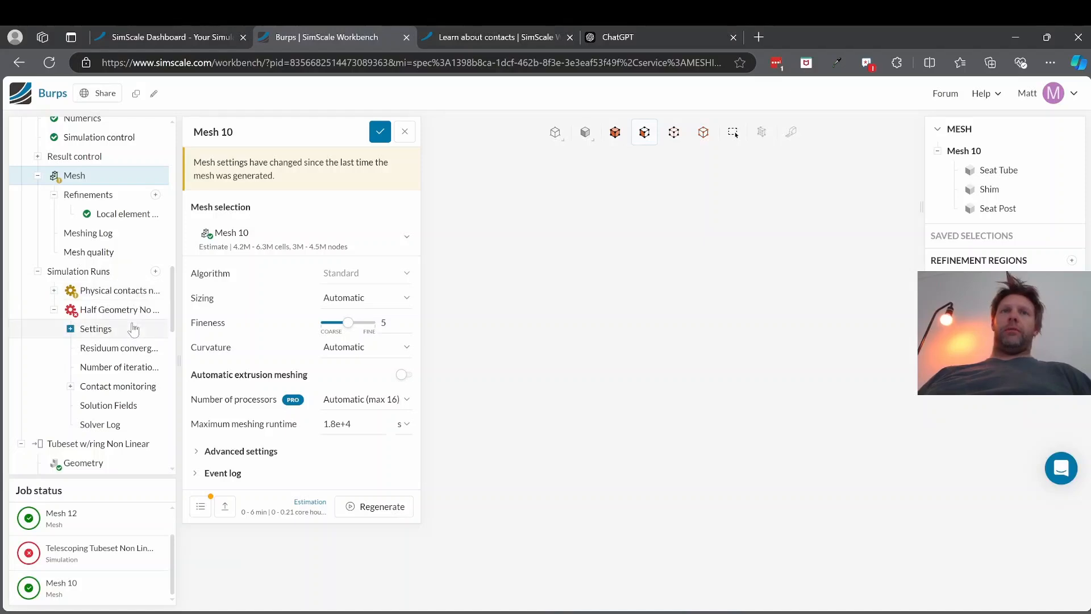
- Select Assembly FEA Test - Half as the simulation domain of the Telescoping Tubeset Non Linear simulation
left_click(54, 310)
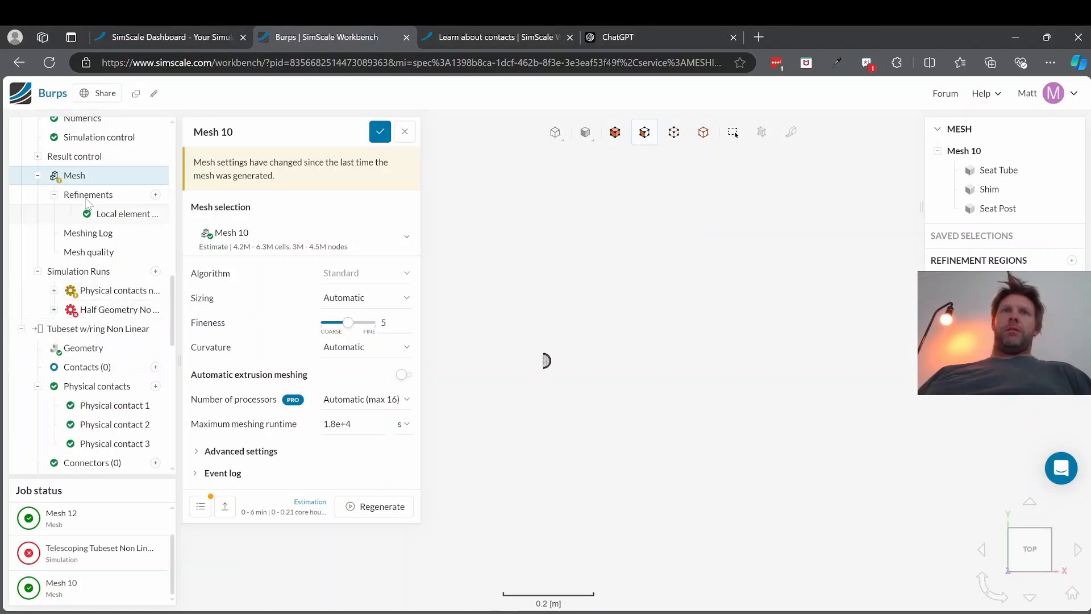
scroll(87, 205, "up", 1)
scroll(86, 206, "up", 6)
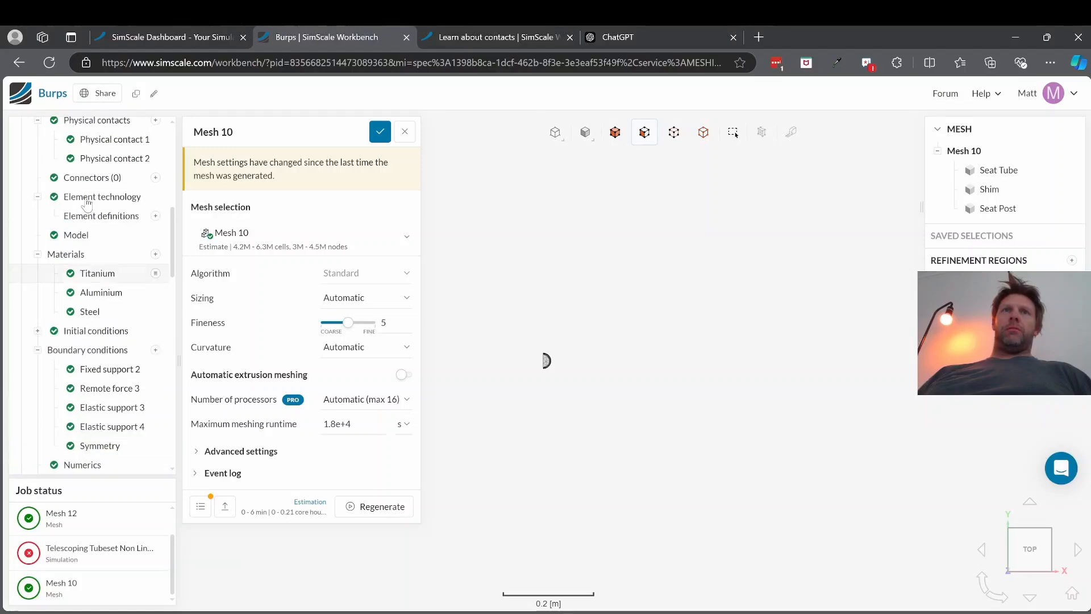
scroll(87, 206, "up", 1)
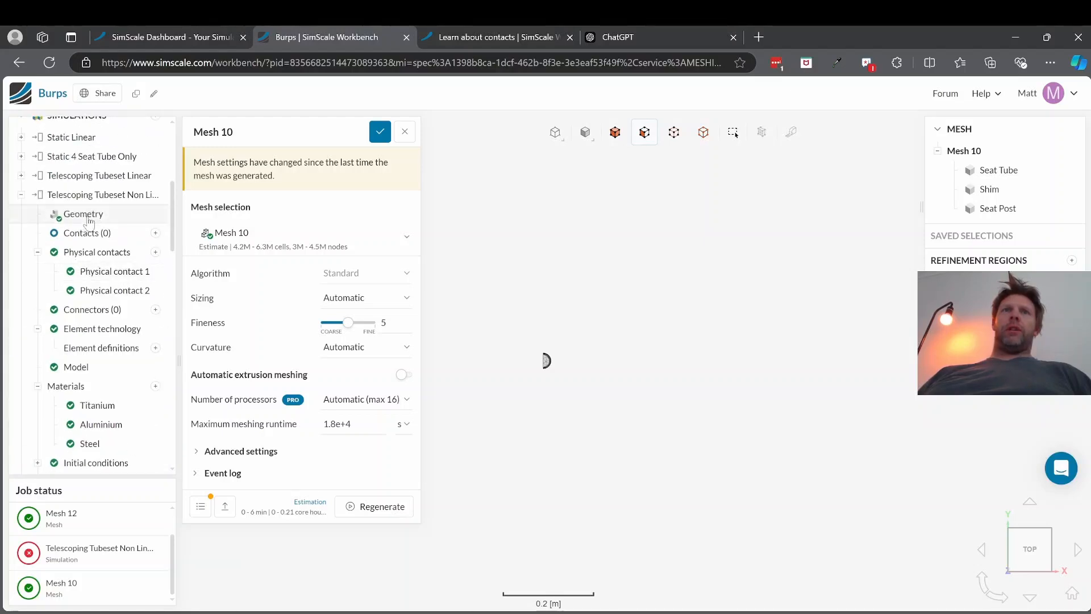
left_click(87, 219)
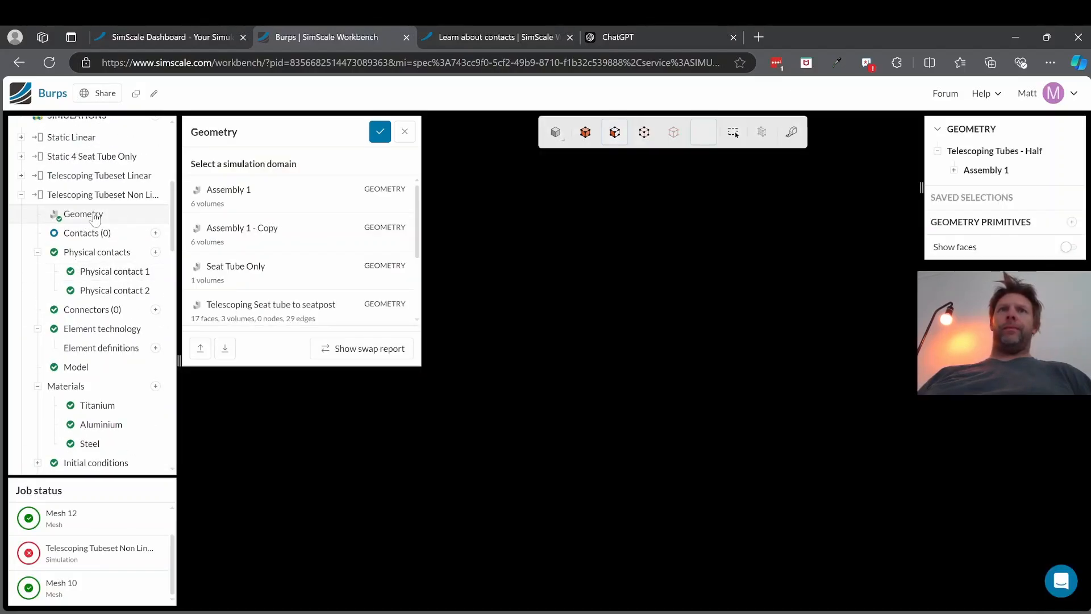
scroll(340, 275, "down", 2)
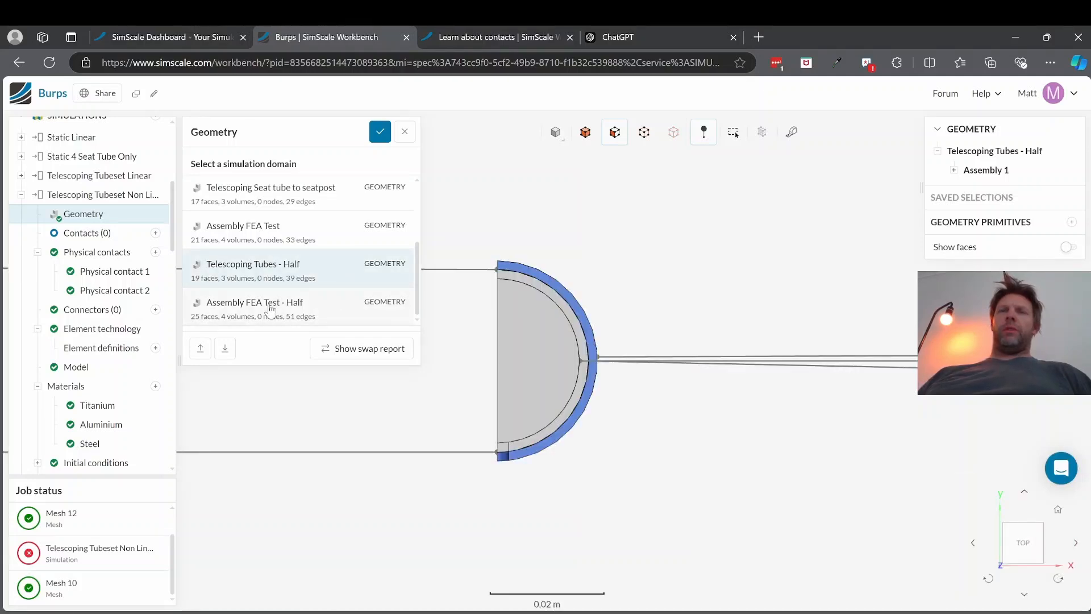
left_click(271, 309)
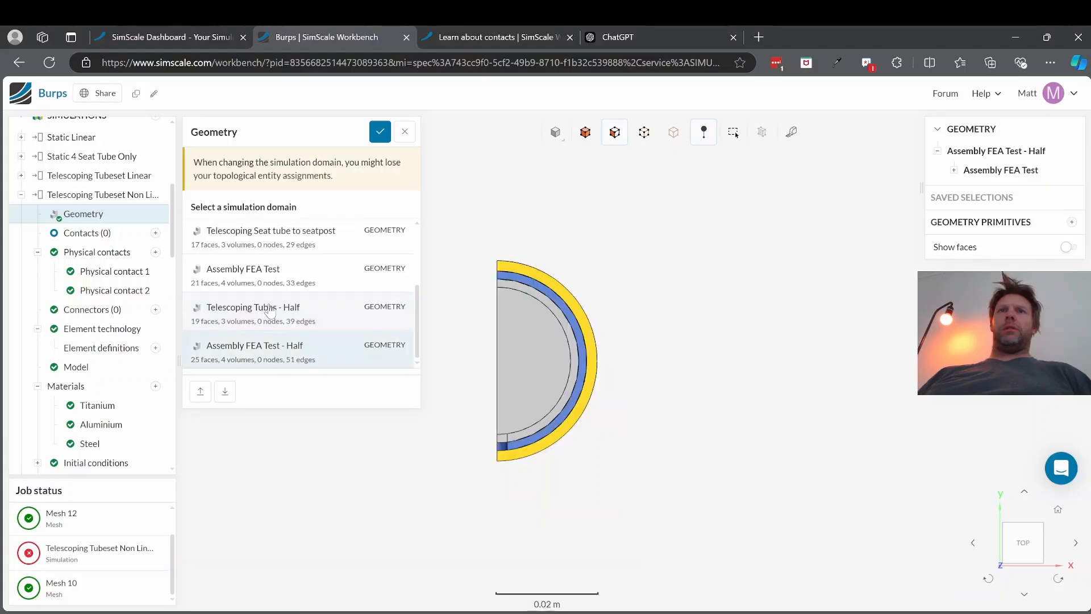
- Hide the Shim in the halved assembly and examine the seat tube's inner surface and slot around the seat post
left_click_drag(494, 447, 672, 328)
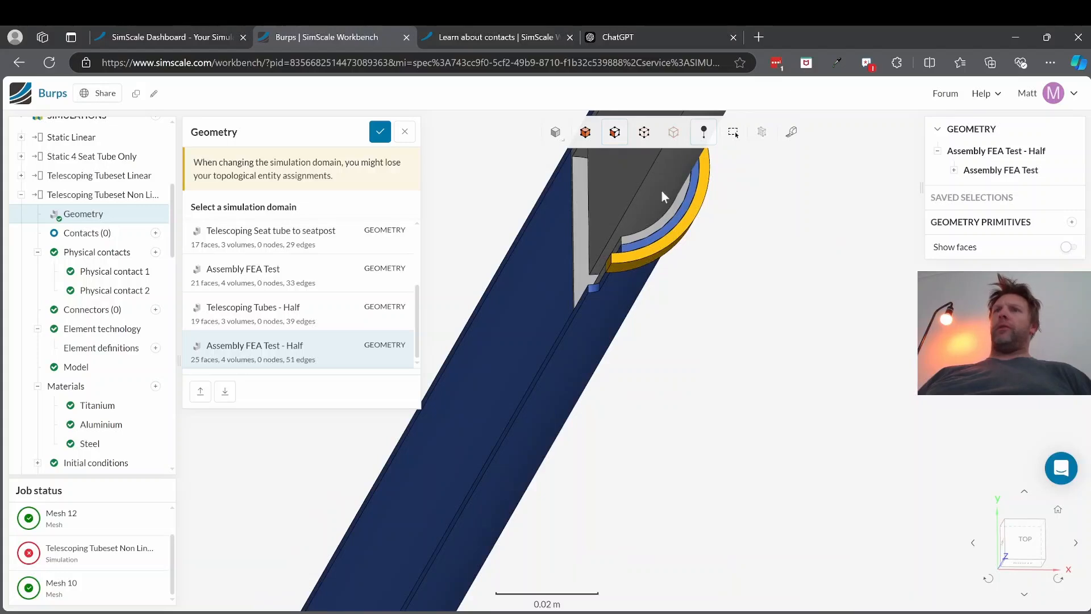
scroll(676, 230, "up", 3)
scroll(659, 215, "down", 8)
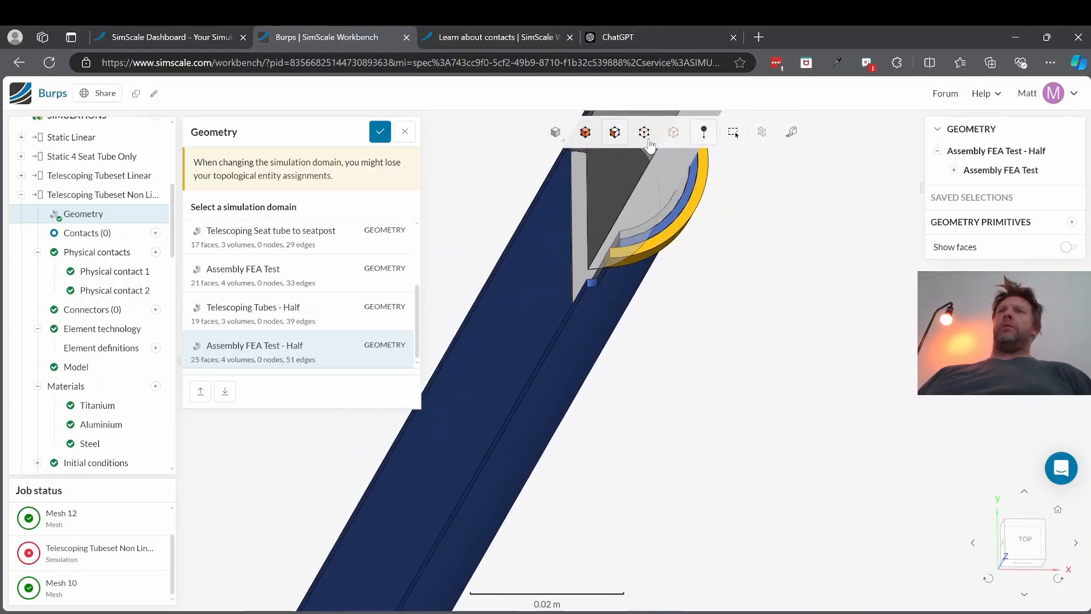
scroll(708, 339, "up", 8)
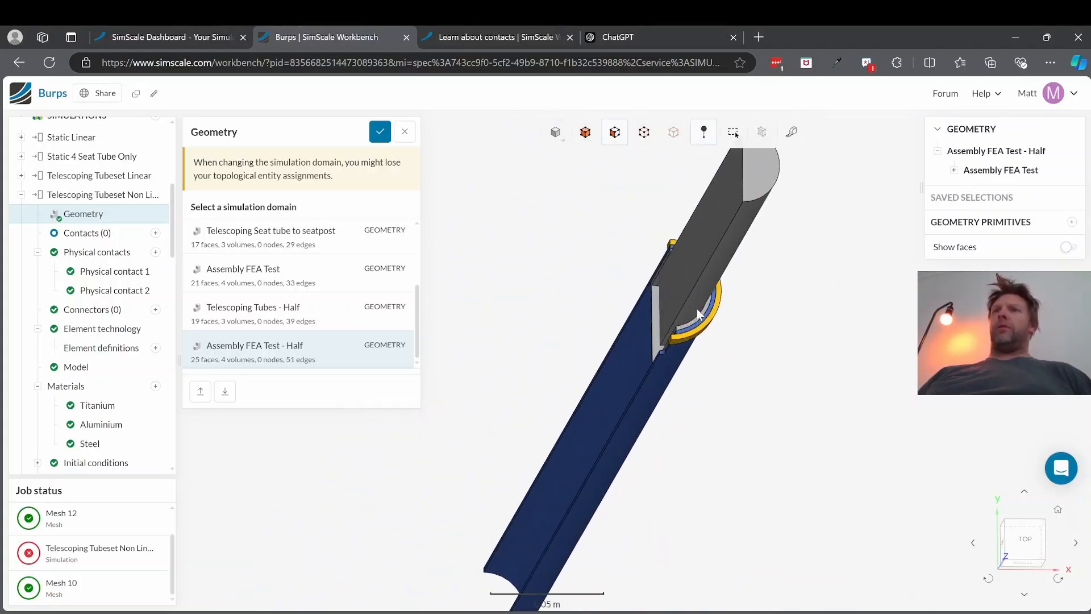
left_click(956, 170)
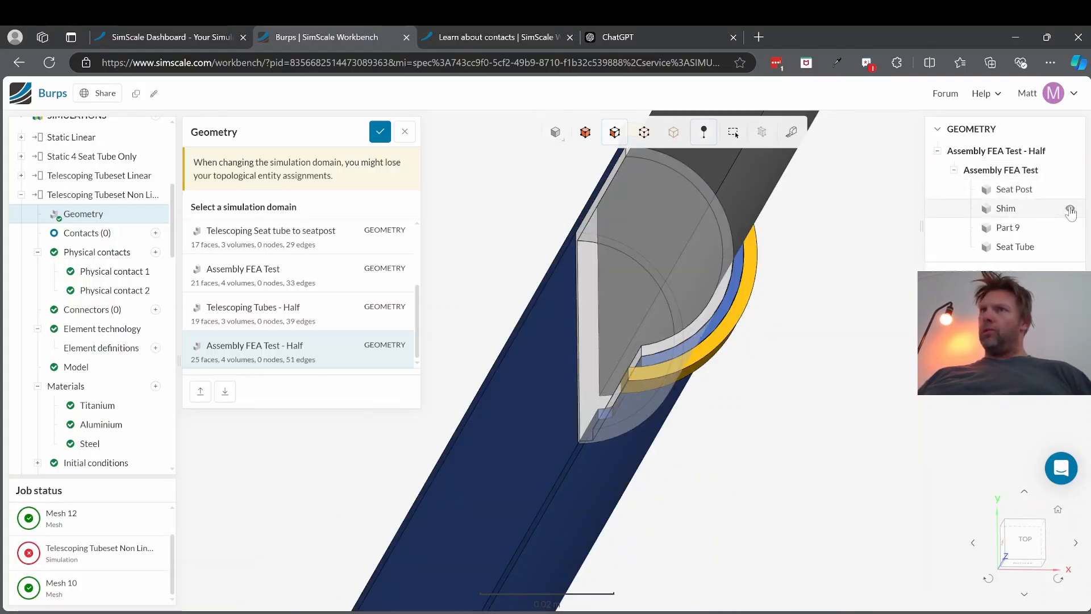
left_click(1070, 210)
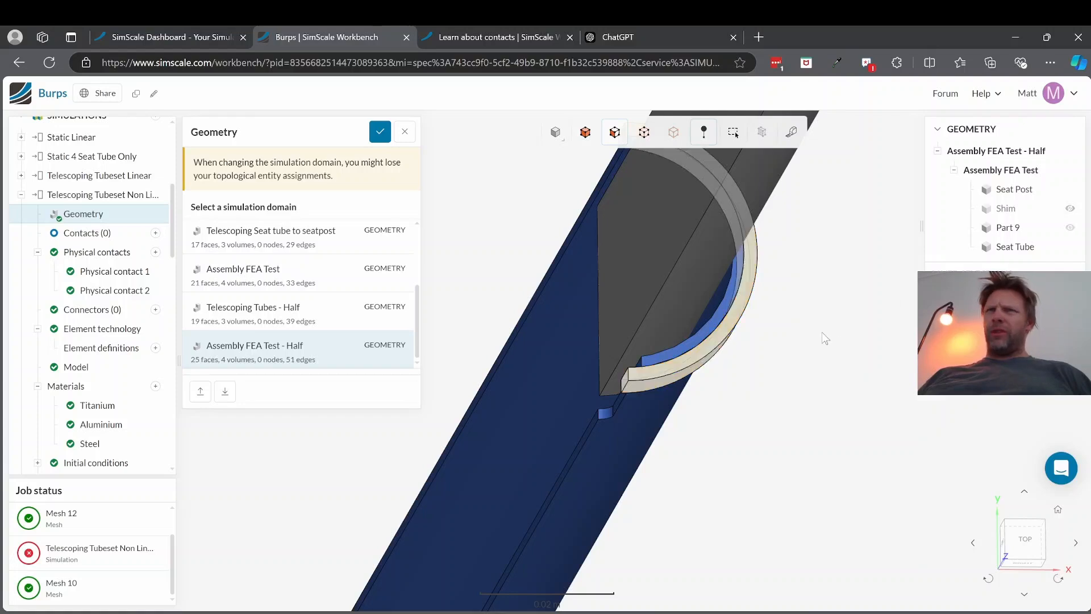
scroll(729, 345, "up", 5)
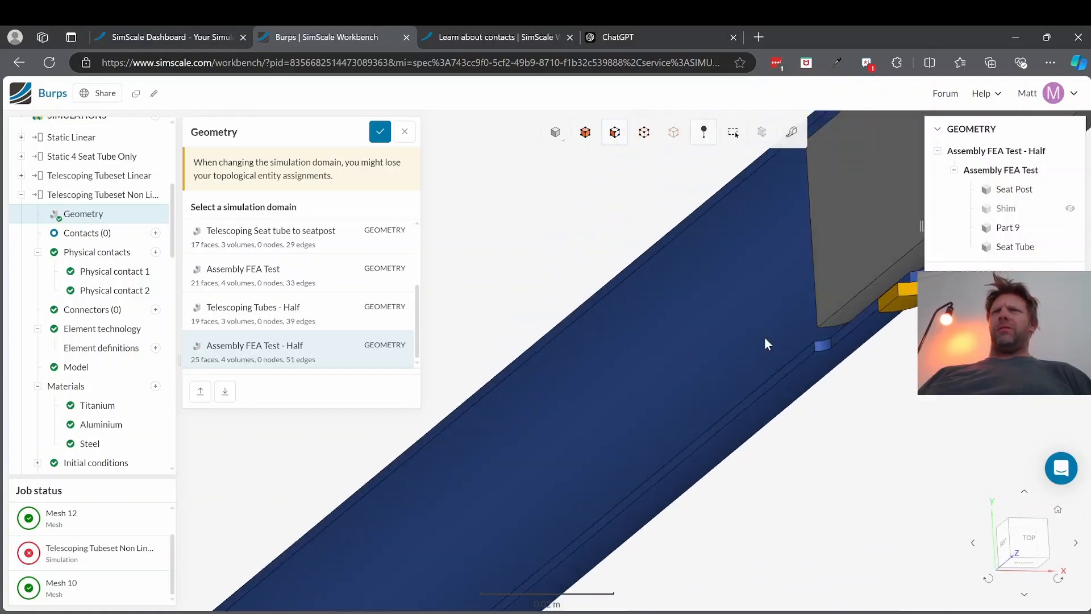
left_click_drag(767, 344, 807, 330)
scroll(527, 425, "up", 3)
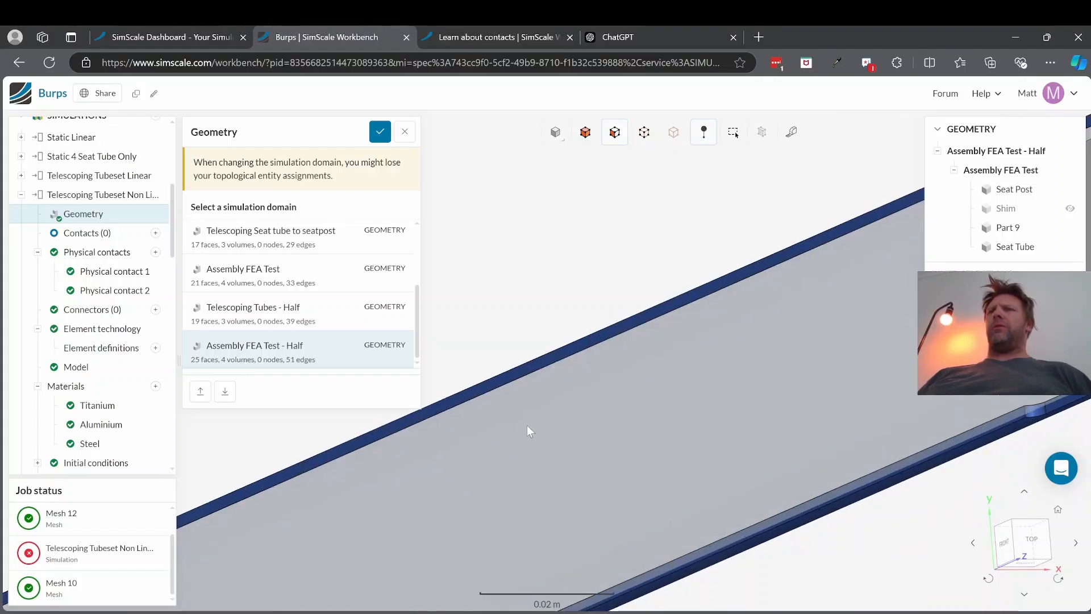
scroll(336, 505, "down", 5)
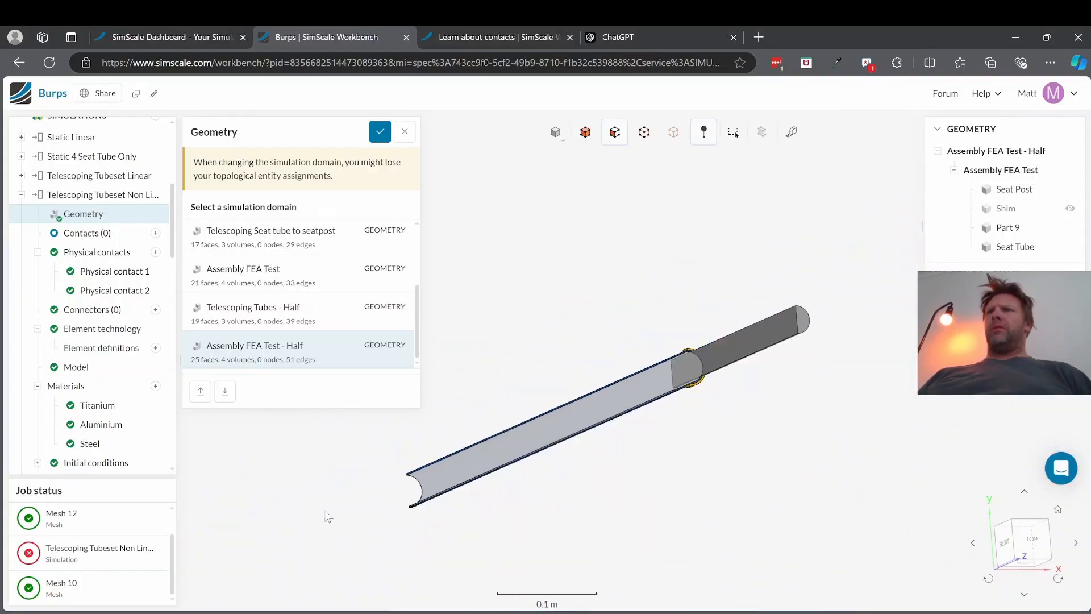
- Examine the ring and the slot around the seat post in the halved assembly with the Shim hidden
scroll(601, 397, "down", 1)
scroll(709, 367, "down", 3)
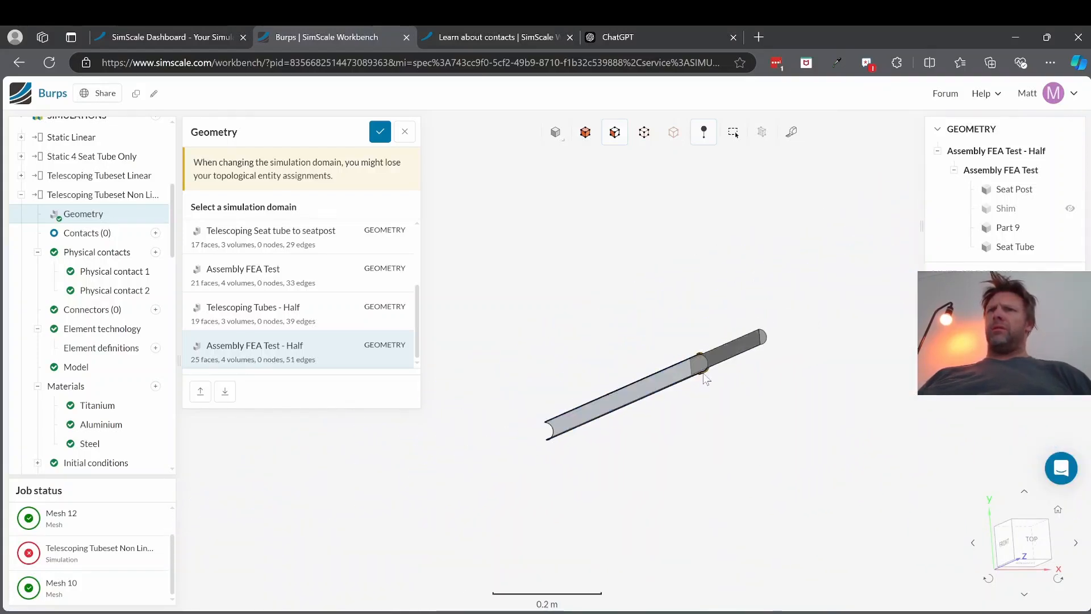
scroll(717, 352, "up", 10)
scroll(718, 336, "down", 2)
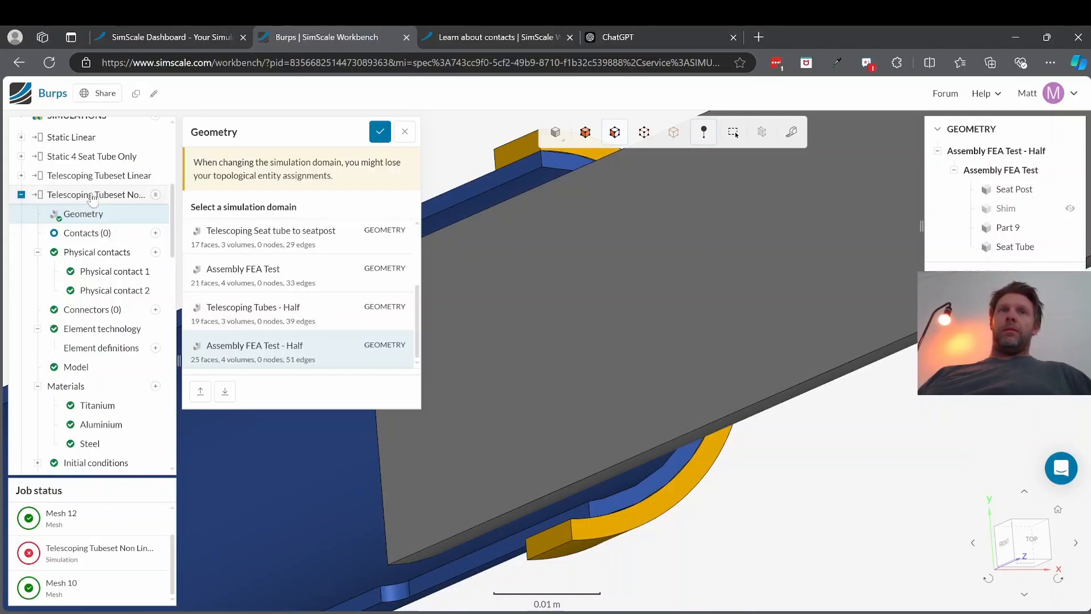
- Open the Telescoping Tubes - Half - Copy draft, hide the Shim and examine the imprint on the seat tube's inner wall
scroll(91, 199, "up", 5)
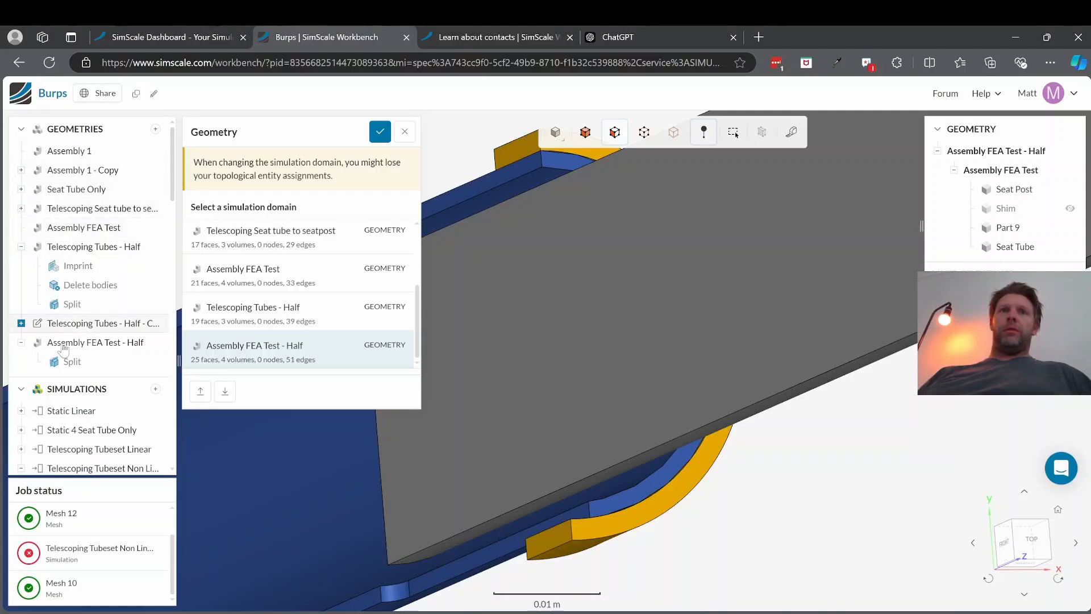
scroll(79, 344, "down", 1)
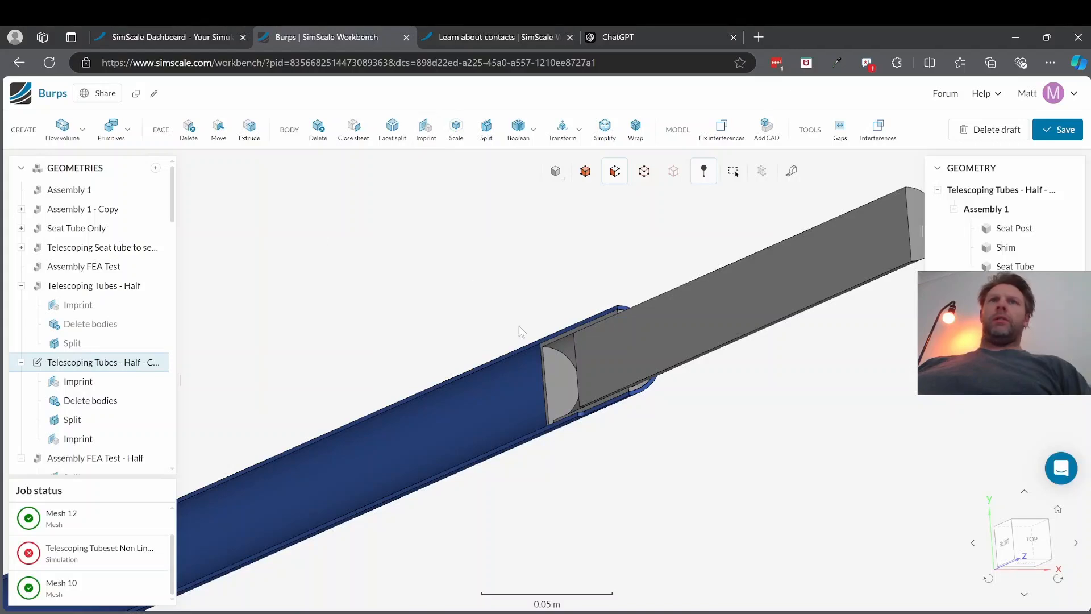
scroll(618, 365, "up", 5)
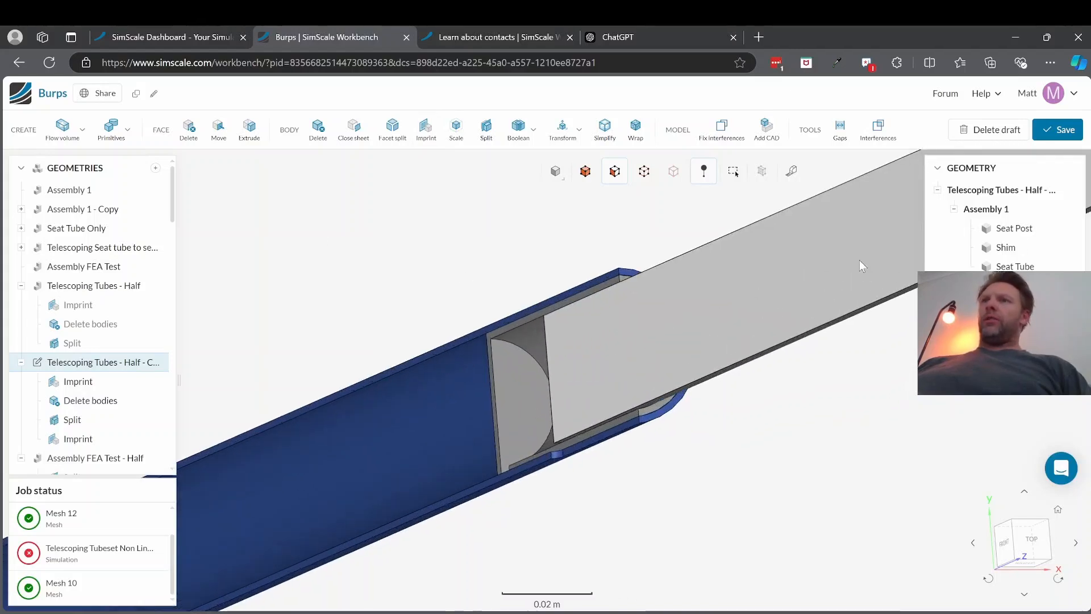
left_click(1070, 268)
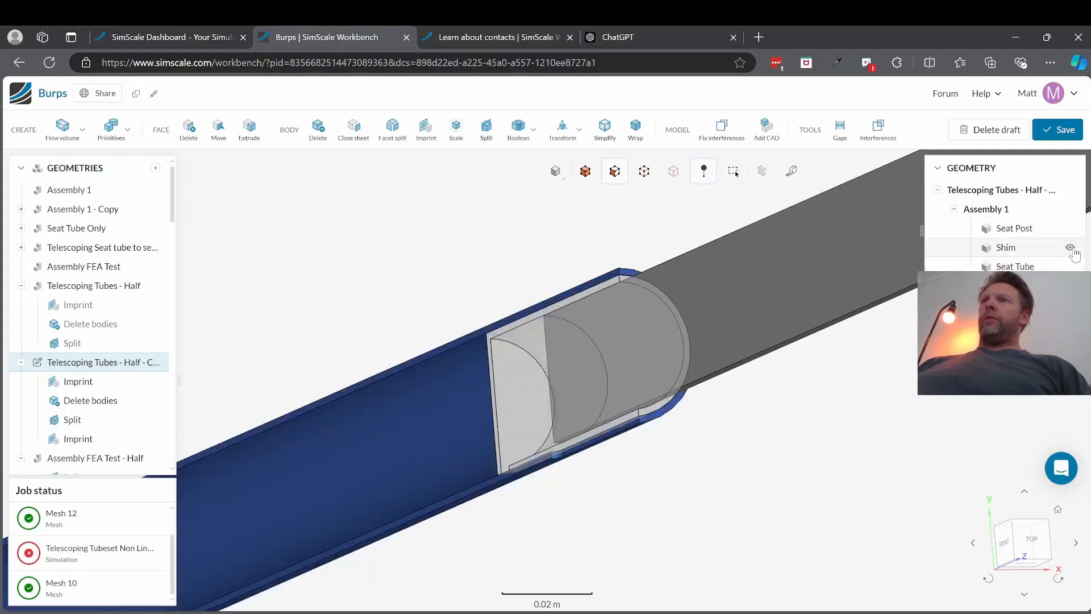
left_click(1071, 249)
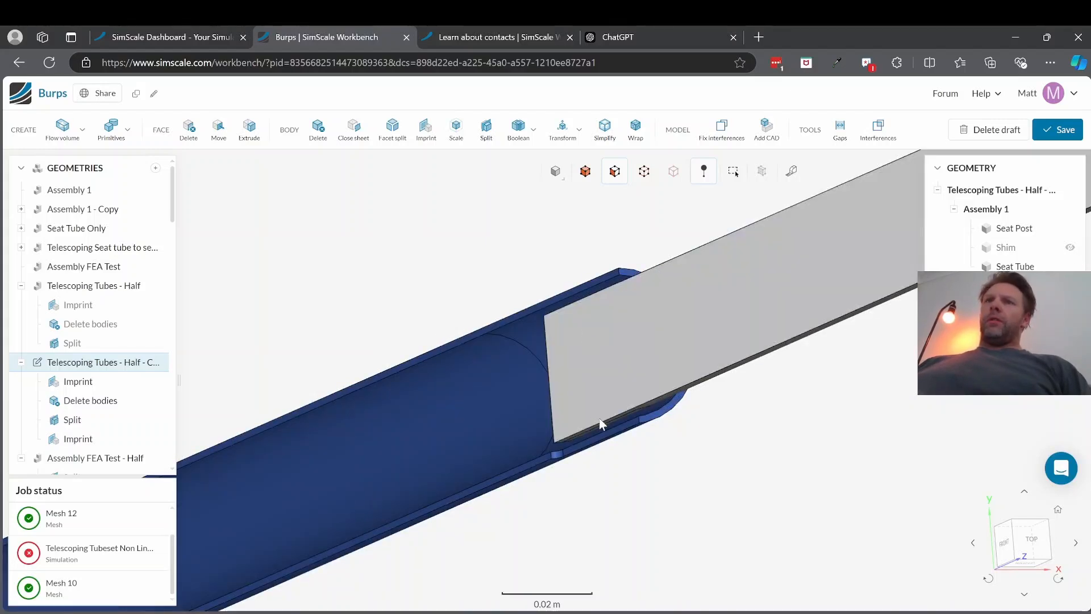
left_click_drag(660, 446, 612, 405)
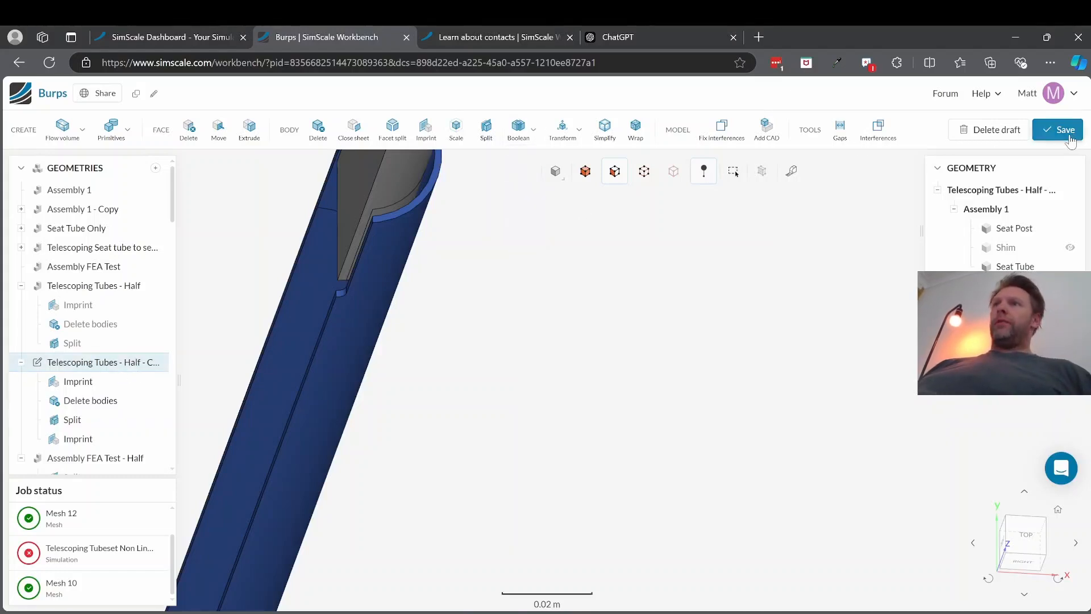
- Save the edited Telescoping Tubes - Half copy and rename it Telescoping Tubes - Half - Imprint
left_click(1069, 137)
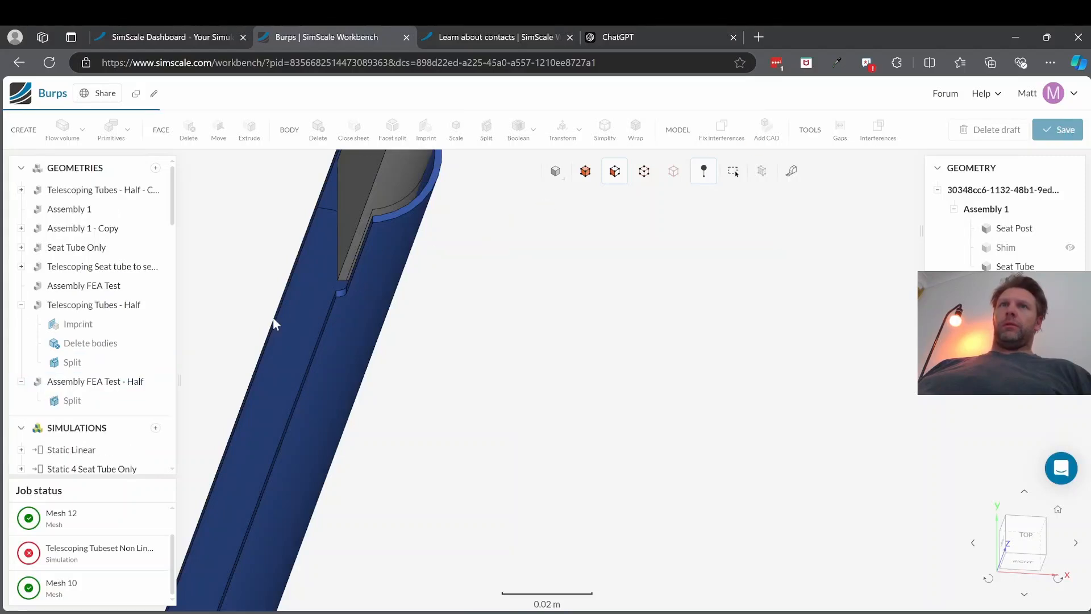
left_click(105, 405)
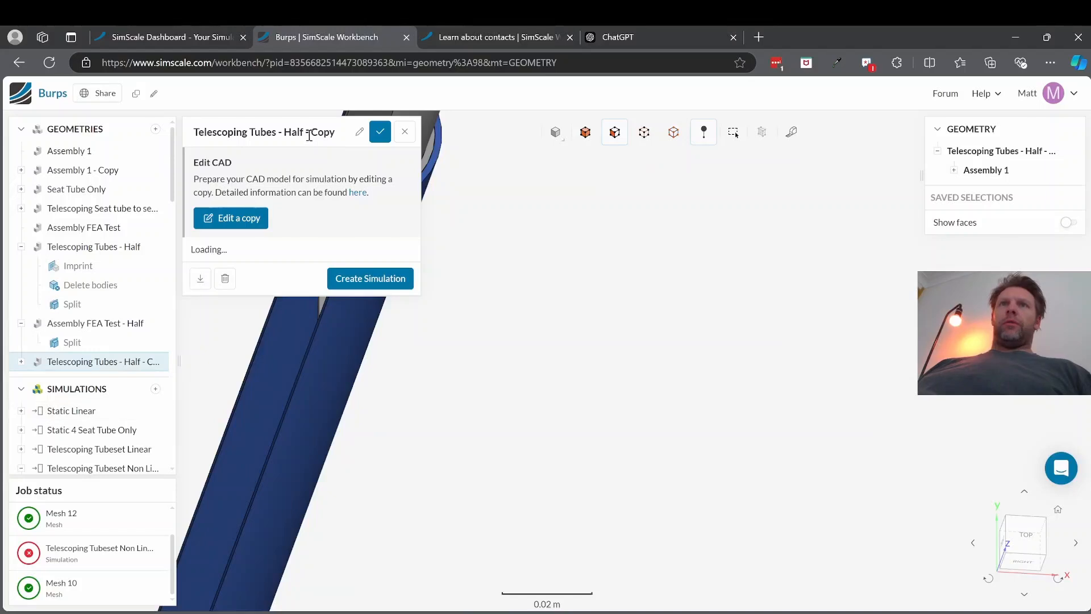
double_click(336, 133)
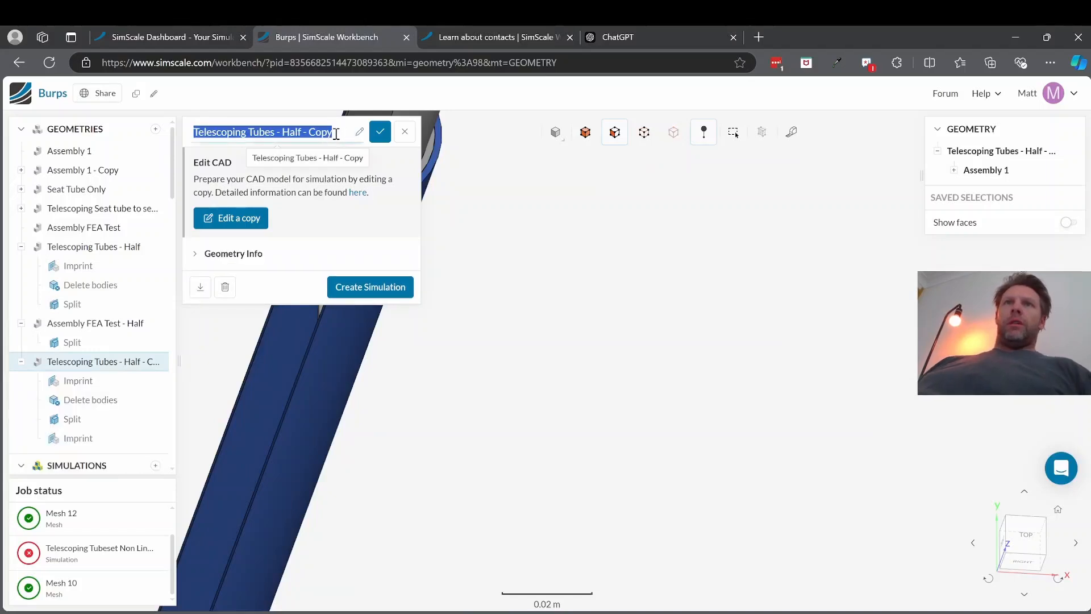
left_click(336, 134)
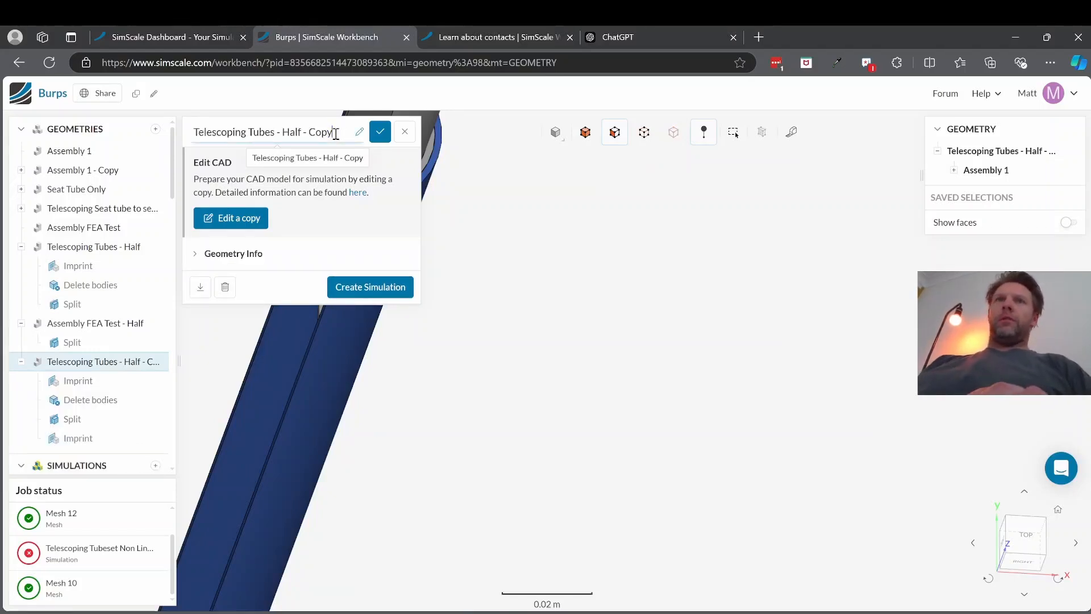
key("BackSpace")
key("BackSpace")
key("BackSpace")
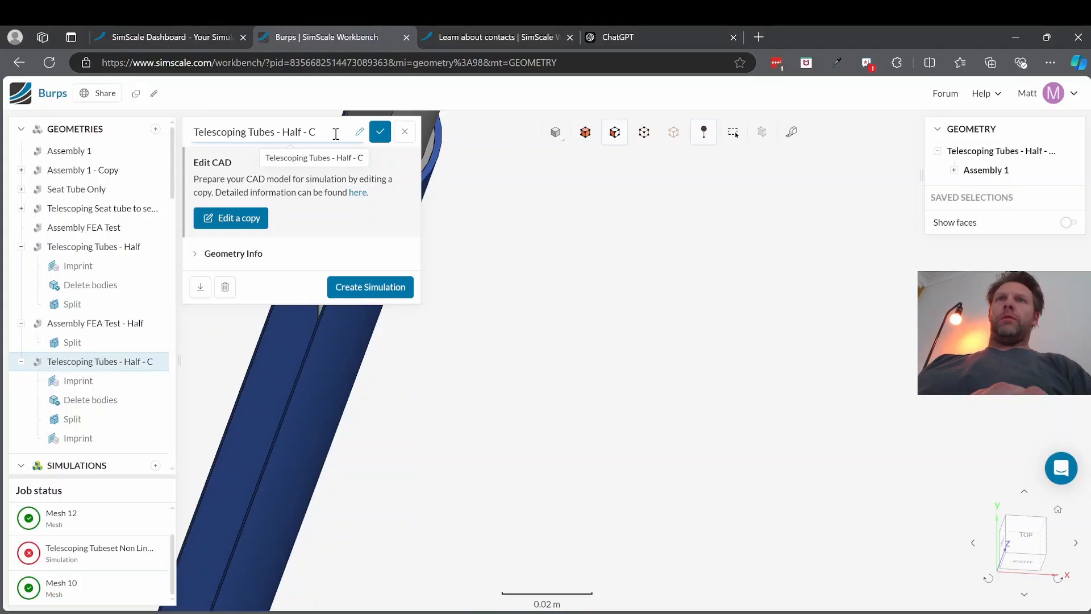
key("BackSpace")
type("I")
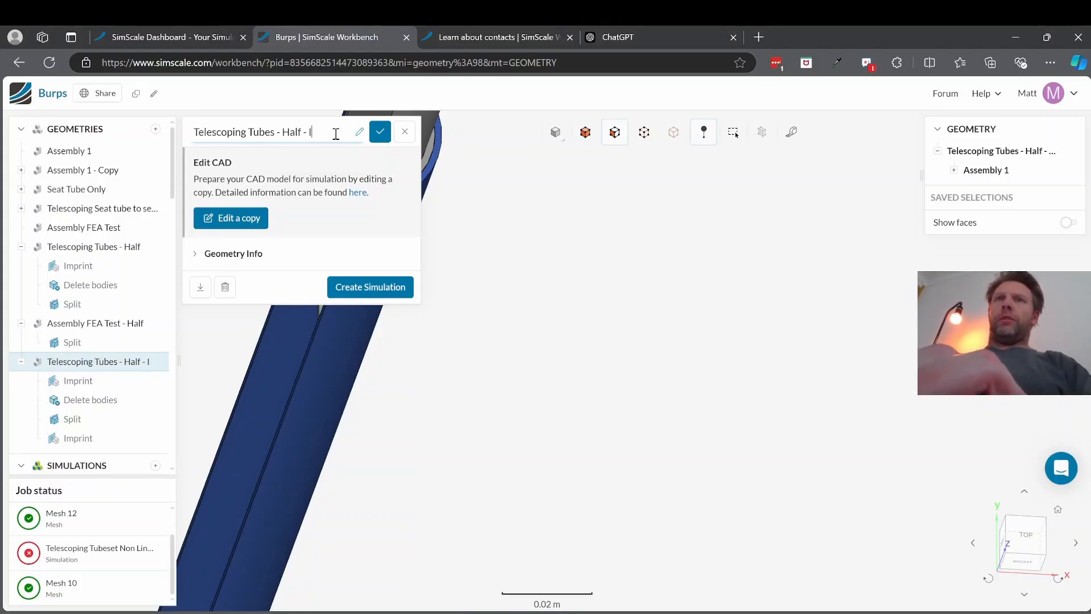
type("mpr")
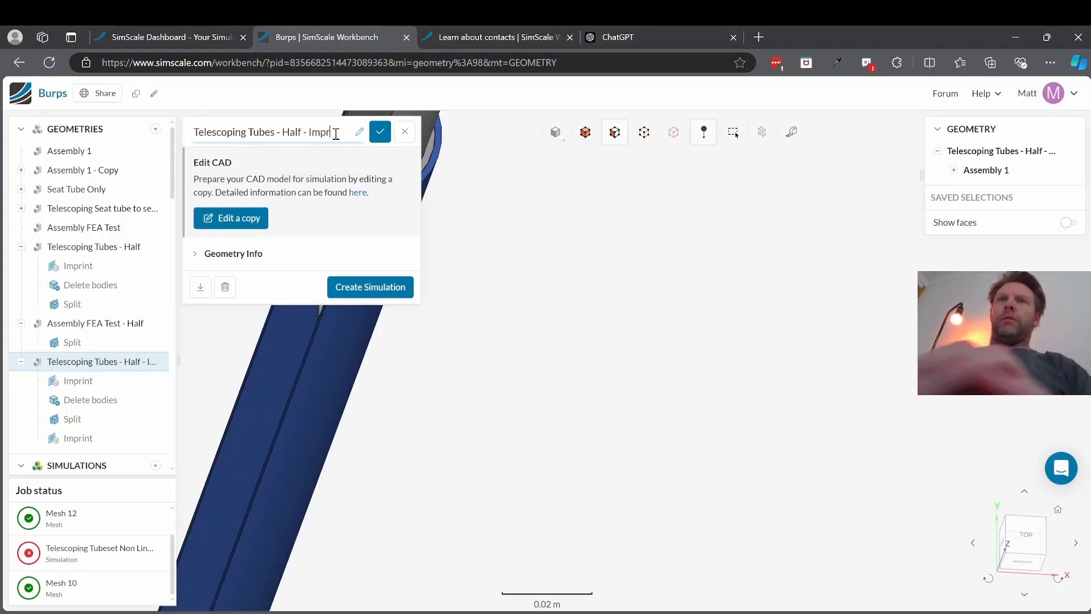
type("int")
left_click(380, 134)
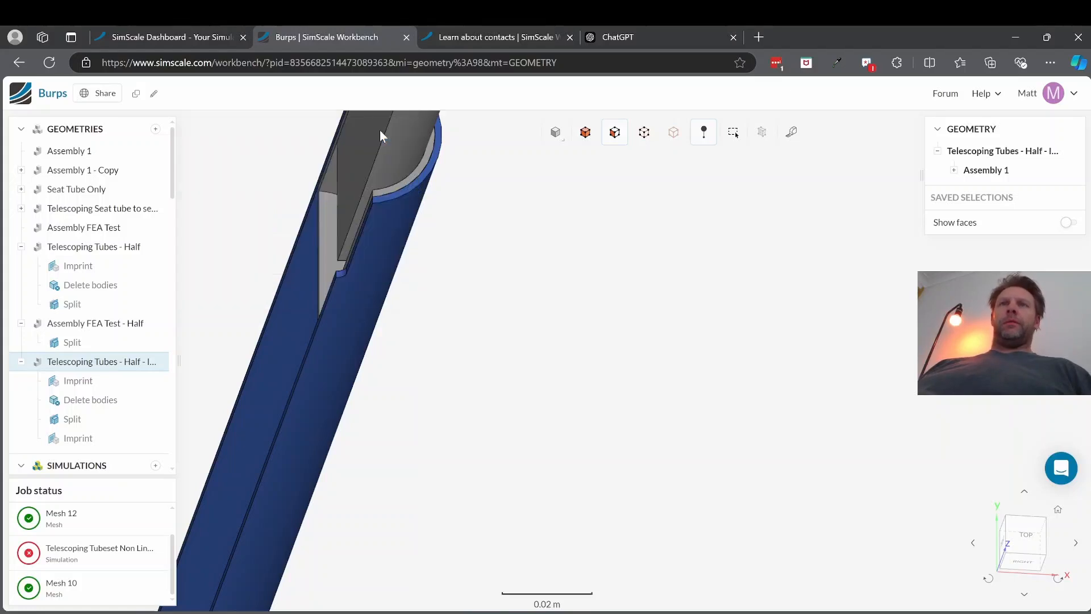
- Review the simulation domain of the Tubeset w/ring Non Linear simulation and collapse that simulation's settings
scroll(119, 334, "down", 10)
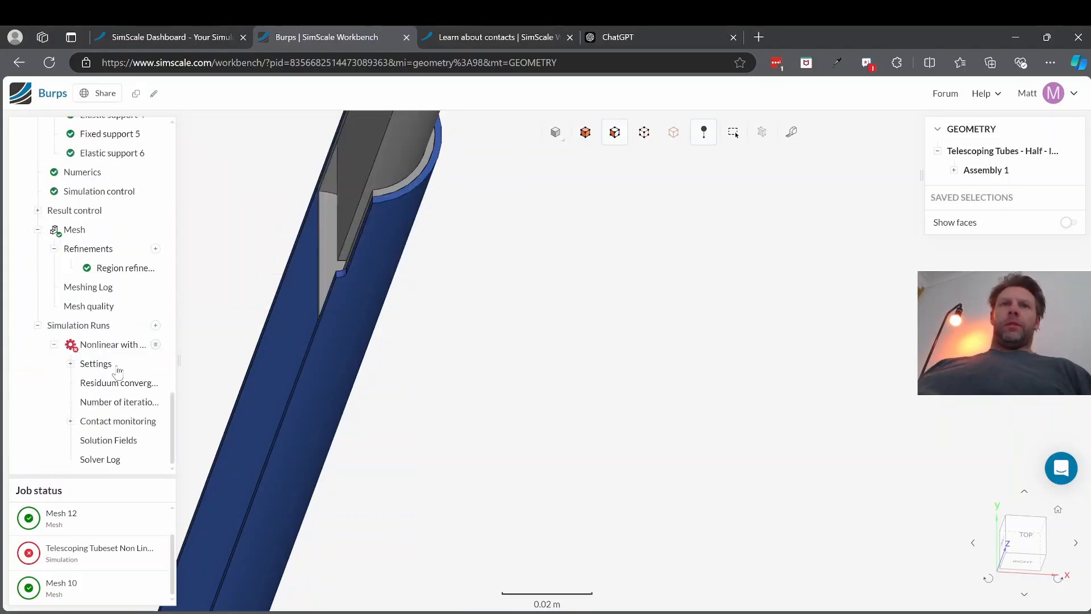
scroll(119, 352, "up", 10)
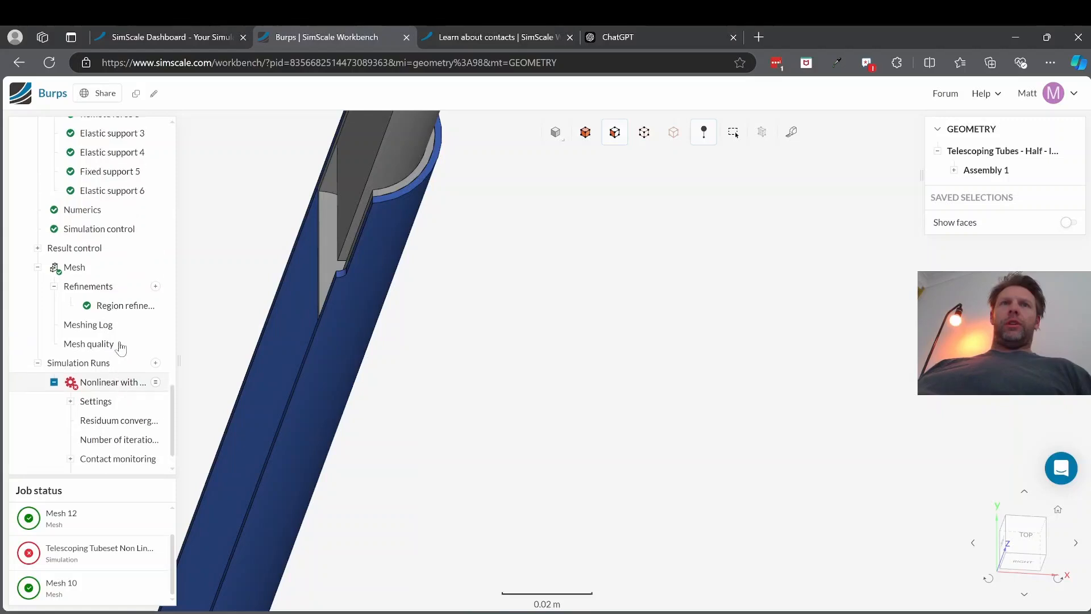
scroll(119, 347, "up", 5)
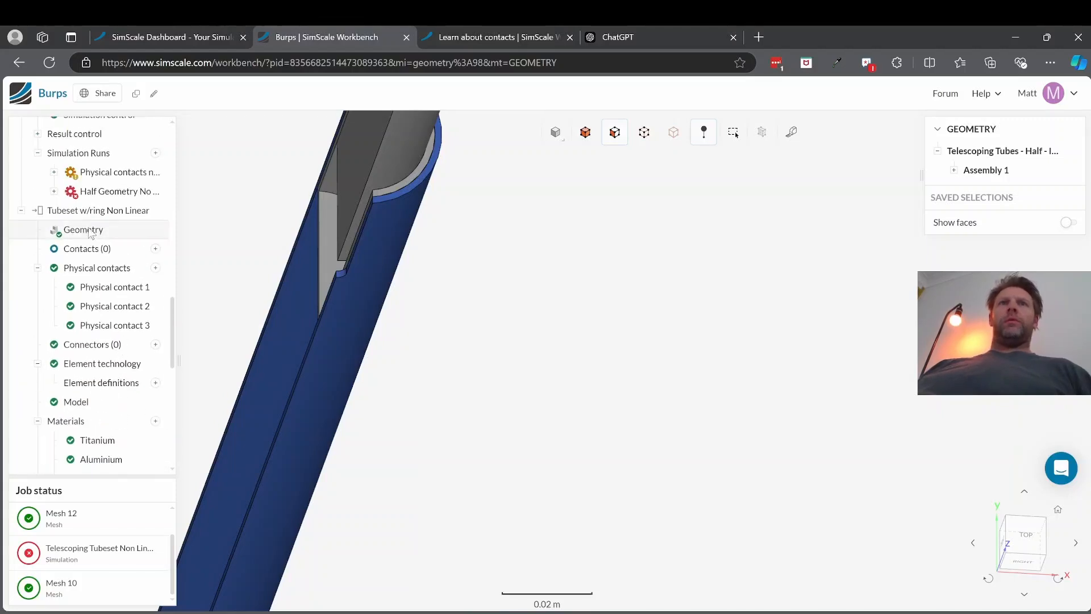
left_click(91, 233)
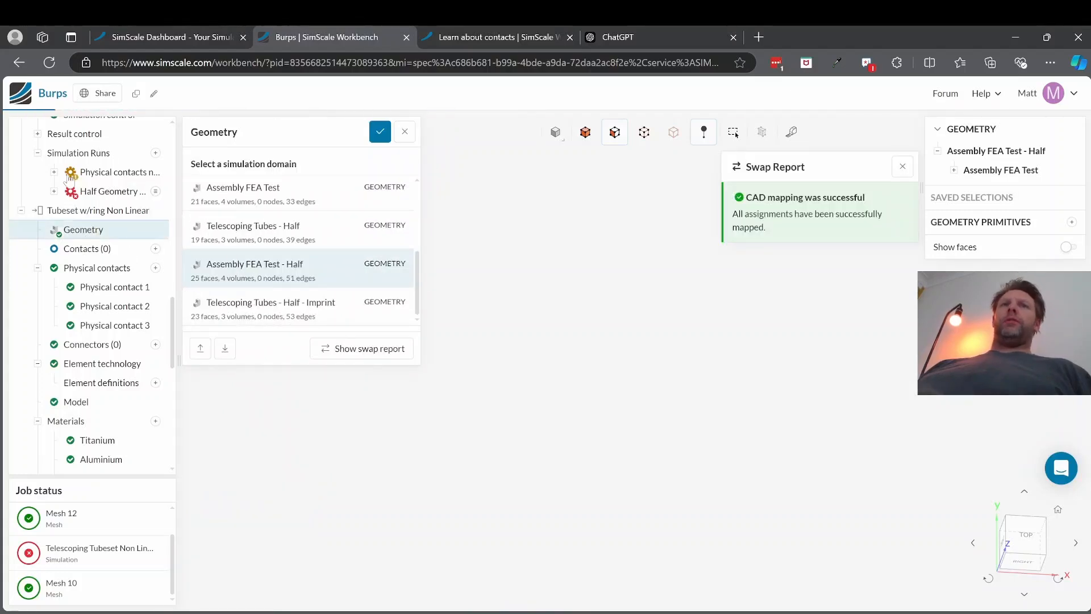
scroll(71, 228, "up", 3)
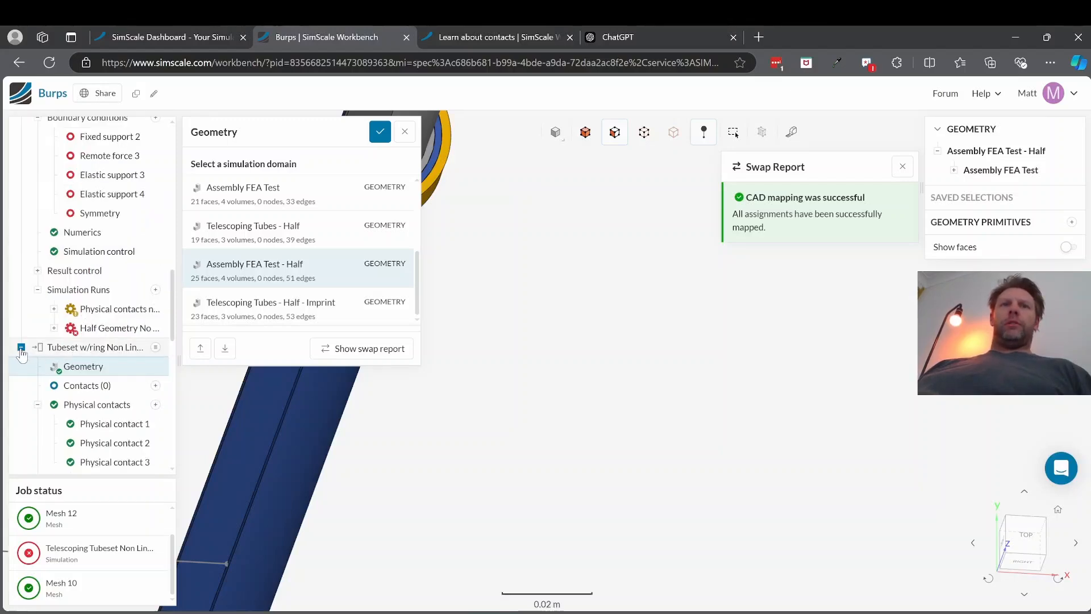
left_click(21, 348)
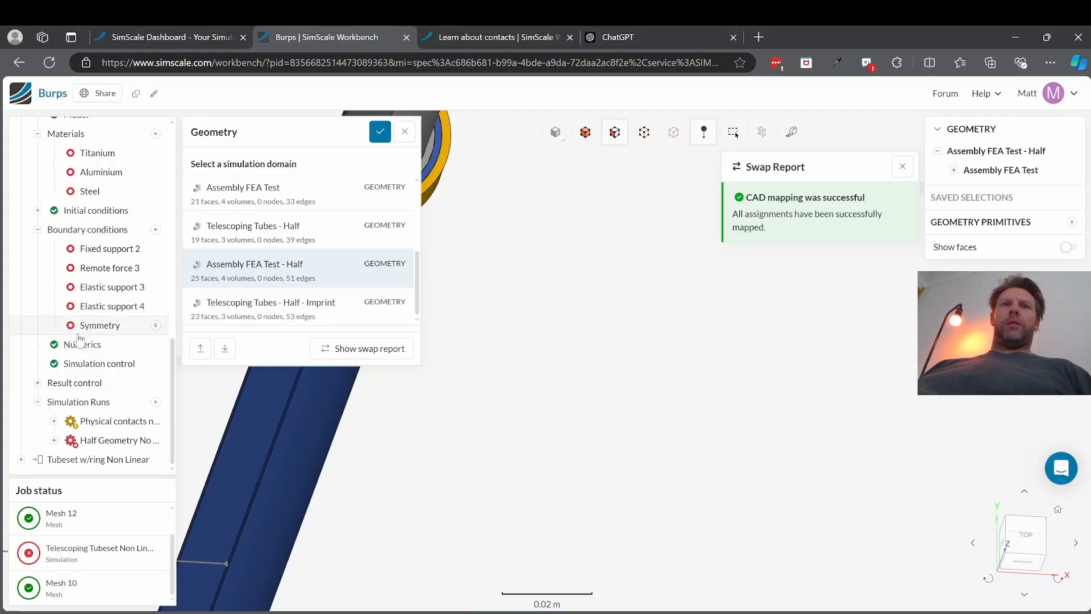
- Select Telescoping Tubes - Half - Imprint as the simulation domain of the Telescoping Tubeset Non Linear simulation
scroll(79, 339, "up", 6)
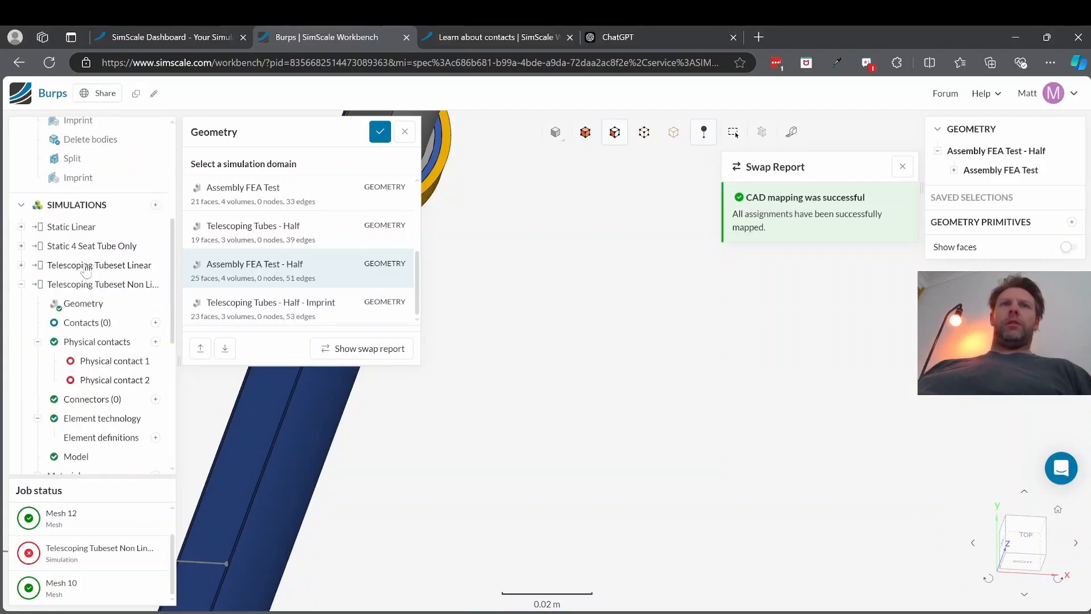
left_click(80, 306)
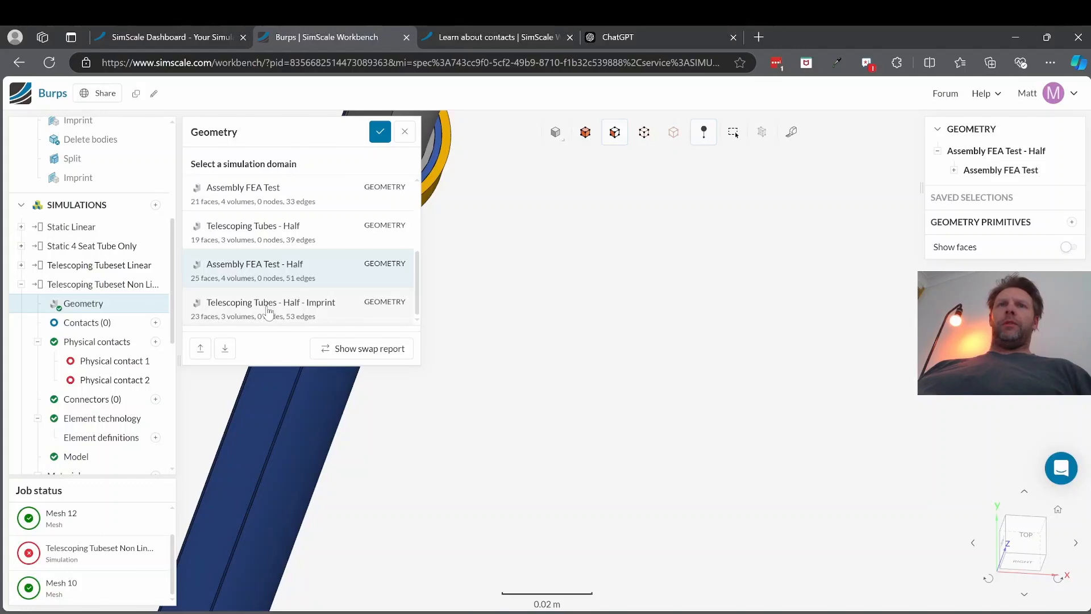
left_click(268, 312)
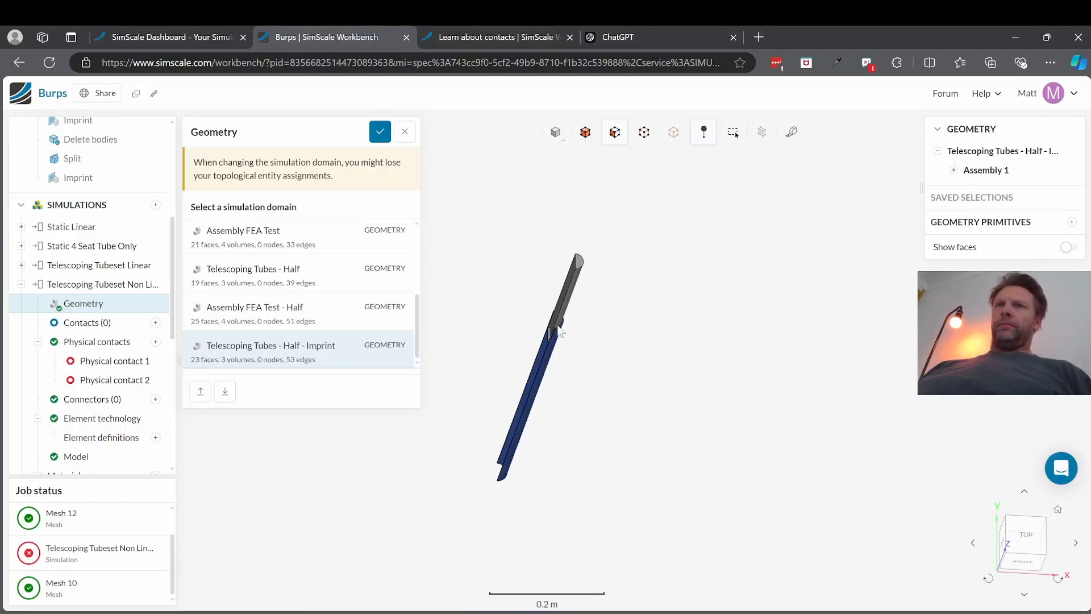
- Hide the Shim in the imprinted half geometry and examine the seat tube's inner wall around the seat post
scroll(565, 312, "up", 6)
scroll(528, 365, "up", 3)
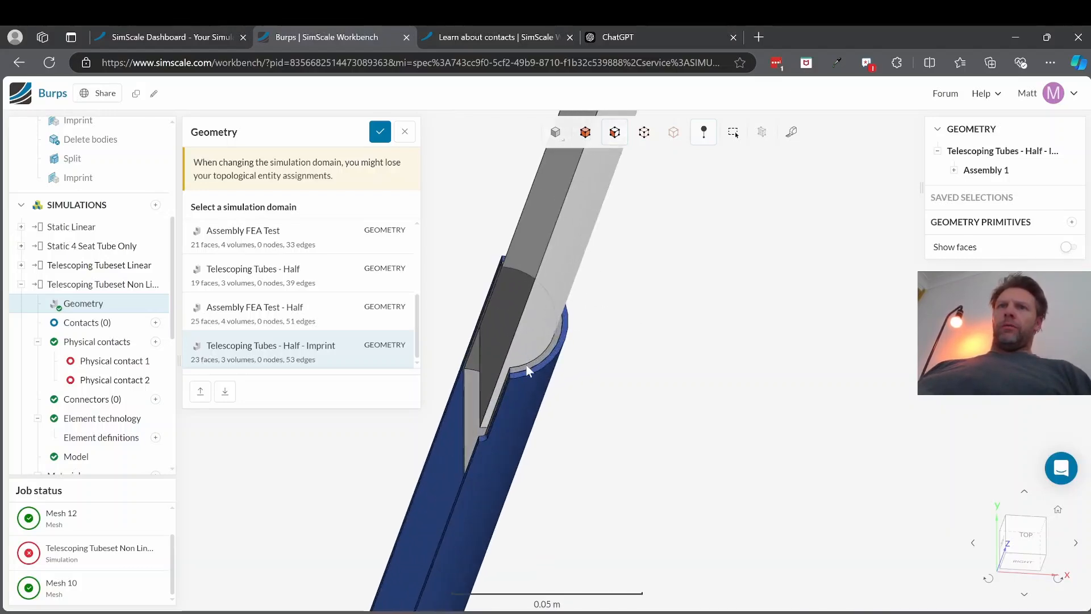
left_click(955, 172)
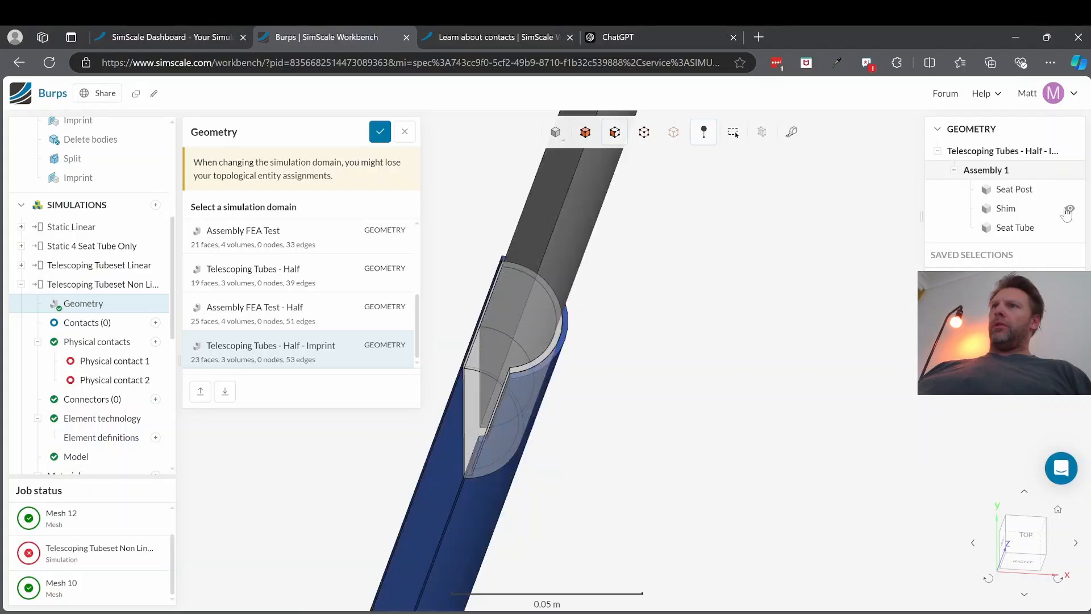
left_click(1071, 209)
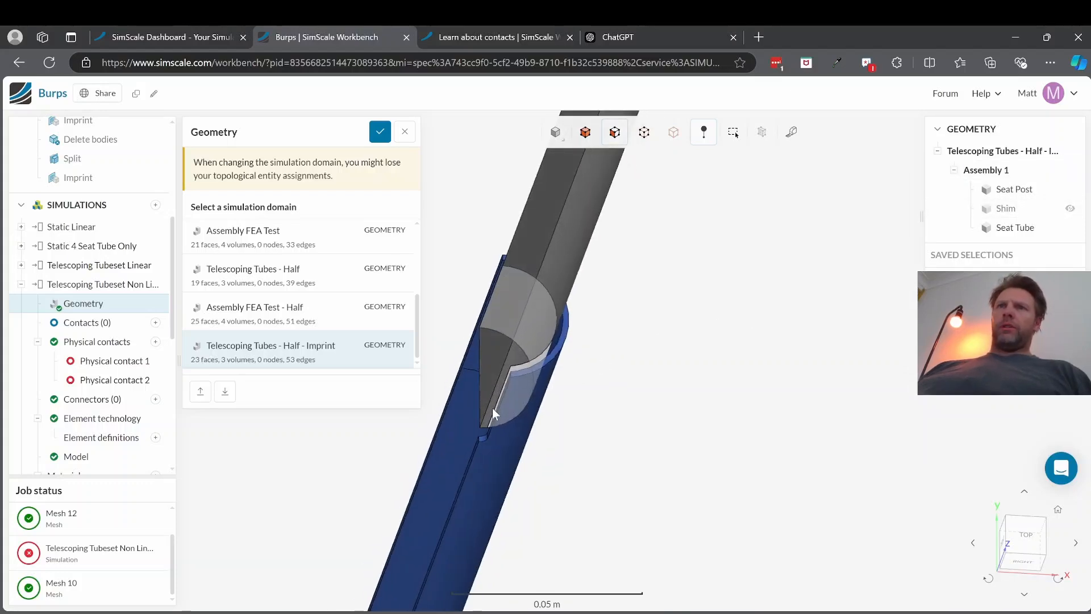
left_click_drag(492, 407, 503, 403)
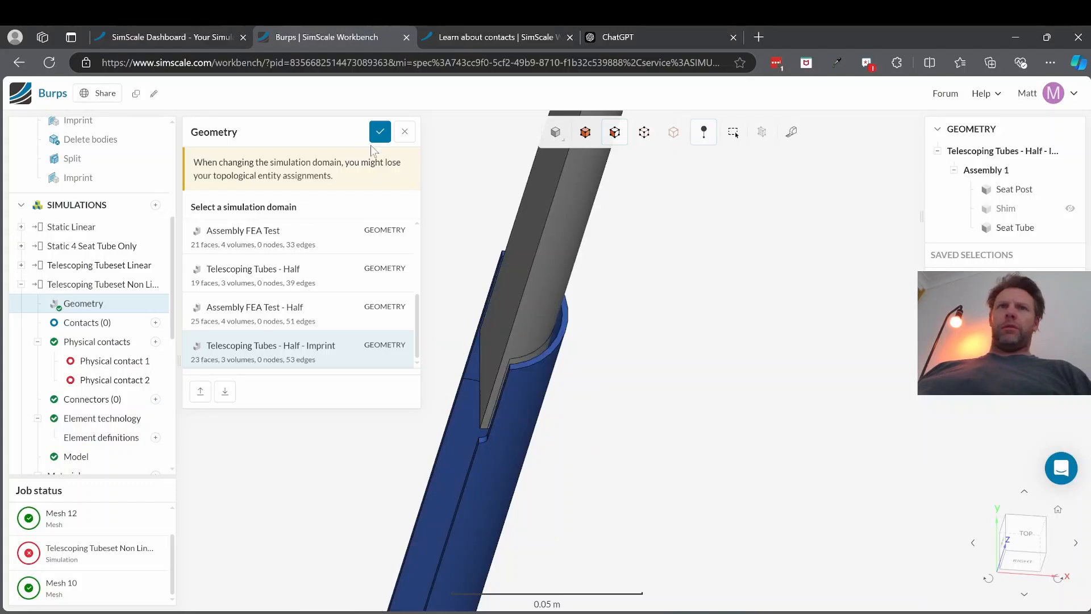
- Apply the domain change while keeping the existing contacts, and delete the Bonded 1 and Bonded 2 contacts
left_click(380, 132)
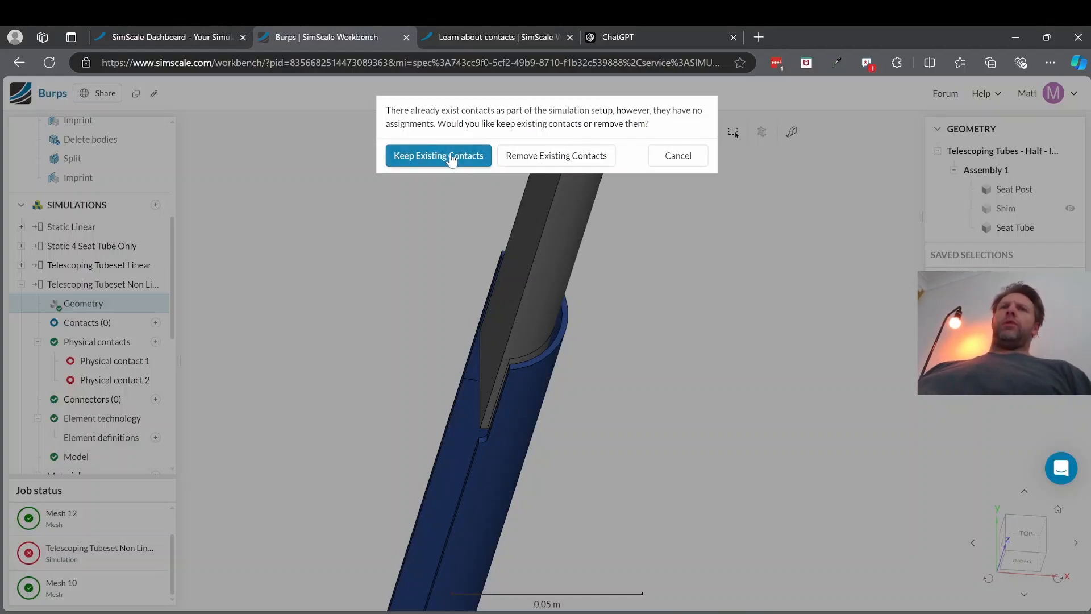
left_click(453, 157)
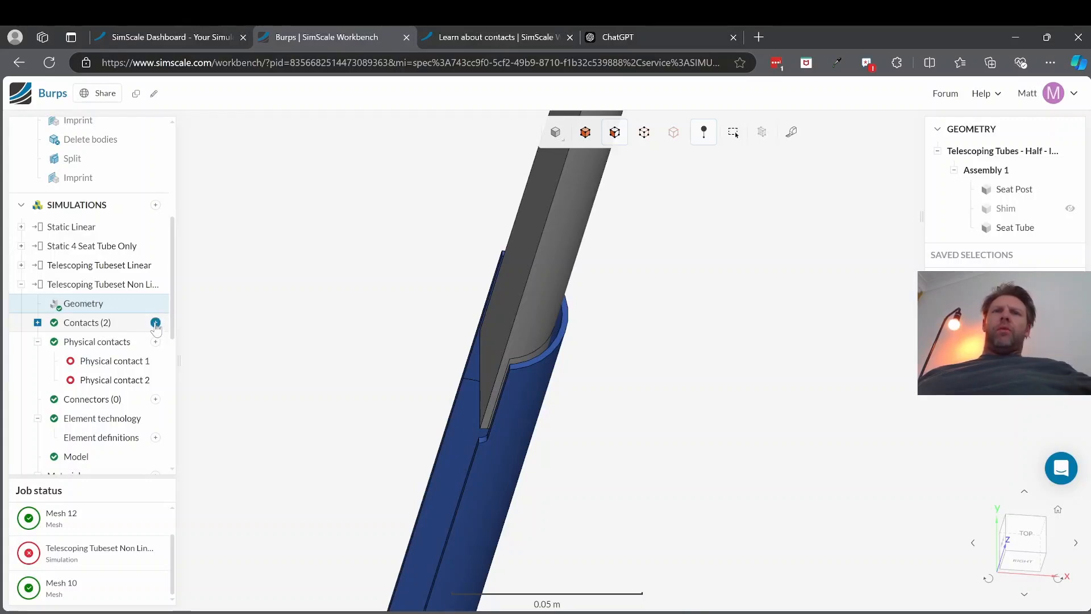
left_click(155, 323)
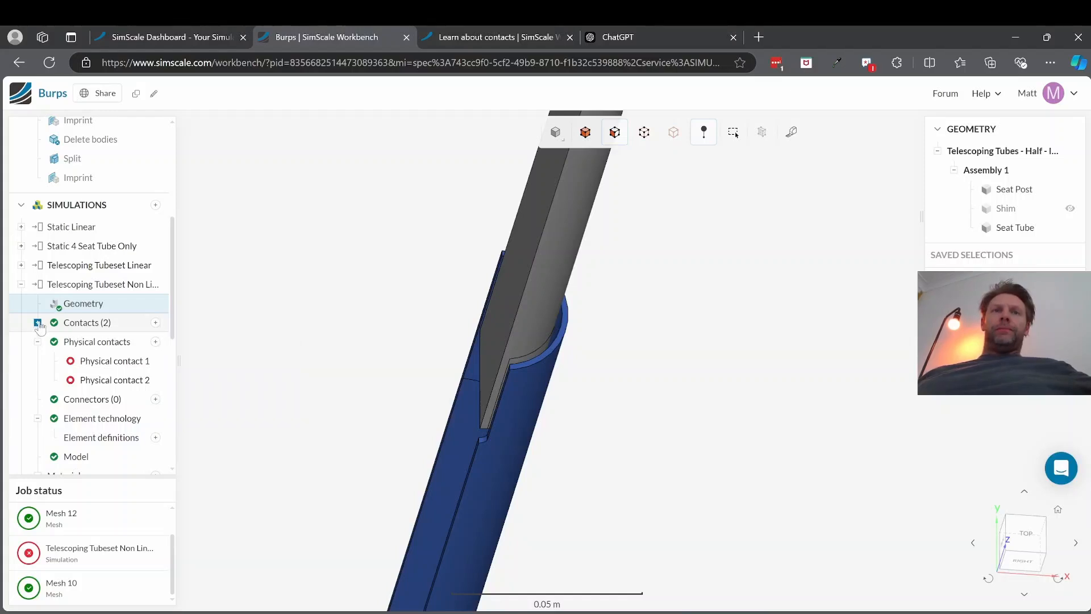
left_click(37, 323)
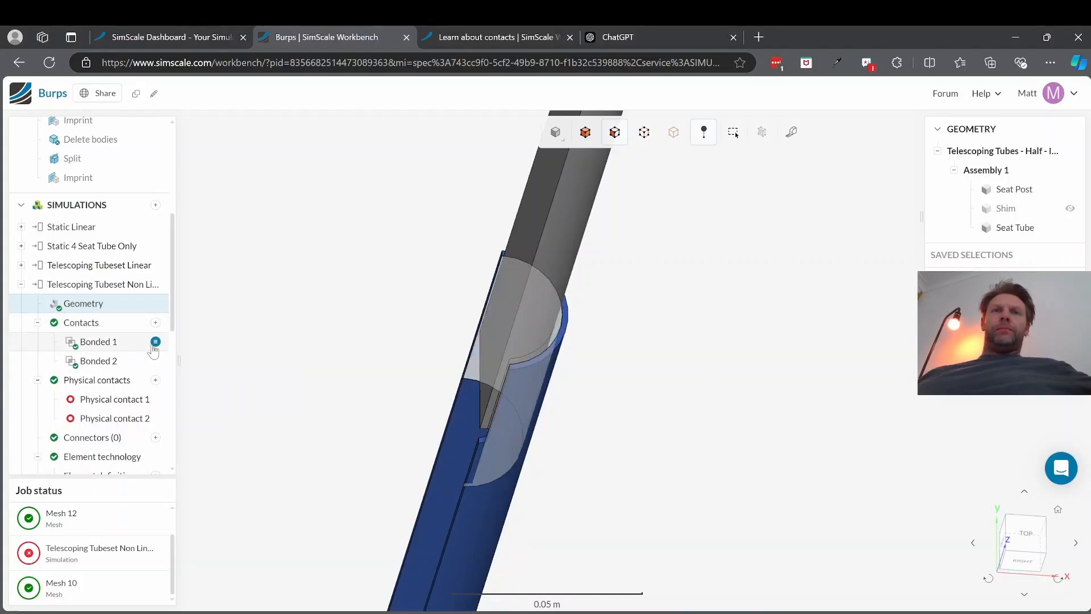
left_click(155, 343)
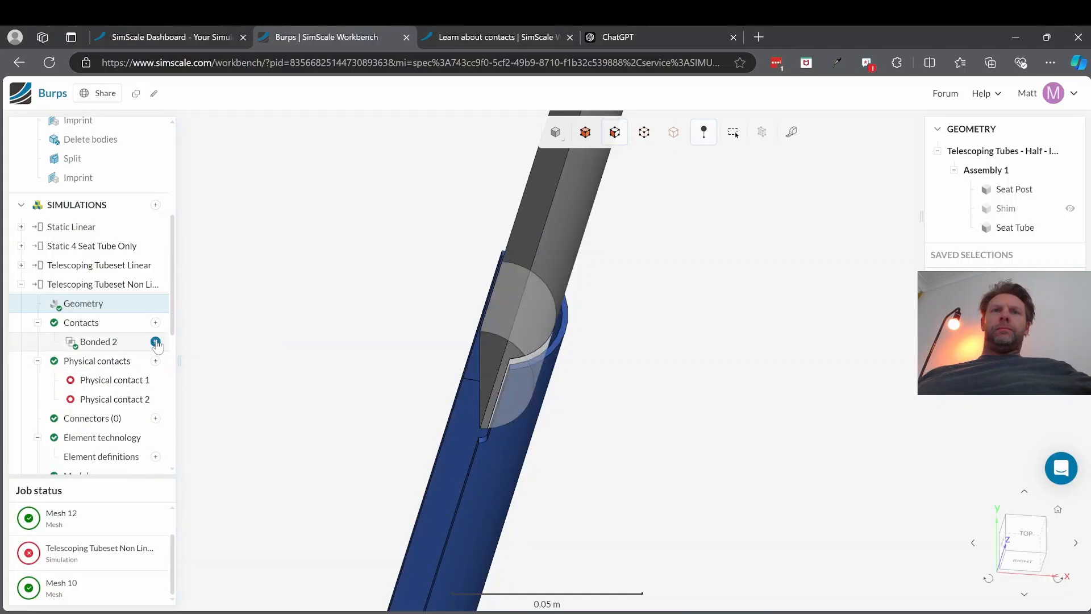
left_click(155, 341)
left_click(181, 362)
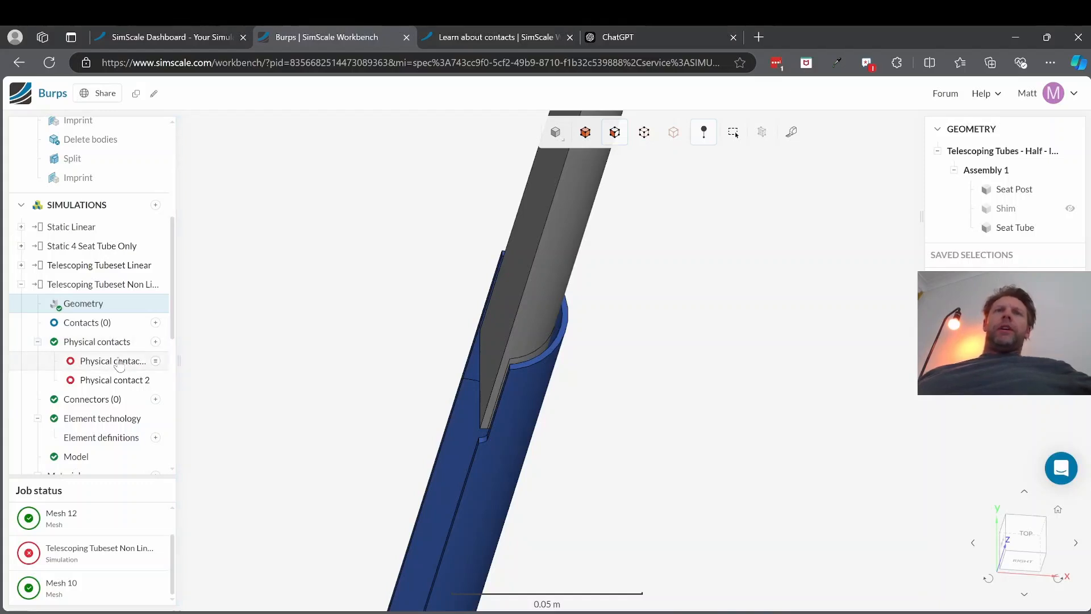
- In Physical contact 1, assign the seat post's imprinted outer face as master and the shim's matching inner face as slave, with the Seat Post hidden
left_click(118, 362)
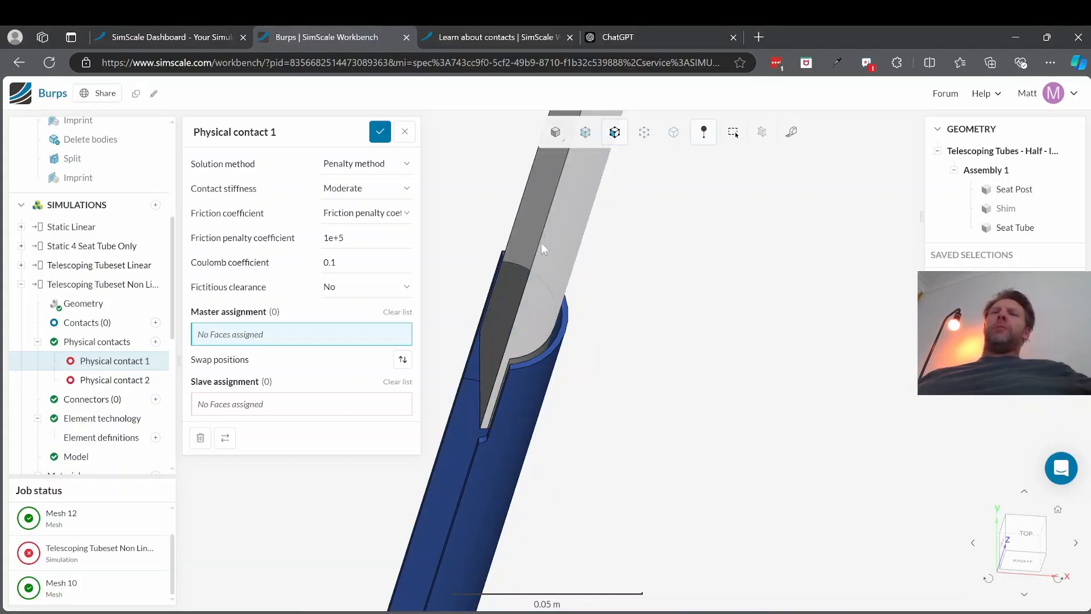
scroll(527, 350, "up", 5)
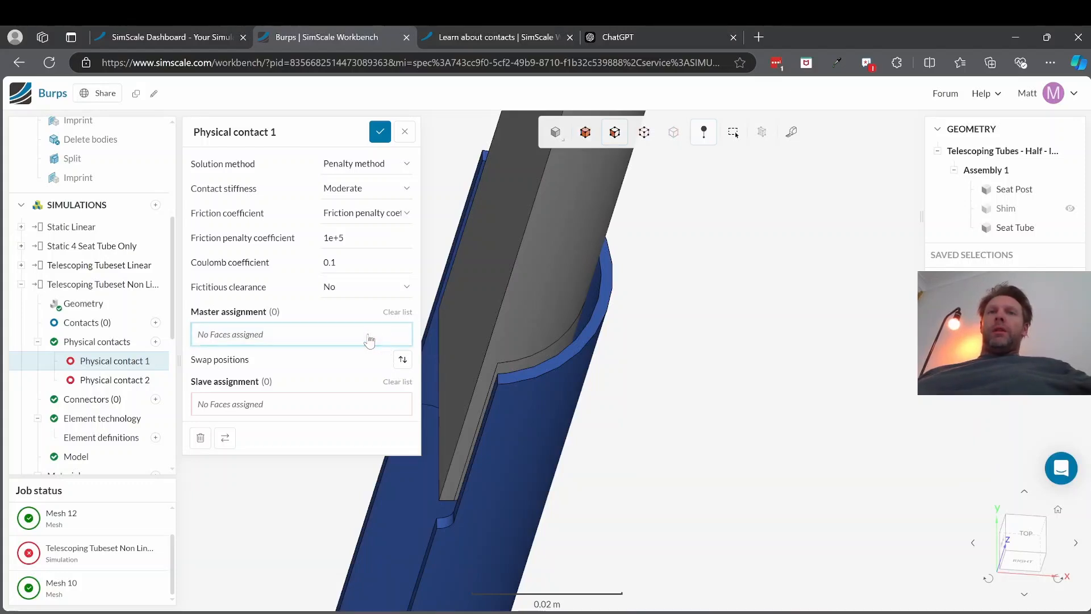
left_click(520, 366)
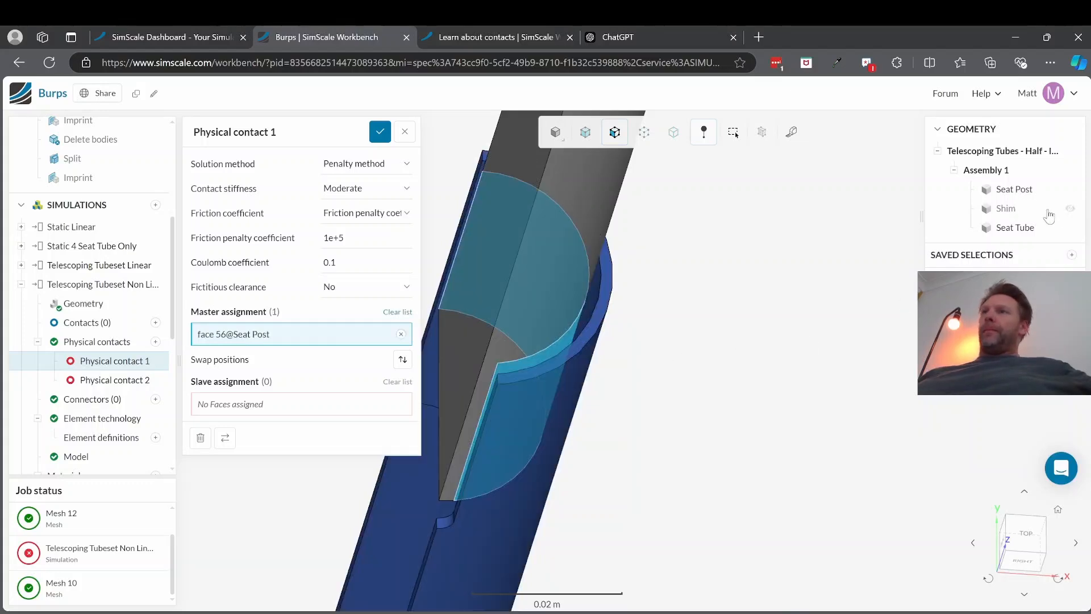
left_click(1070, 190)
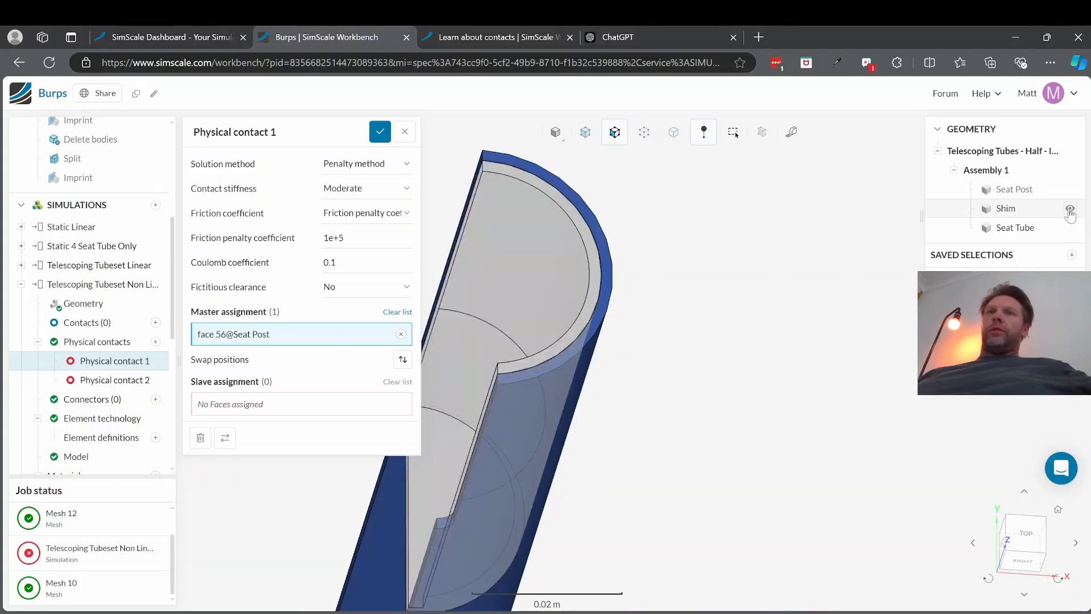
left_click(309, 410)
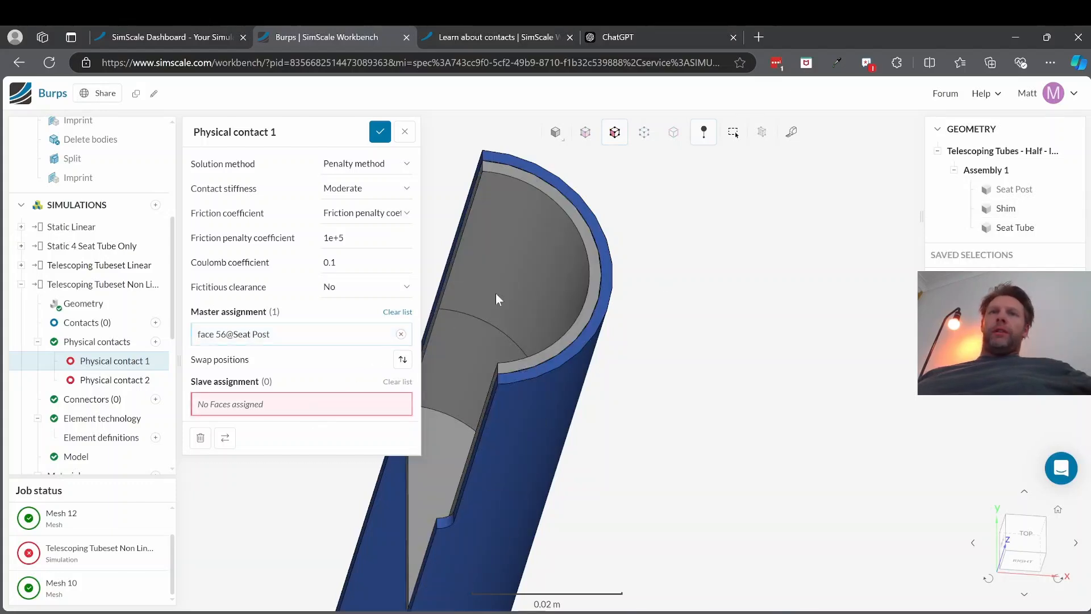
left_click(548, 265)
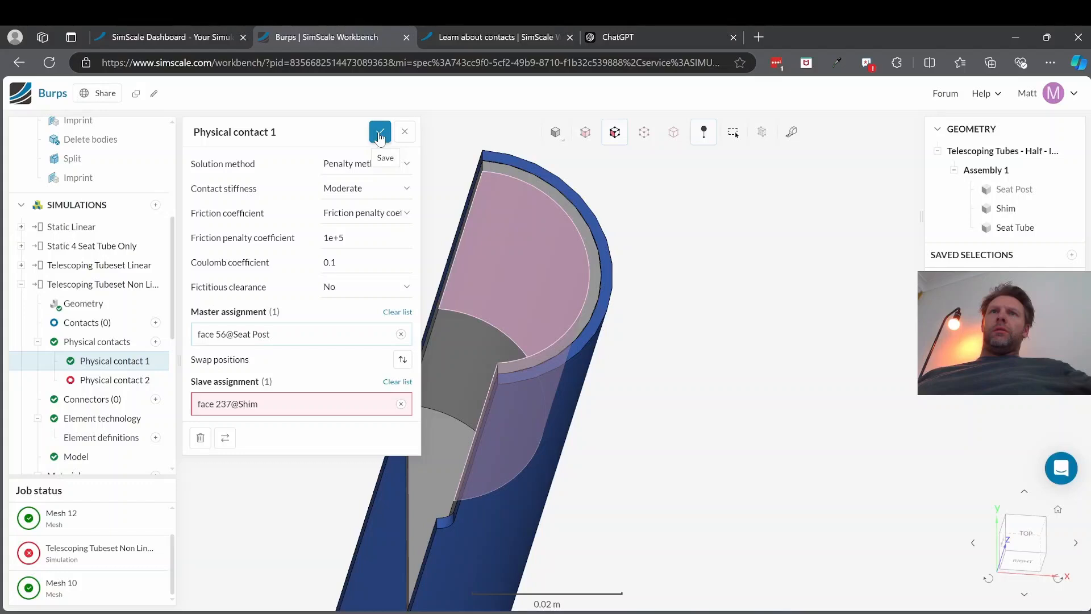
left_click(379, 135)
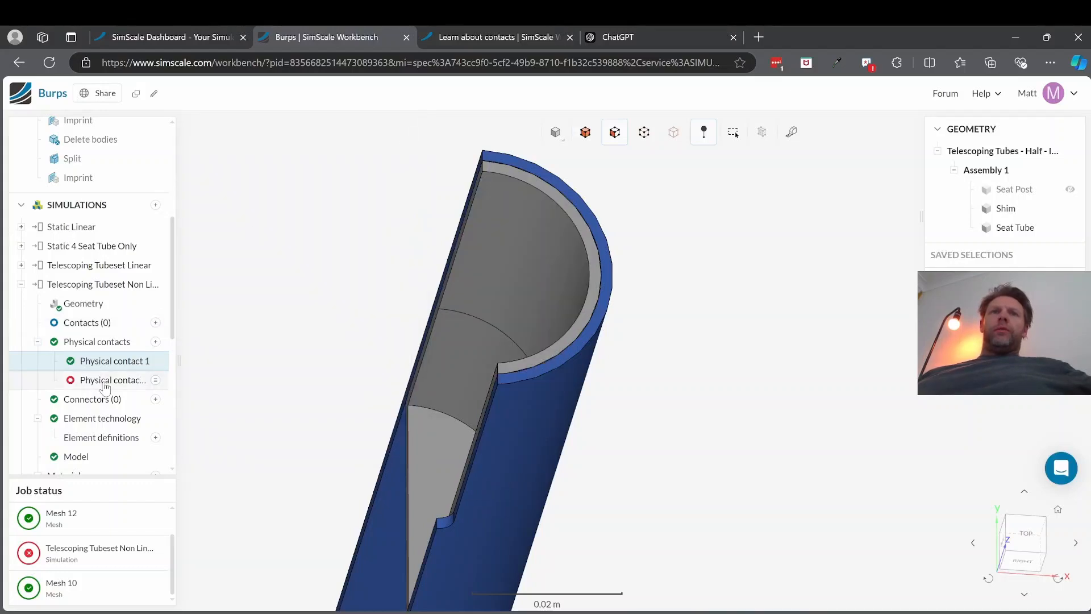
- Isolate the Seat Tube and assign its inner face around the shim as the slave of Physical contact 2
left_click(105, 381)
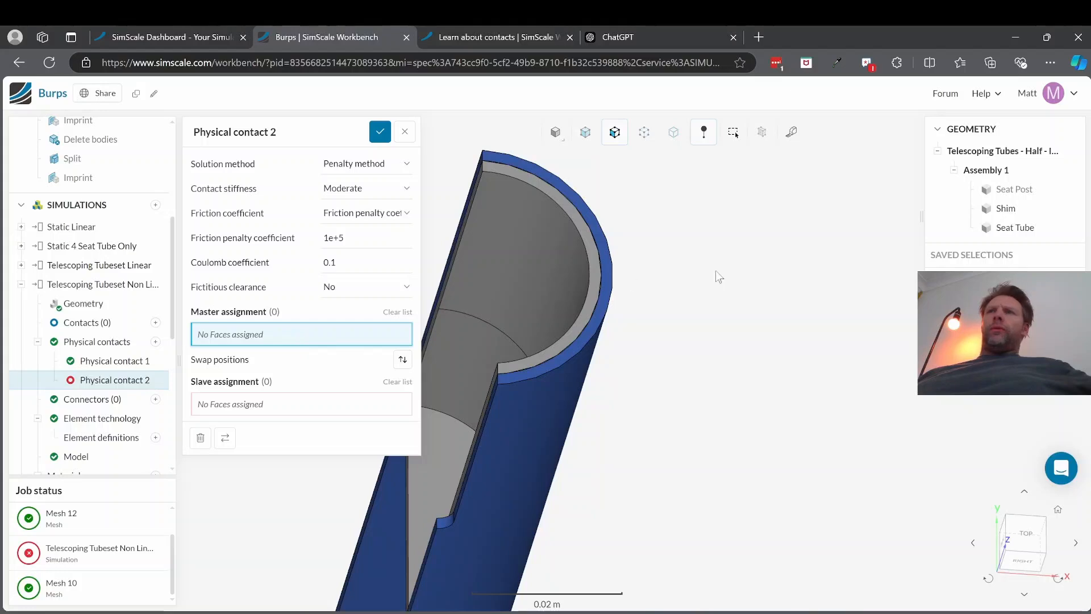
left_click(1070, 209)
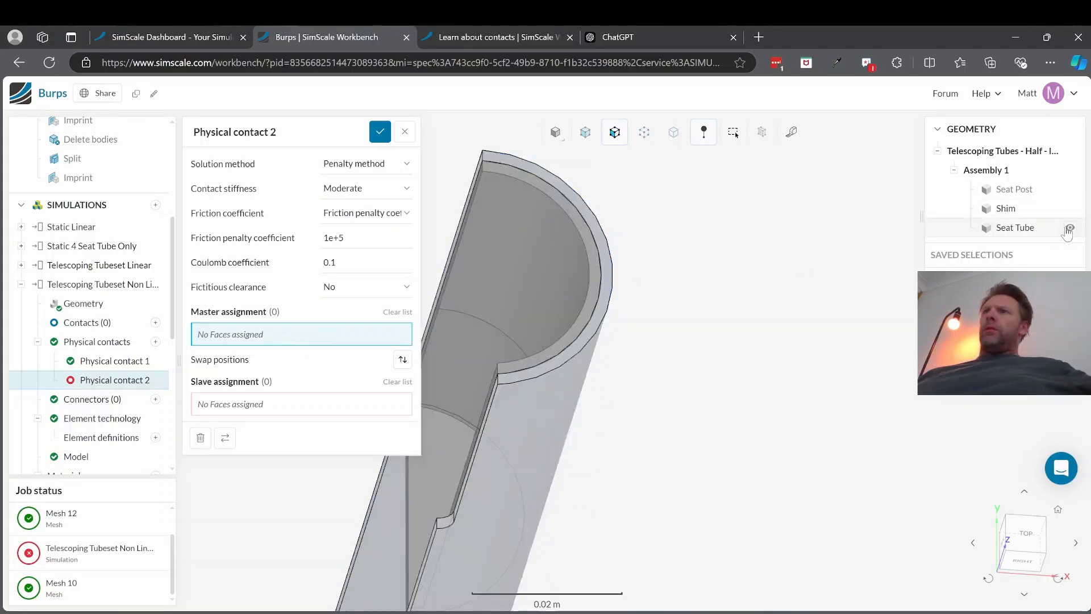
left_click(1070, 229)
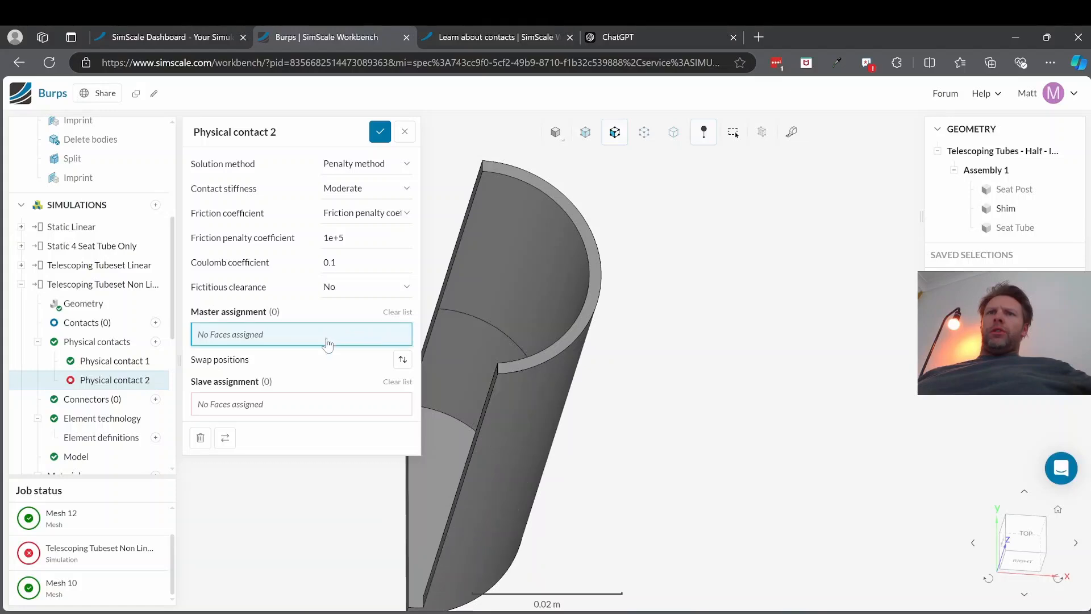
left_click(300, 342)
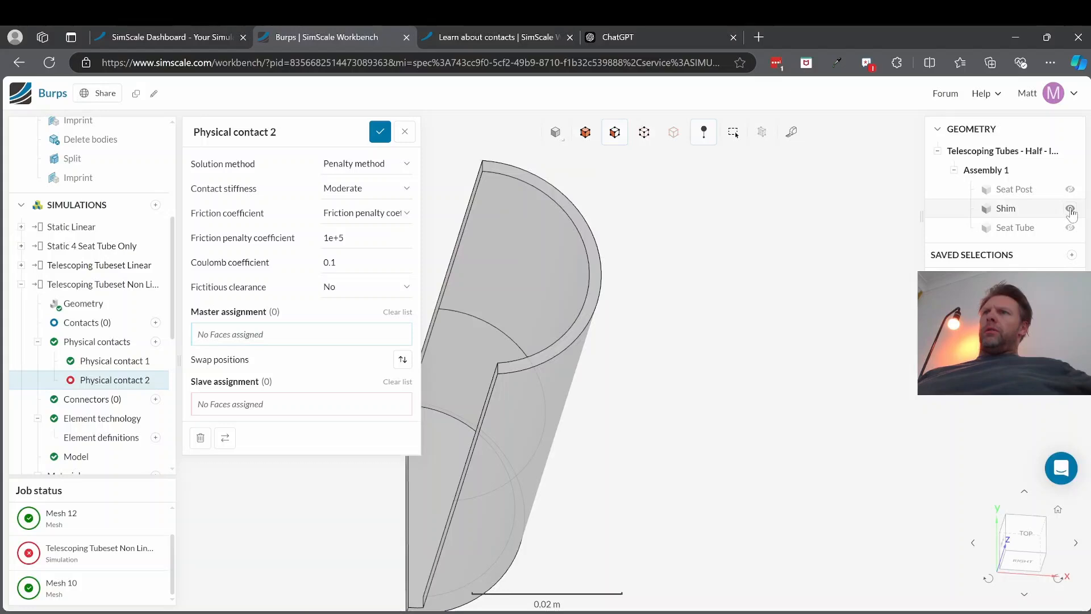
left_click(1071, 210)
left_click(1070, 229)
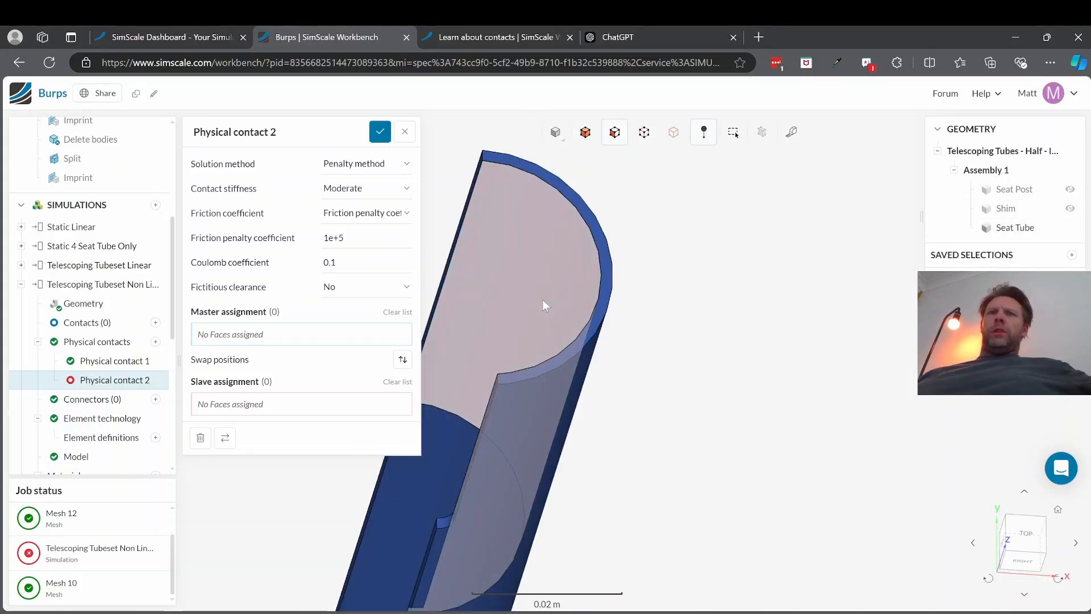
left_click(557, 307)
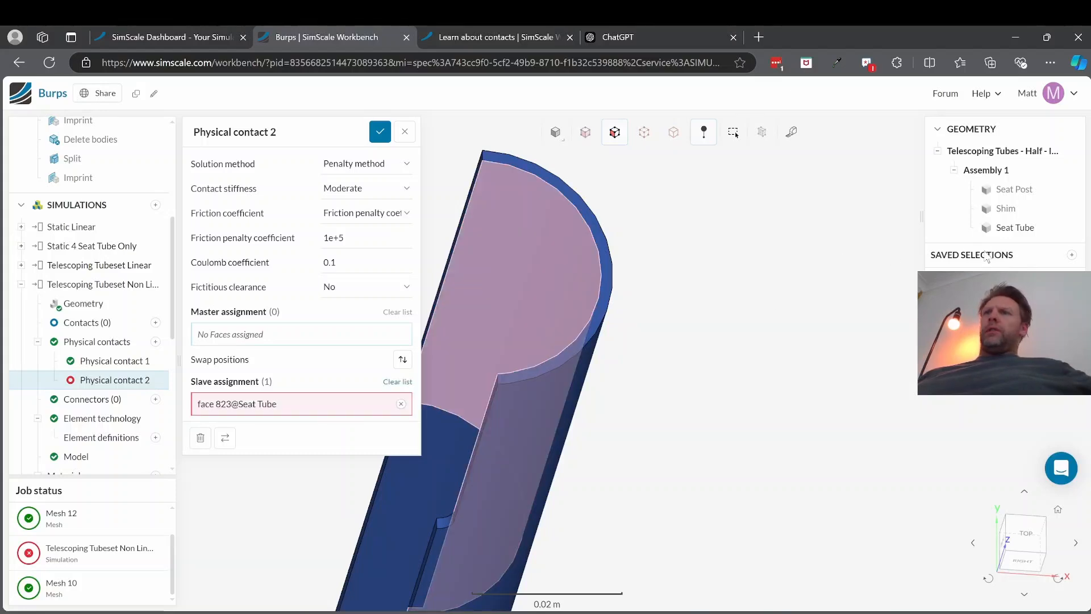
- Isolate the Shim and assign its outer face as the master of Physical contact 2, saving the contact
left_click(1071, 226)
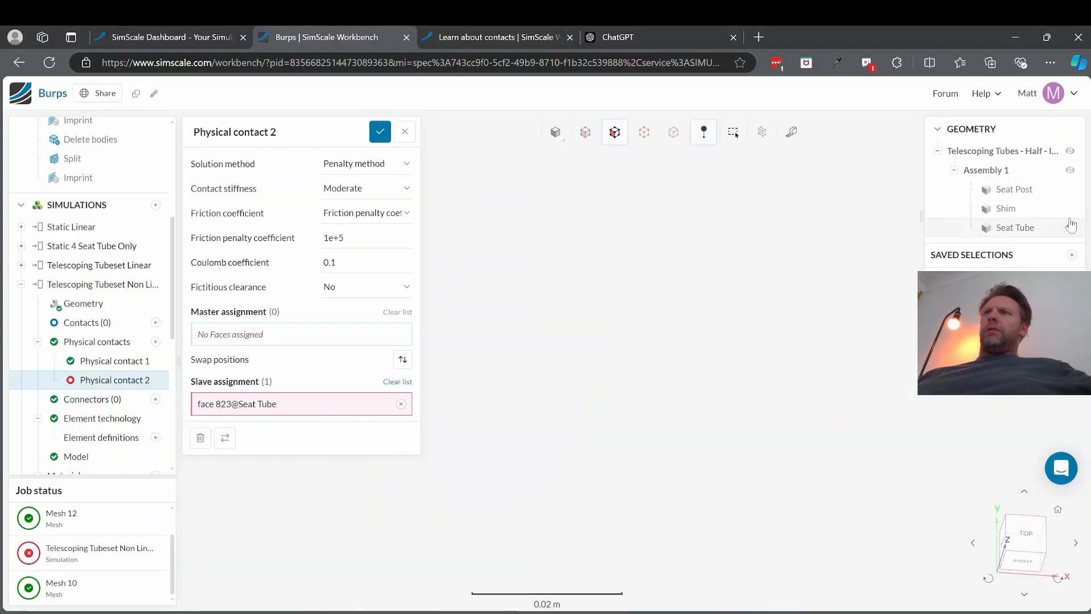
left_click(1071, 208)
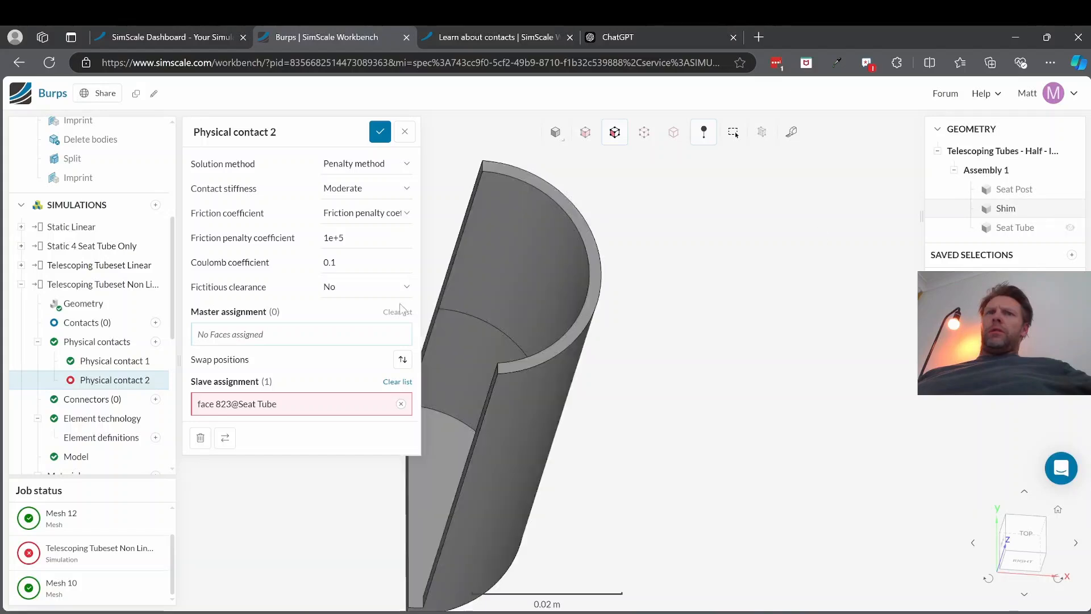
left_click(337, 344)
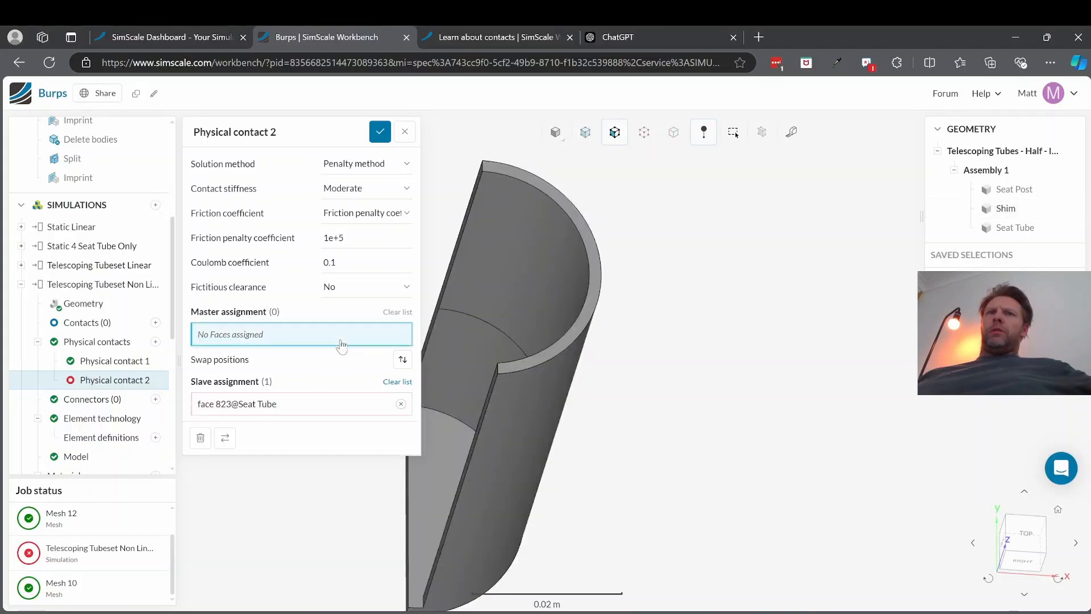
left_click(526, 438)
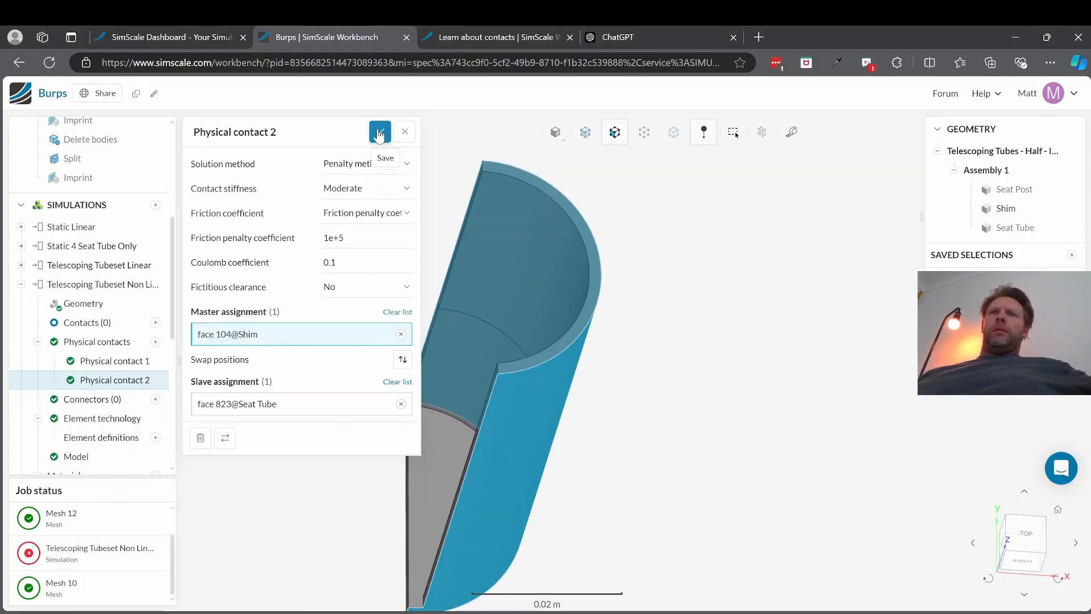
left_click(380, 135)
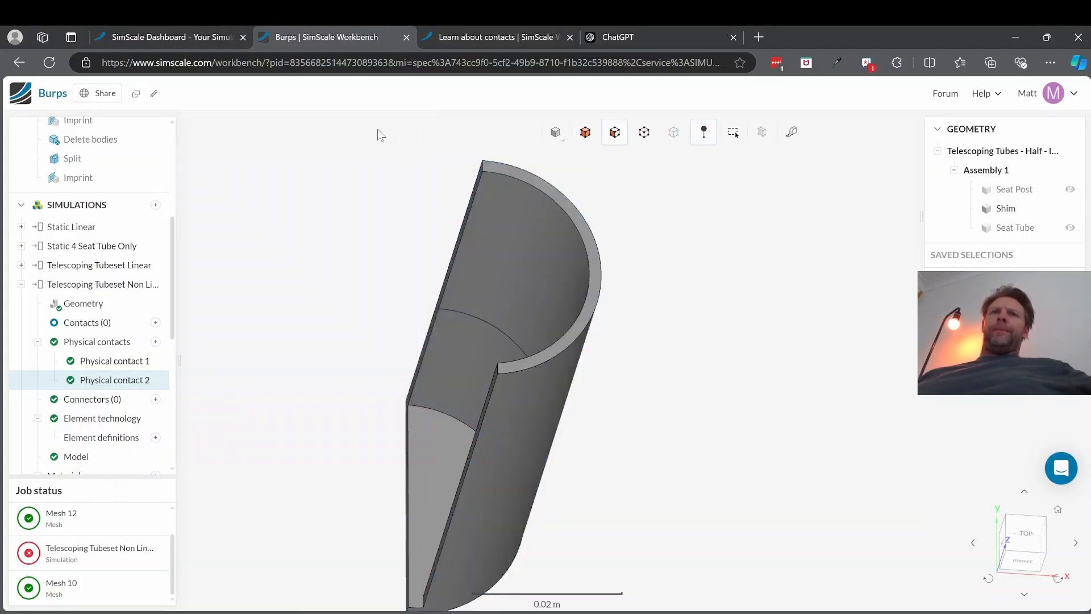
- Show the Seat Post and Seat Tube again and assign the Titanium material to the Seat Tube
scroll(102, 375, "down", 3)
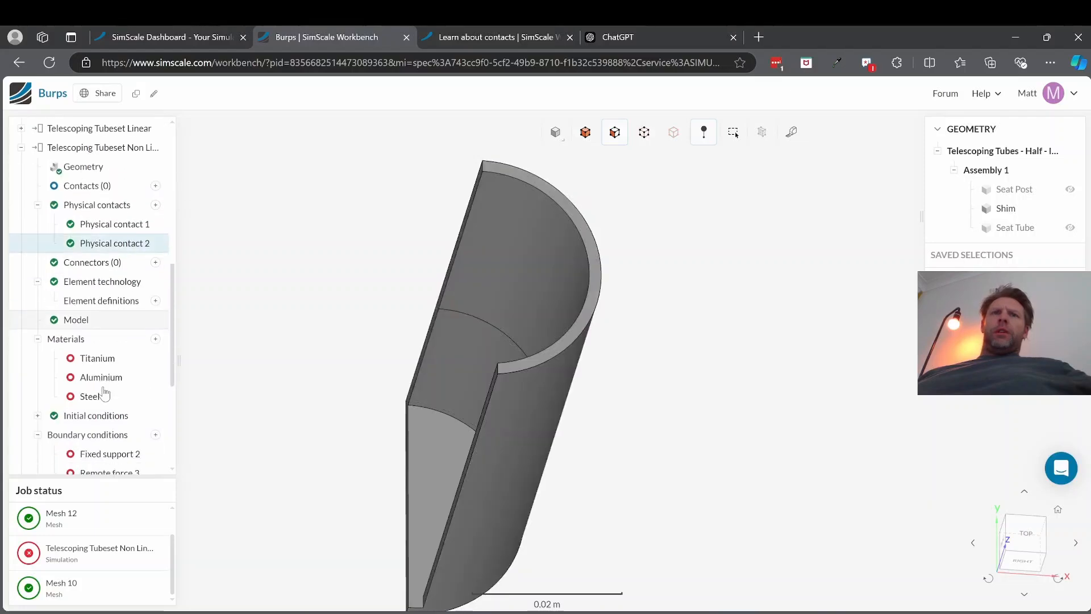
left_click(96, 358)
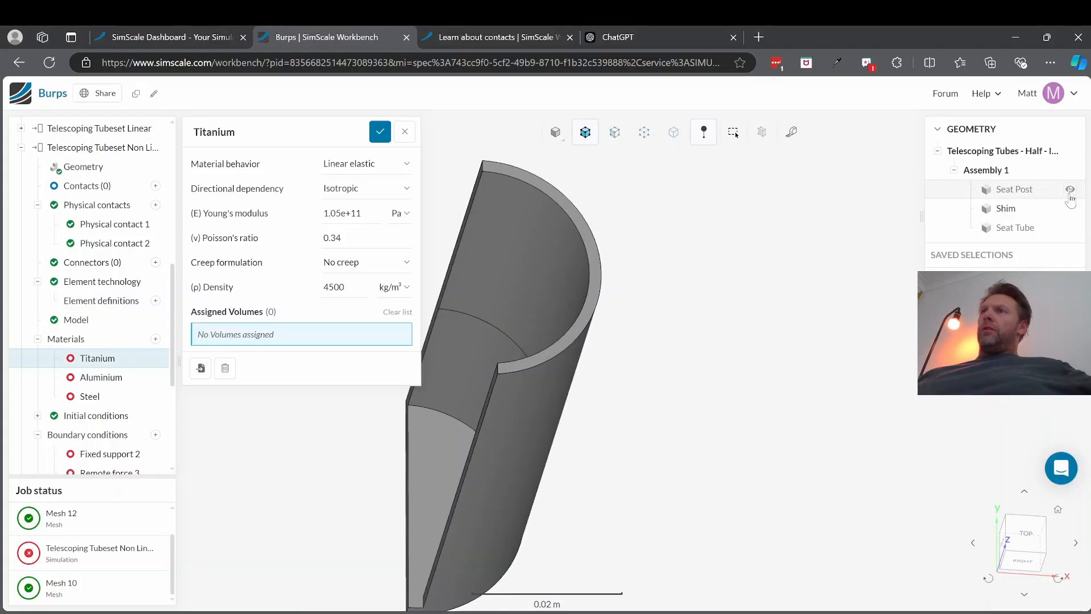
left_click(1071, 191)
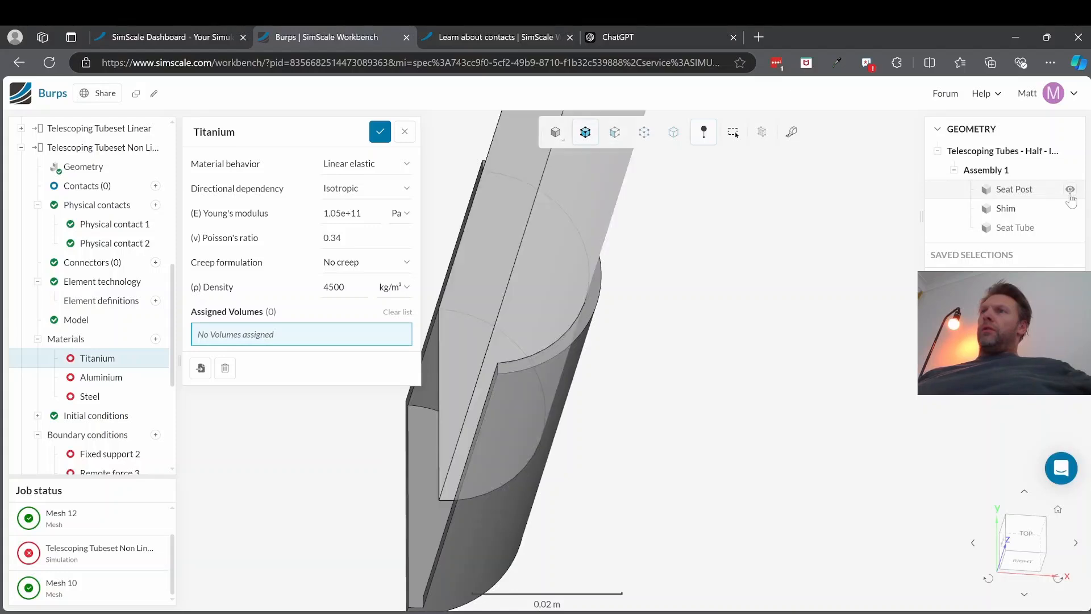
left_click(1071, 232)
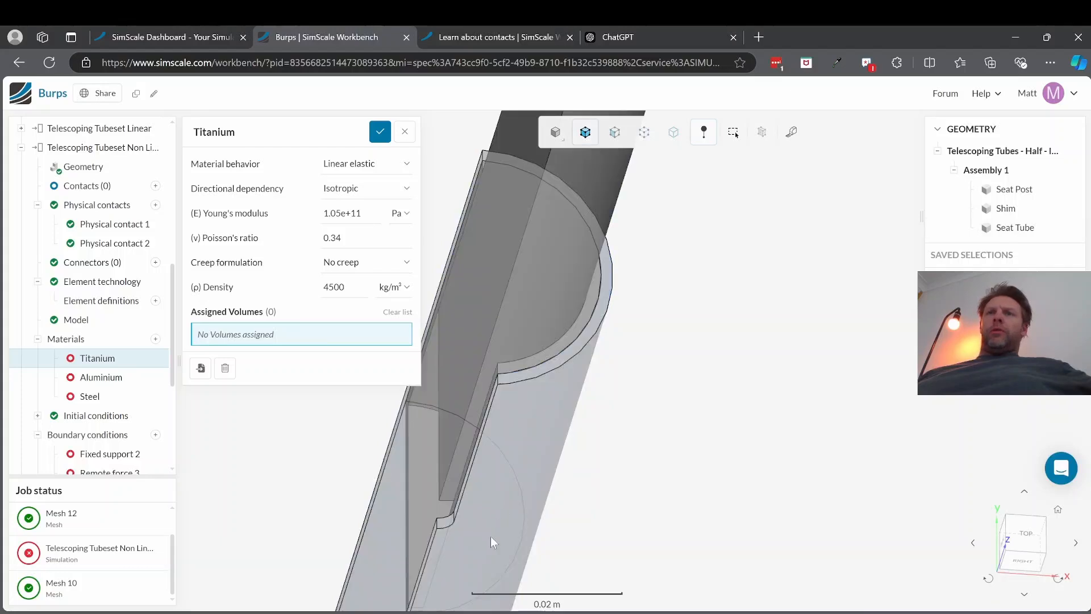
left_click(486, 545)
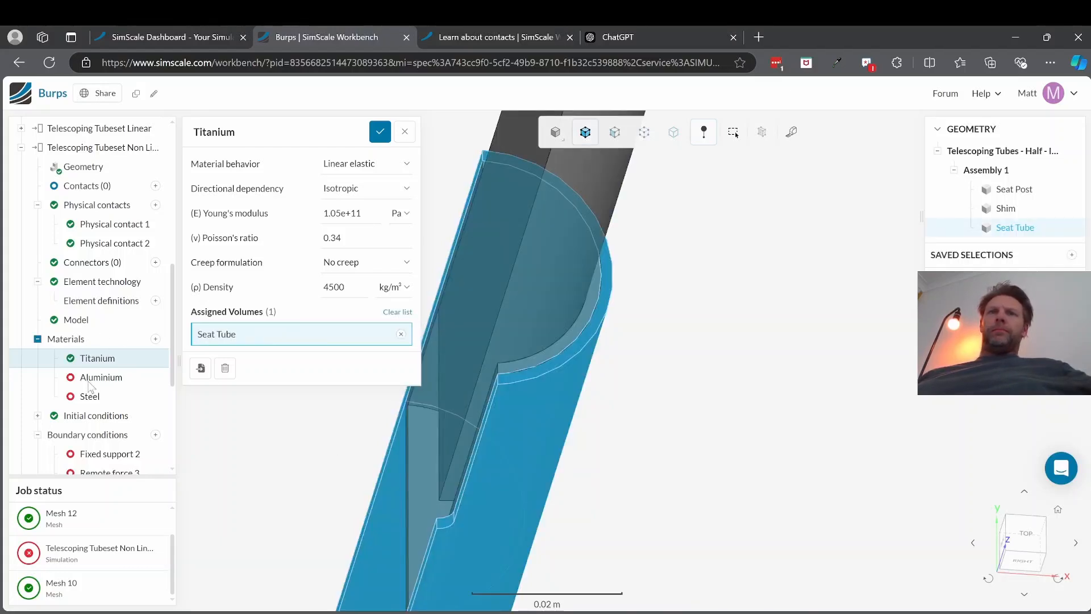
left_click(88, 382)
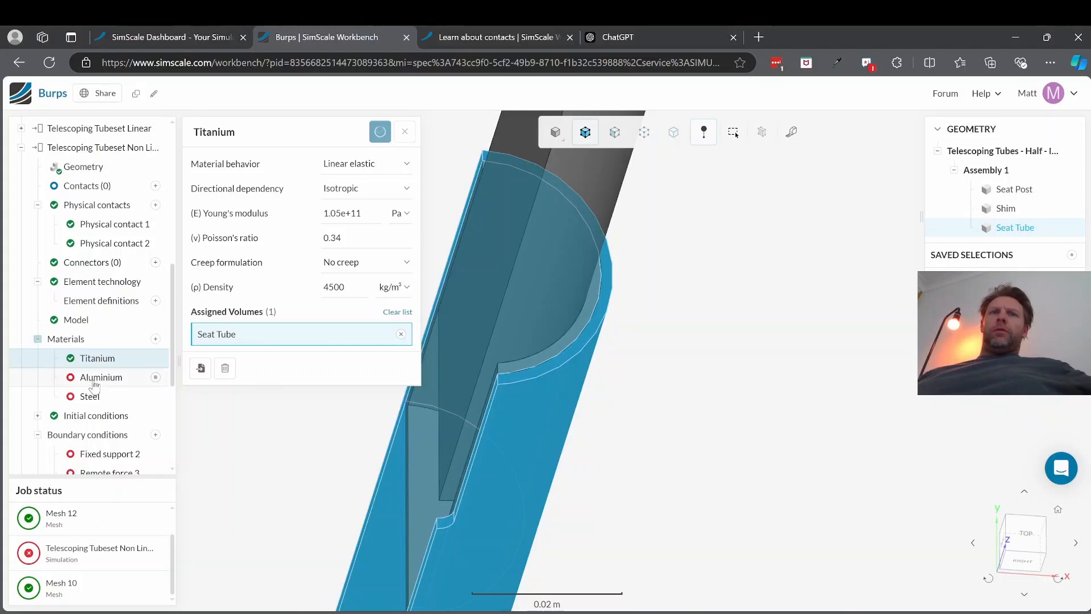
left_click(102, 385)
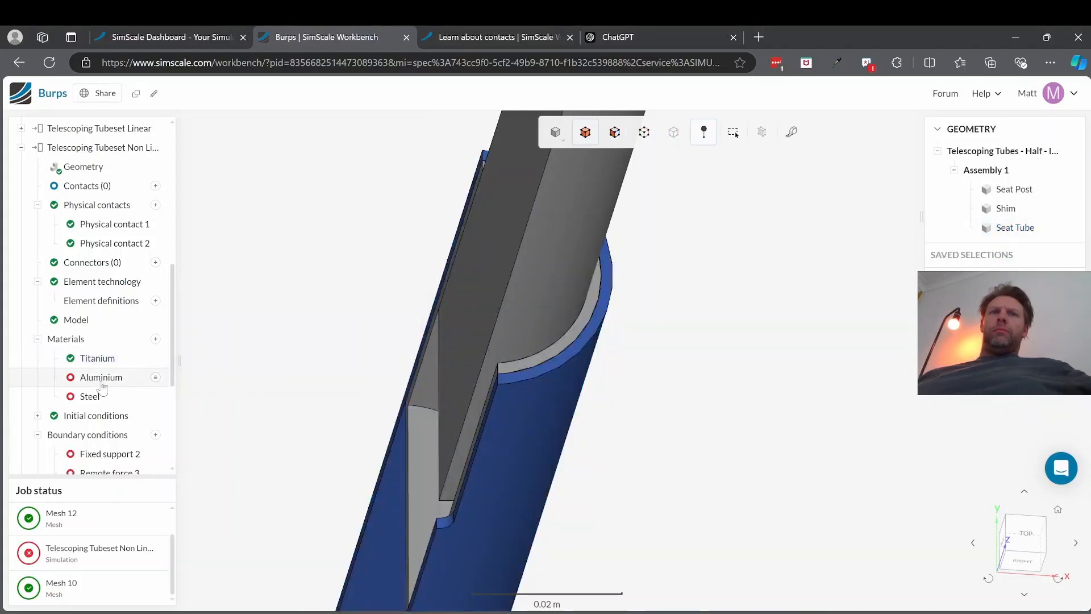
- Assign the Aluminium material to the Shim and the Steel material to the Seat Post
left_click(101, 379)
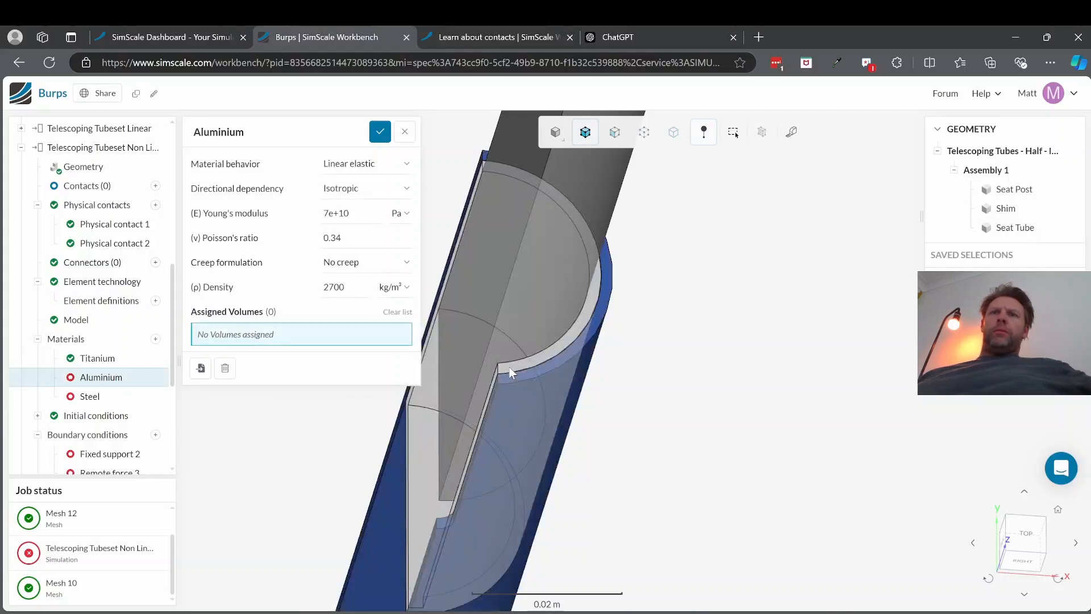
left_click(508, 373)
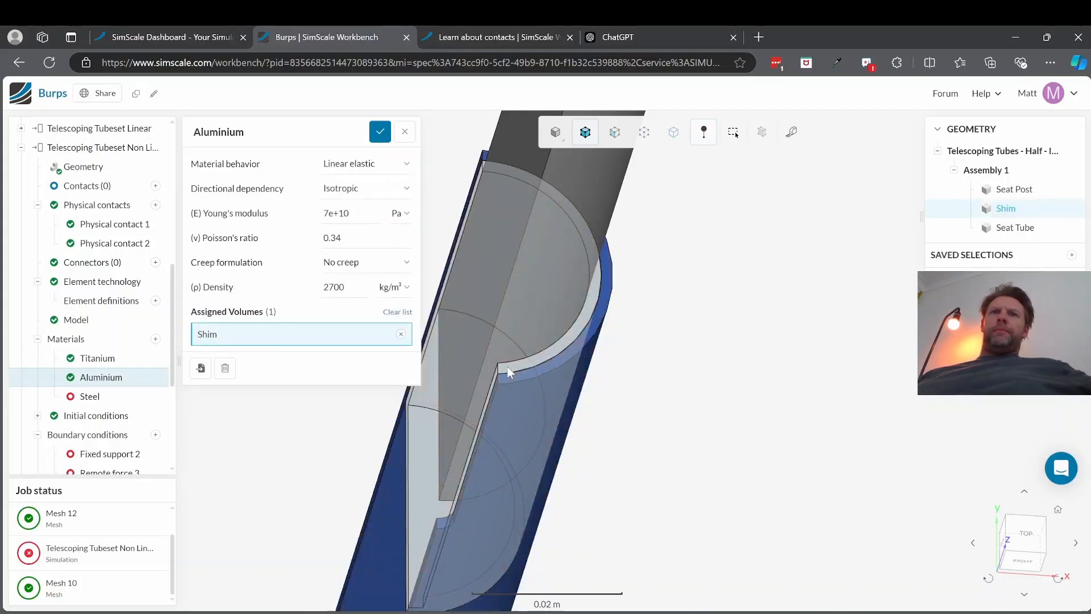
left_click(85, 398)
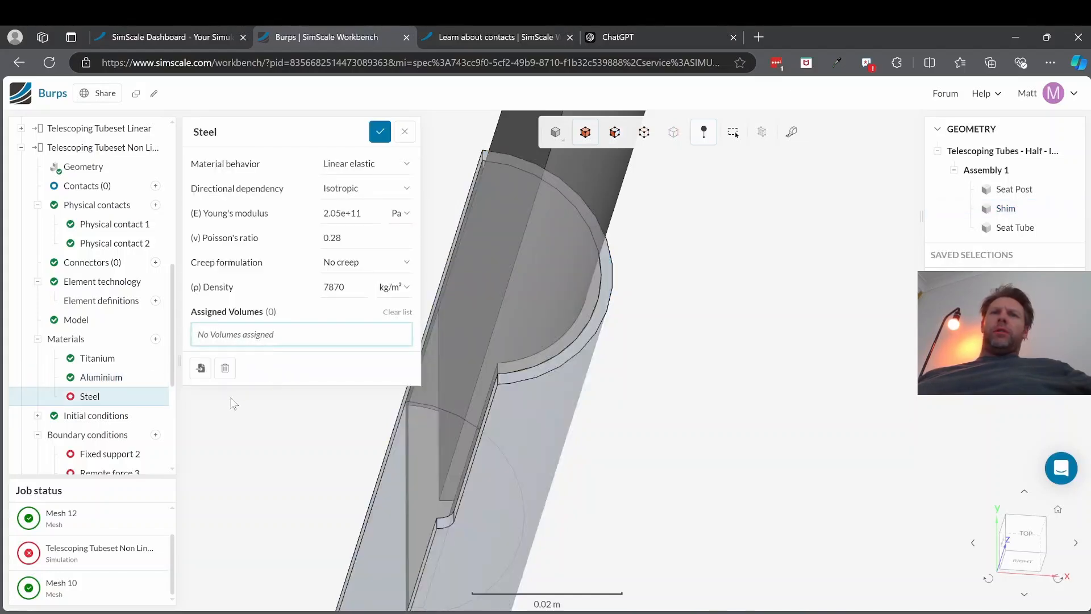
left_click(262, 335)
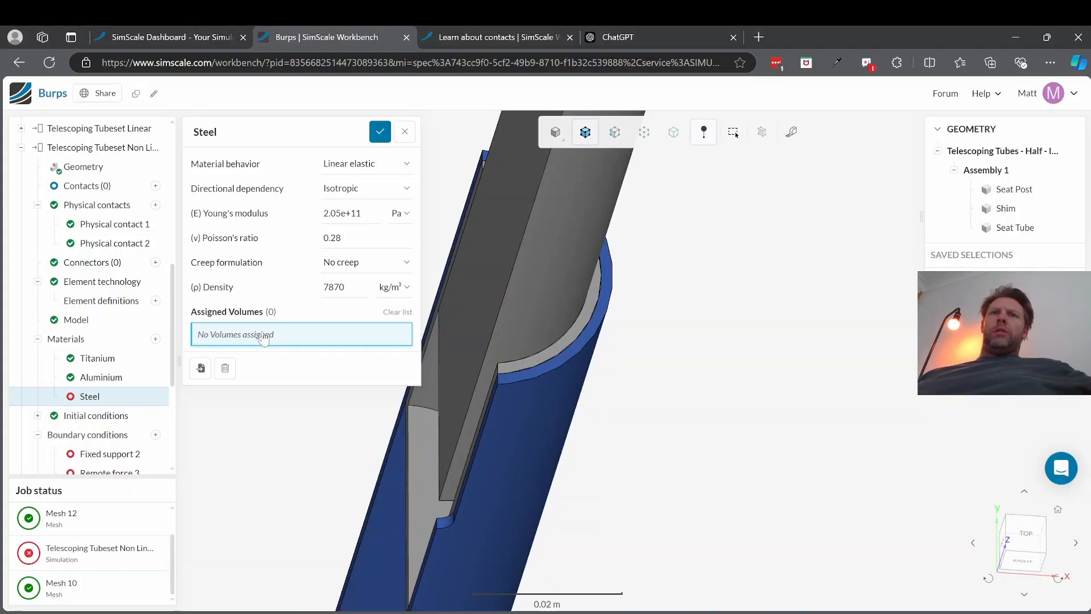
left_click(534, 303)
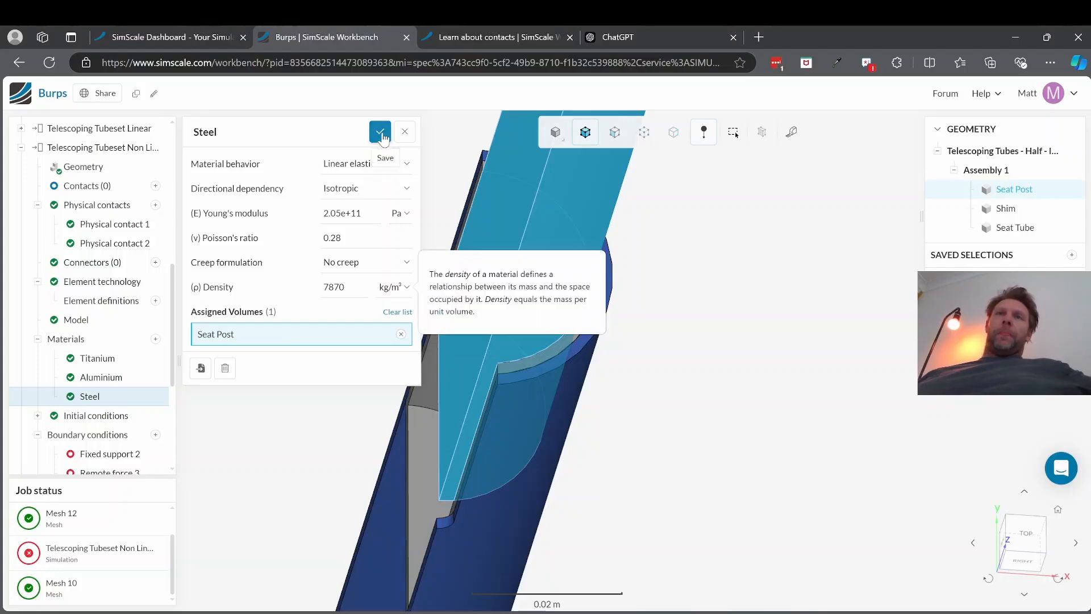
- Assign the seat post's outer face above the imprinted contact area to the Fixed support 2 boundary condition
scroll(139, 347, "down", 3)
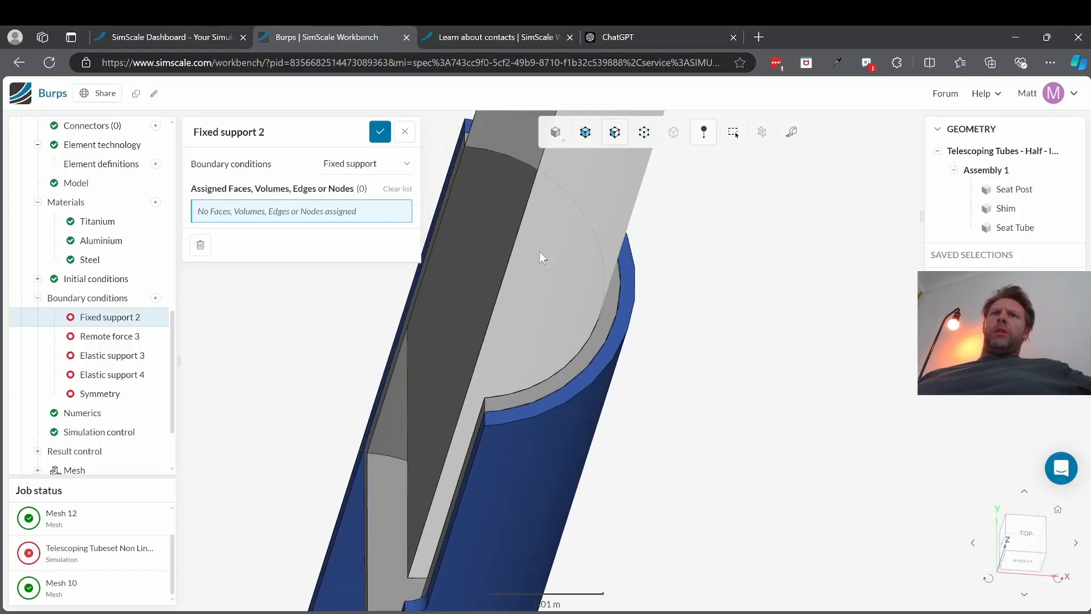
scroll(539, 250, "down", 3)
scroll(564, 202, "down", 3)
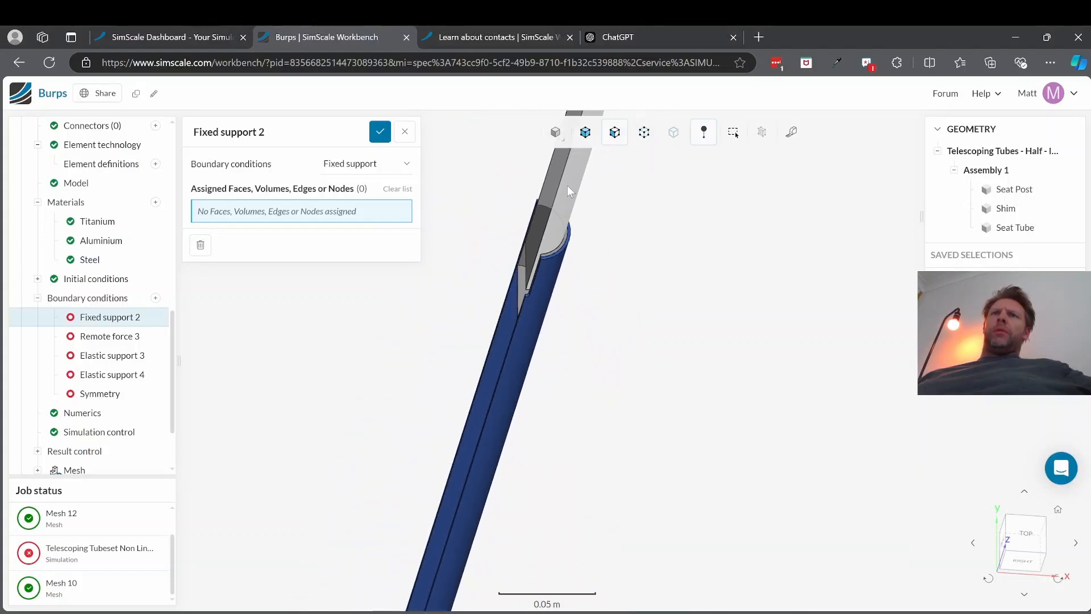
left_click(568, 185)
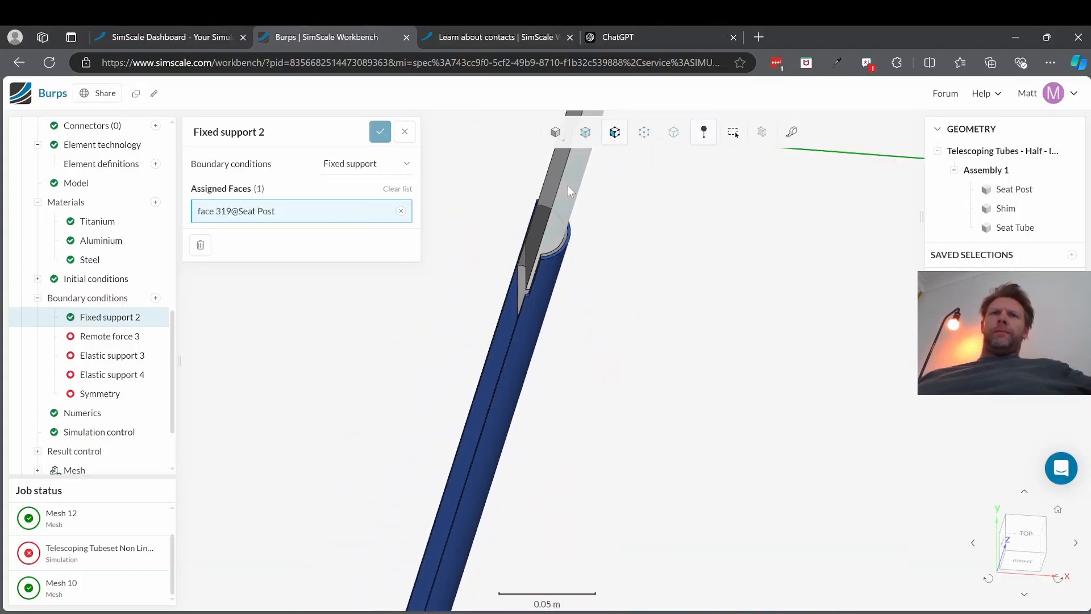
- Change the second row of Remote force 3's force table to a time of 0.5 s and a y-force of 500 N
left_click(117, 341)
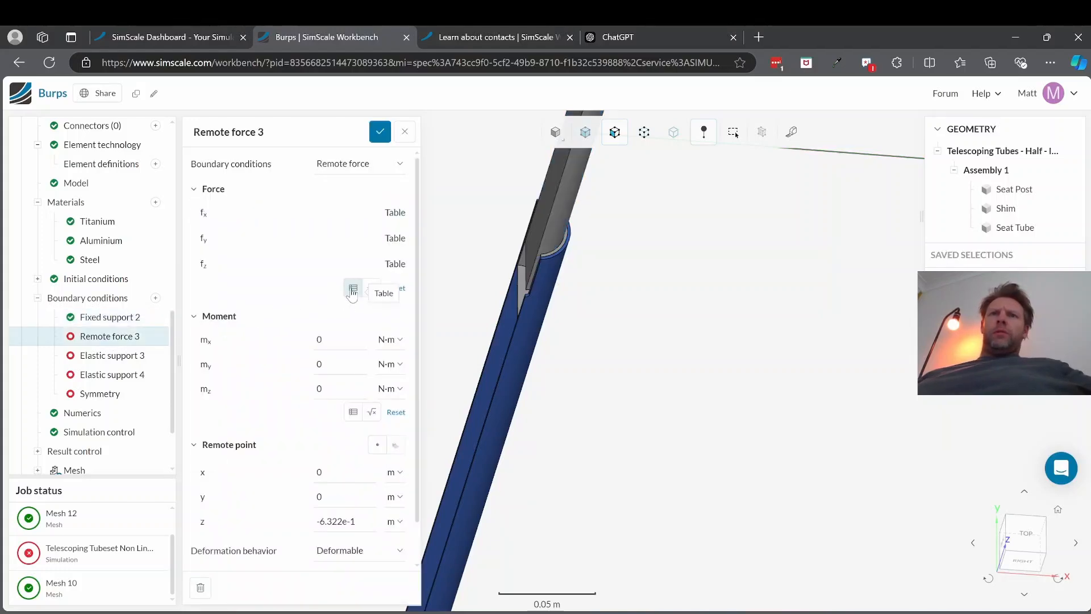
left_click(353, 288)
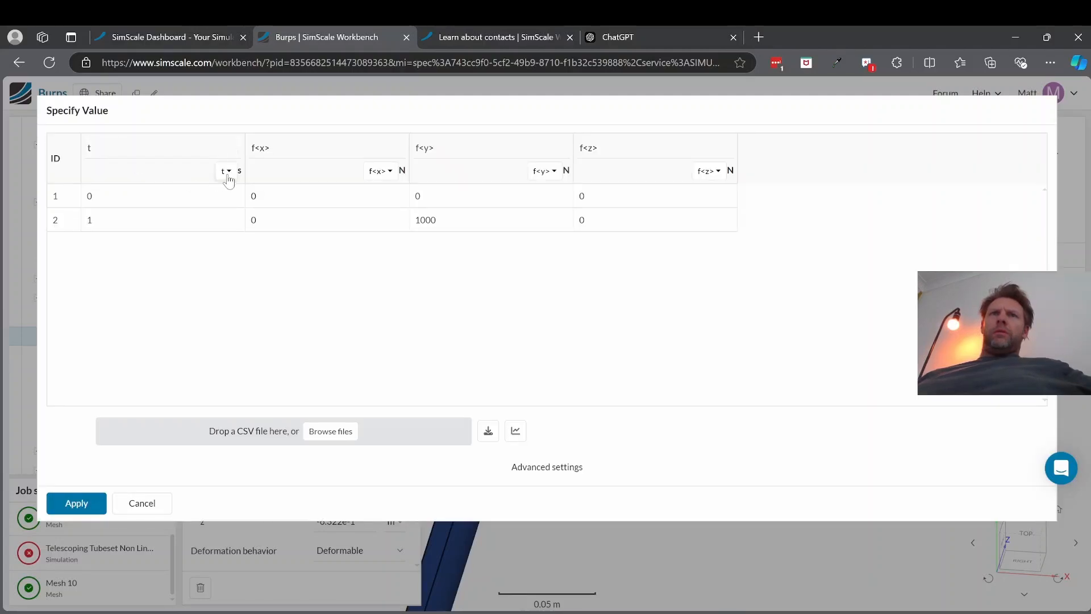
left_click(176, 221)
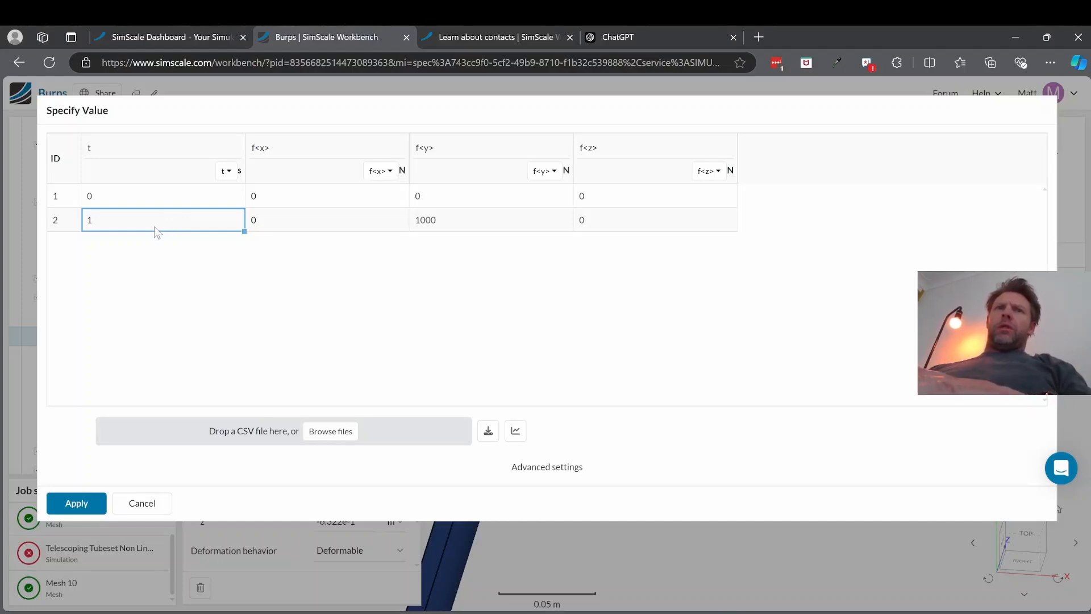
type("0.5")
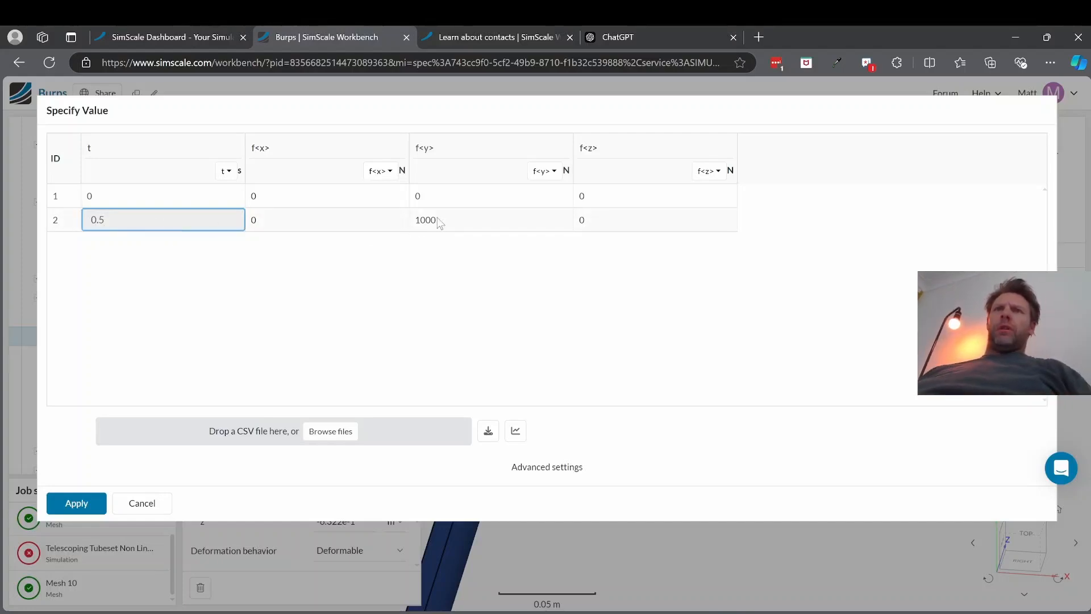
key("Return")
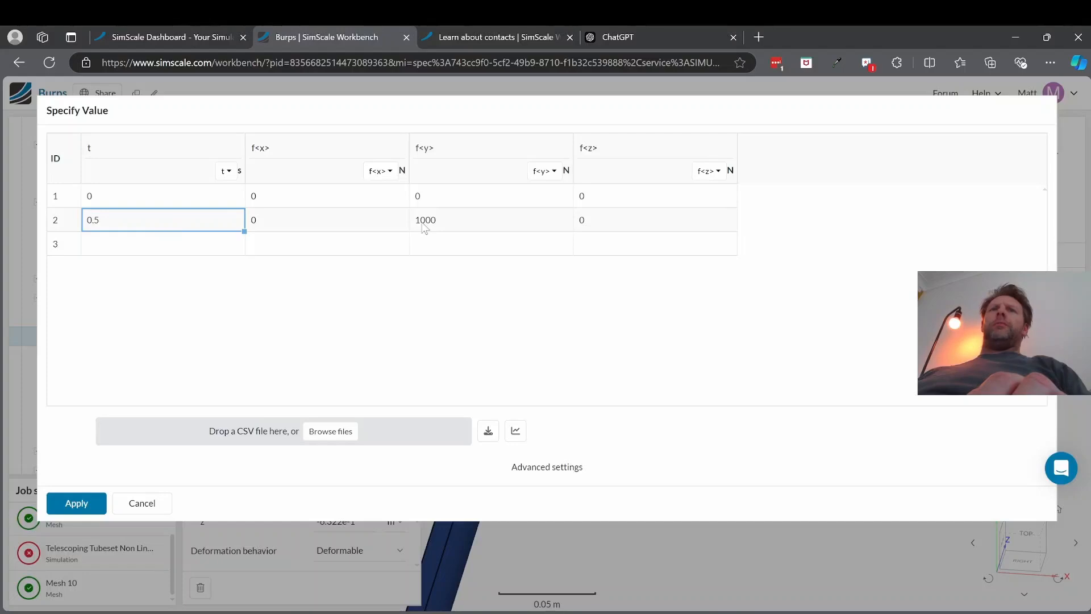
left_click(434, 225)
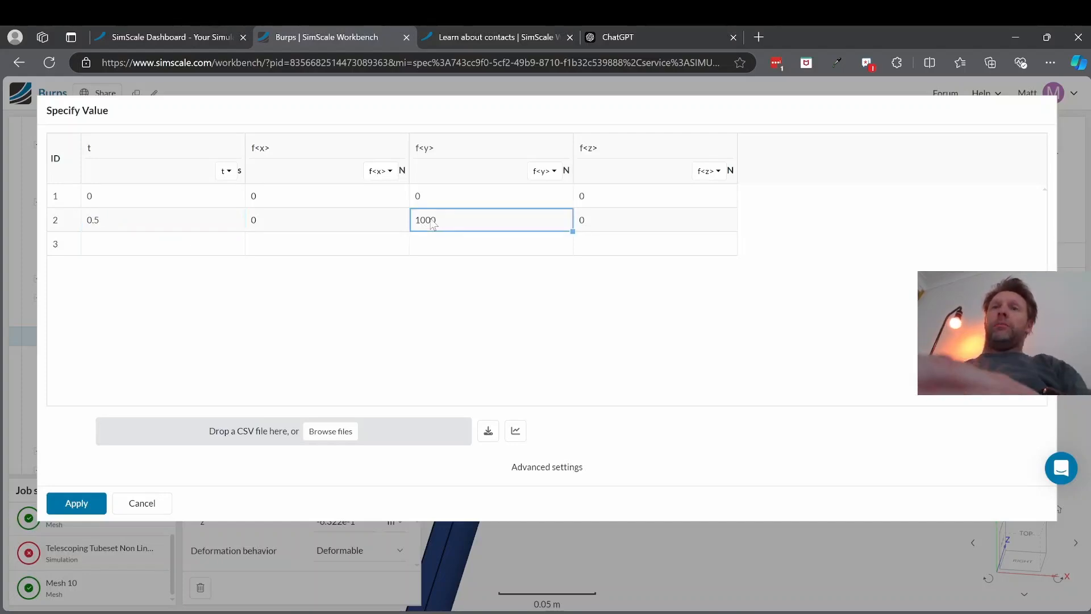
type("500")
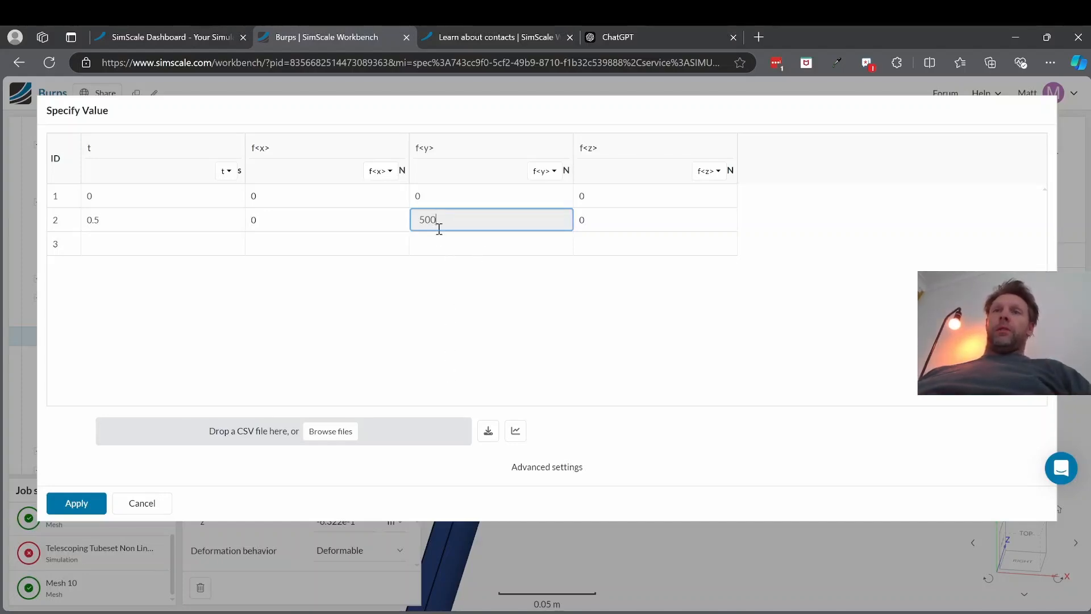
left_click(76, 505)
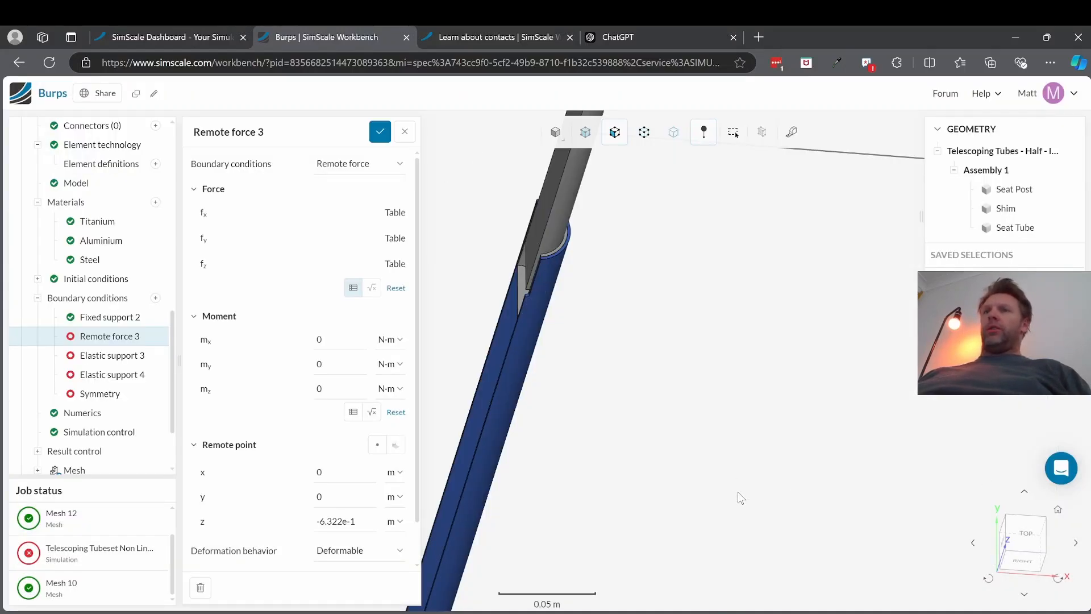
- Inspect where Remote force 3's remote point sits relative to the Seat Tube's lower end, and close the settings
scroll(738, 492, "down", 3)
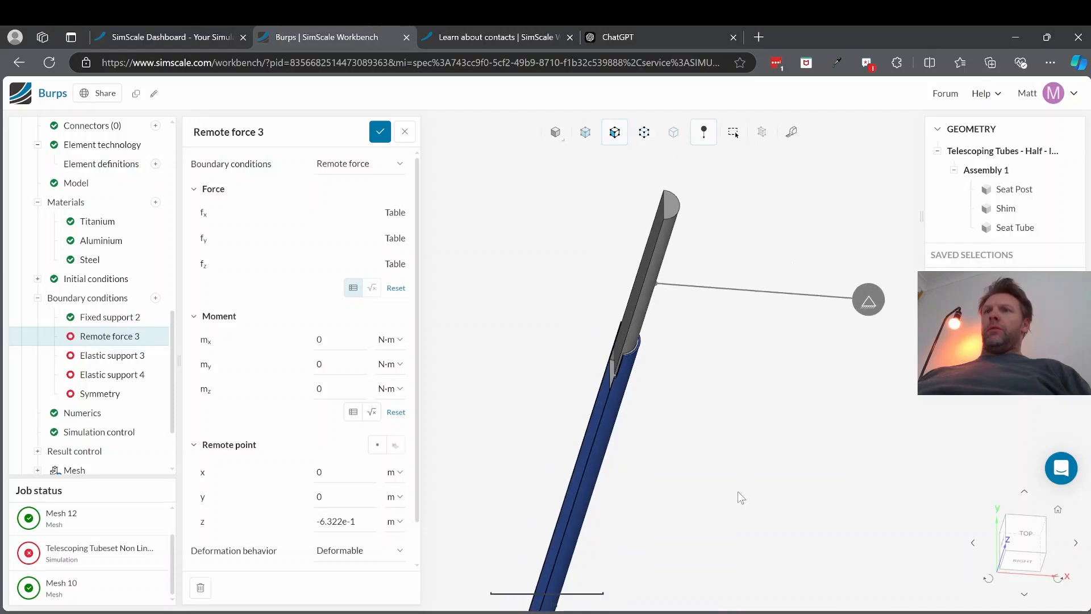
scroll(686, 487, "down", 2)
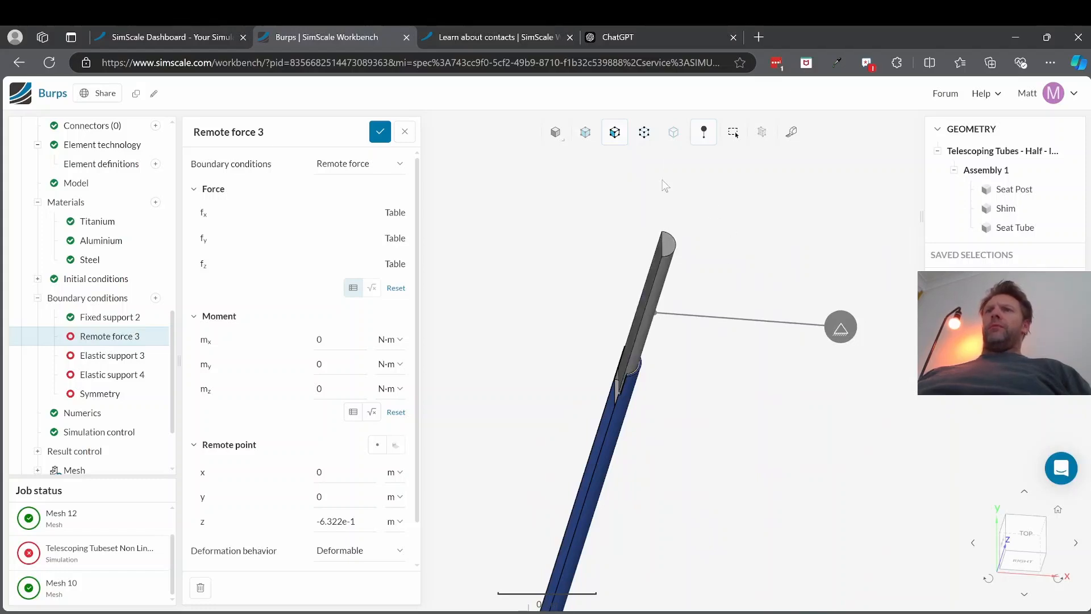
left_click(624, 386)
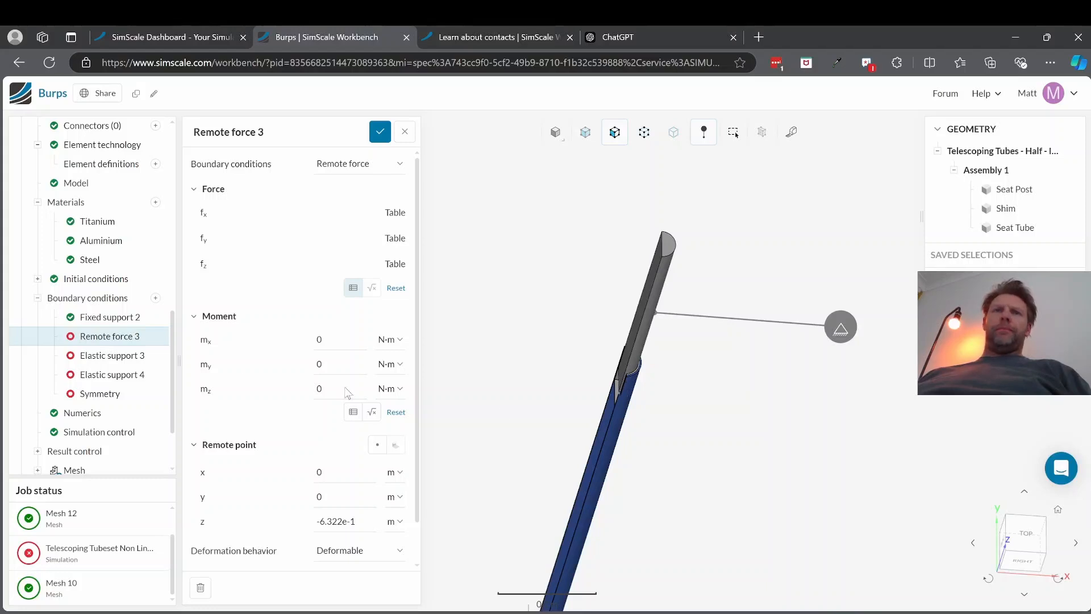
scroll(334, 341, "down", 1)
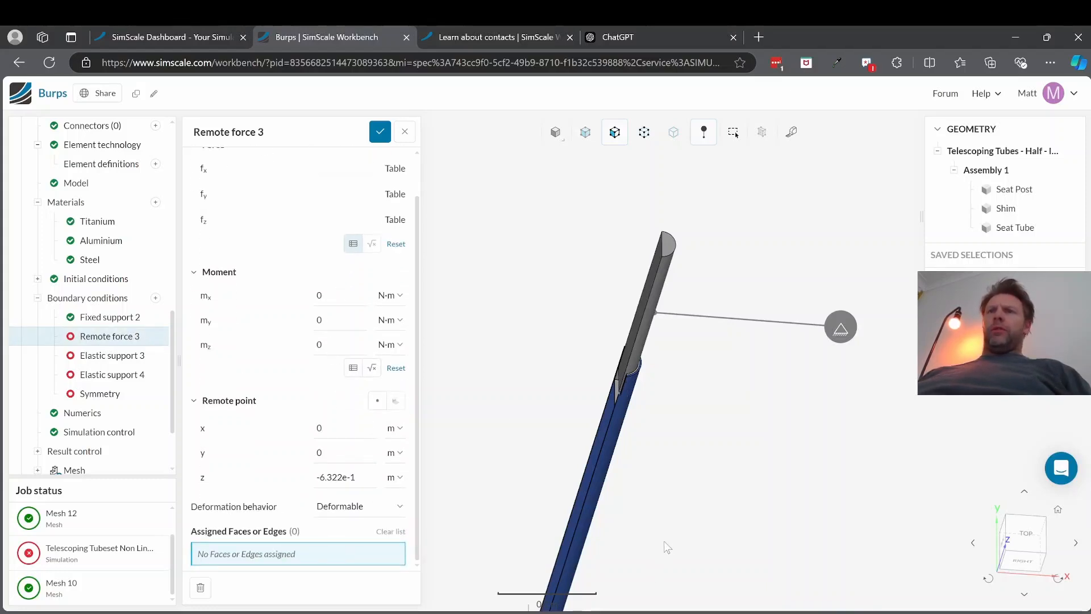
left_click_drag(664, 542, 637, 540)
scroll(636, 540, "up", 3)
scroll(593, 524, "down", 3)
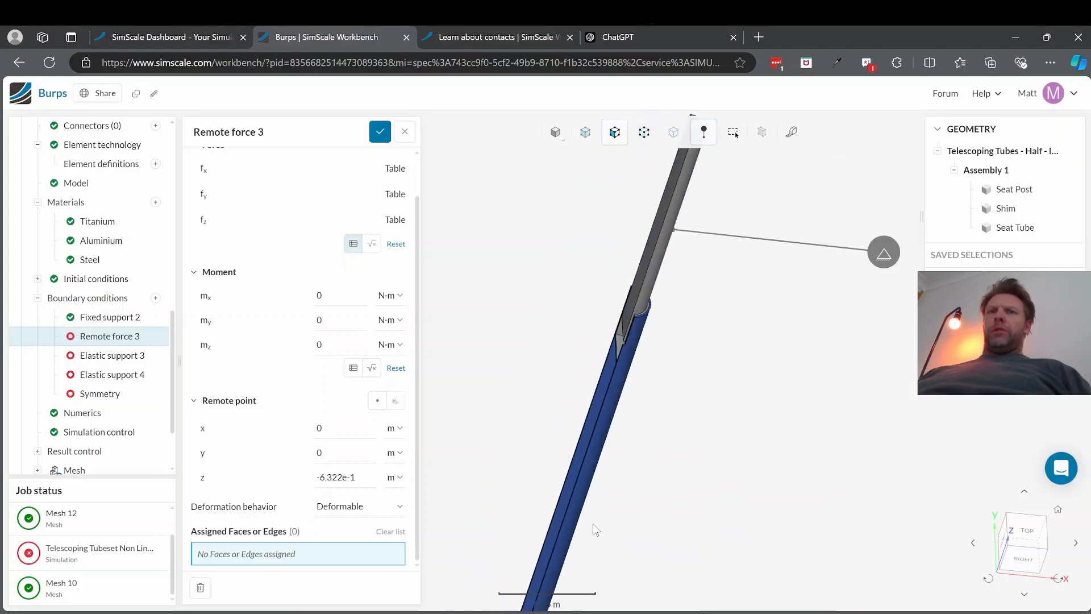
scroll(592, 524, "down", 6)
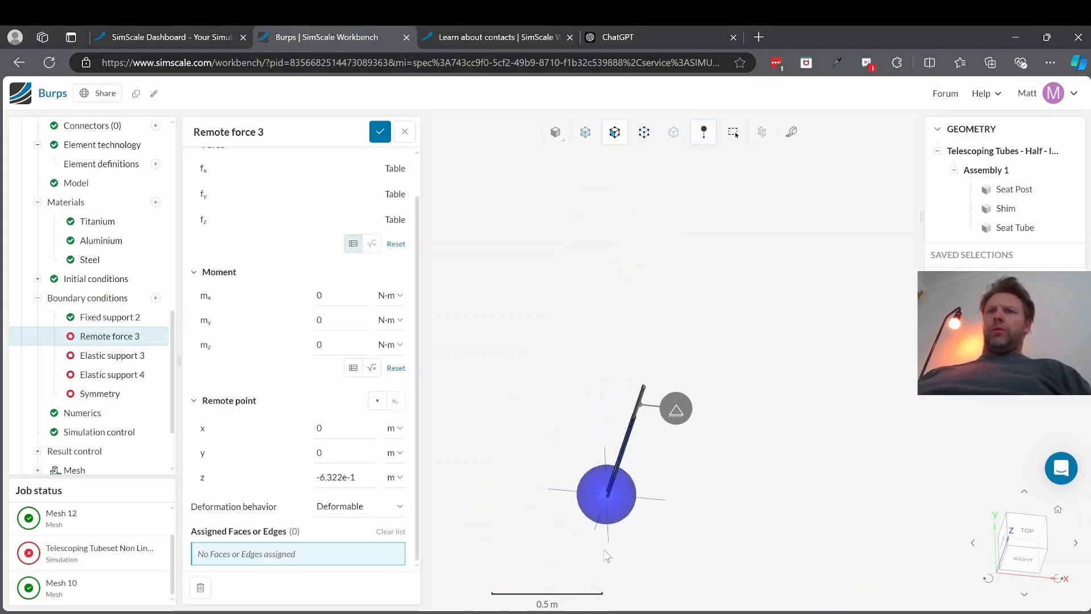
scroll(609, 503, "up", 5)
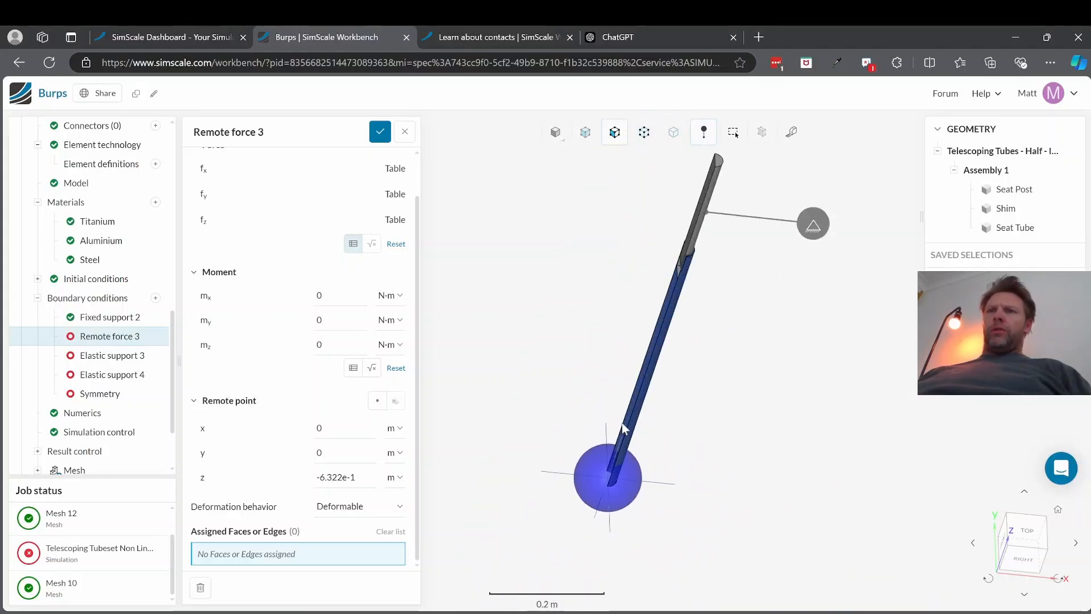
left_click_drag(624, 428, 651, 513)
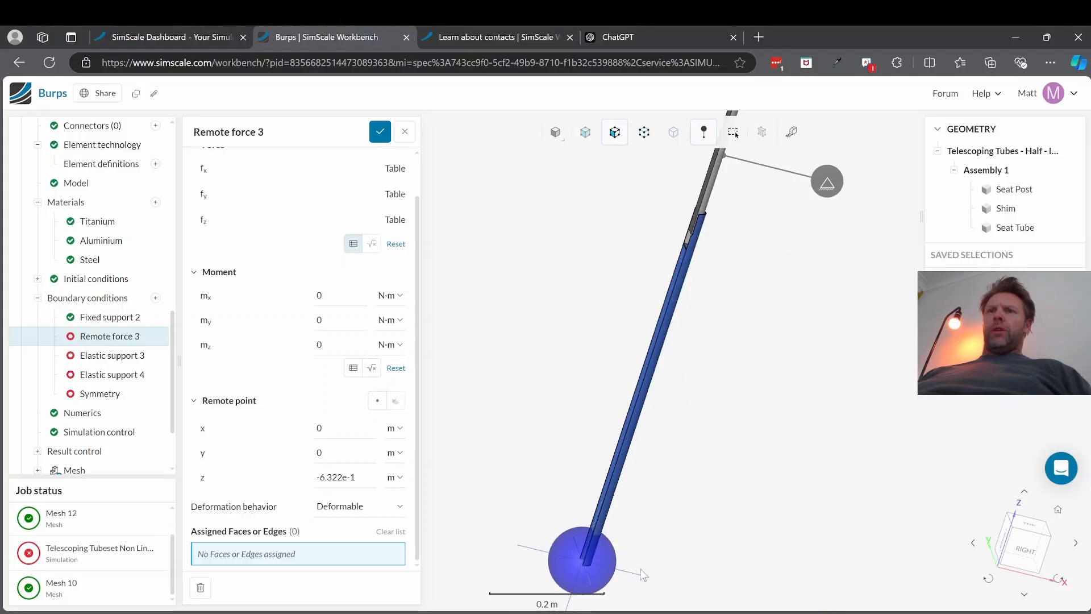
scroll(631, 554, "down", 3)
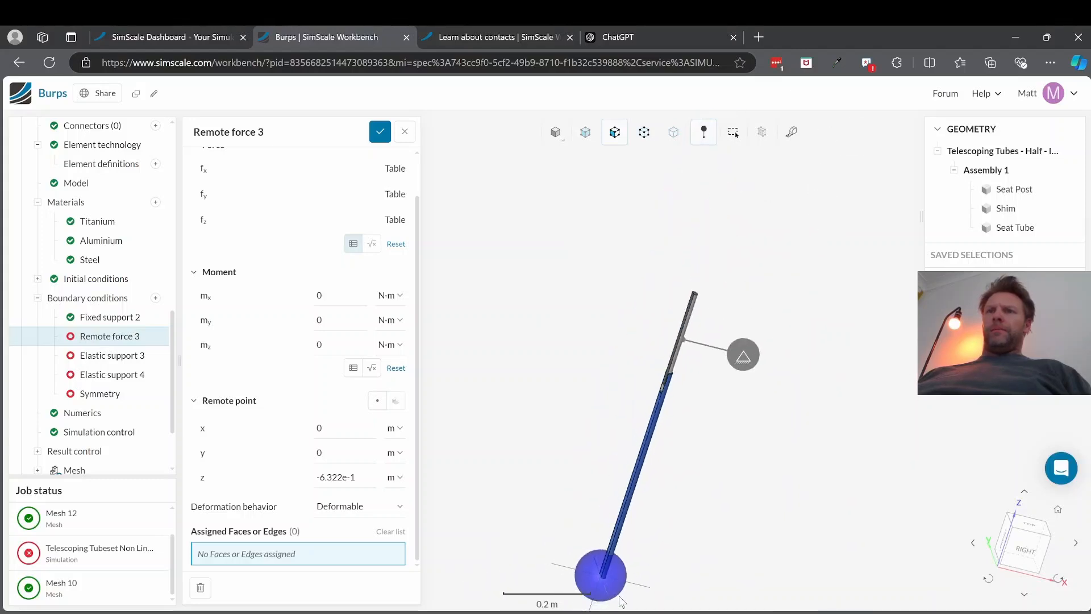
left_click_drag(715, 377, 741, 339)
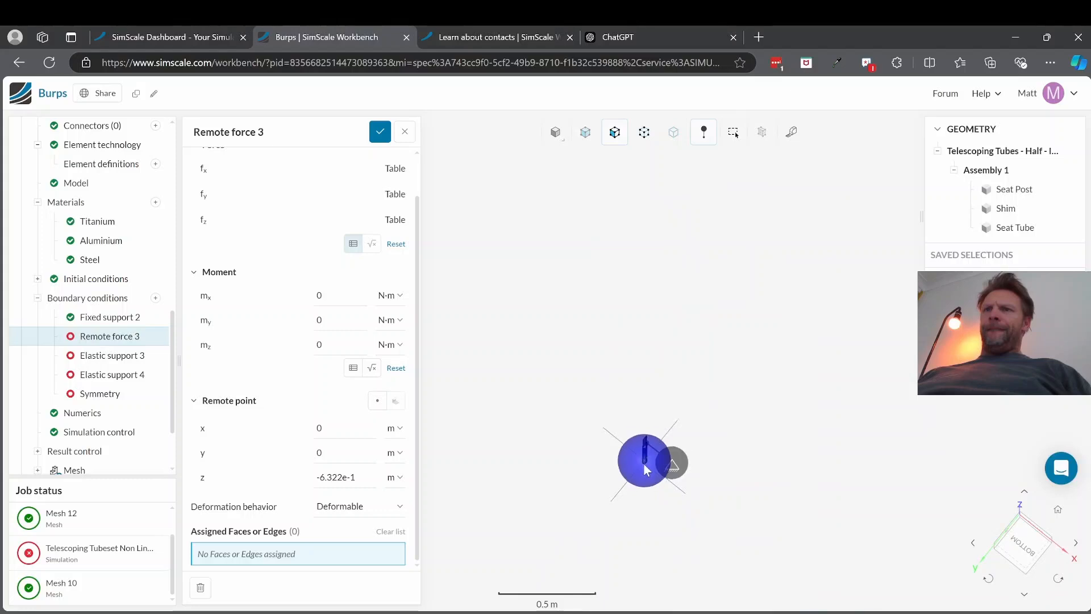
scroll(643, 465, "up", 4)
scroll(647, 463, "up", 6)
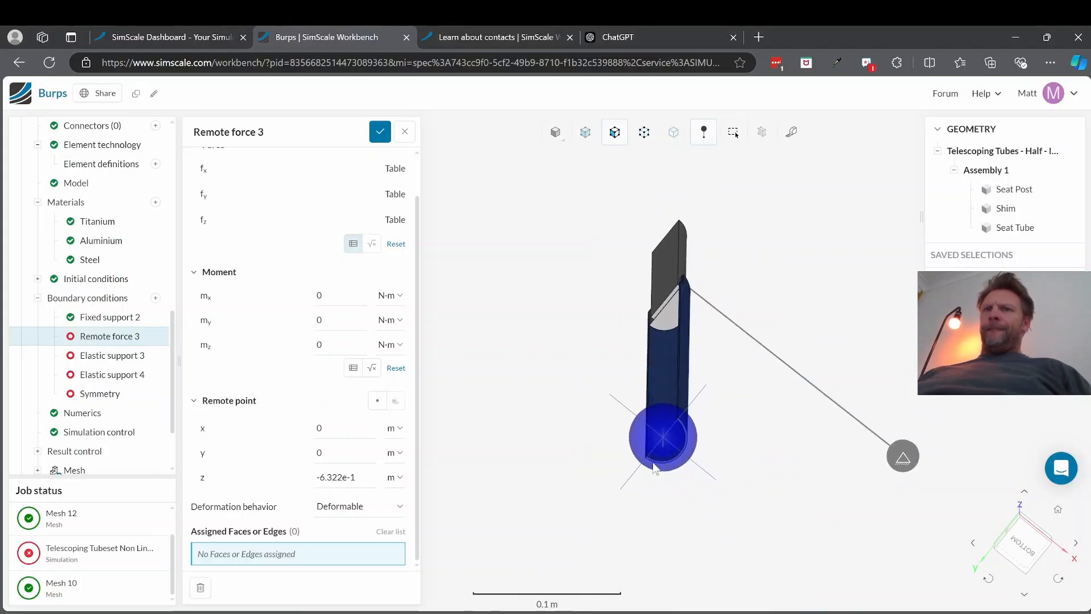
scroll(668, 446, "up", 3)
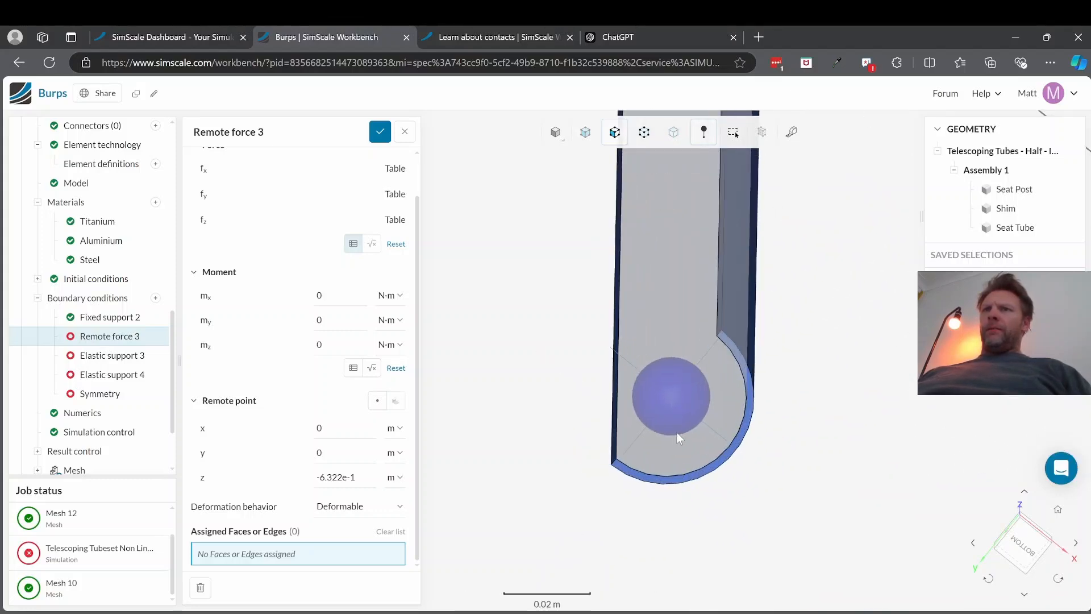
left_click_drag(690, 473, 481, 613)
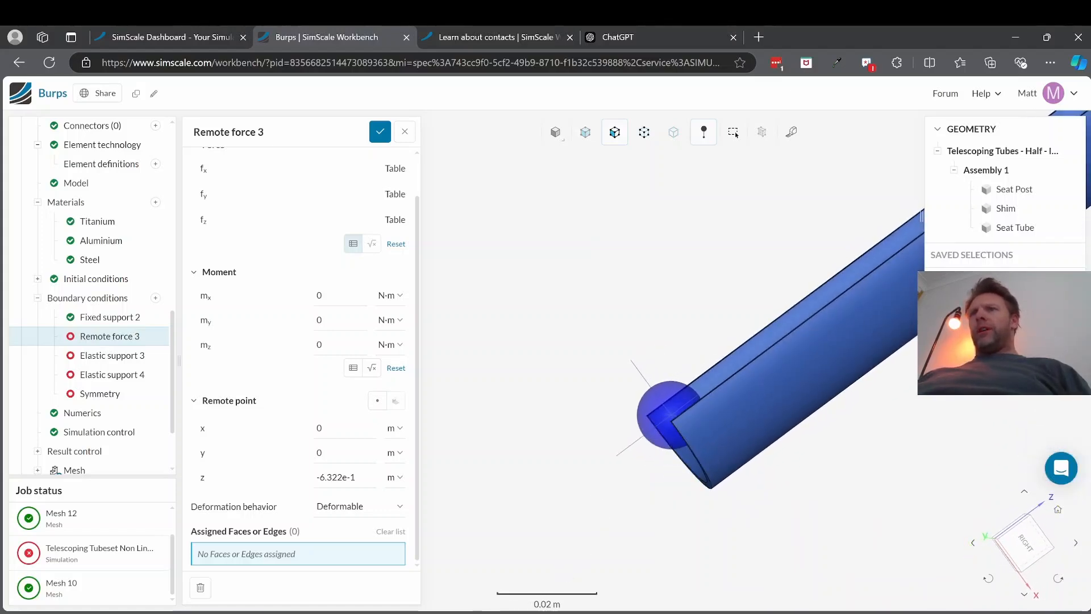
left_click_drag(661, 478, 665, 477)
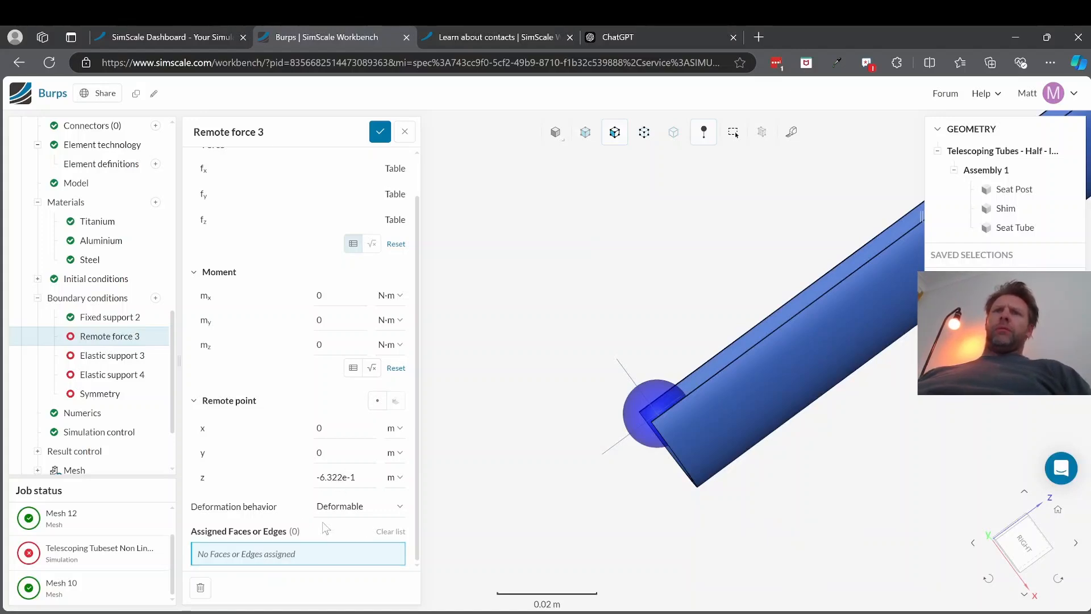
left_click(382, 135)
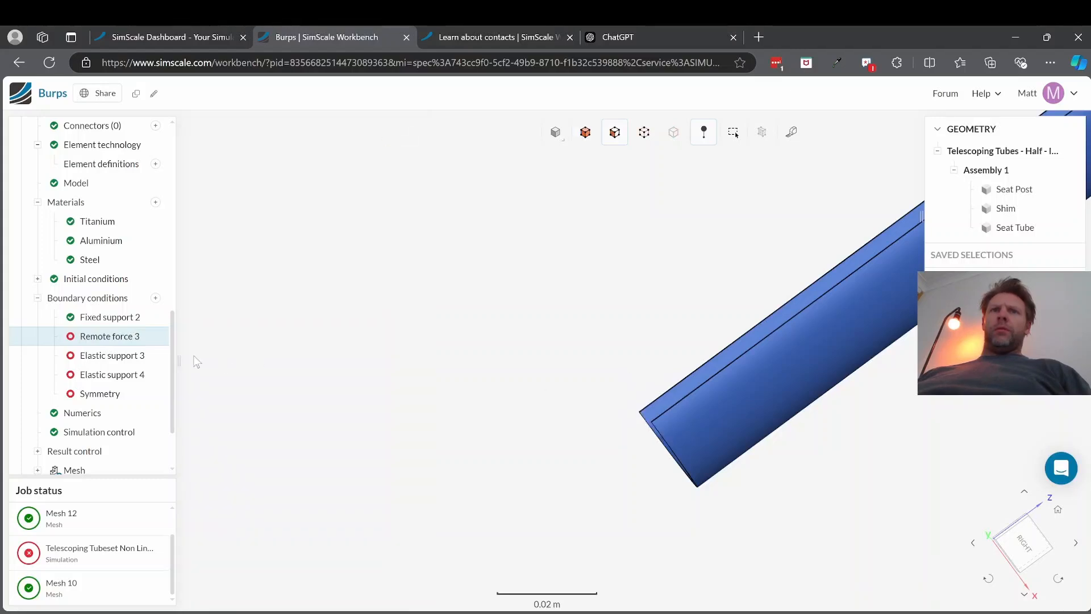
- Assign the Seat Tube's lower end face, face 1@Seat Tube, to Remote force 3 and save the boundary condition
left_click(128, 340)
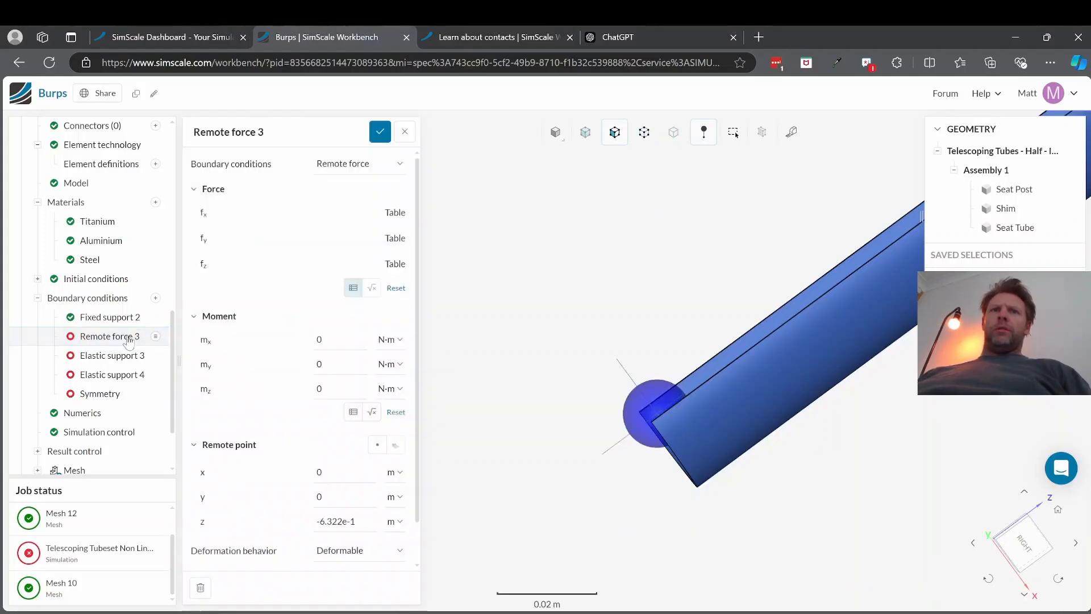
scroll(366, 455, "down", 1)
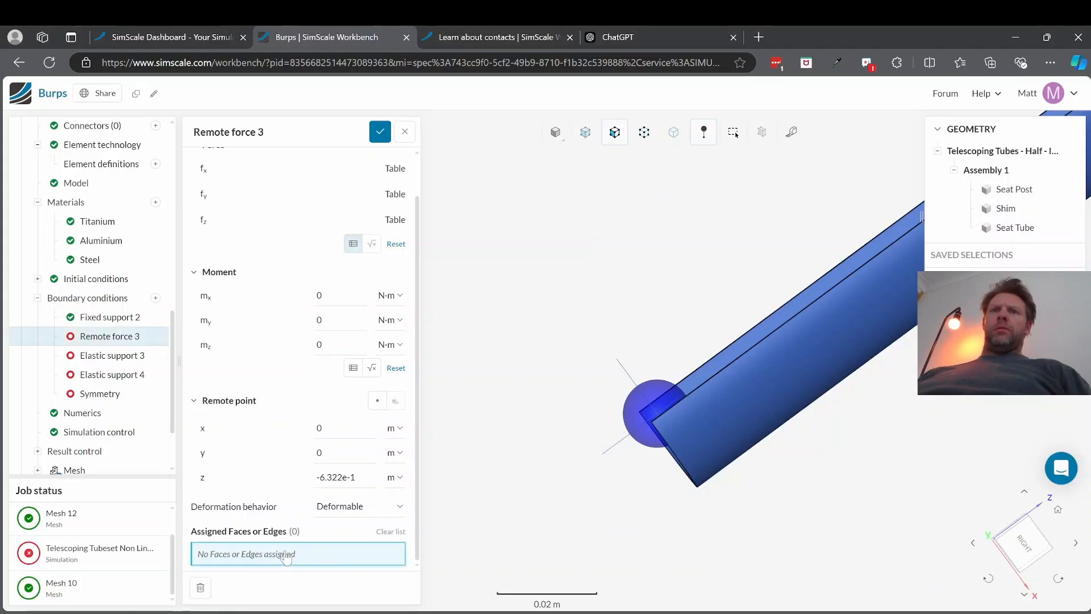
left_click_drag(640, 512, 805, 425)
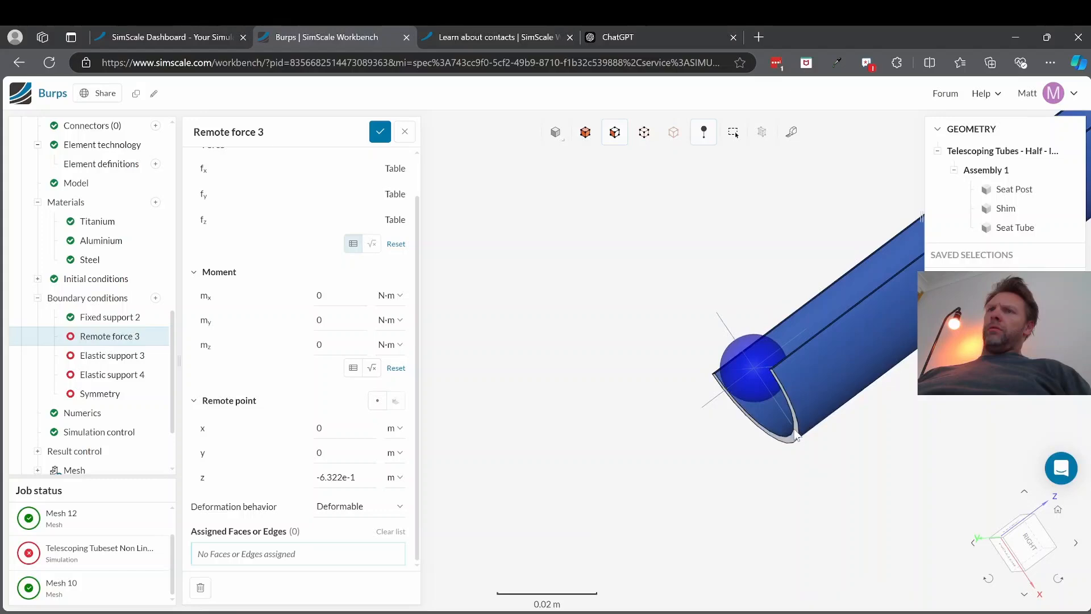
left_click(795, 431)
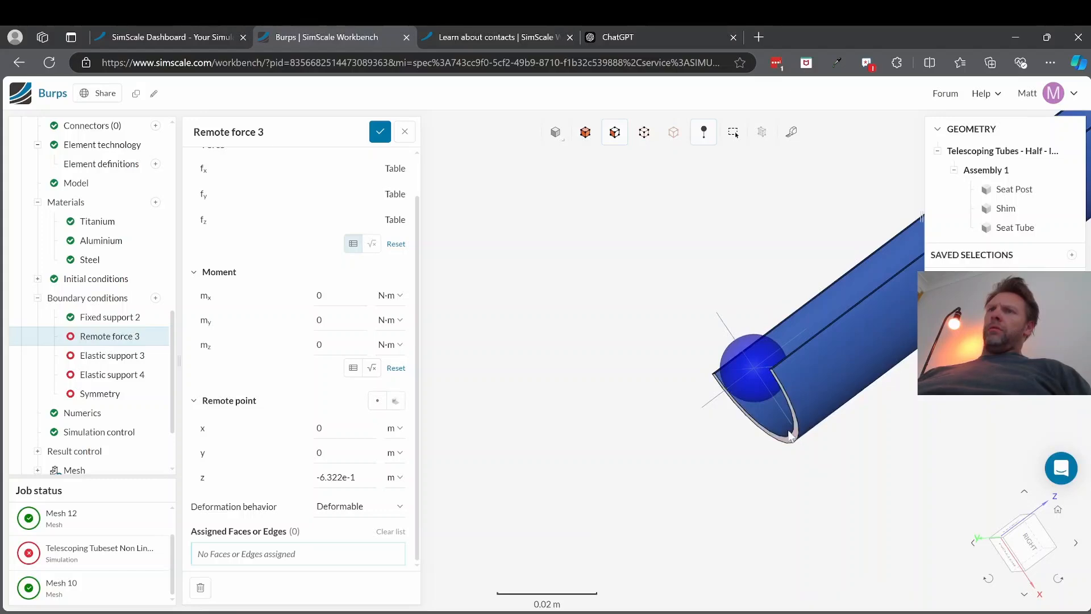
left_click(286, 558)
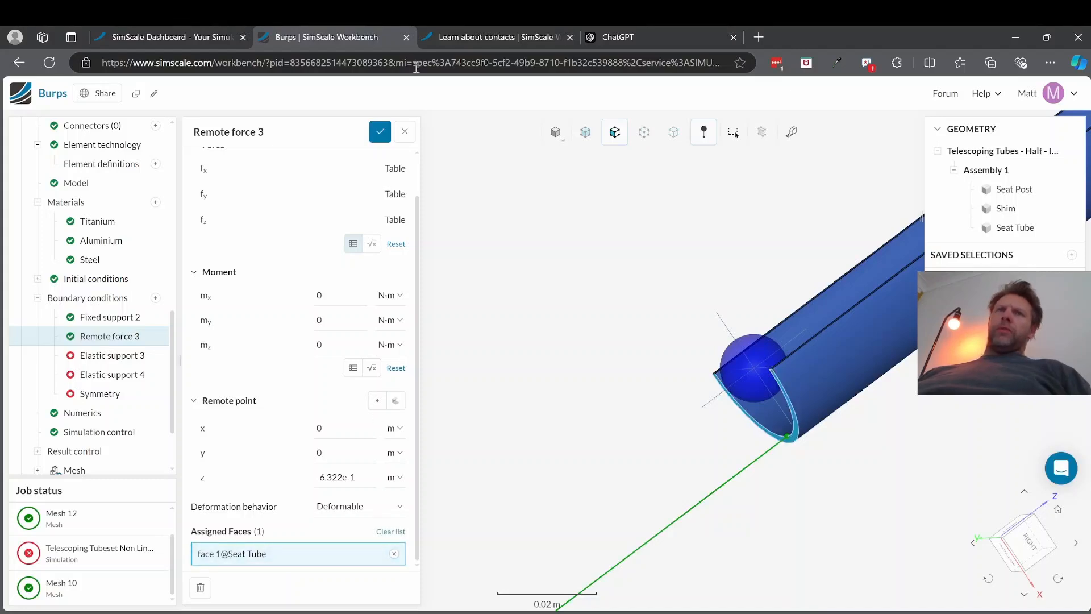
left_click(381, 134)
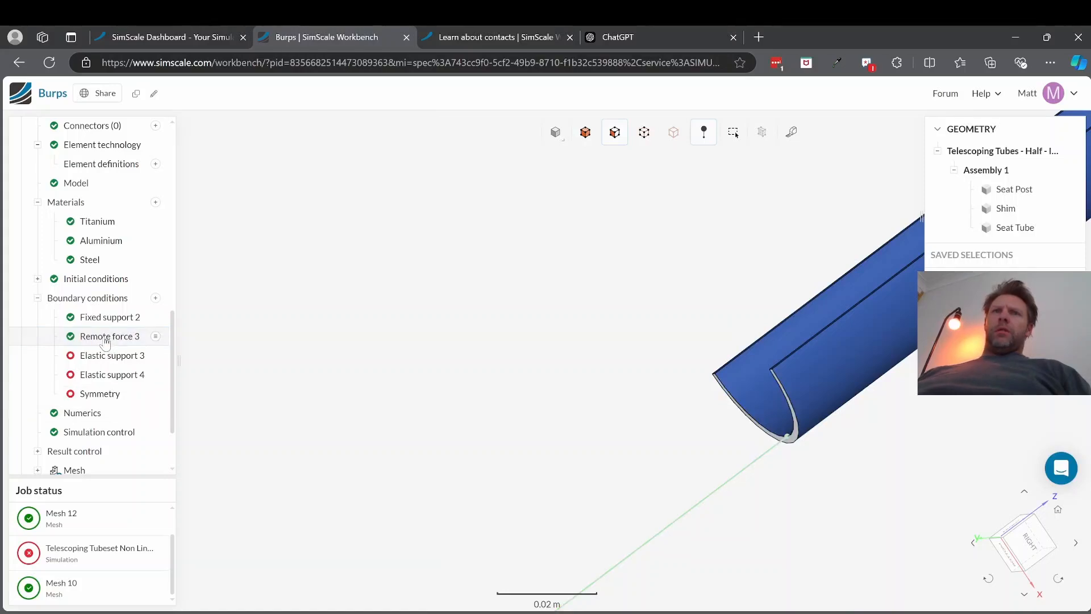
left_click(105, 337)
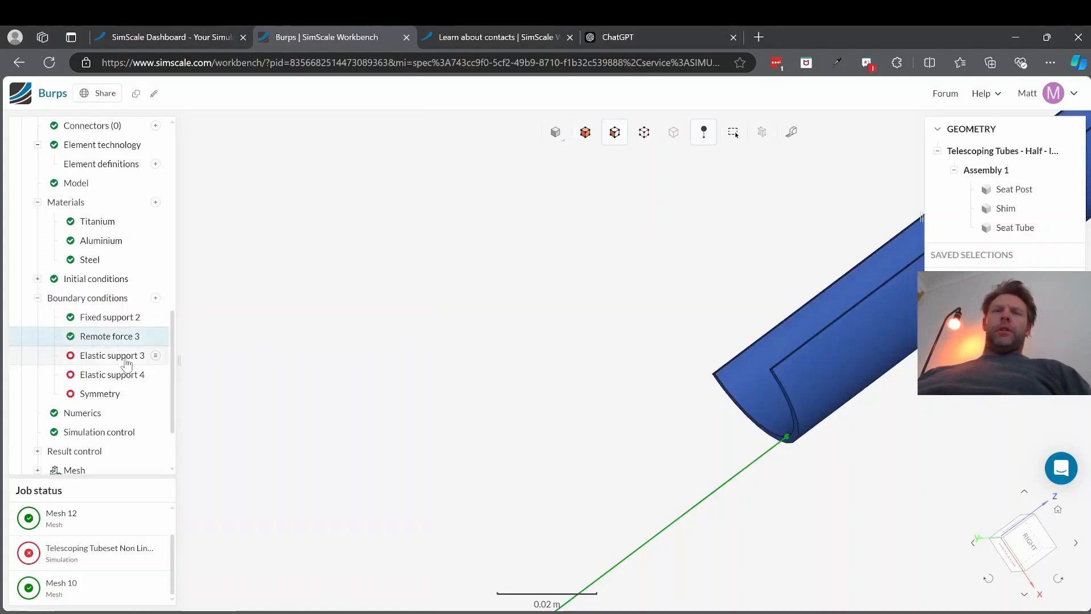
- Hide the Seat Post and assign the Shim's upper inner contact face, face 237@Shim, to Elastic support 3
left_click(126, 358)
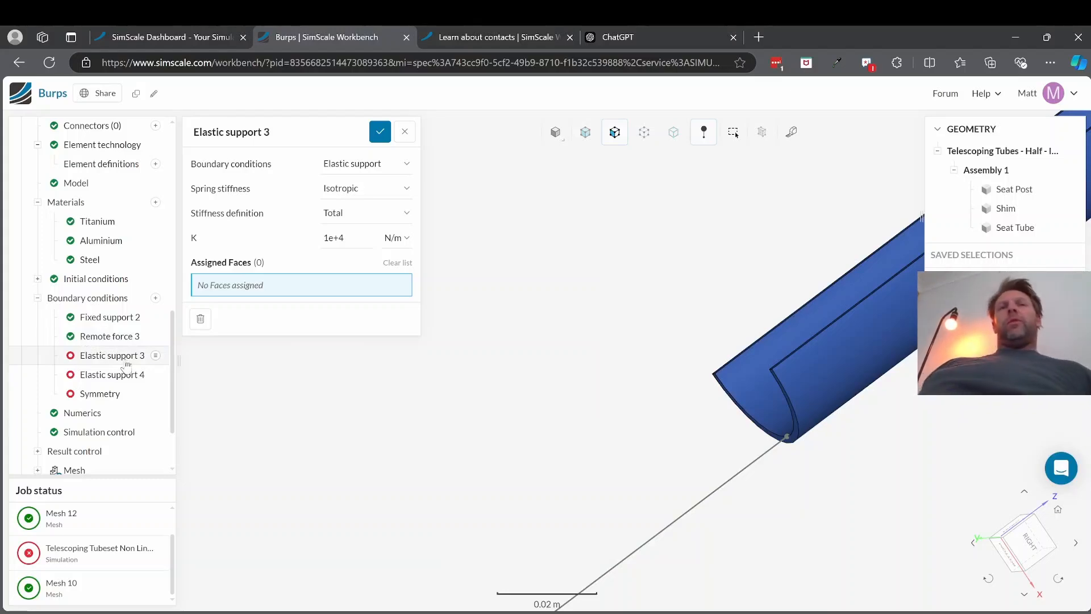
scroll(576, 383, "down", 4)
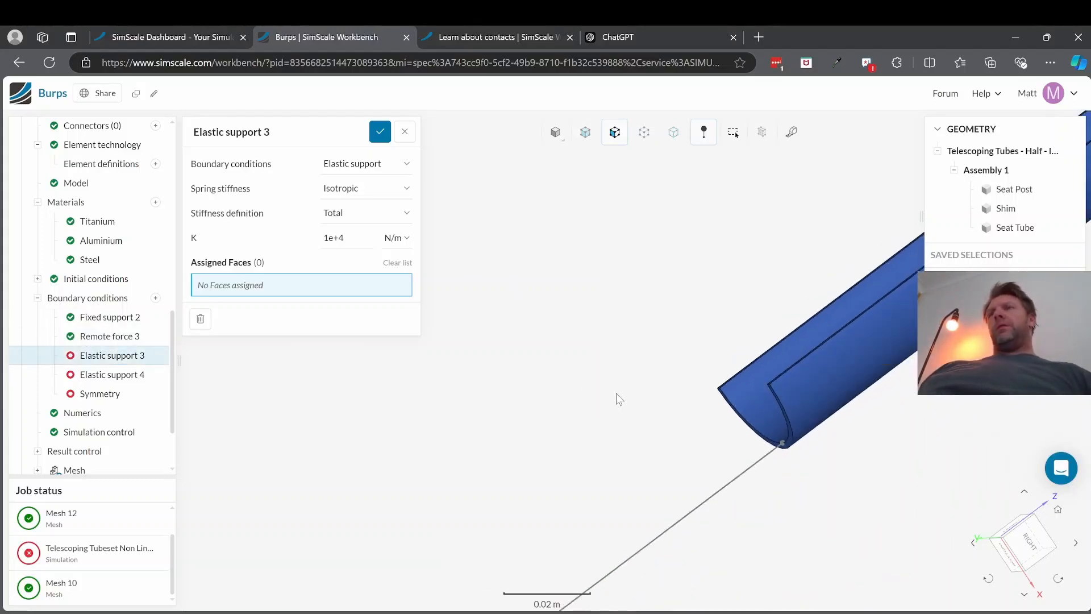
scroll(748, 323, "down", 8)
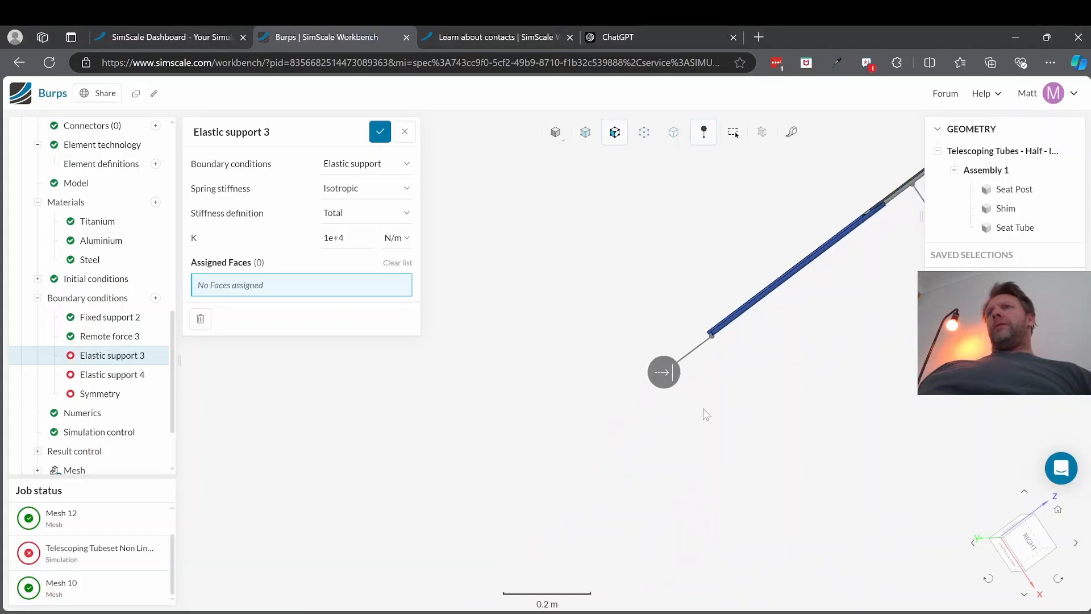
scroll(807, 284, "up", 4)
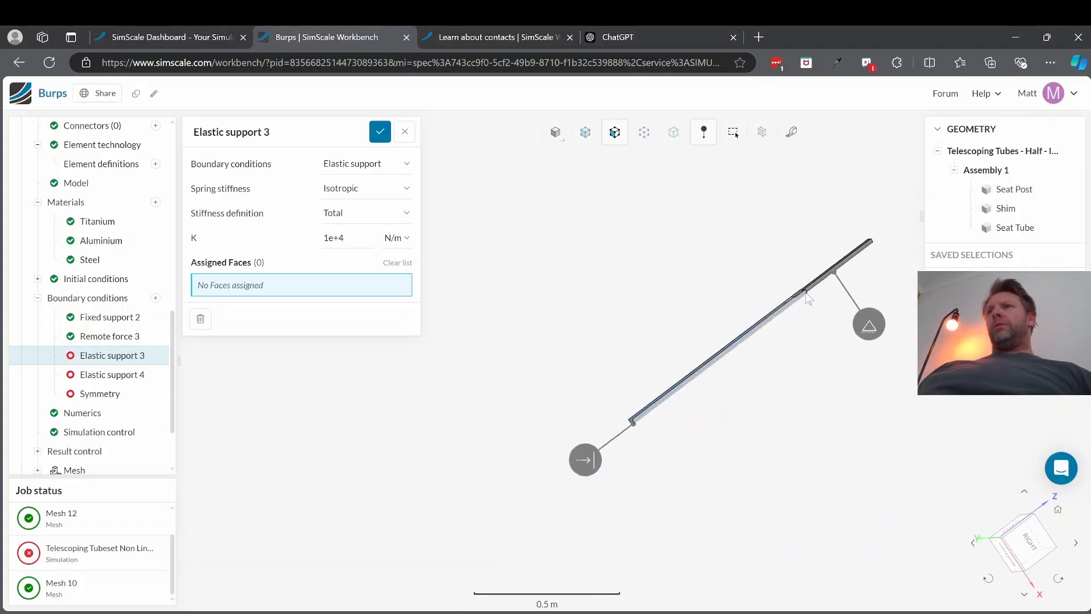
scroll(793, 299, "up", 3)
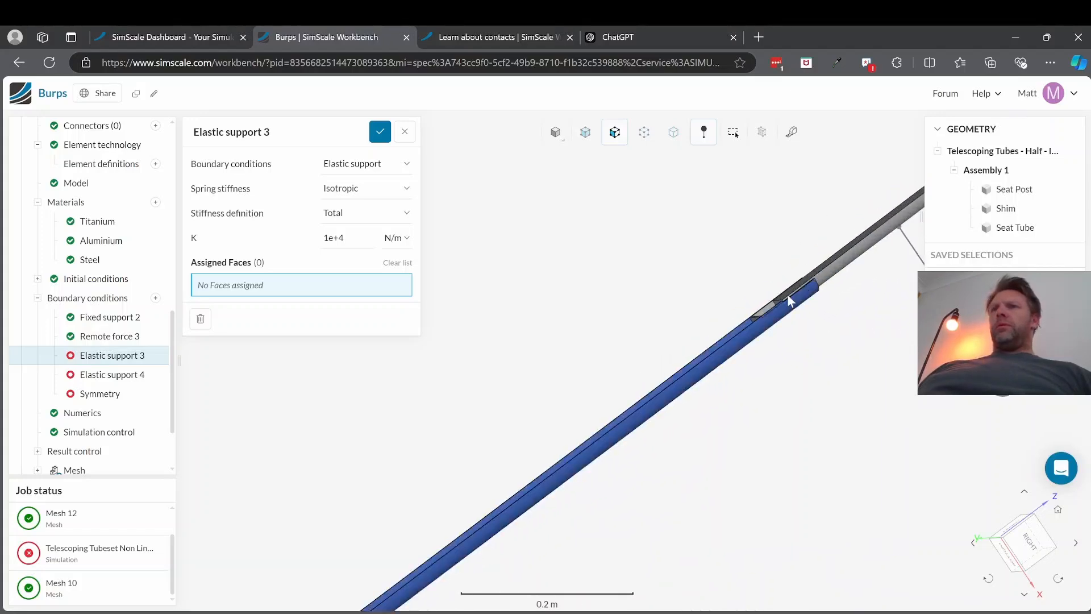
scroll(769, 303, "up", 3)
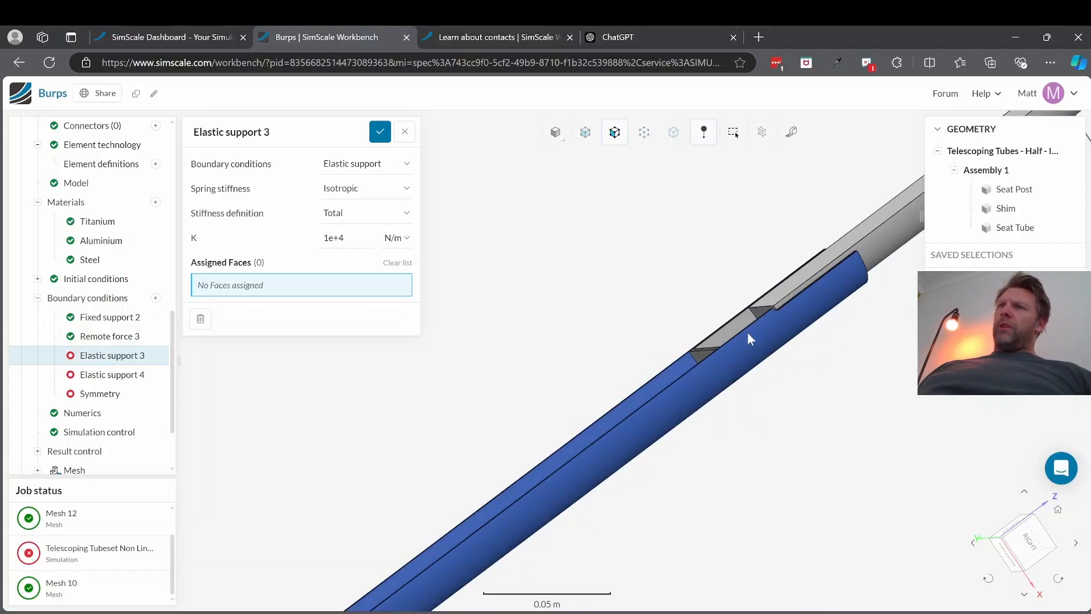
left_click_drag(753, 346, 776, 240)
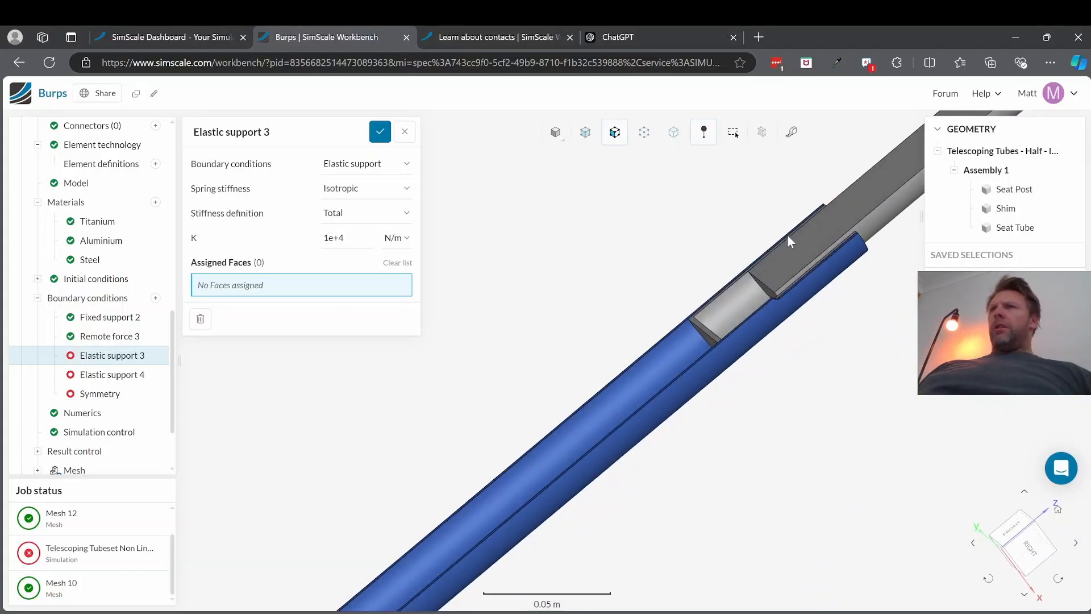
scroll(789, 236, "up", 1)
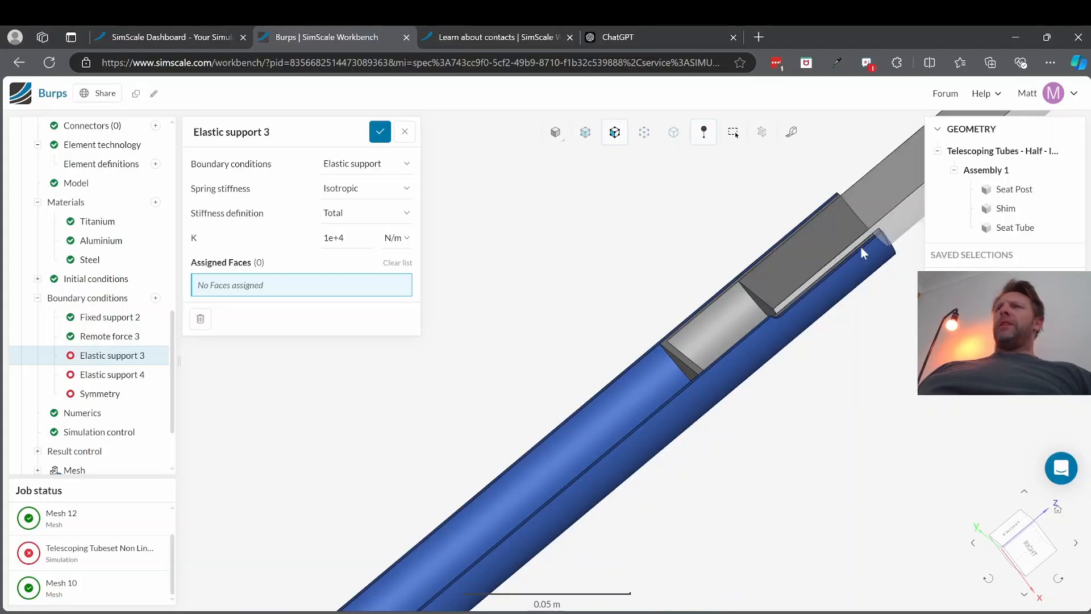
scroll(819, 250, "up", 2)
scroll(846, 230, "up", 2)
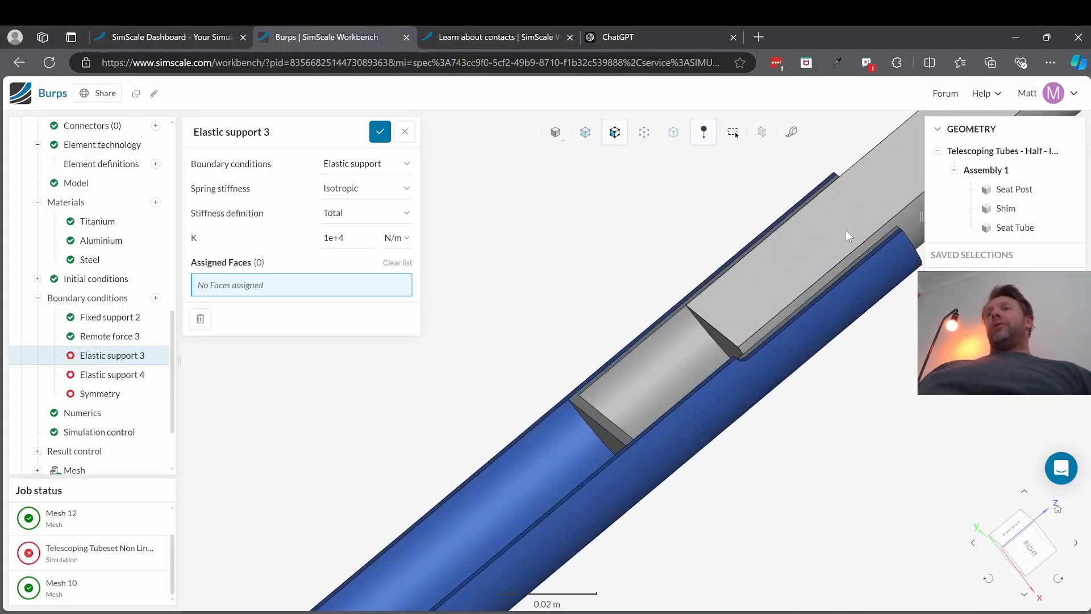
scroll(852, 238, "down", 1)
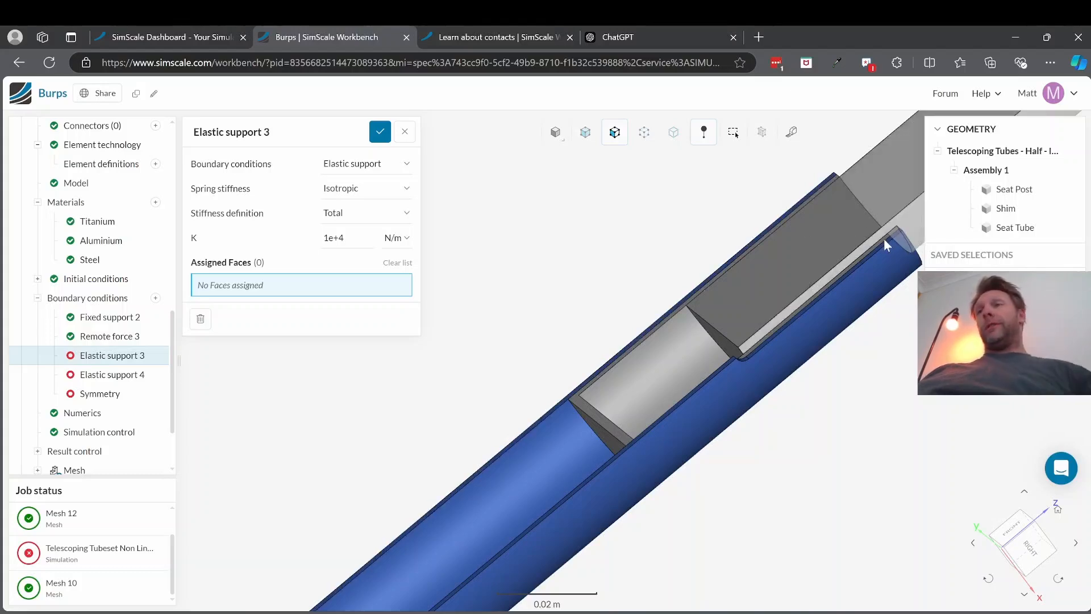
scroll(861, 250, "up", 3)
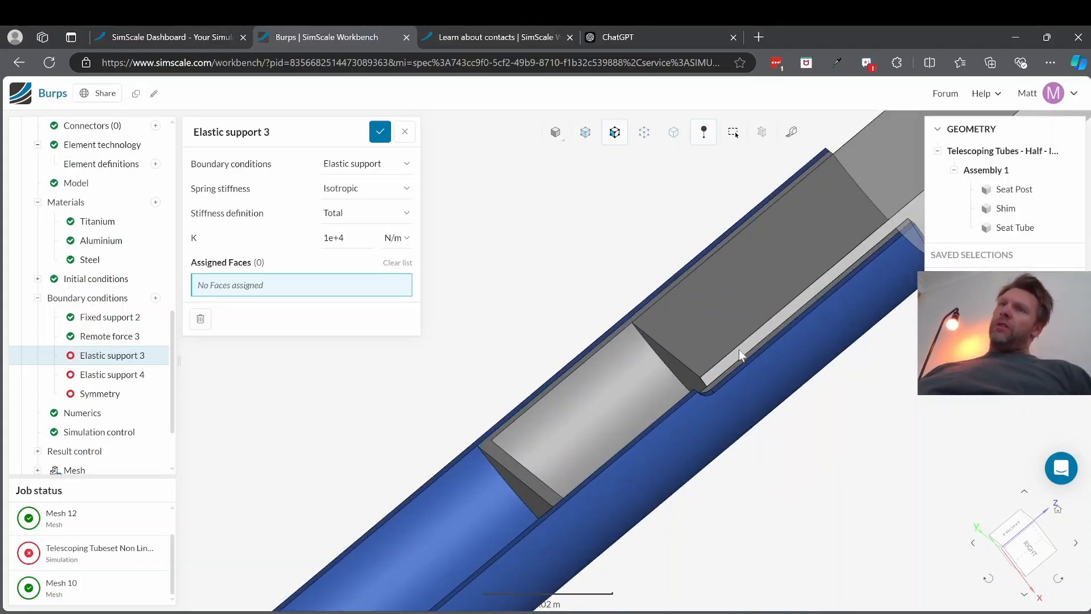
scroll(737, 356, "down", 2)
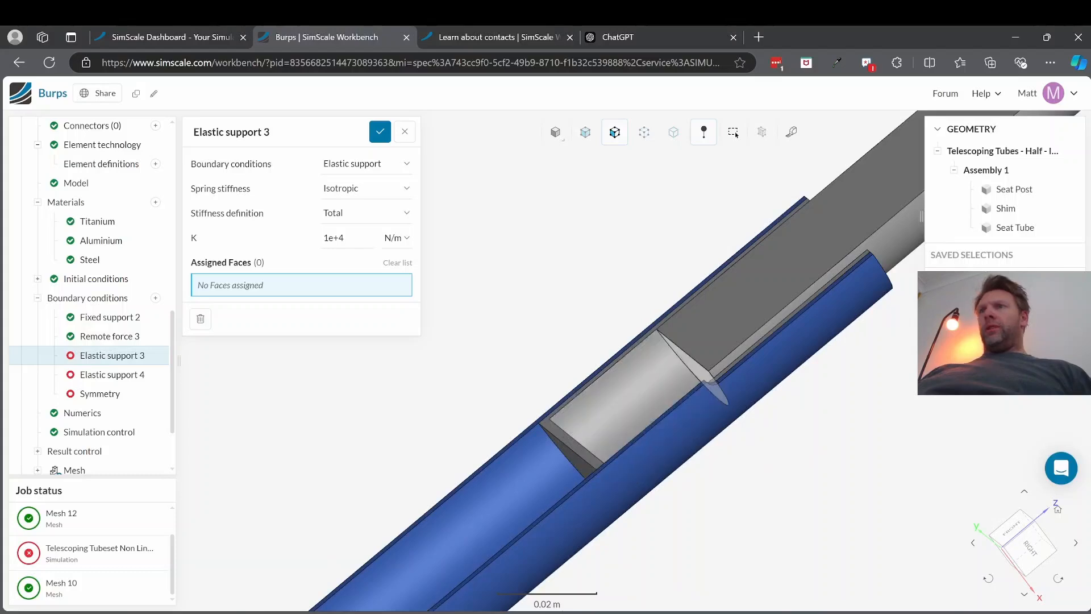
left_click(1069, 190)
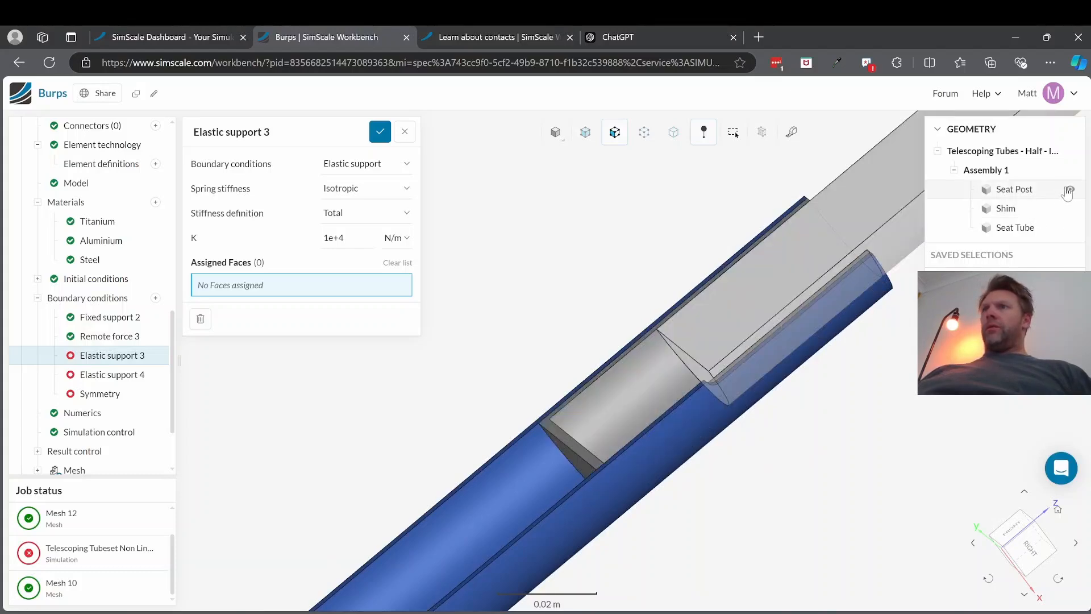
left_click(1070, 191)
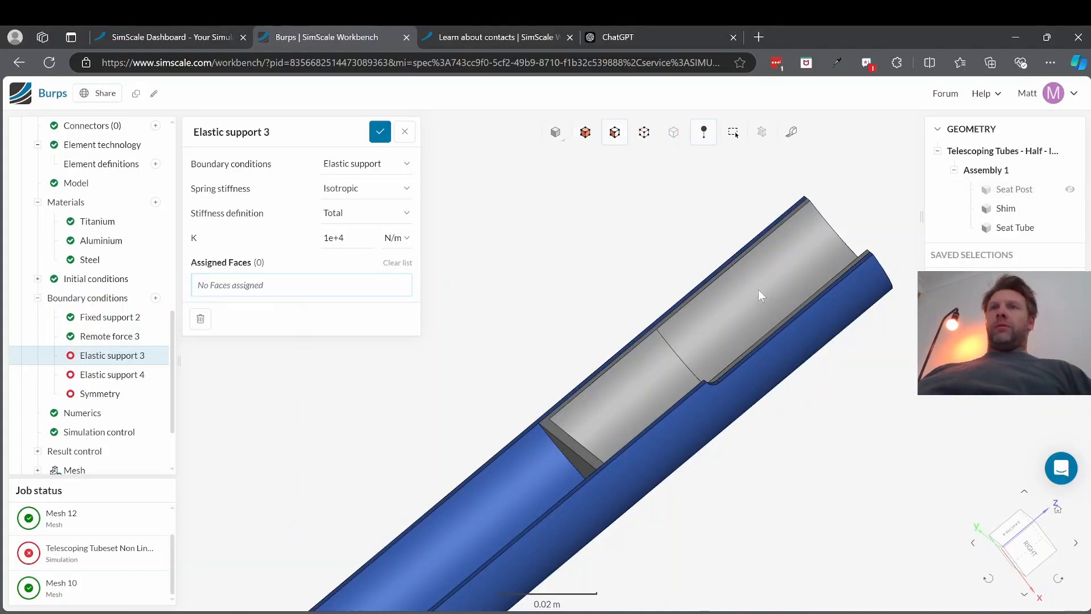
left_click(340, 292)
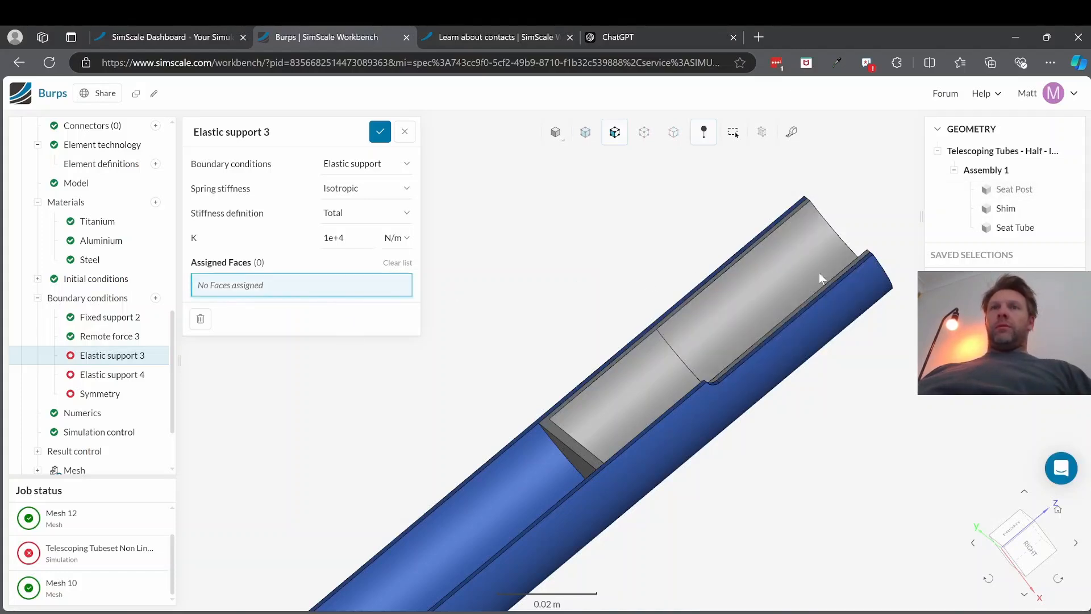
left_click(793, 273)
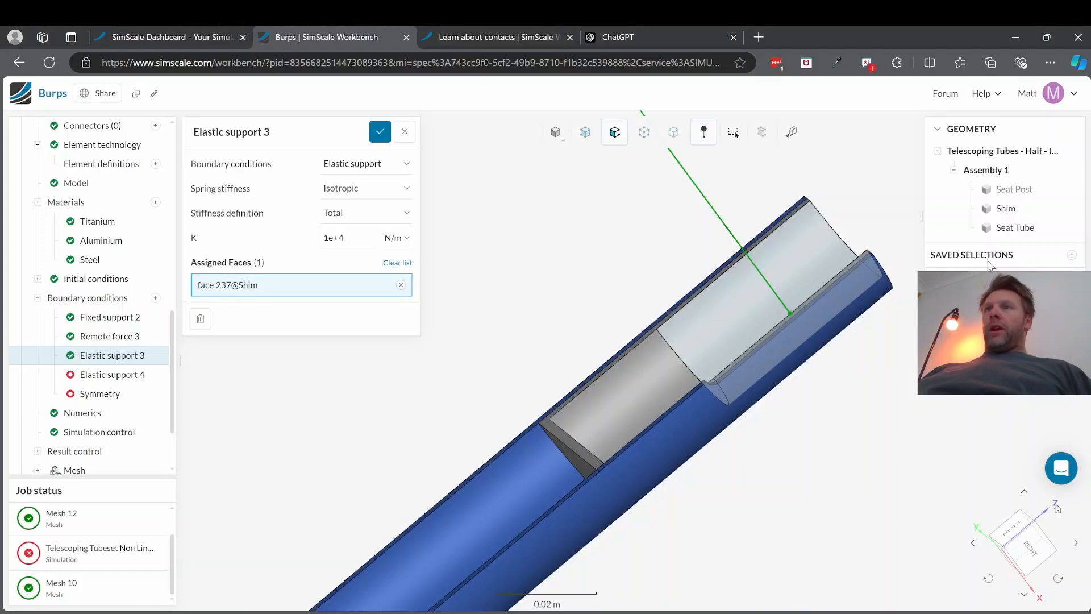
- With only the Seat Post shown, add its imprinted outer contact face, face 56@Seat Post, to Elastic support 3 and save
left_click(1073, 209)
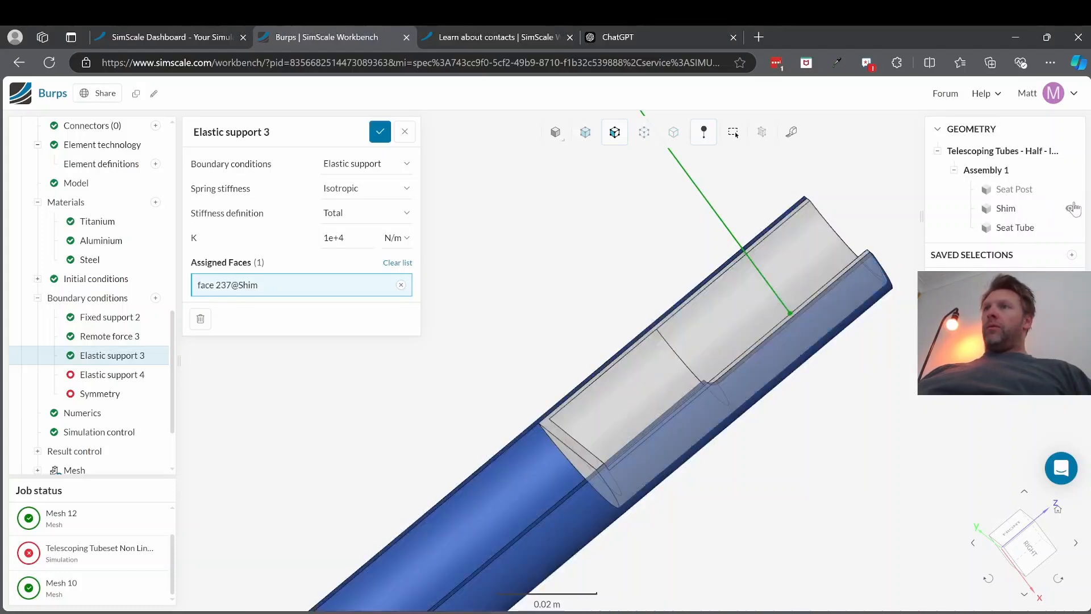
left_click(1071, 209)
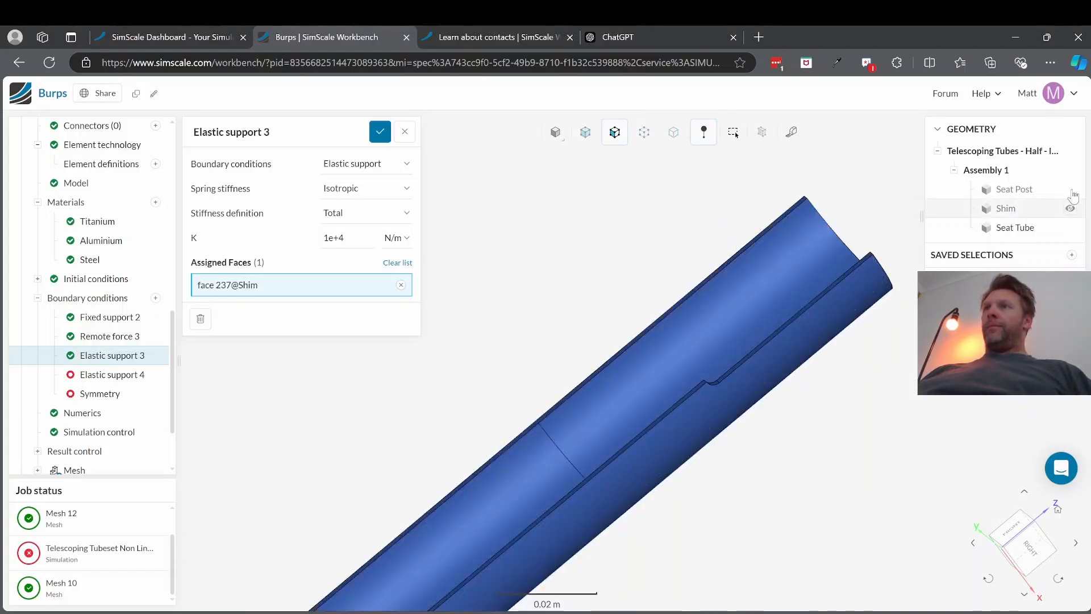
left_click(1071, 228)
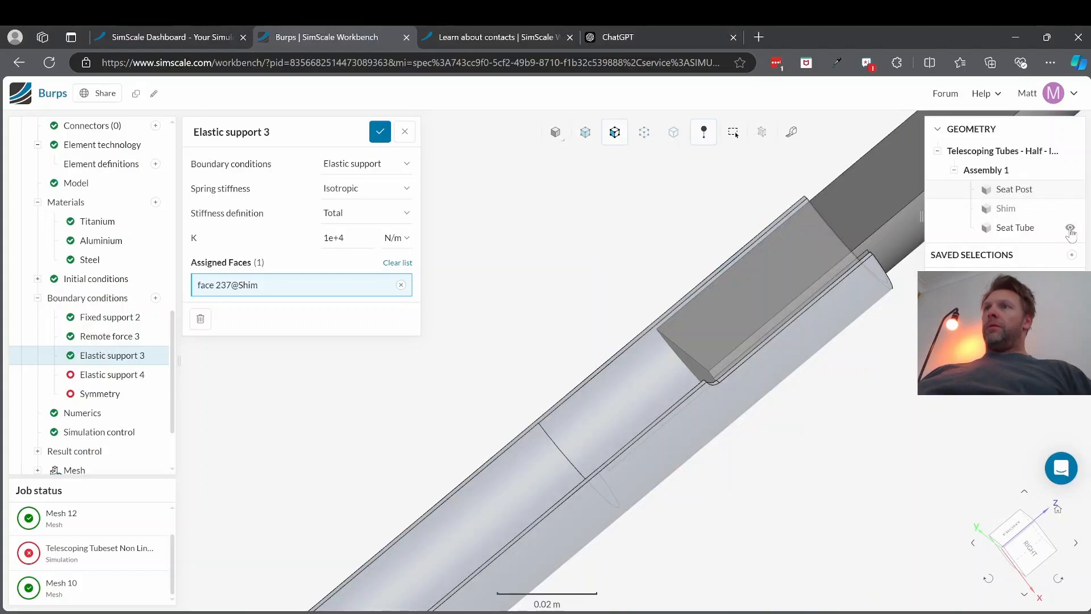
left_click(1063, 230)
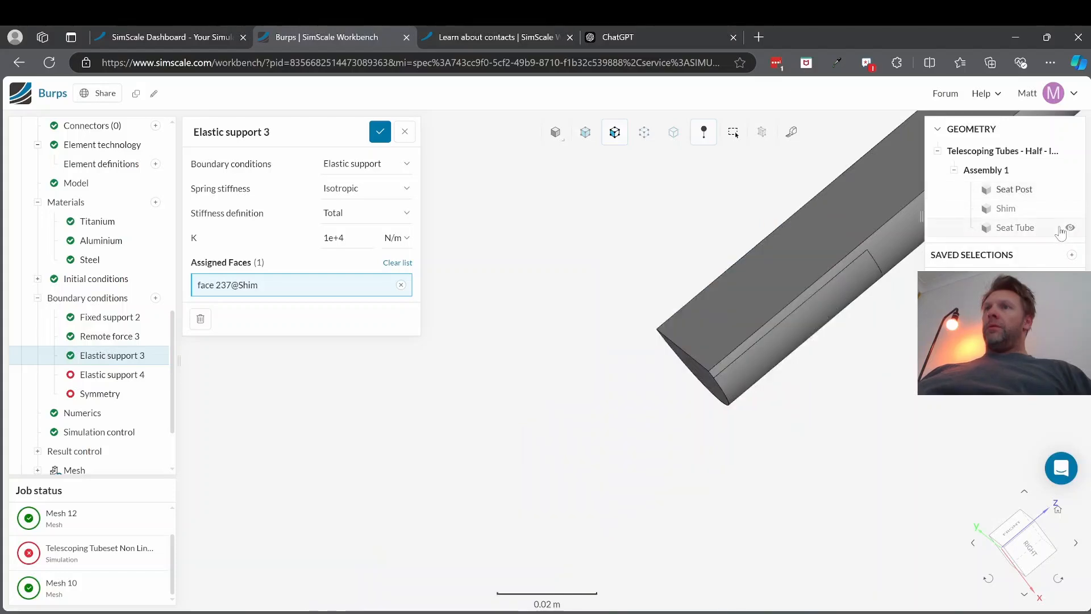
left_click(819, 312)
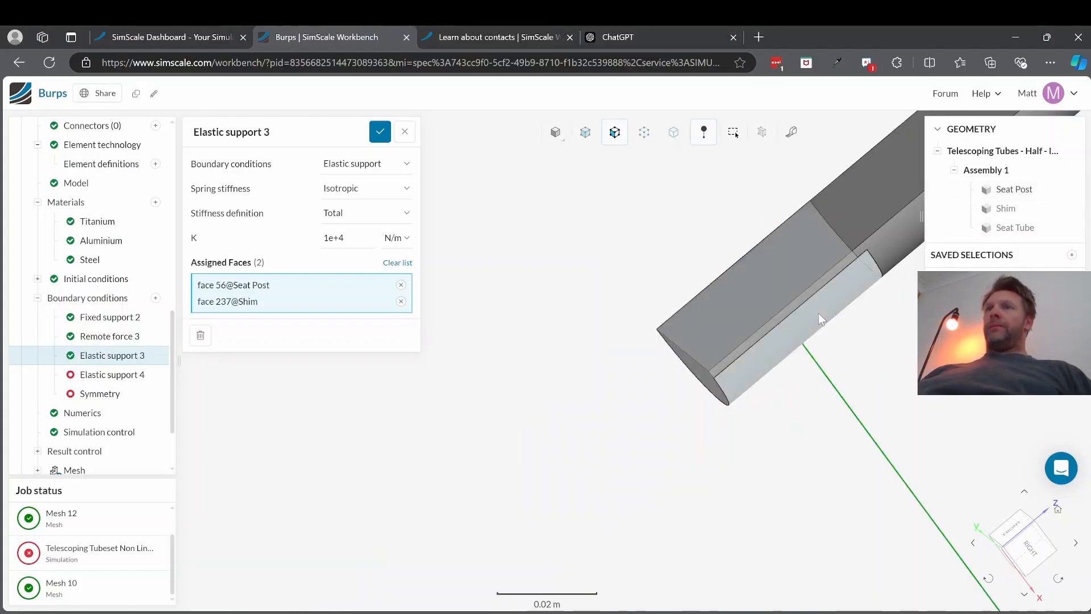
left_click(380, 132)
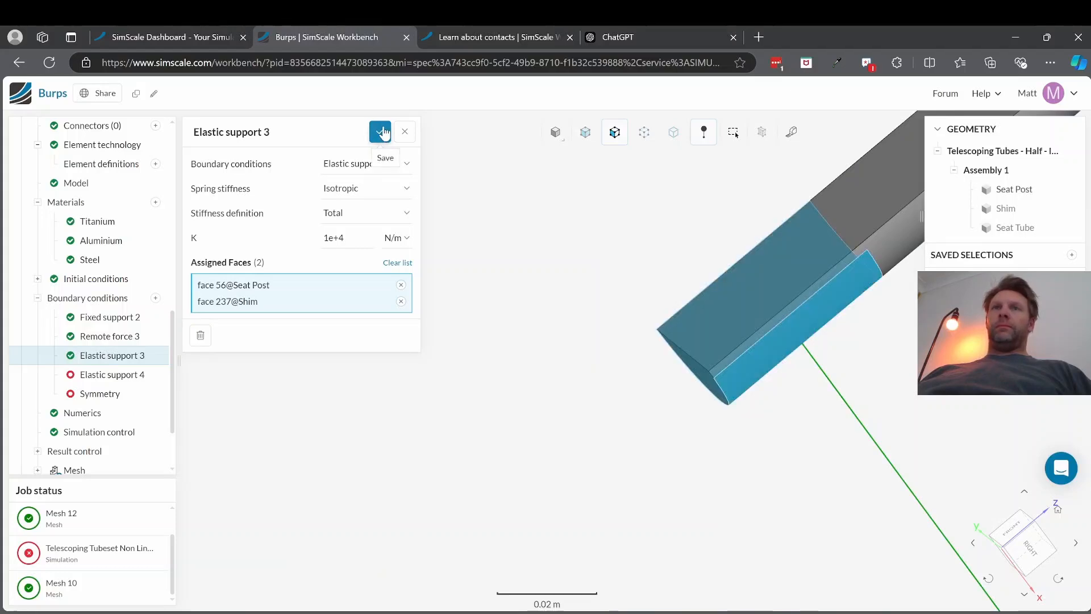
left_click(382, 131)
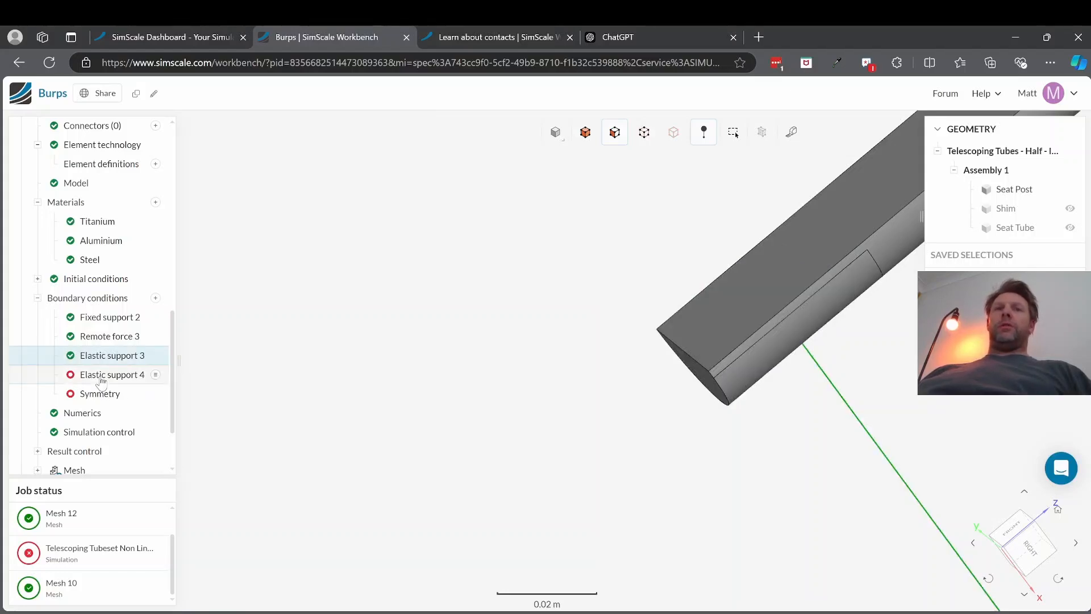
- Open the Elastic support 4 boundary condition and hide the Seat Post for face assignment
left_click(102, 376)
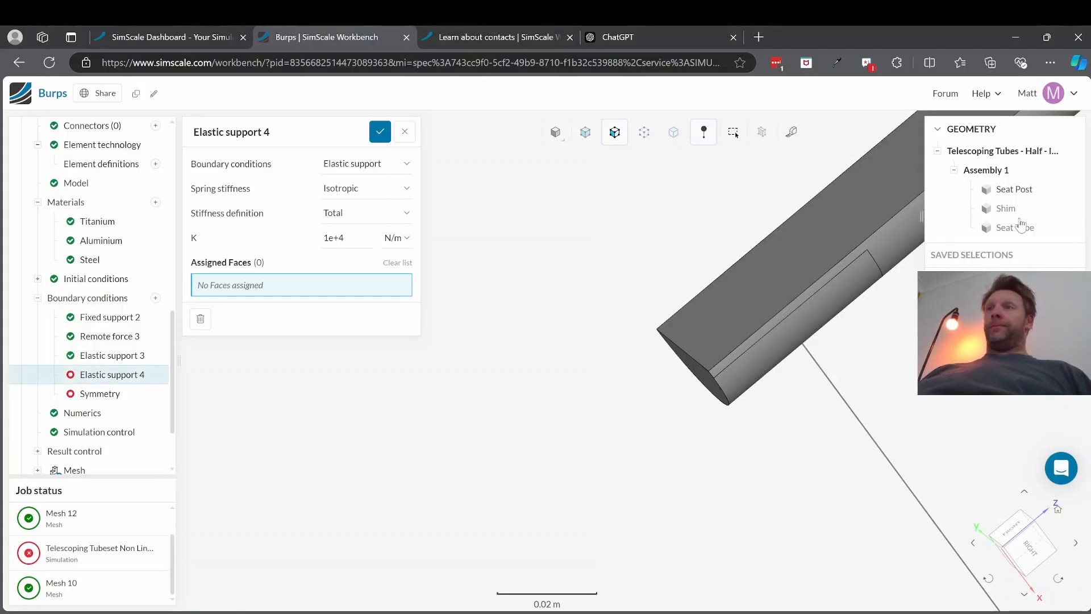
left_click(1068, 192)
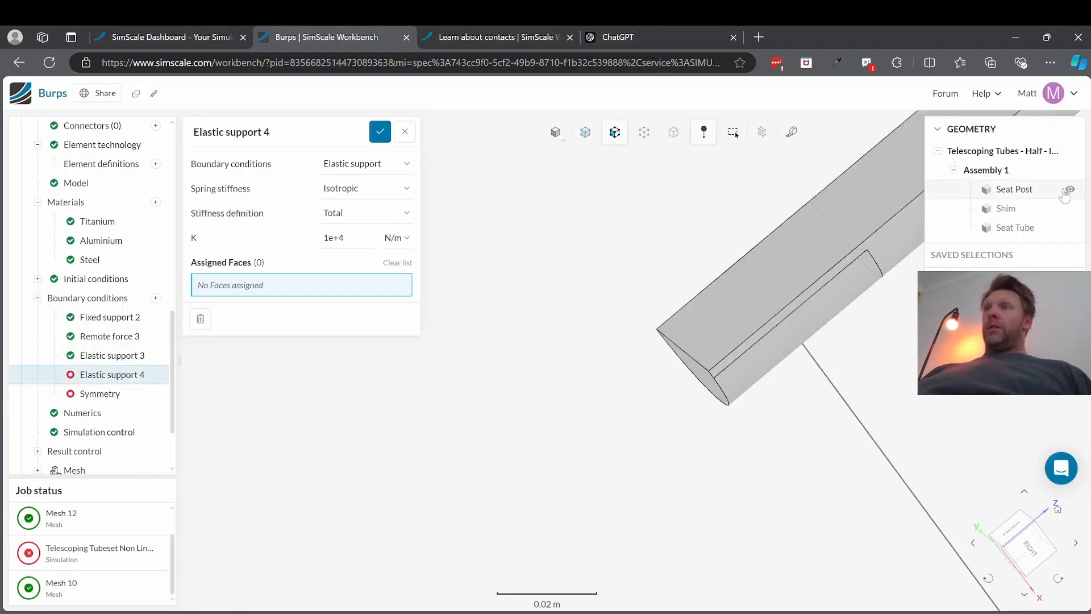
left_click(1069, 194)
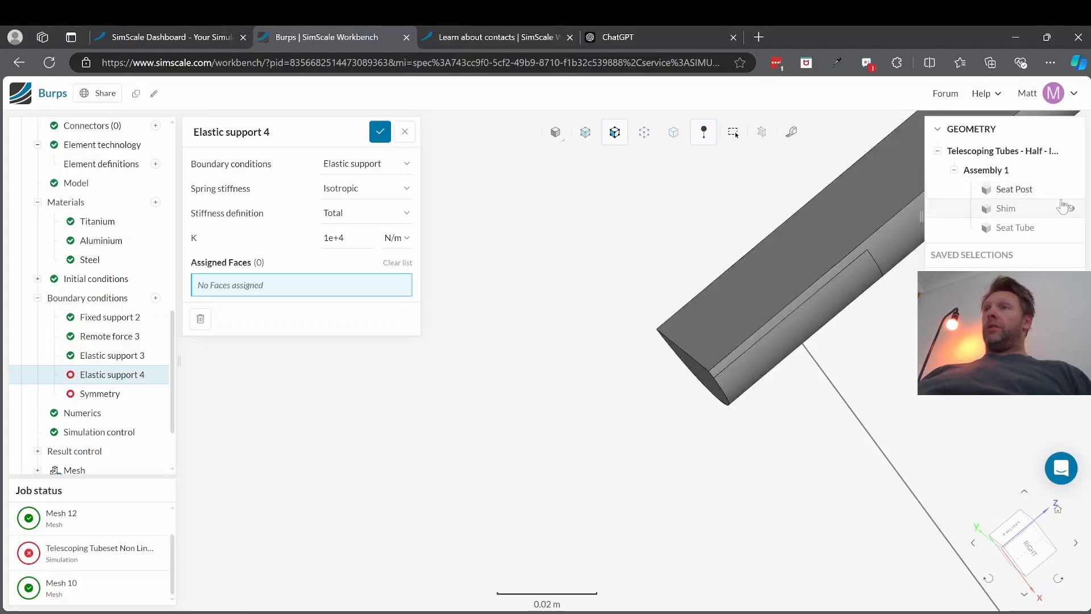
left_click(1069, 193)
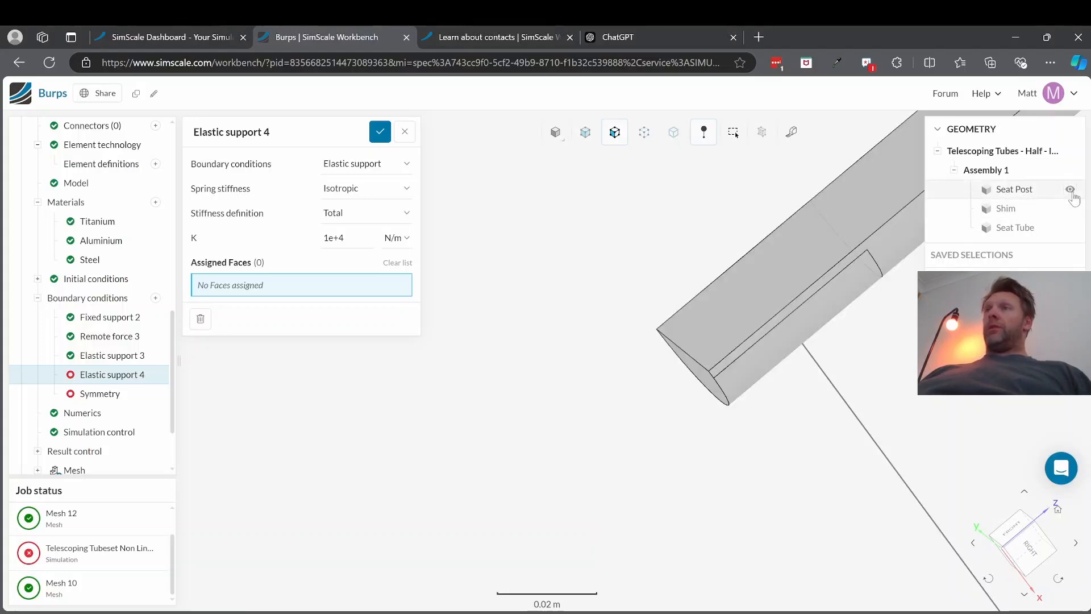
left_click(1071, 192)
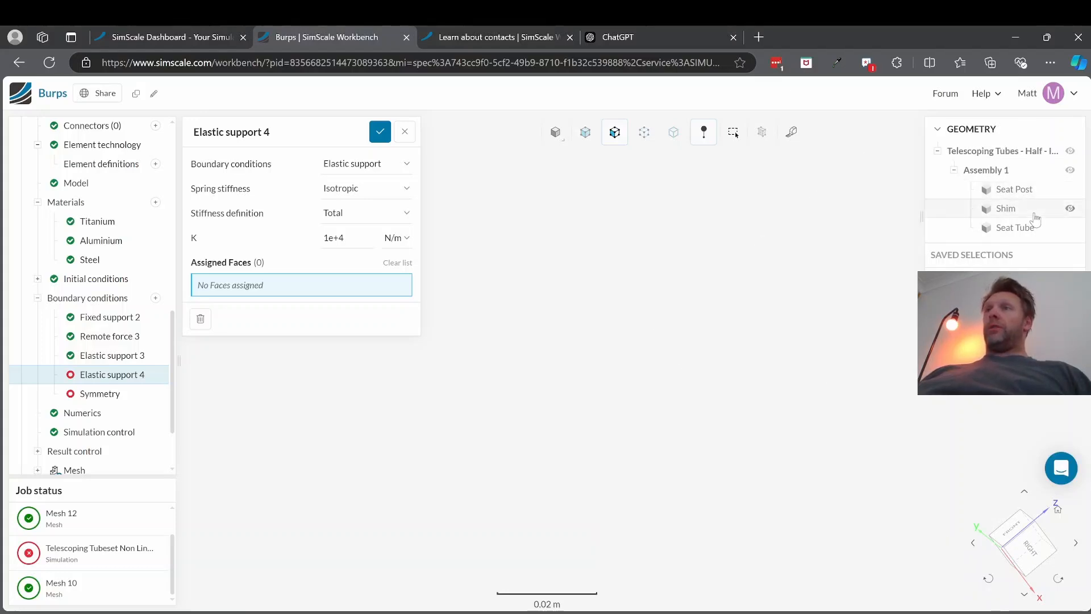
- Assign the shim's outer face and the seat tube's inner contact face to Elastic support 4 and save it
left_click(1070, 210)
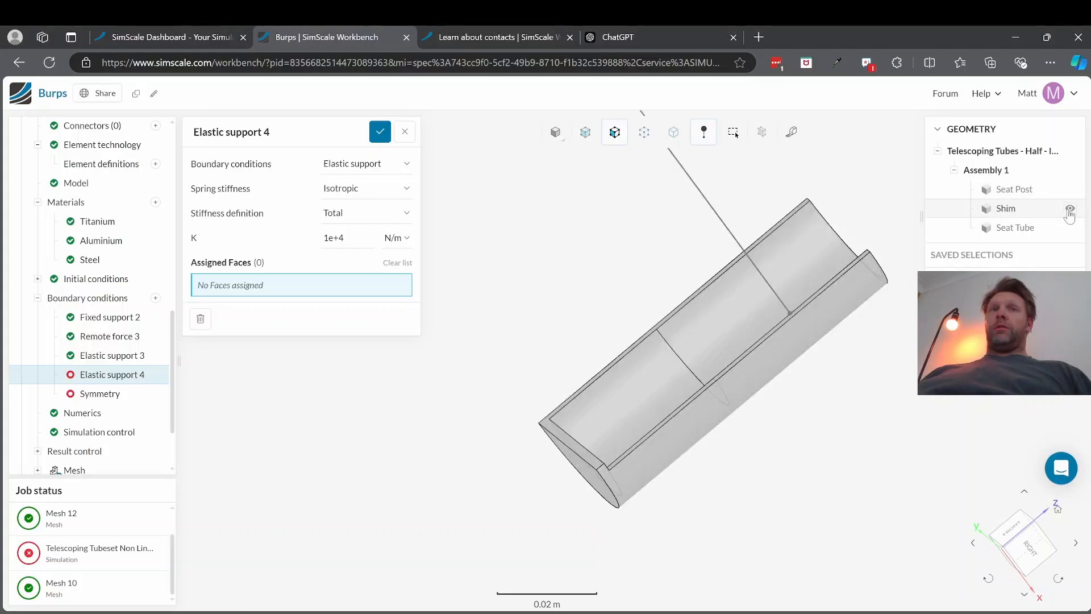
left_click(770, 362)
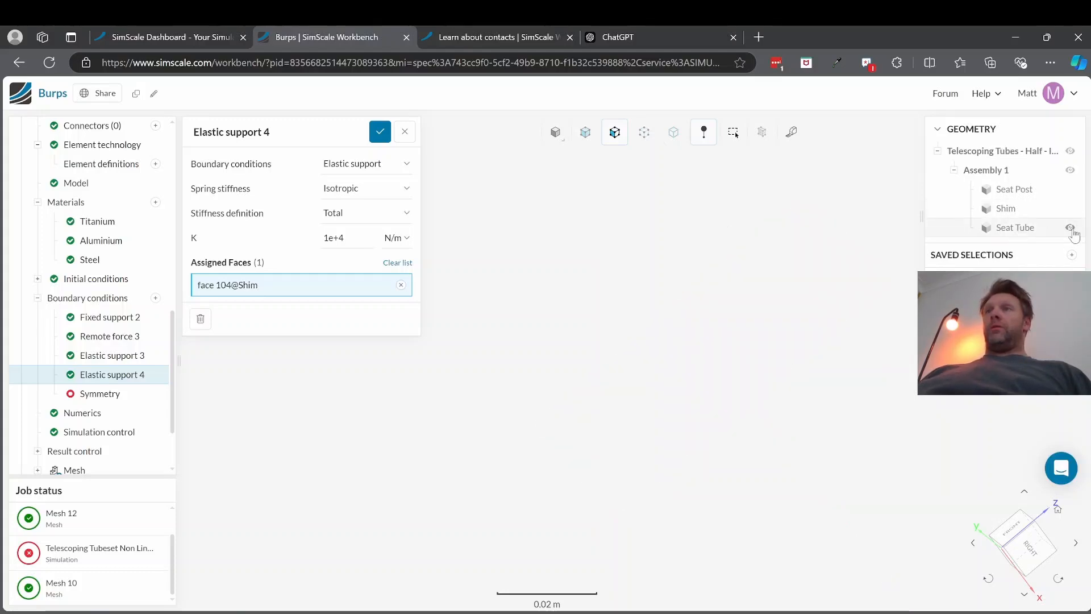
left_click(1069, 229)
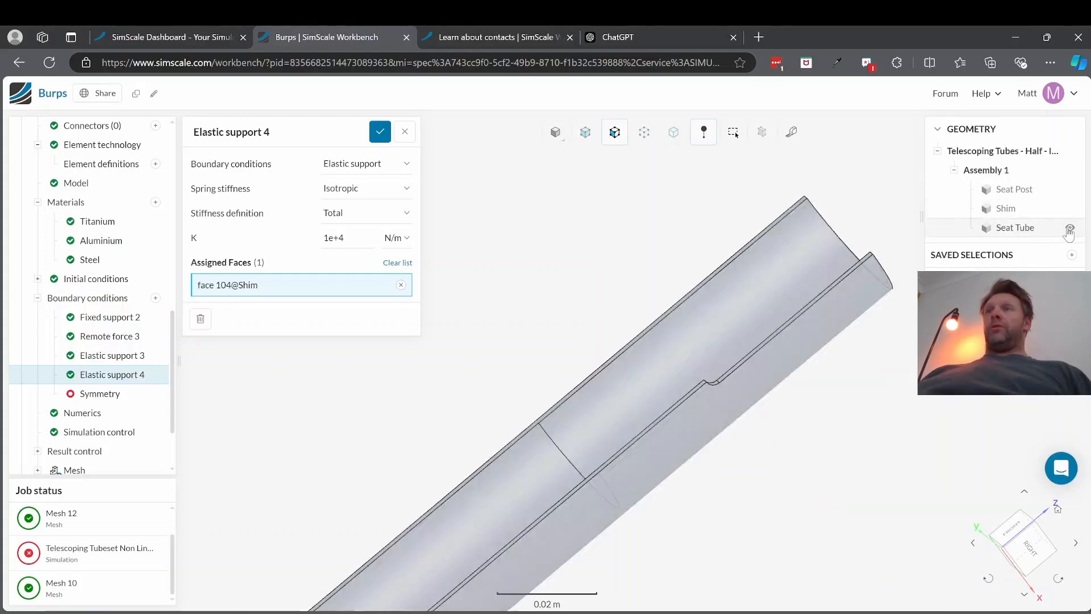
left_click(749, 300)
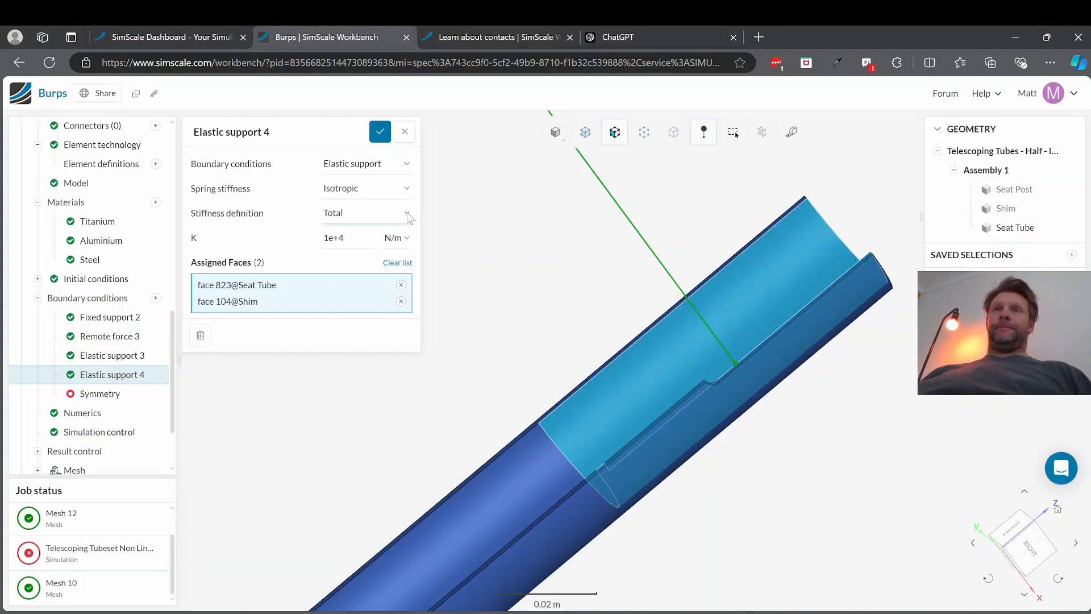
mouse_move(409, 218)
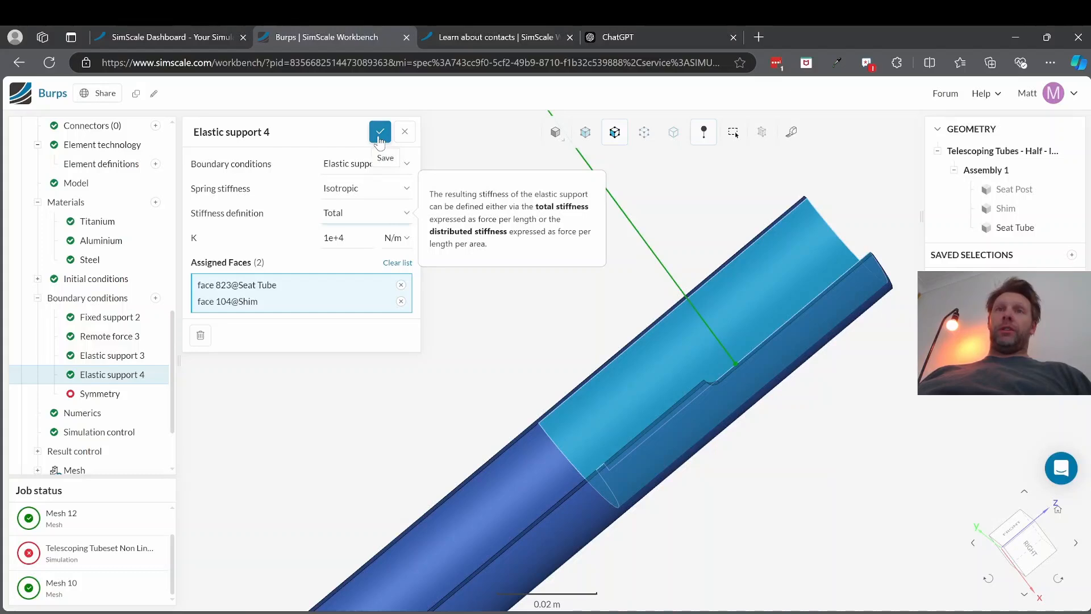
left_click(380, 136)
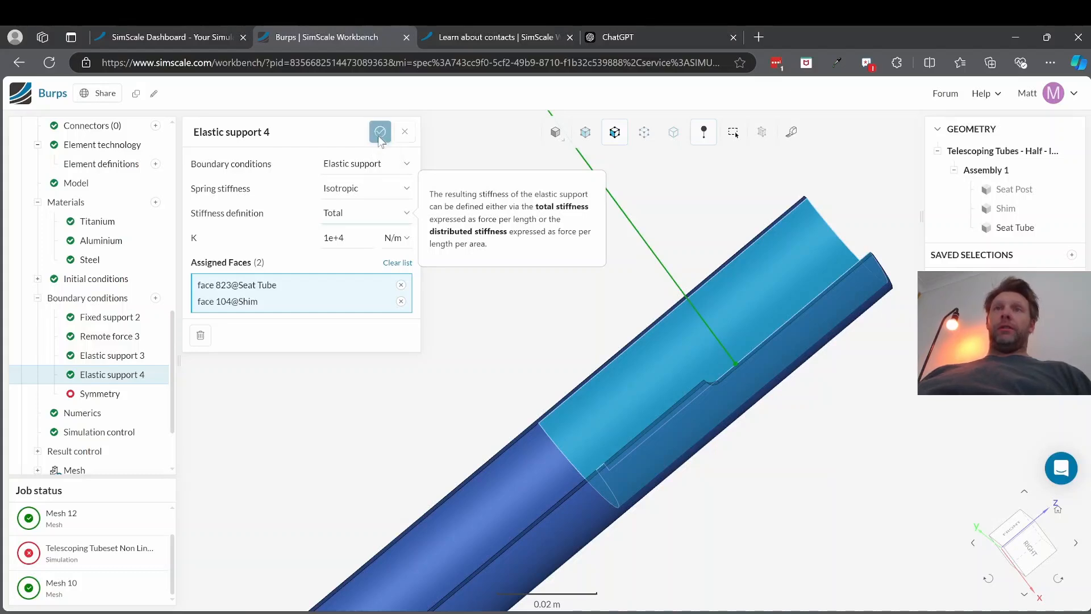
- Assign the flat cut-plane faces of the seat post, shim and seat tube to the Symmetry boundary condition and save it
left_click(100, 398)
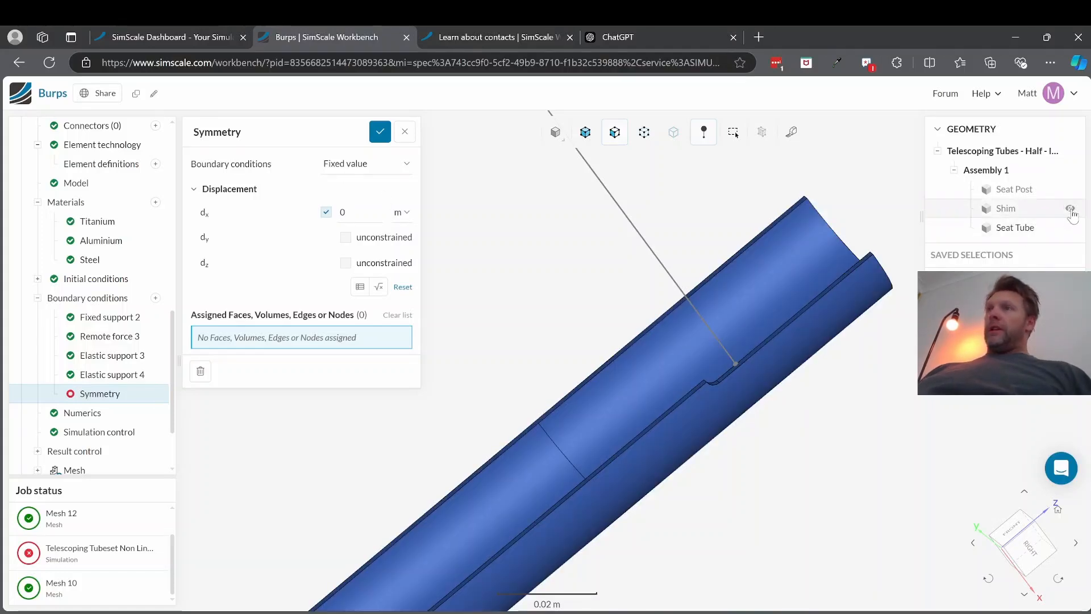
left_click(1071, 211)
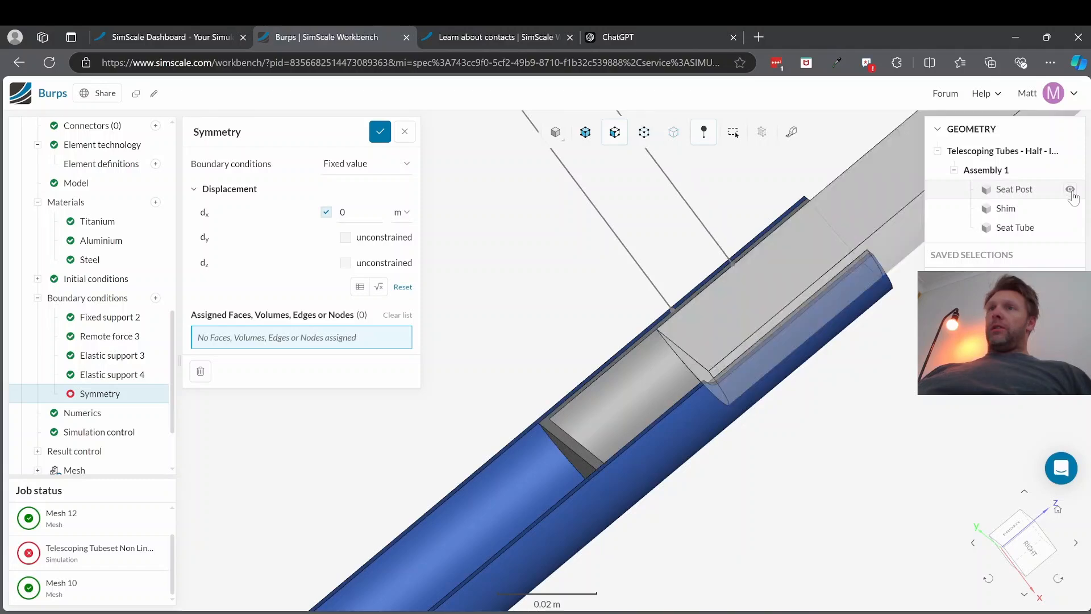
left_click(1071, 191)
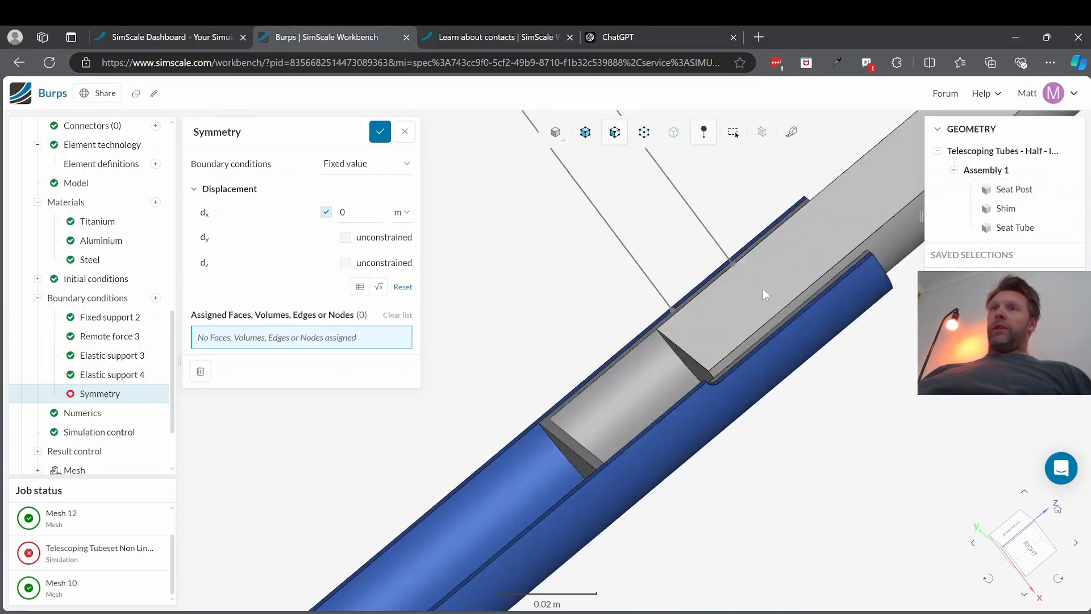
left_click(680, 312)
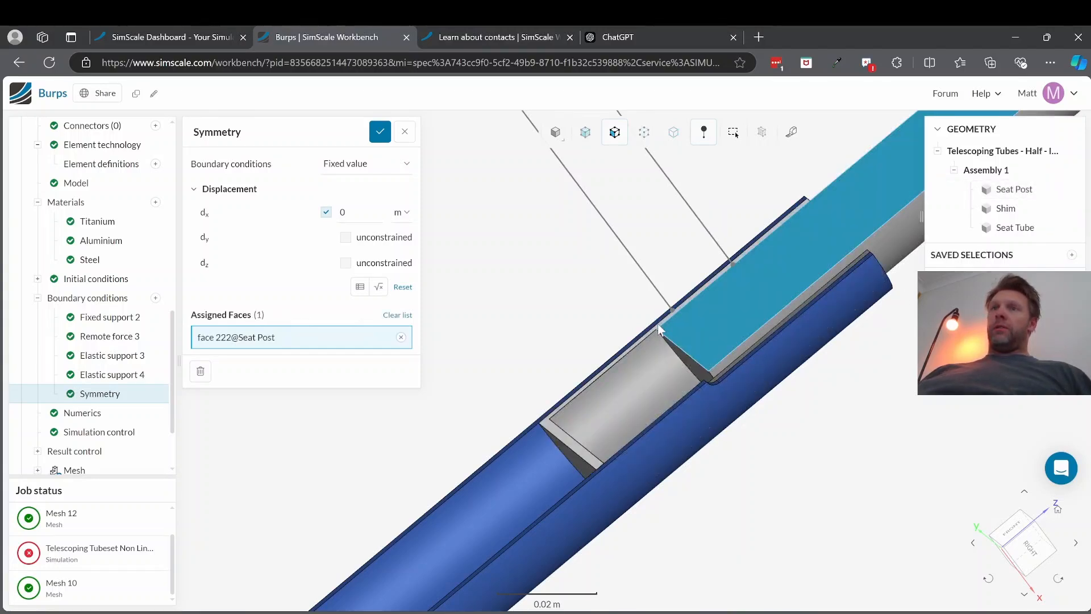
left_click(658, 330)
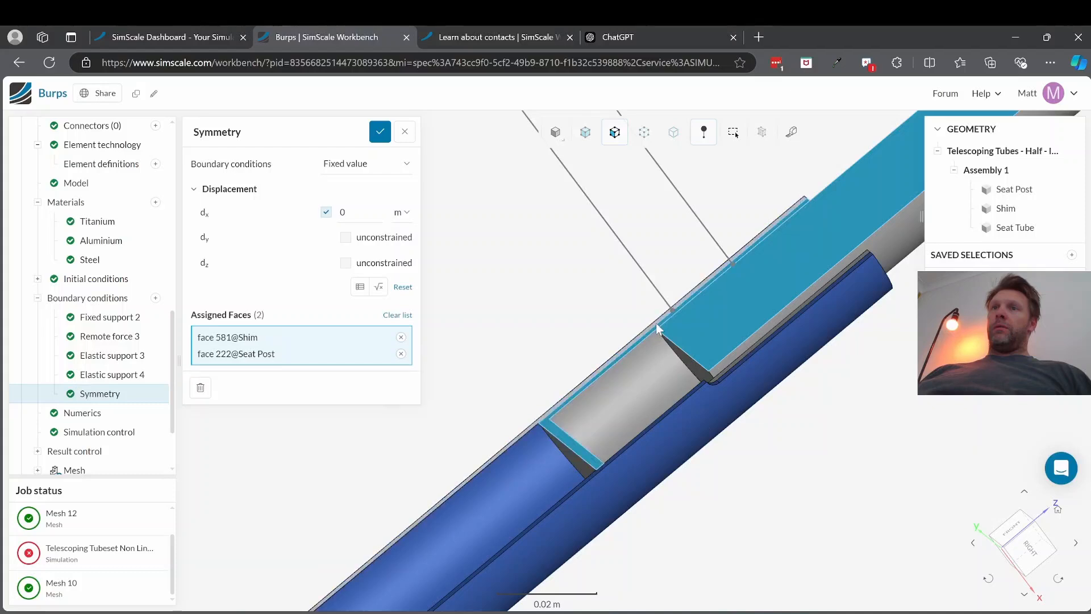
left_click(658, 328)
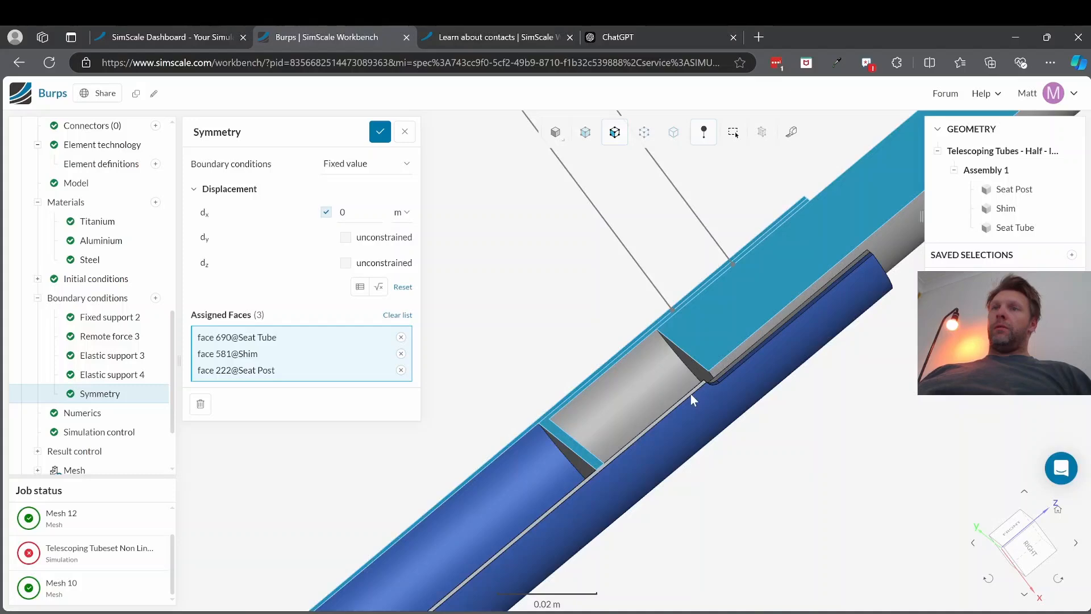
left_click(691, 394)
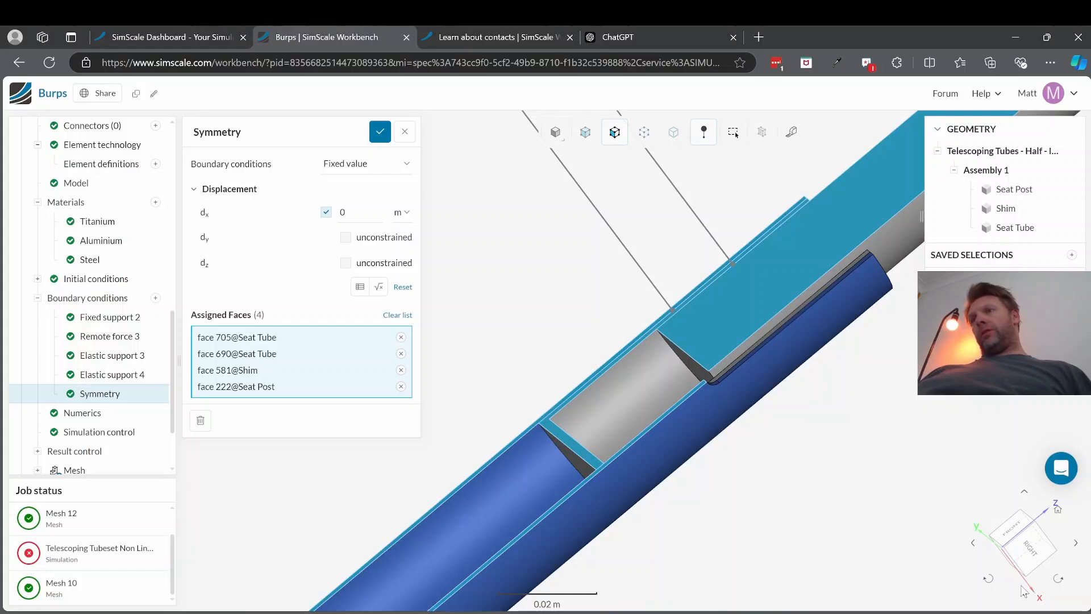
left_click_drag(872, 555, 832, 515)
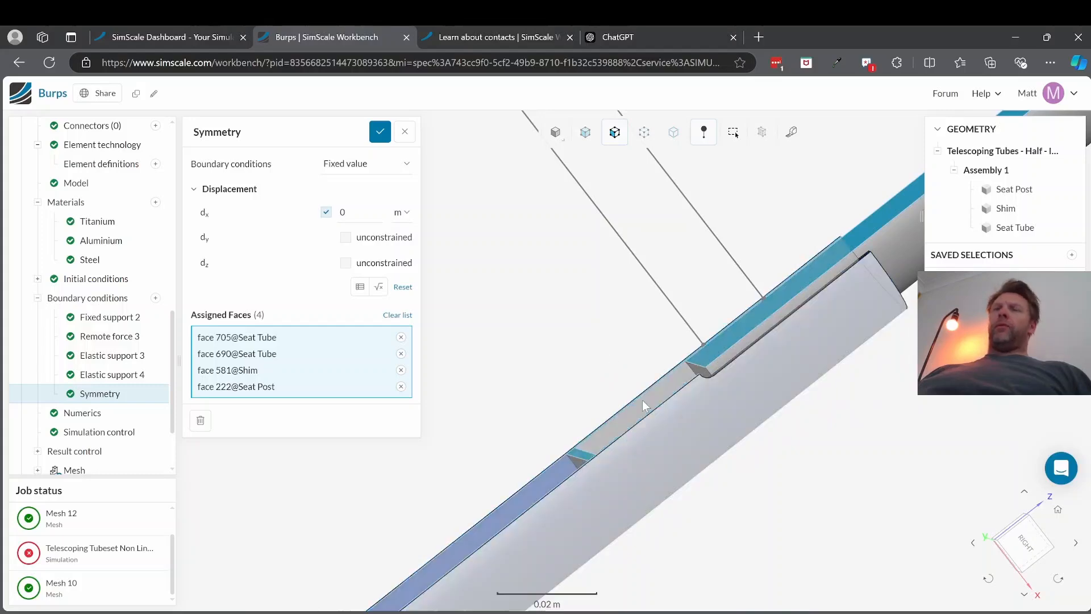
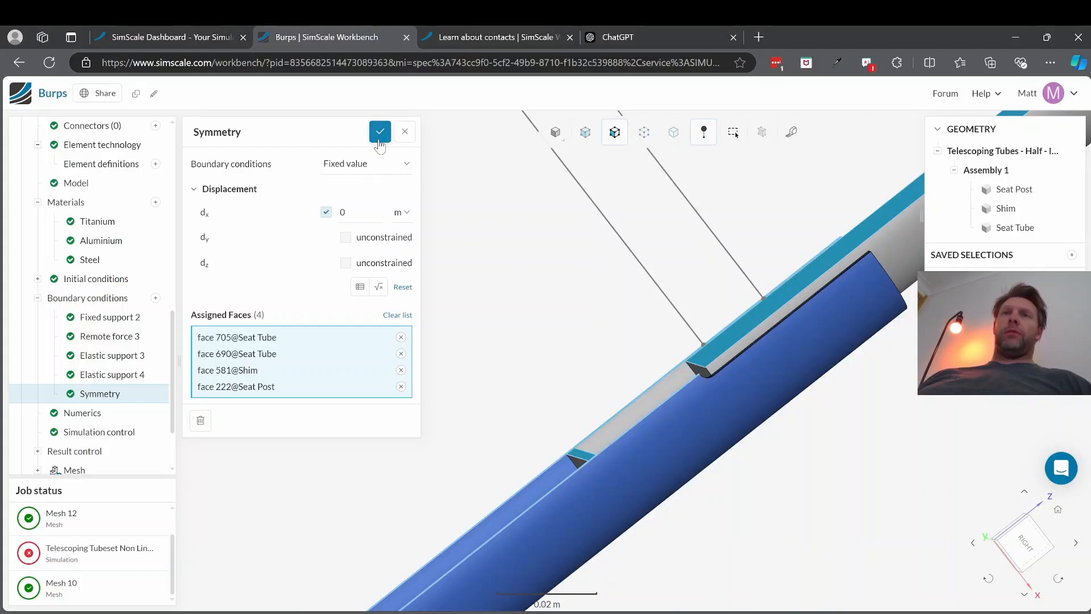
left_click(380, 132)
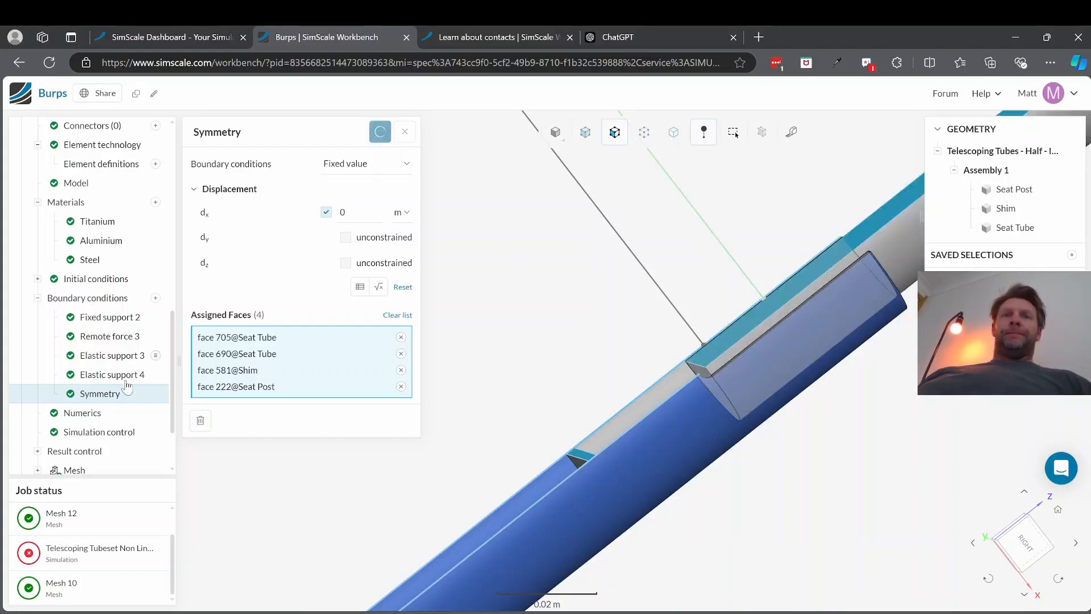
- Add a local element size refinement to the mesh
scroll(126, 387, "down", 1)
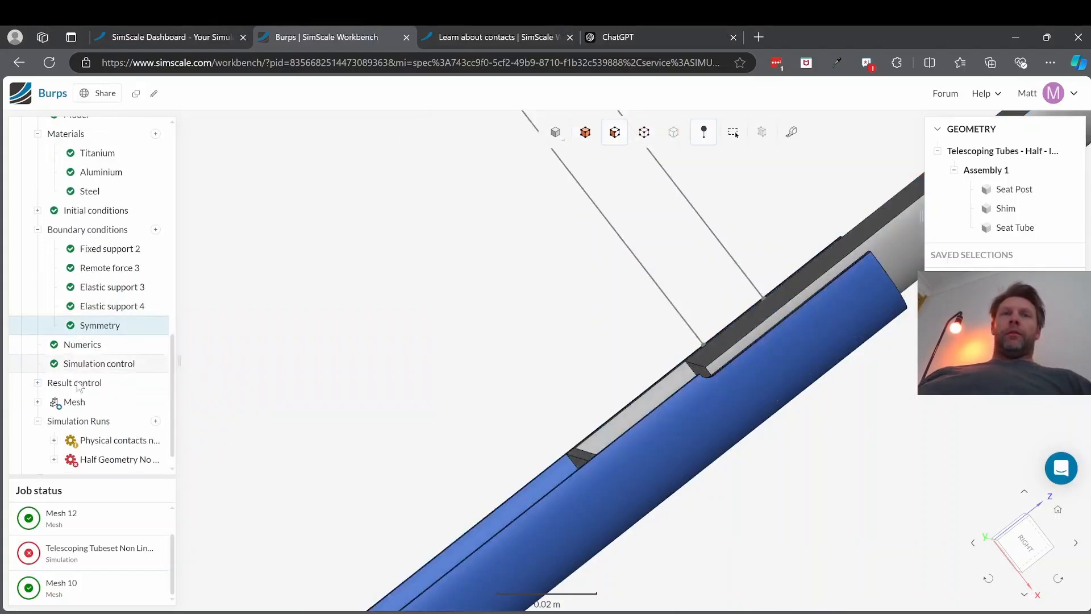
left_click(71, 403)
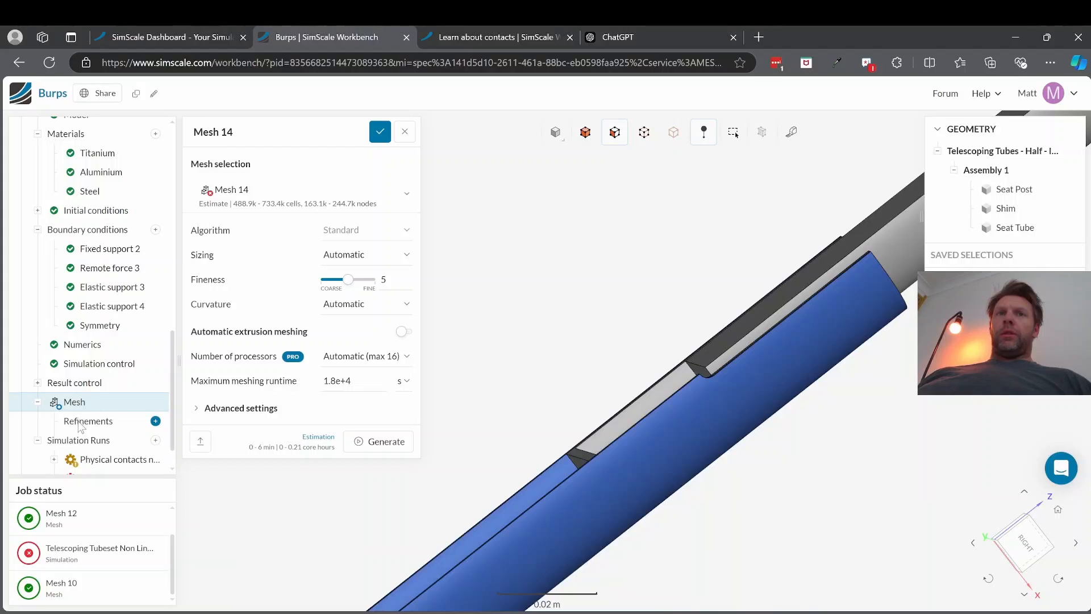
left_click(80, 427)
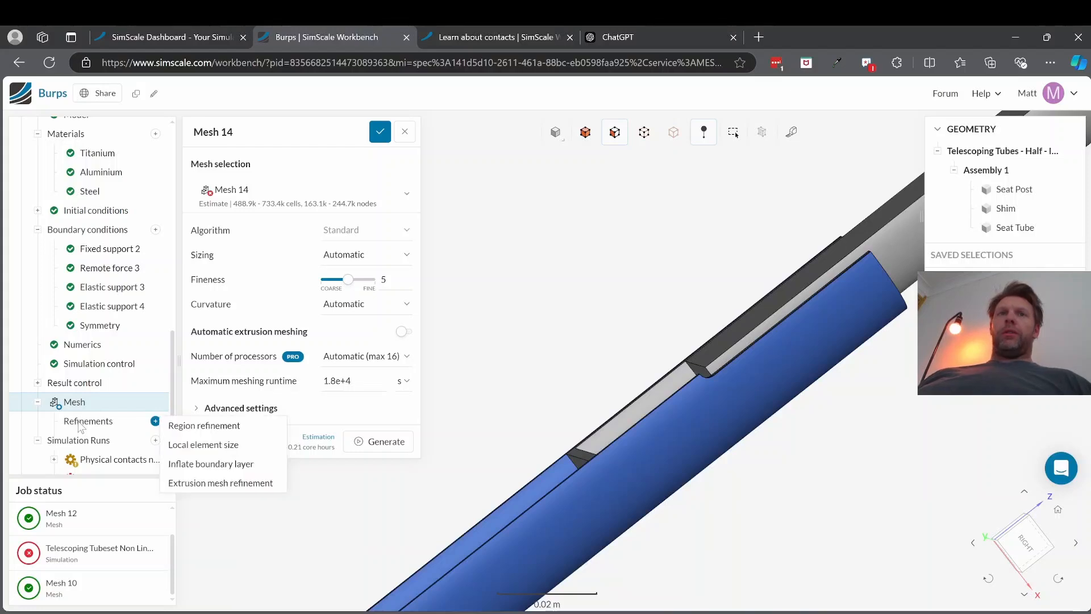
left_click(203, 445)
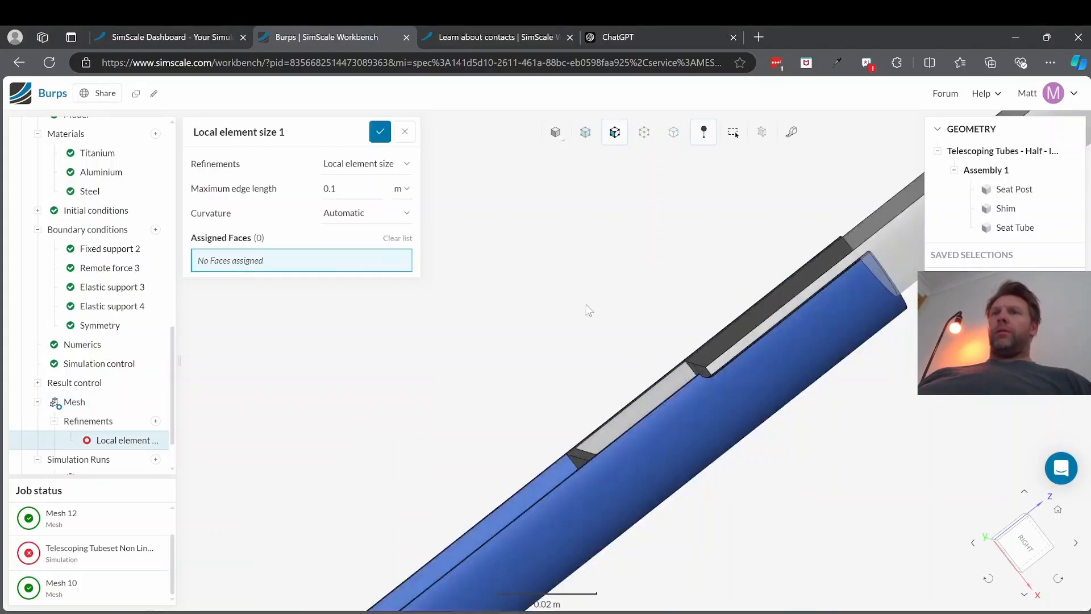
- Hide the seat post and shim, and assign the seat tube's inner contact face to the local element size refinement
left_click_drag(654, 376, 617, 414)
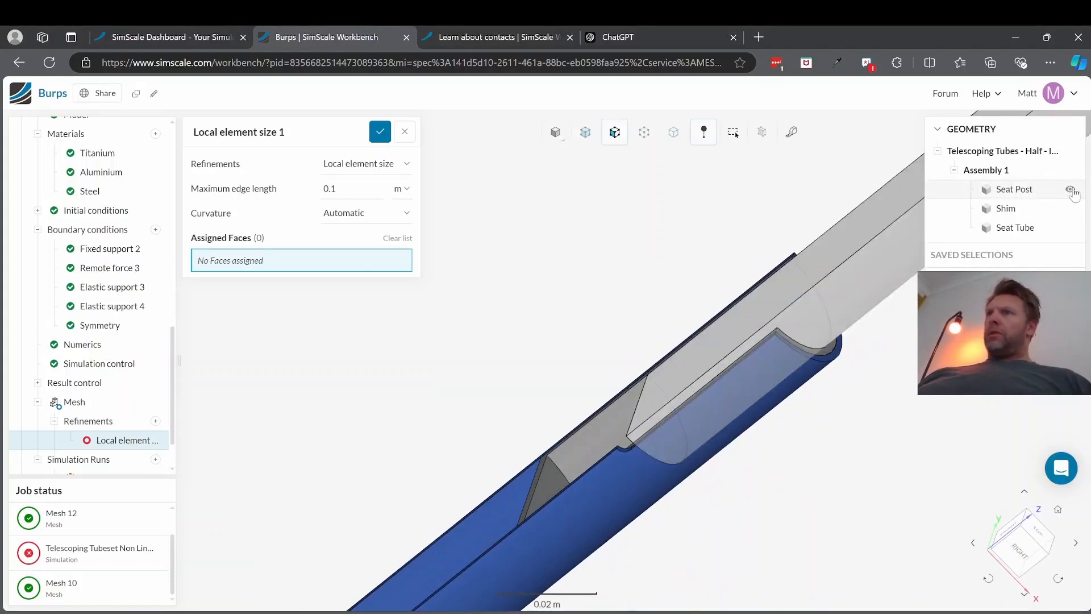
left_click(1071, 191)
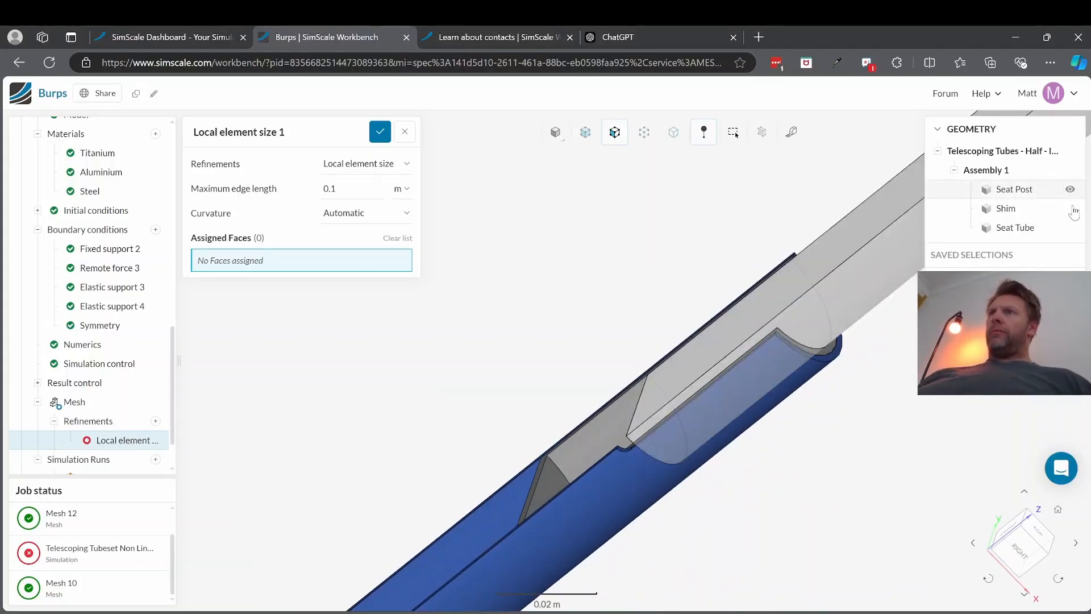
left_click(1070, 210)
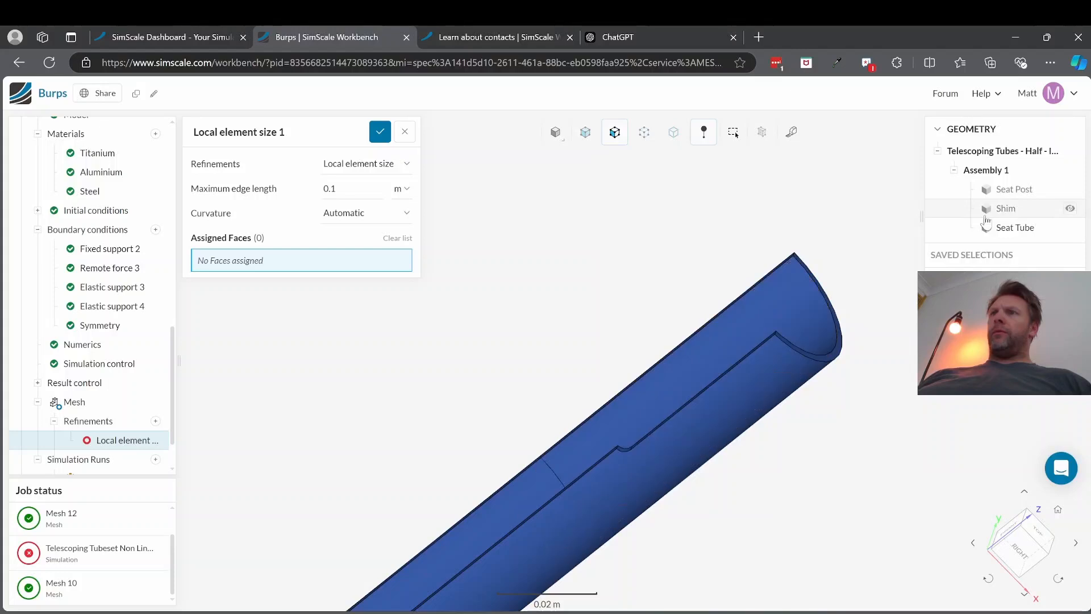
left_click(660, 398)
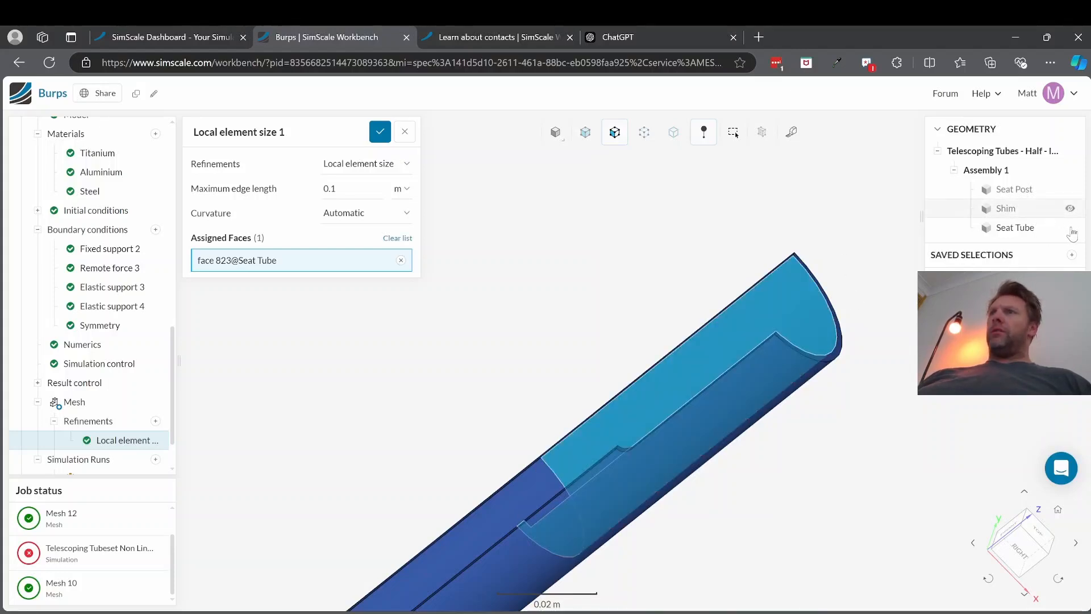
- Show only the shim and add its outer face and upper inner contact face to the refinement
left_click(1070, 228)
left_click(1071, 230)
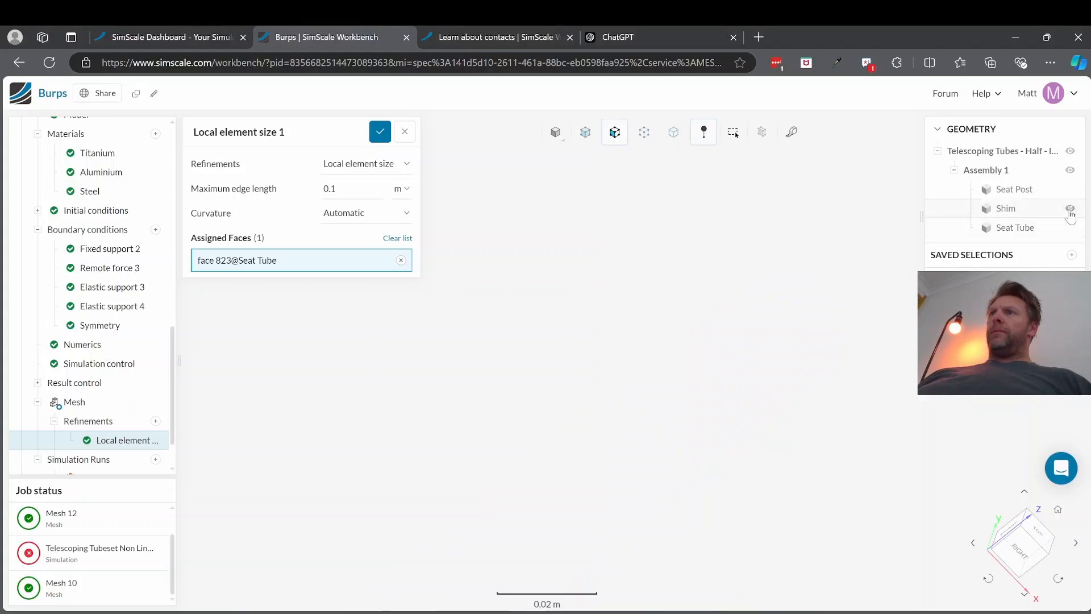
left_click(1071, 209)
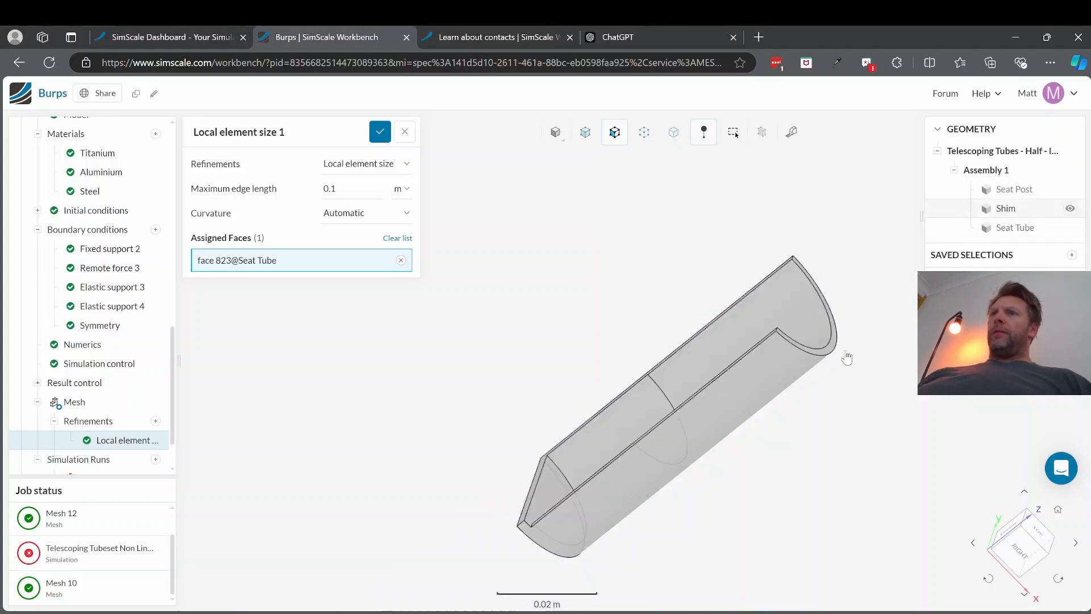
left_click(723, 401)
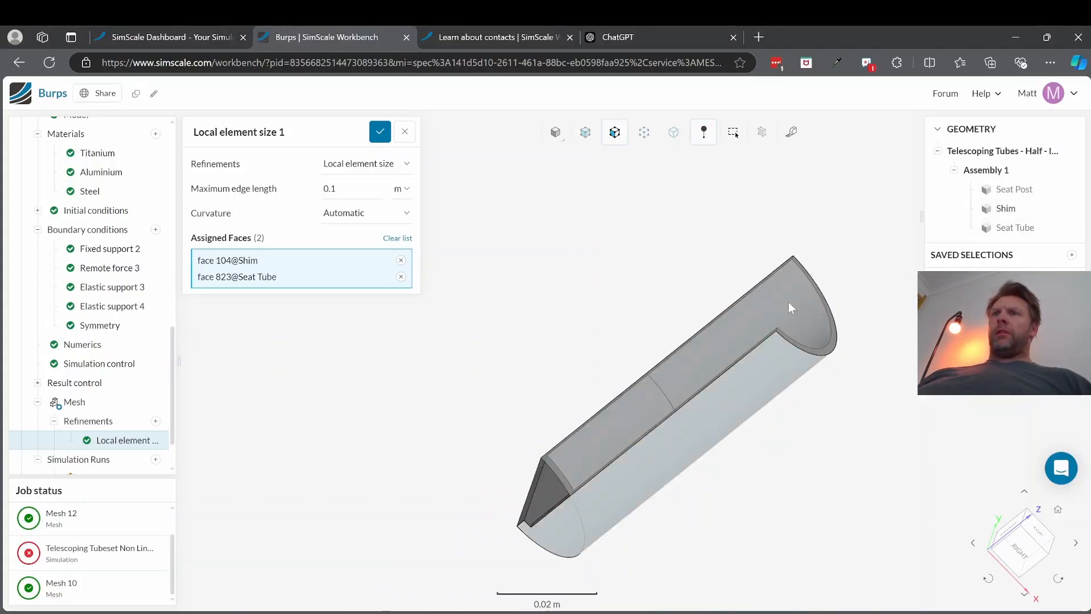
left_click(789, 304)
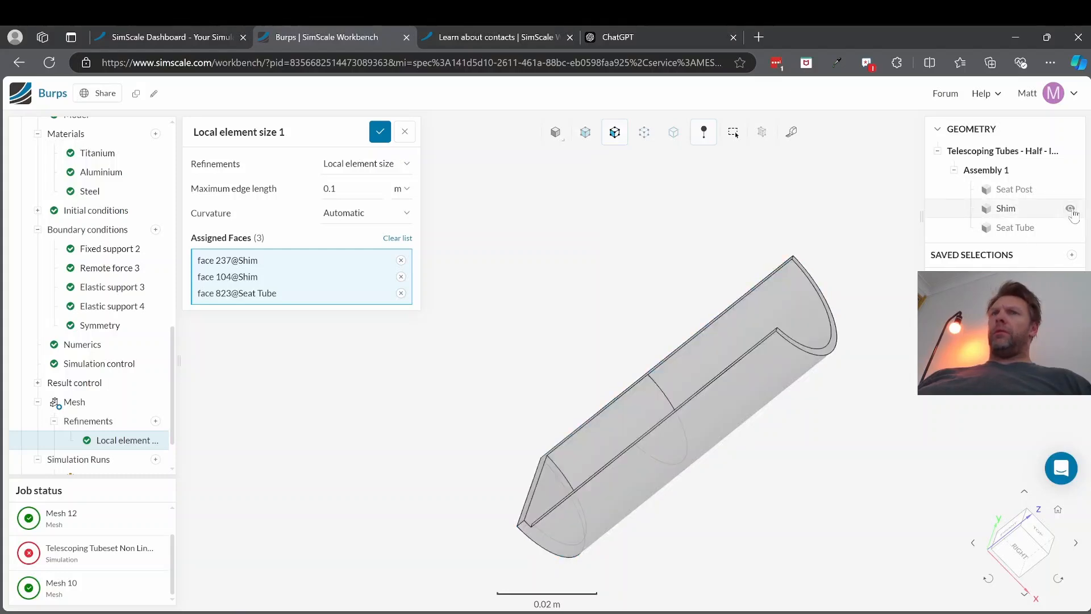
- Show only the seat post and add the outer contact face at its inserted end to the refinement
left_click(1071, 210)
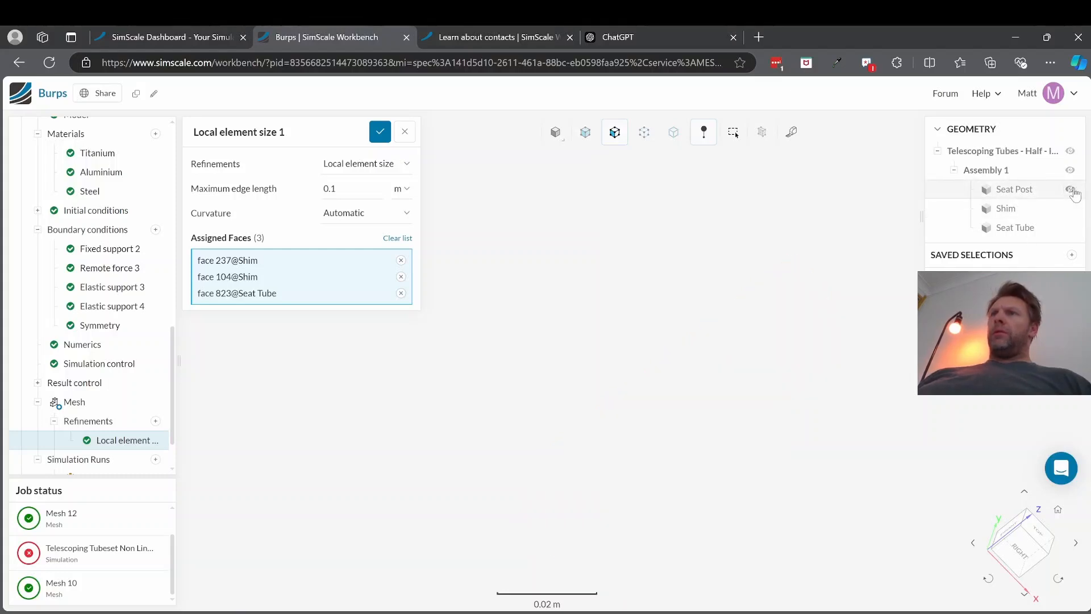
left_click(1071, 191)
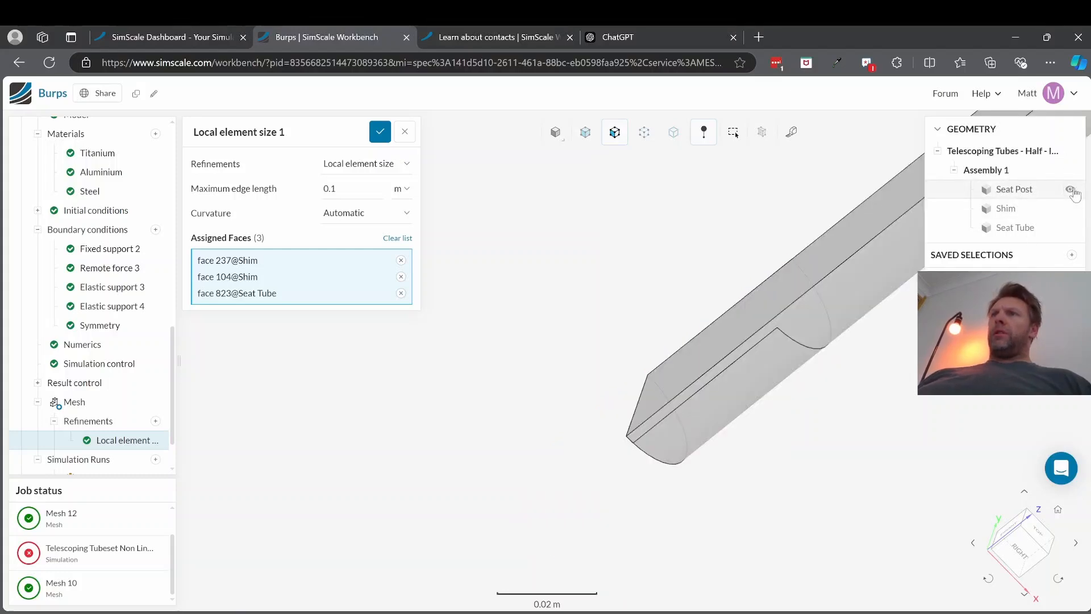
left_click(742, 395)
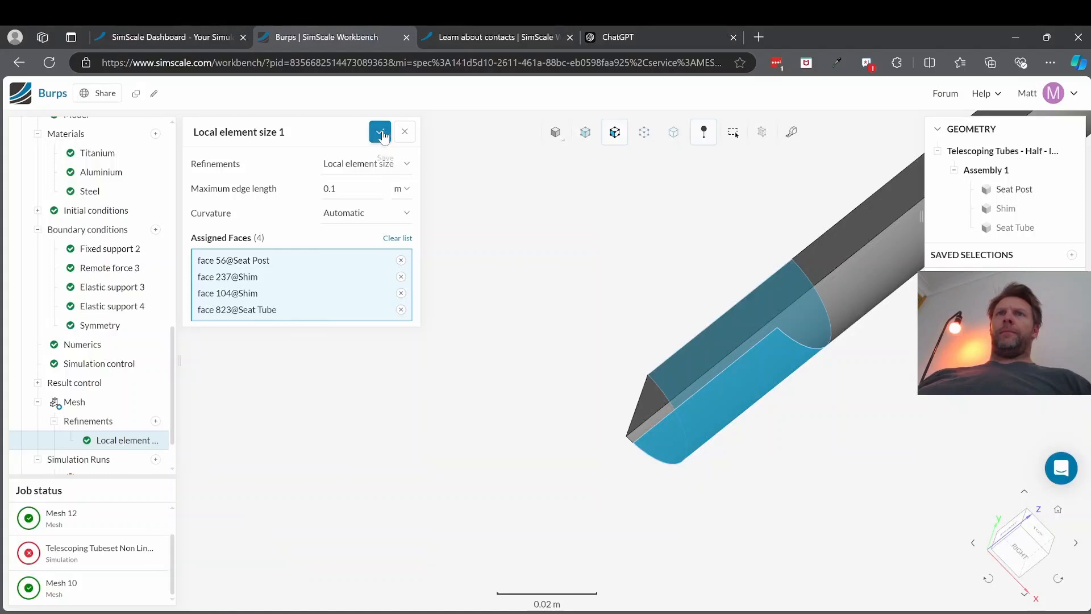
- Set the refinement's maximum edge length to 0.02 m and save it
double_click(342, 189)
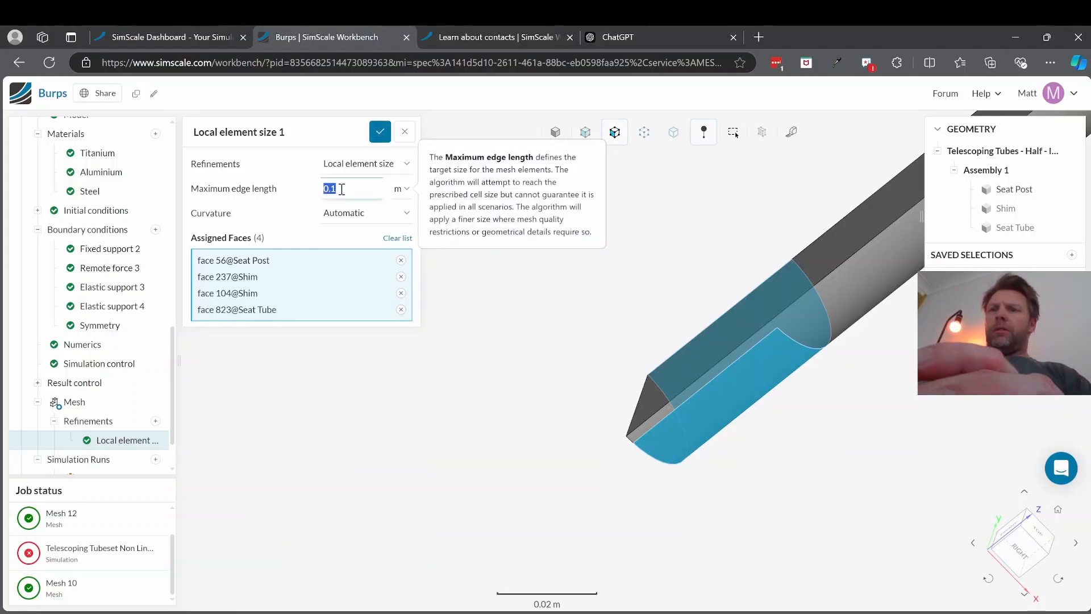
type("0.02")
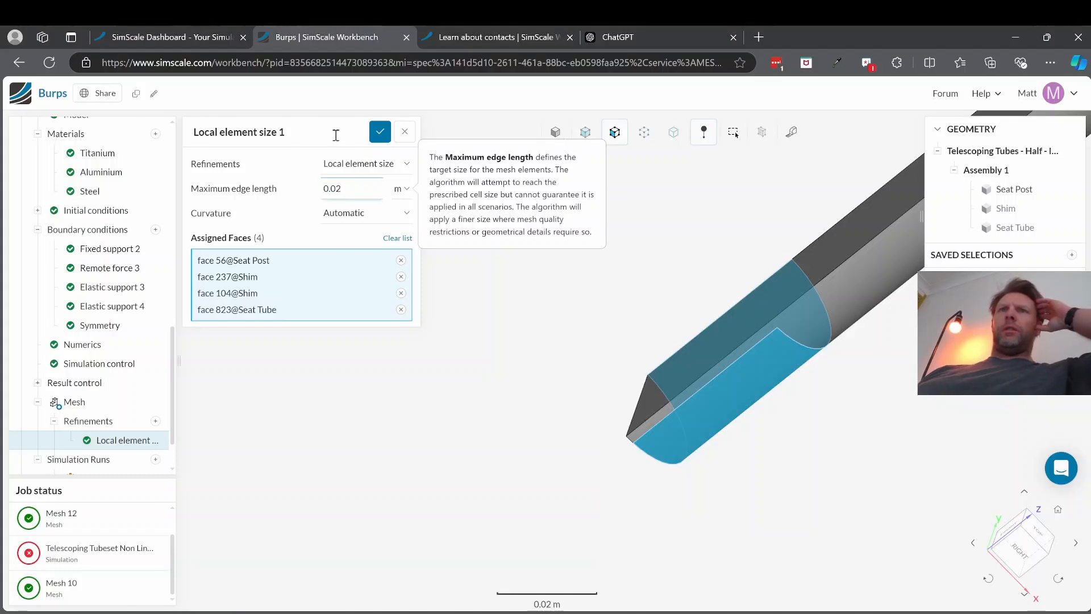
left_click(379, 133)
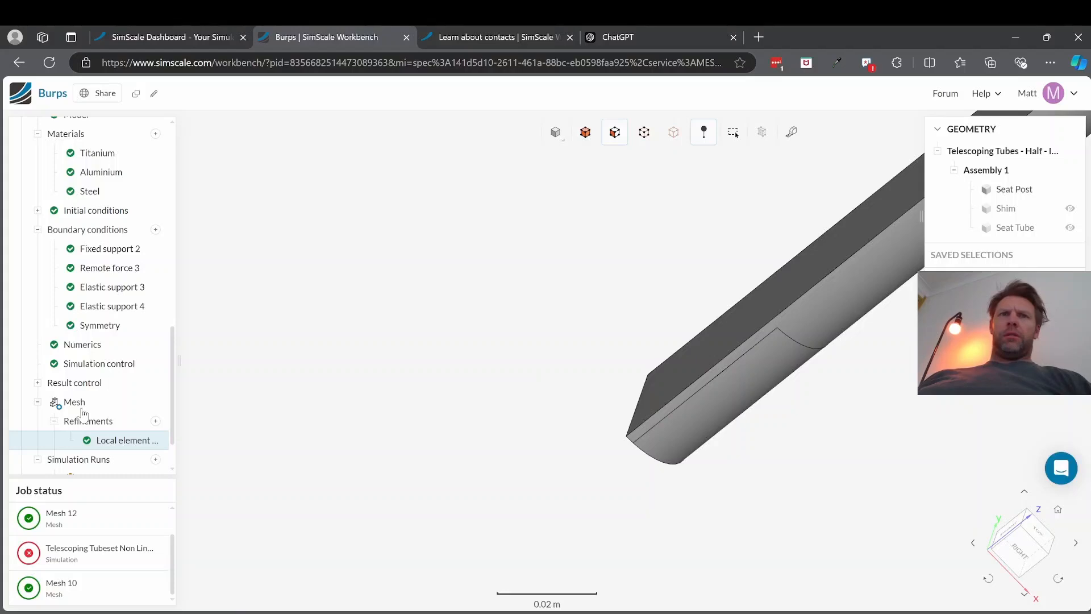
scroll(82, 411, "down", 1)
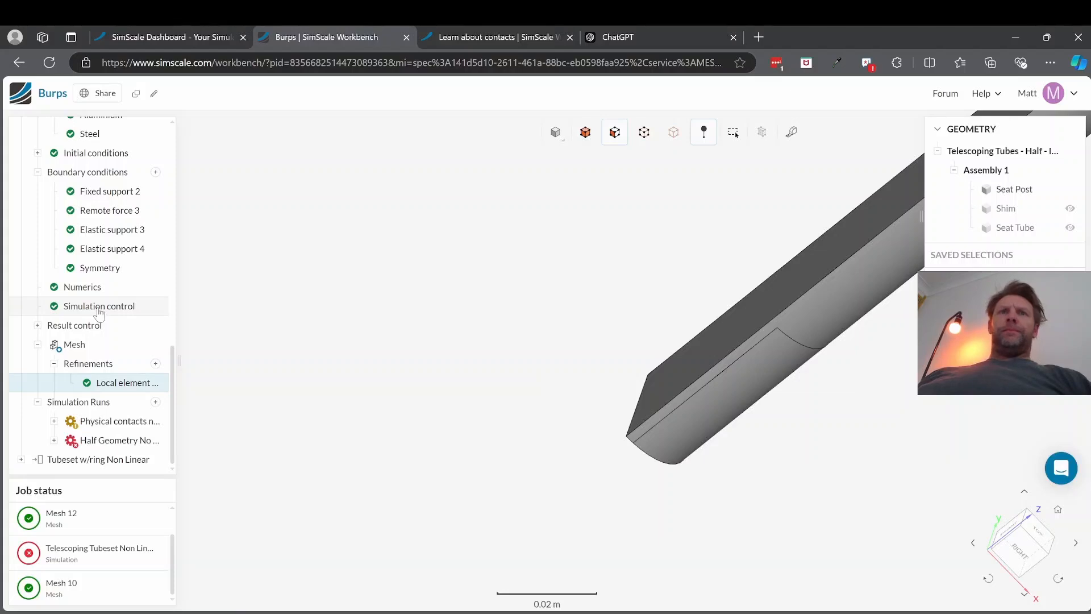
- Set the simulation control's simulation interval to 0.5 s and maximum time step length to 0.25 s, and save the settings
left_click(98, 307)
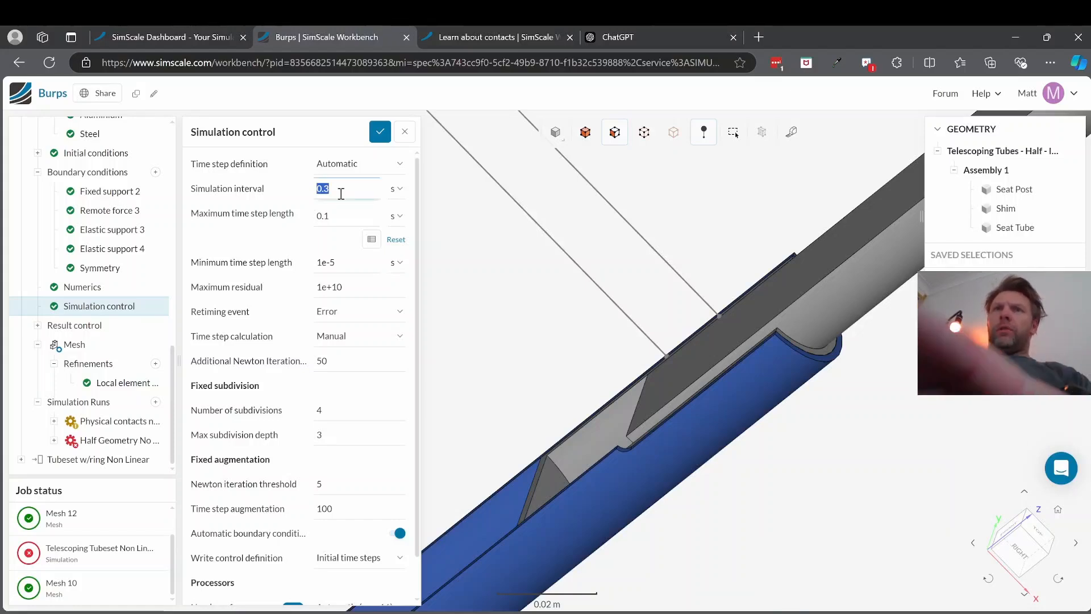
type("0.5")
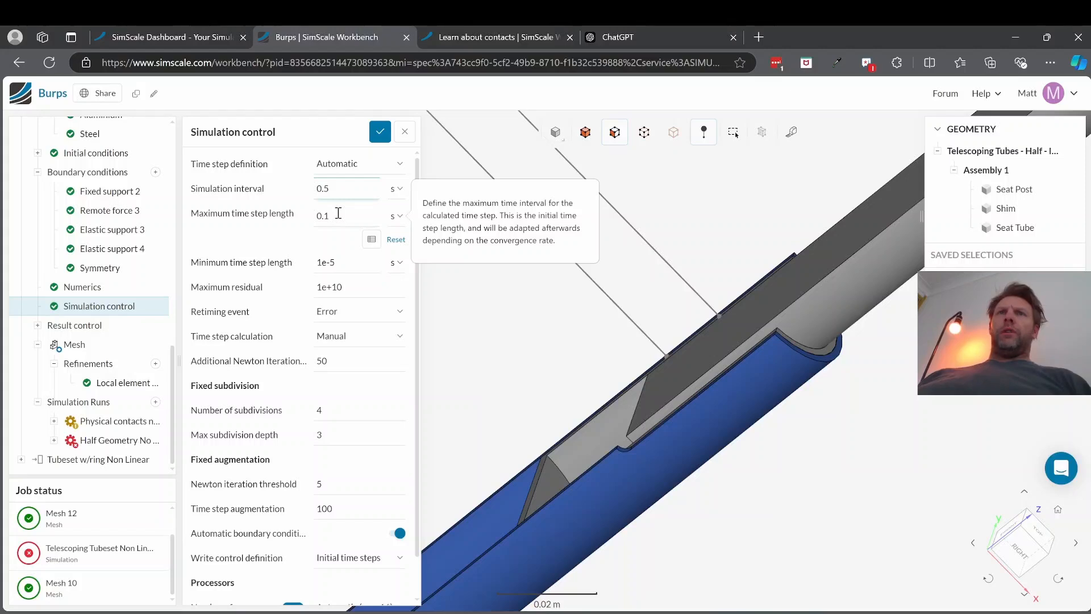
double_click(342, 215)
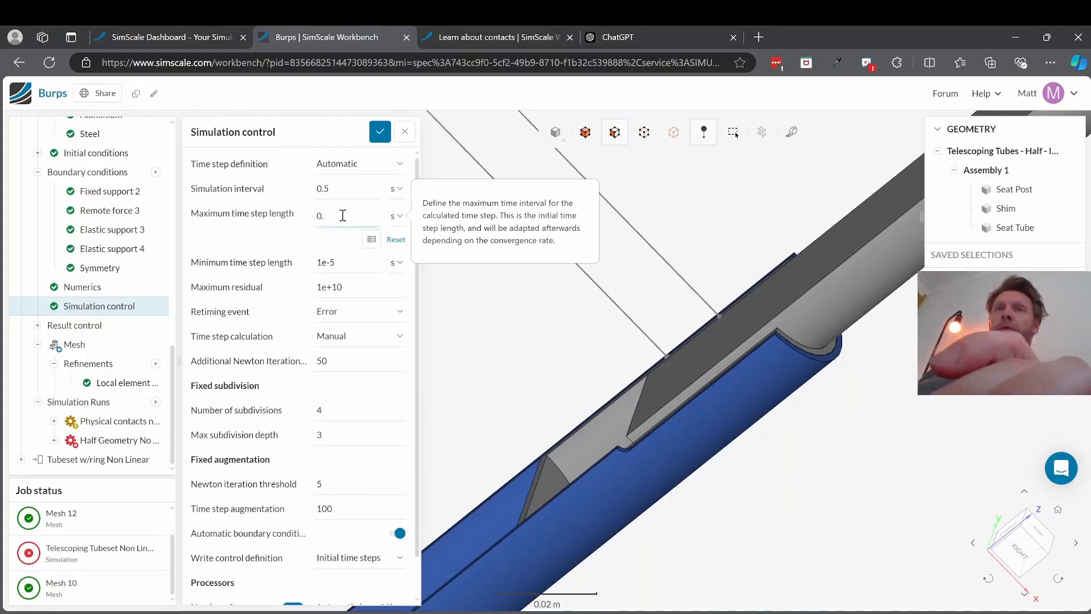
type("5")
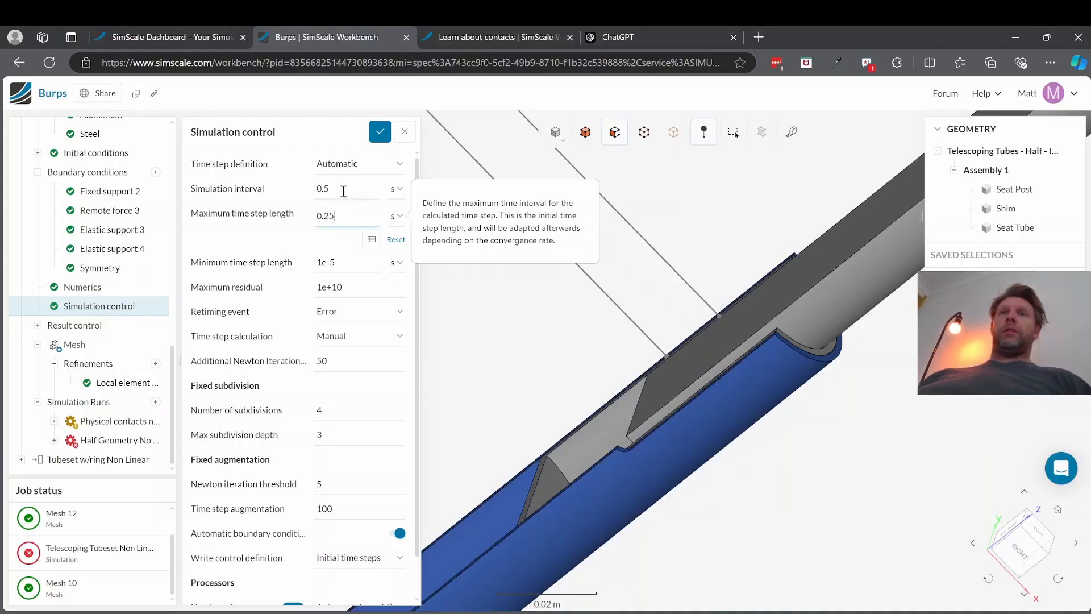
left_click(344, 191)
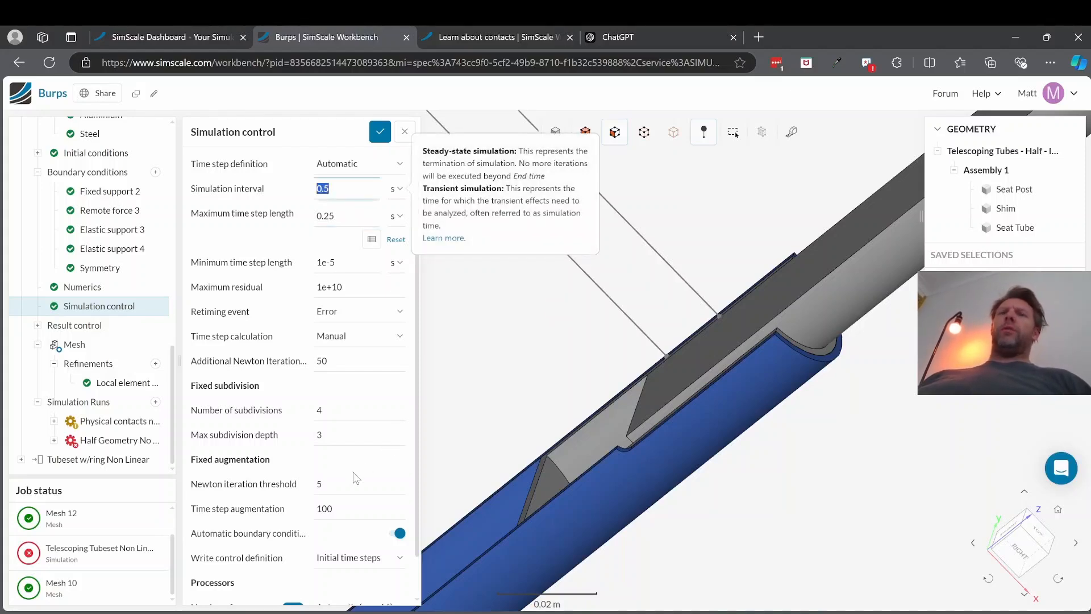
scroll(364, 488, "down", 1)
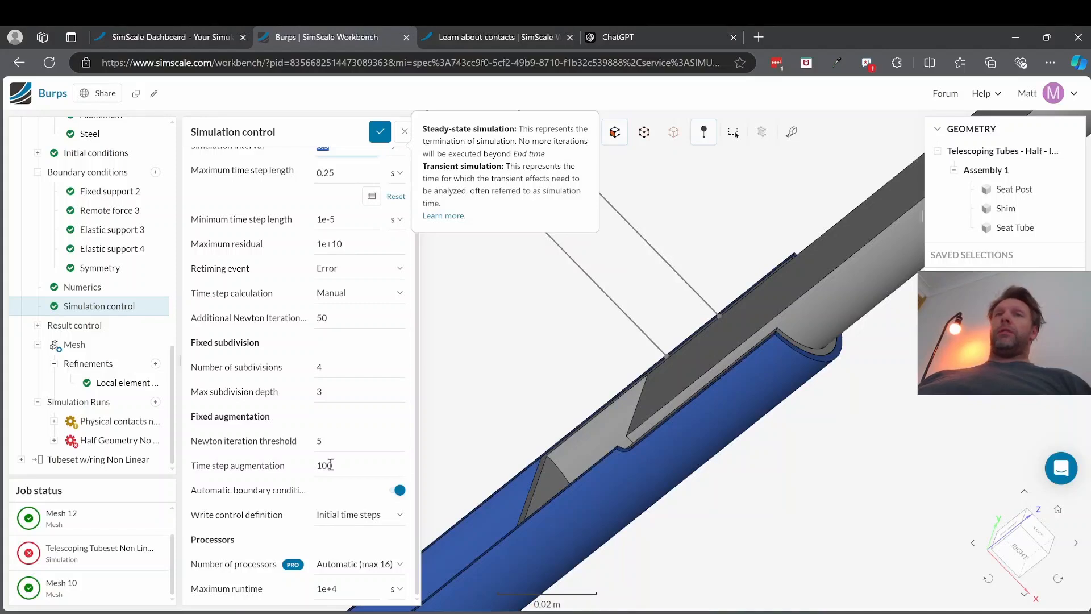
scroll(344, 345, "up", 1)
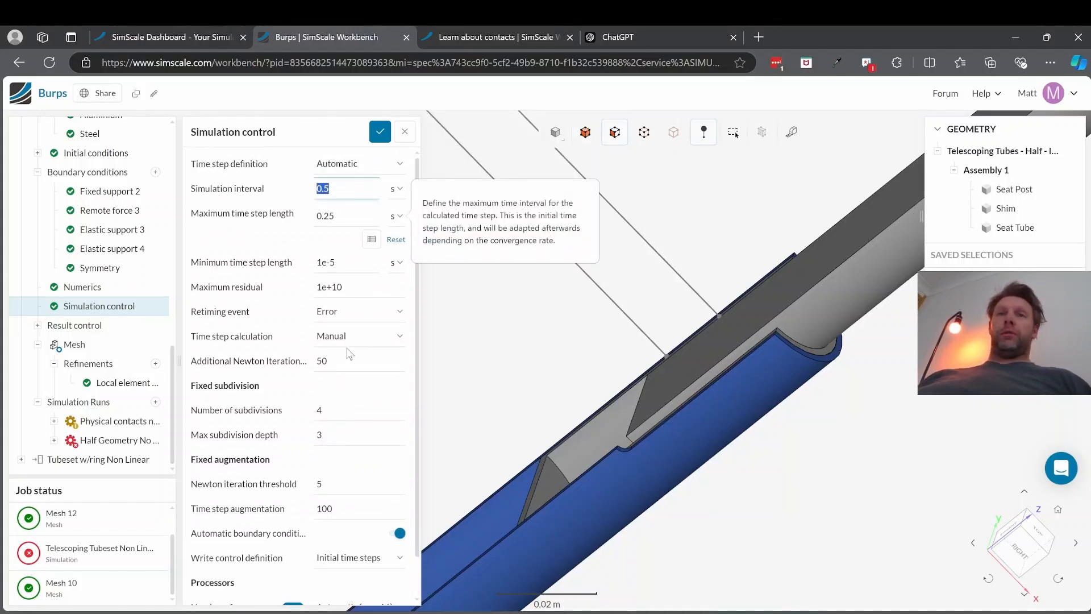
scroll(359, 440, "down", 1)
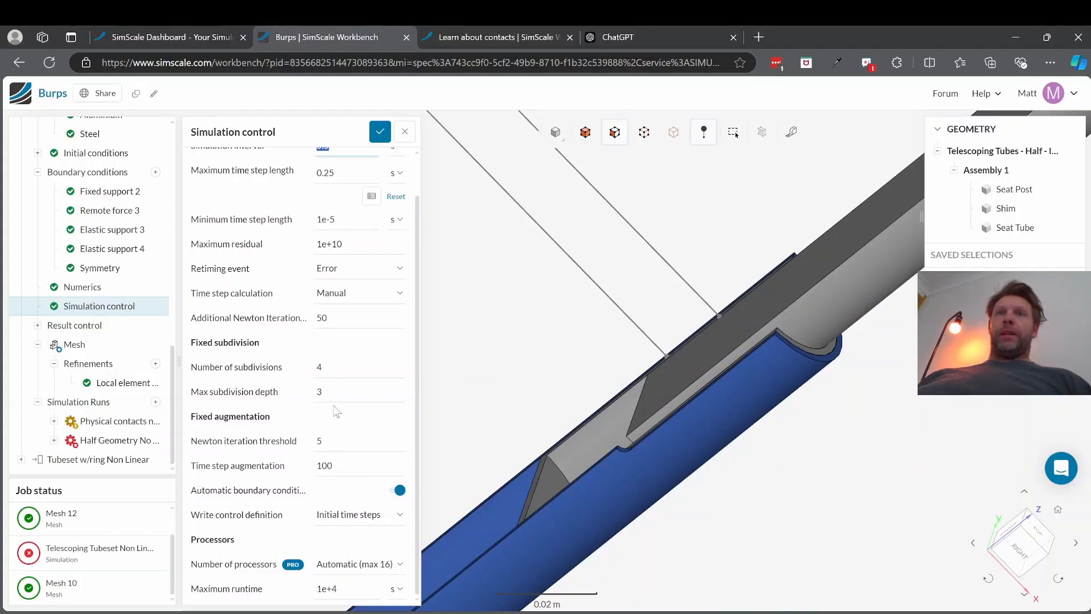
scroll(334, 420, "up", 1)
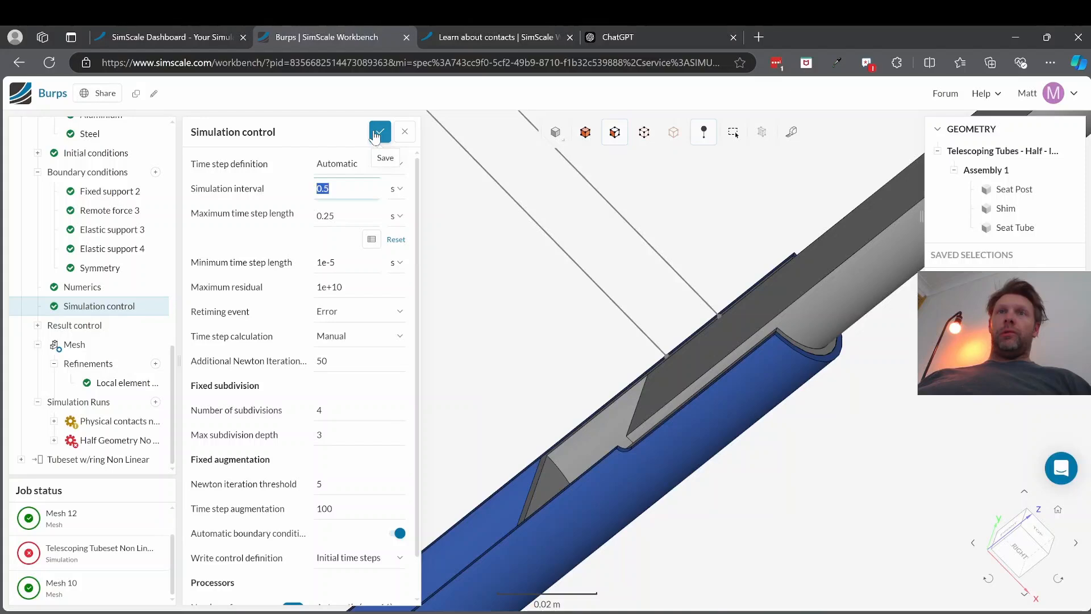
left_click(377, 133)
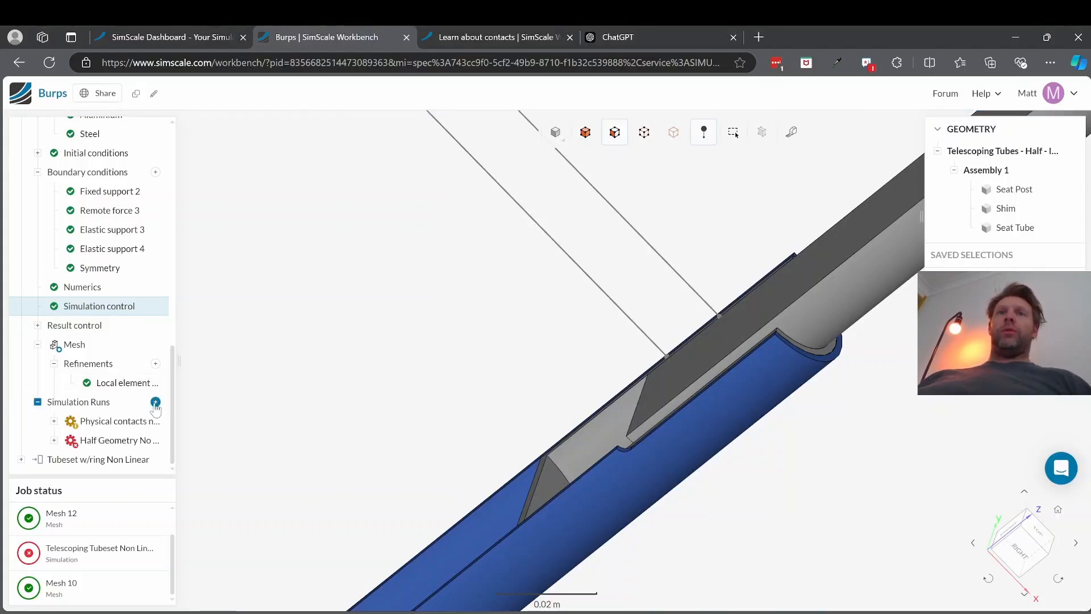
- Start a new simulation run named "Telescoping tubes, imprinted refinement"
left_click(156, 402)
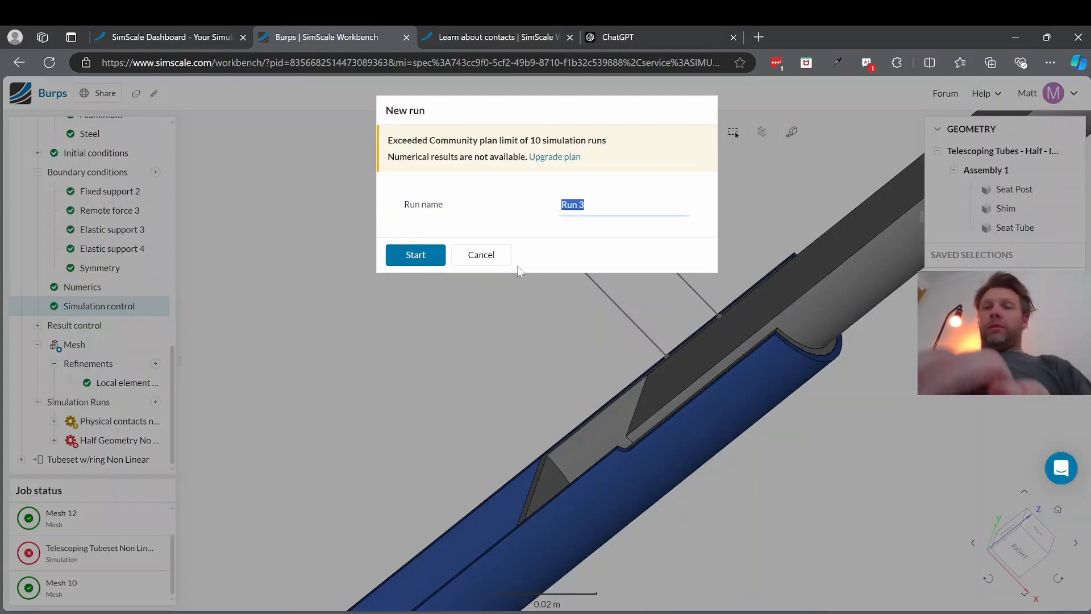
type("Telescoping tubes, imprinted")
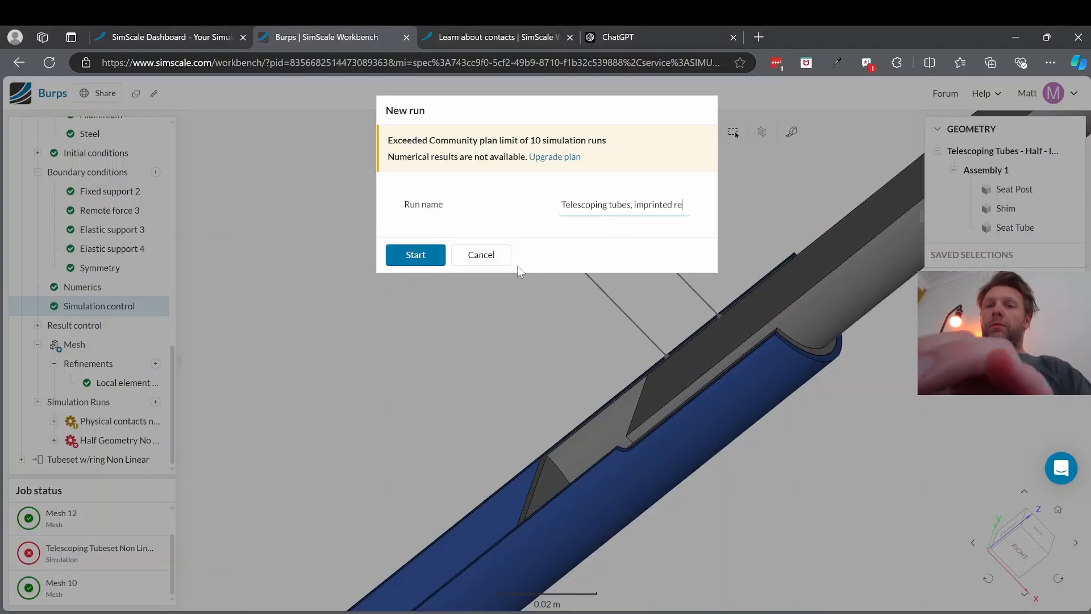
type("finement")
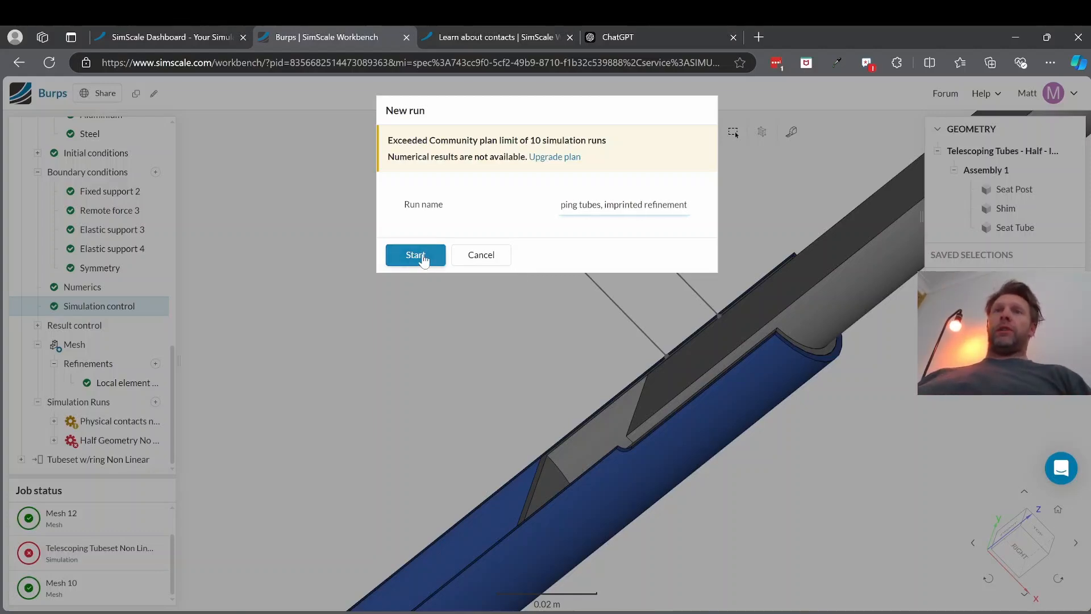
left_click(416, 255)
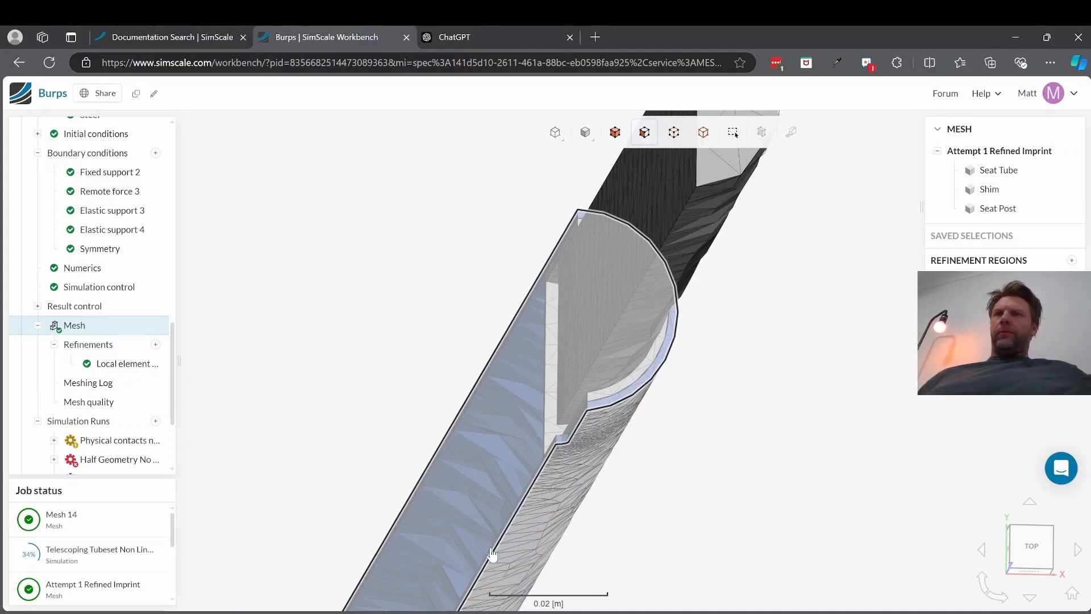
- Examine the Attempt 1 Refined Imprint mesh around the tube joint, including its mesh settings and local element size refinement
mouse_move(491, 554)
left_mouse_down()
mouse_move(616, 360)
mouse_move(559, 308)
left_mouse_up()
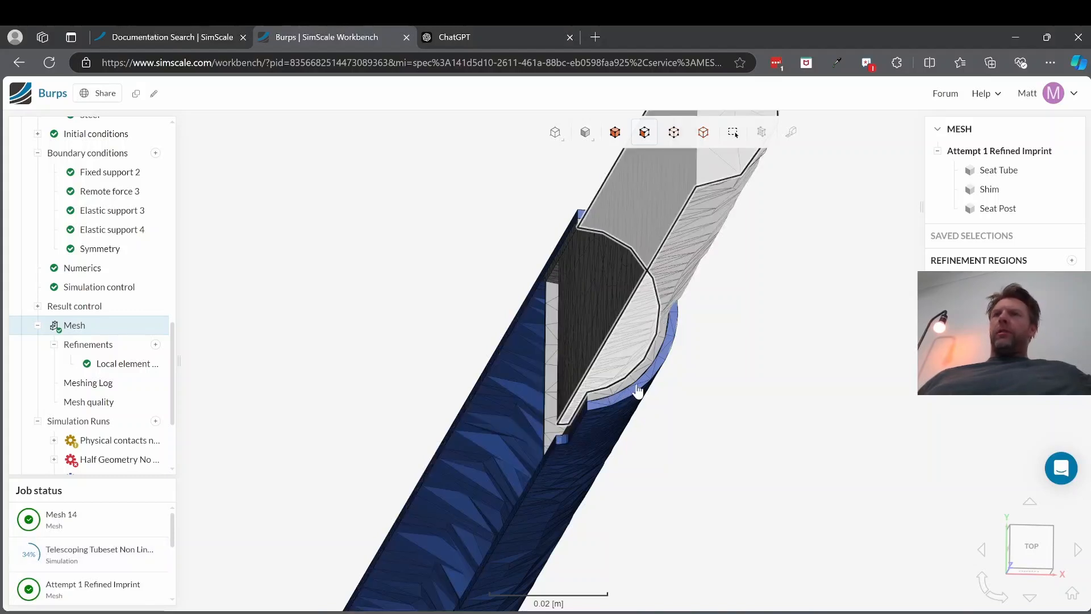
left_click(93, 332)
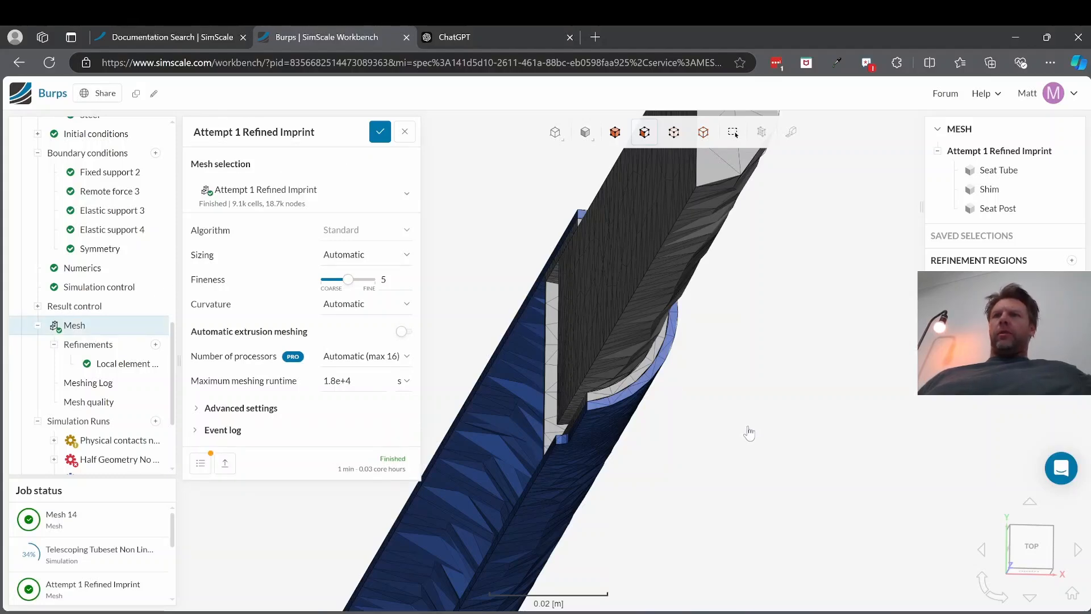
left_click(114, 366)
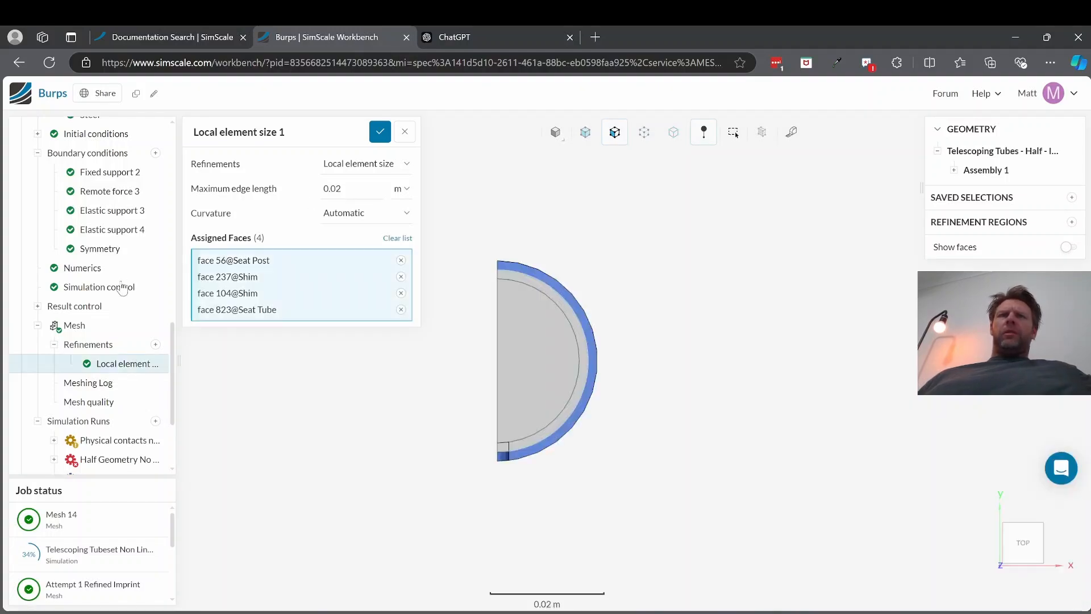
left_click(61, 327)
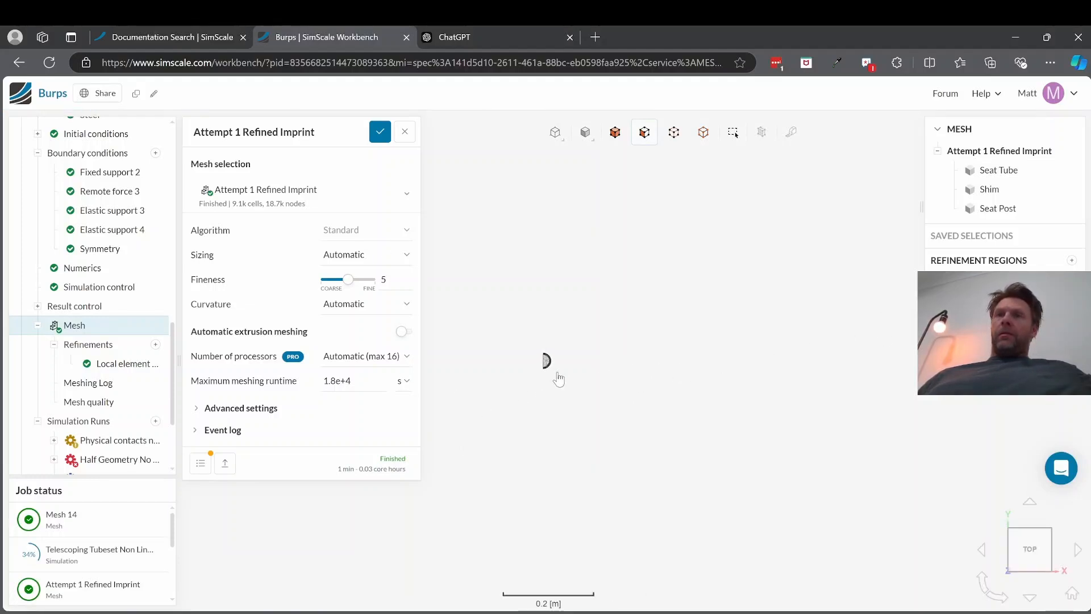
left_click_drag(599, 354, 654, 279)
scroll(651, 198, "up", 4)
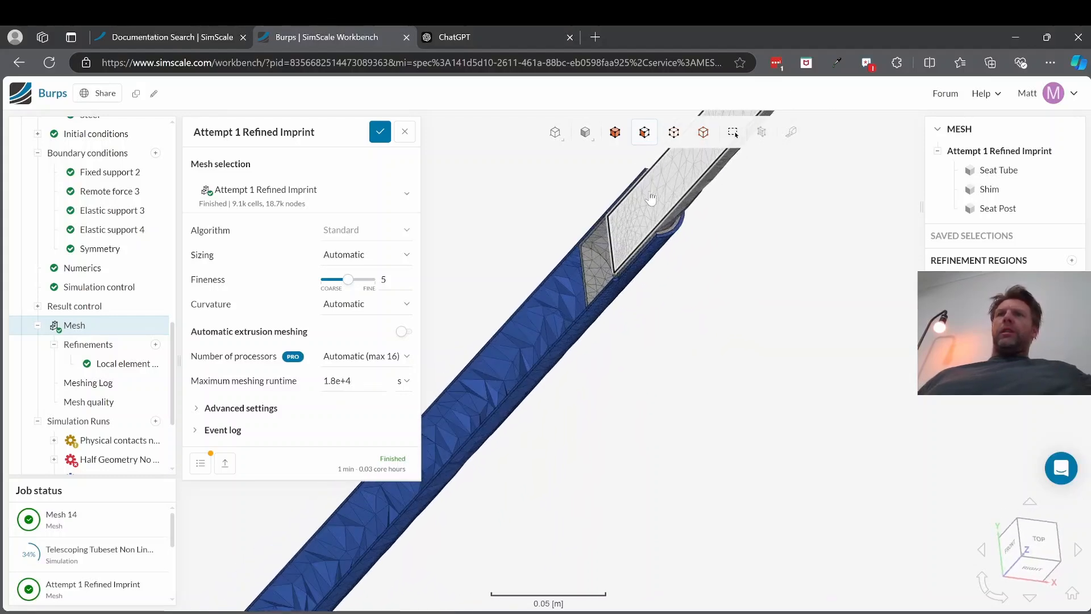
scroll(387, 552, "down", 3)
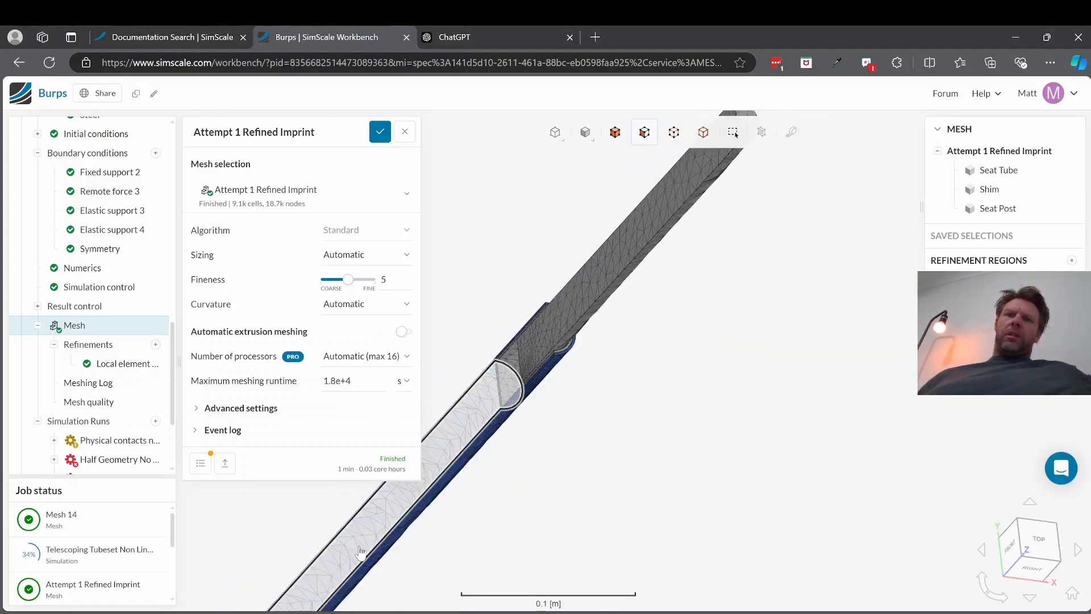
scroll(528, 406, "up", 4)
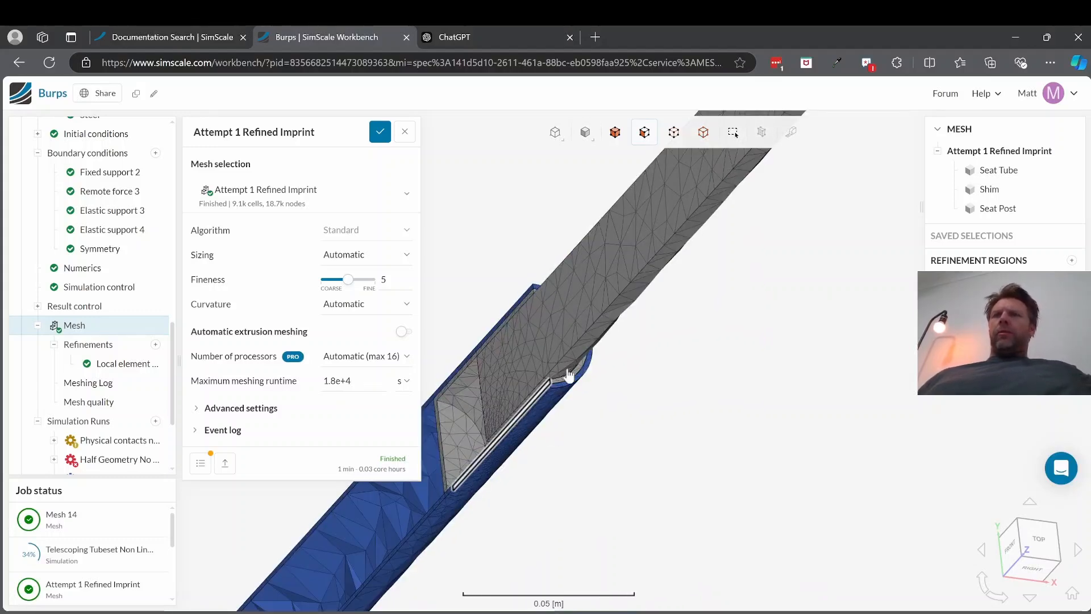
- Hide the seat post and seat tube meshes so that only the shim is shown
left_click(1070, 209)
left_click_drag(566, 451, 684, 284)
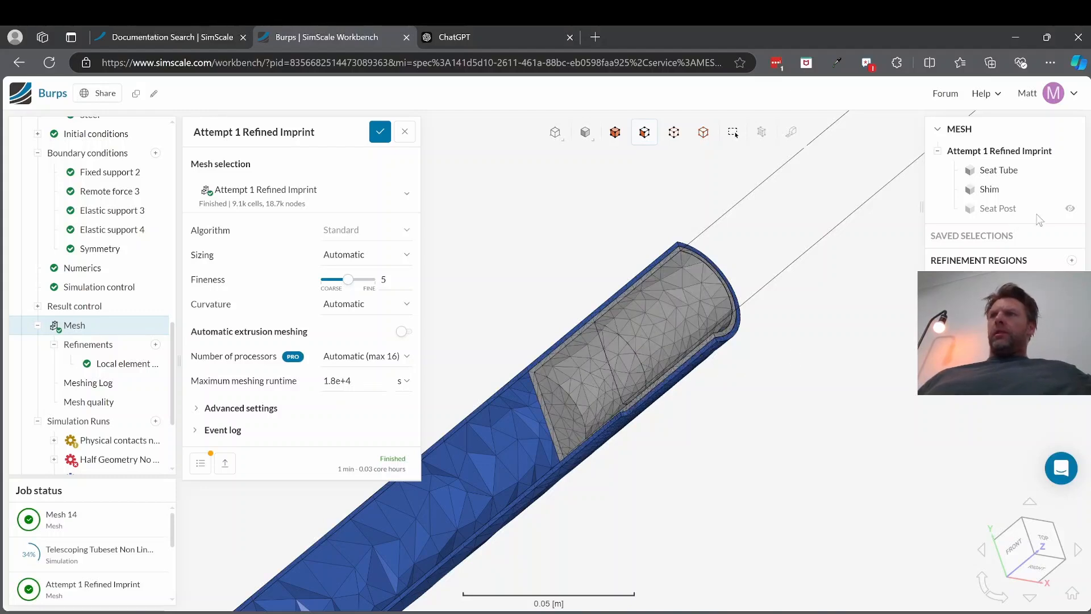
left_click(1070, 170)
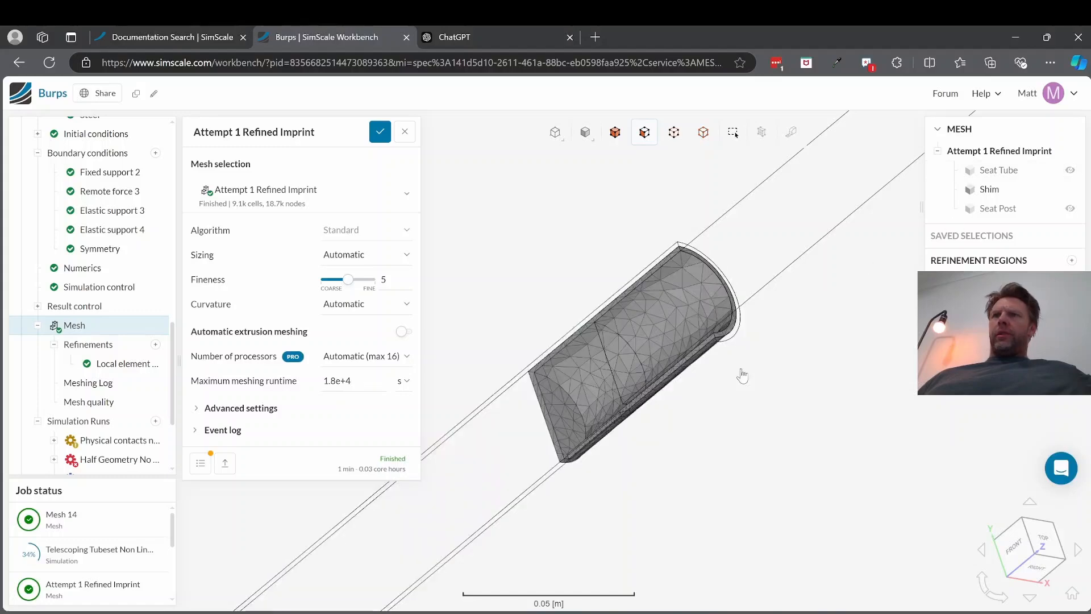
- Inspect the shim's mesh on its outer face and on both sides of the inner imprint line, comparing the element sizes
left_click_drag(657, 434, 544, 397)
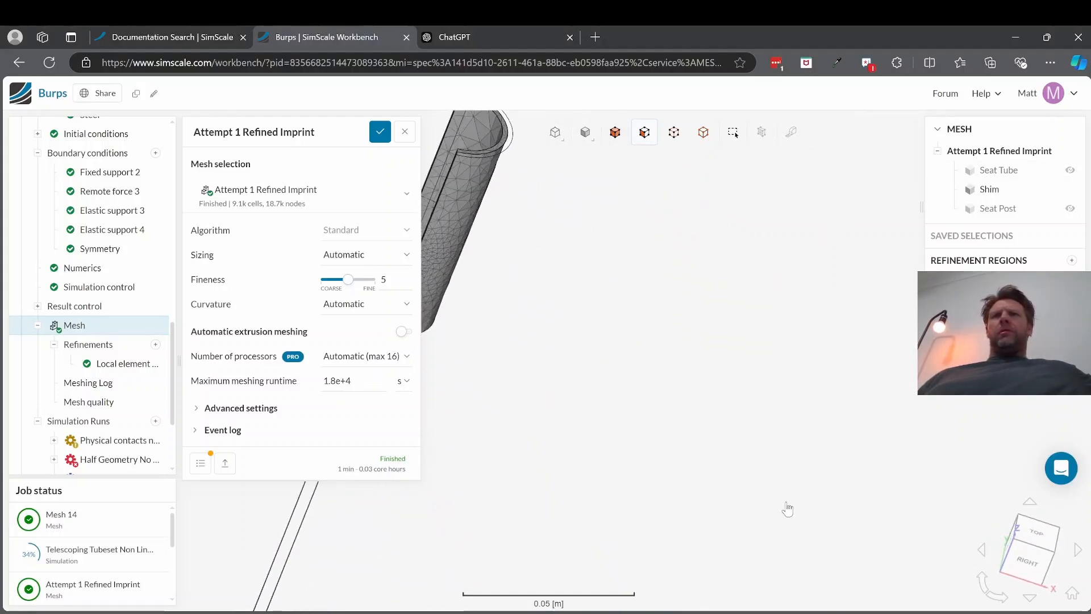
scroll(932, 469, "up", 3)
scroll(951, 456, "down", 6)
scroll(652, 341, "up", 4)
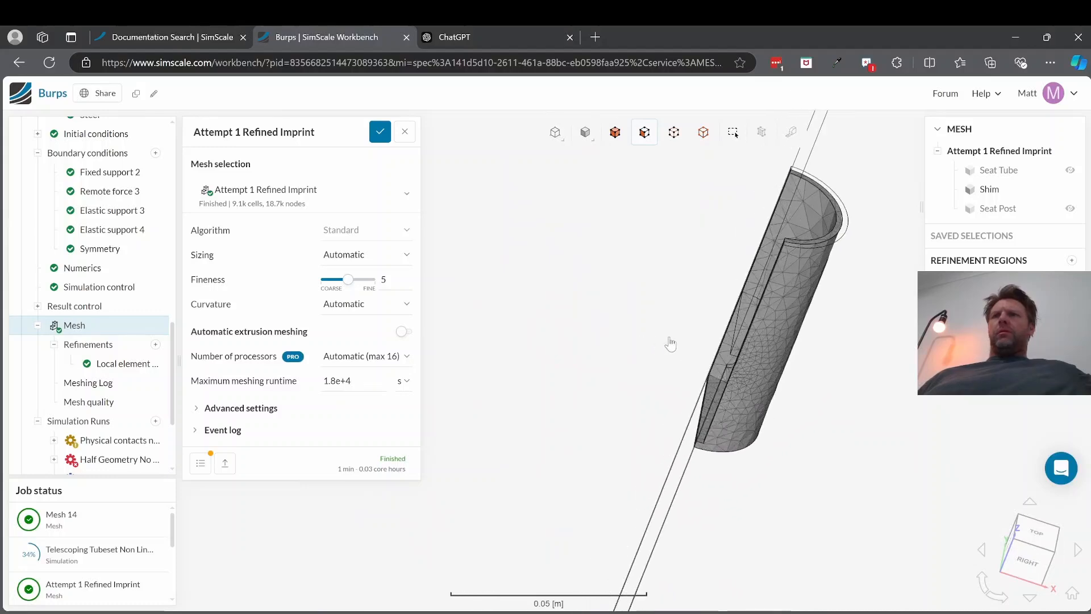
left_click_drag(671, 344, 577, 500)
scroll(654, 363, "up", 3)
scroll(654, 363, "down", 4)
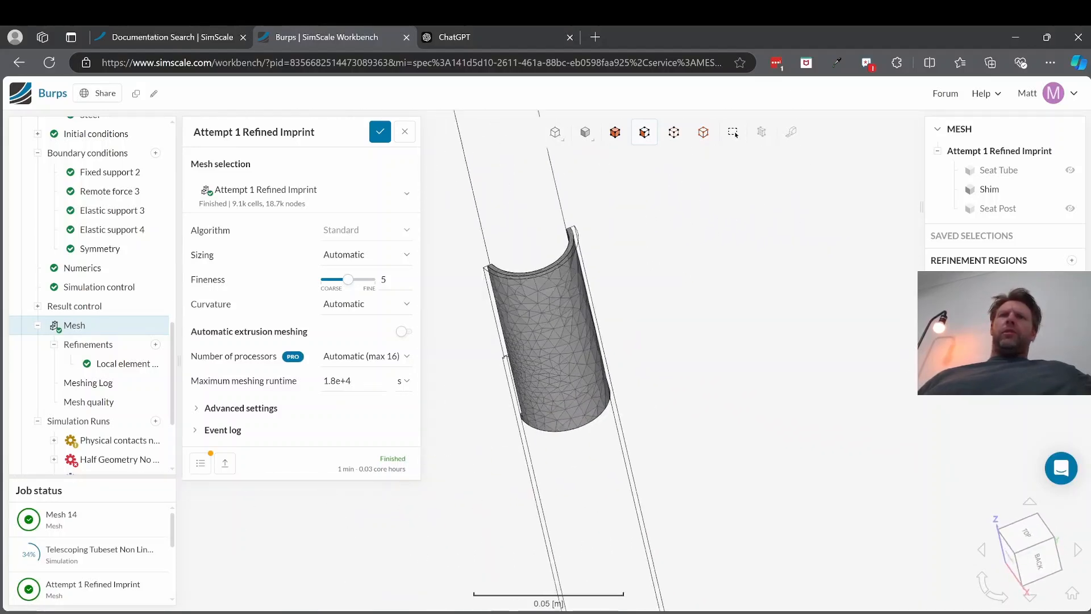
left_click_drag(726, 426, 522, 608)
scroll(731, 366, "up", 3)
scroll(739, 364, "down", 5)
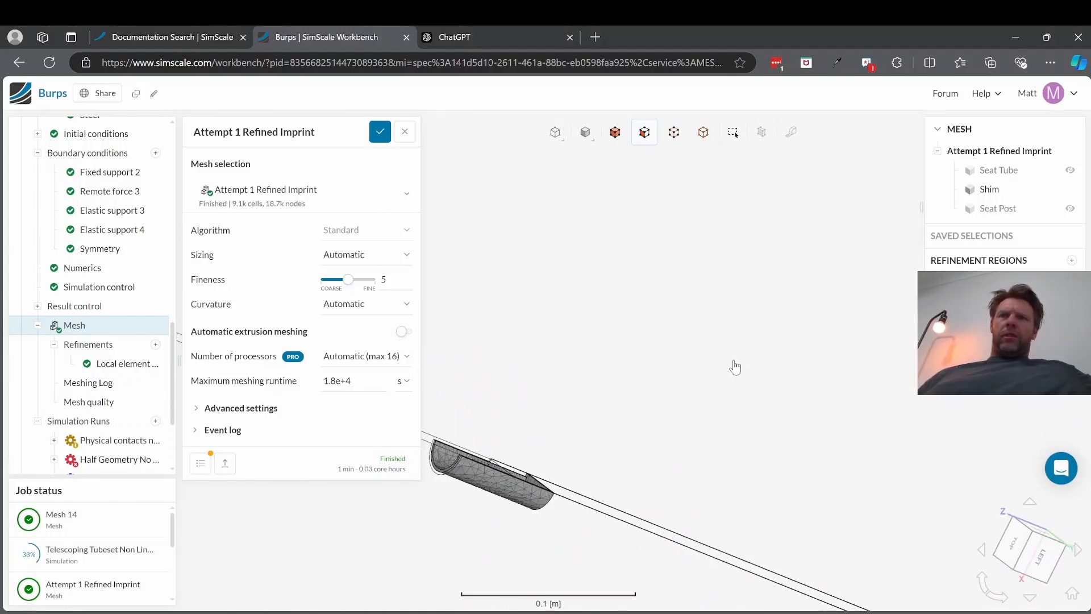
left_click_drag(485, 397, 463, 401)
left_click_drag(683, 360, 628, 382)
scroll(628, 381, "up", 10)
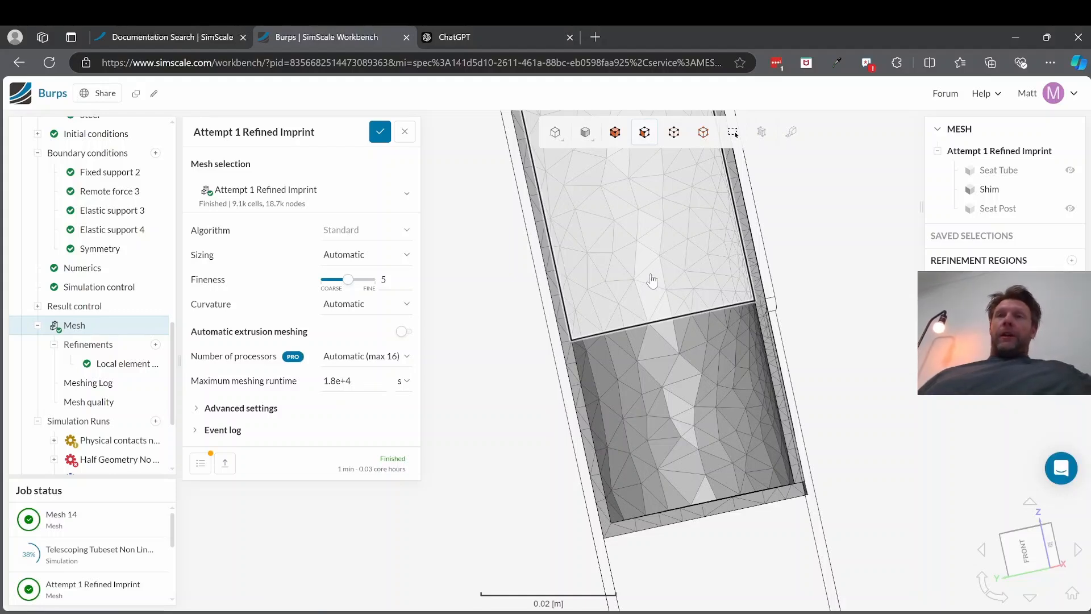
scroll(631, 358, "down", 1)
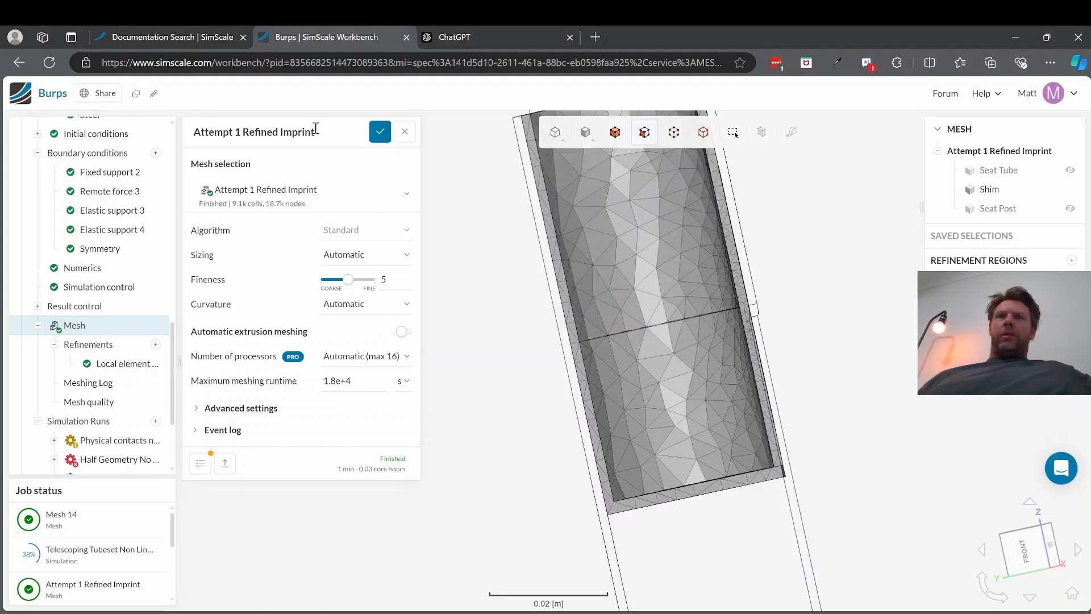
left_click_drag(833, 441, 575, 236)
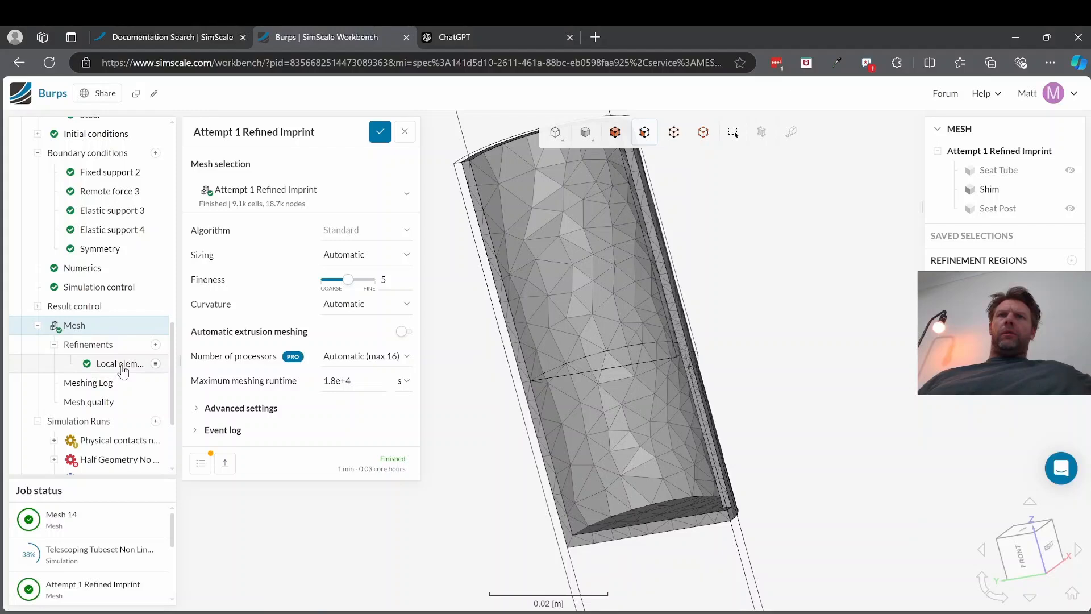
- Review the local element size refinement, switch the mesh selection to Mesh 14, and open that mesh's local element size refinement
left_click(122, 369)
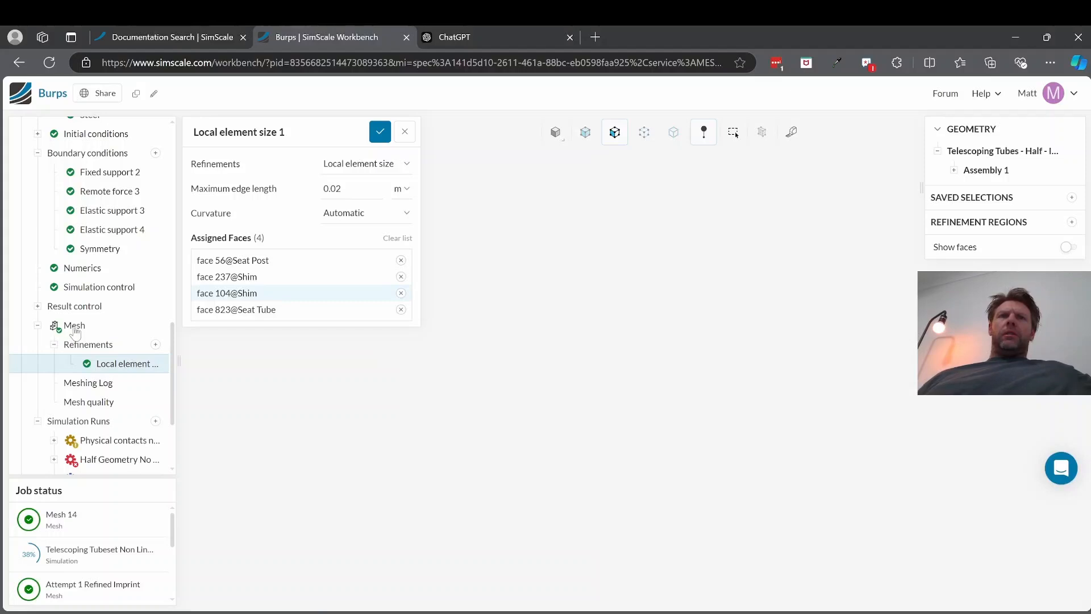
left_click(76, 330)
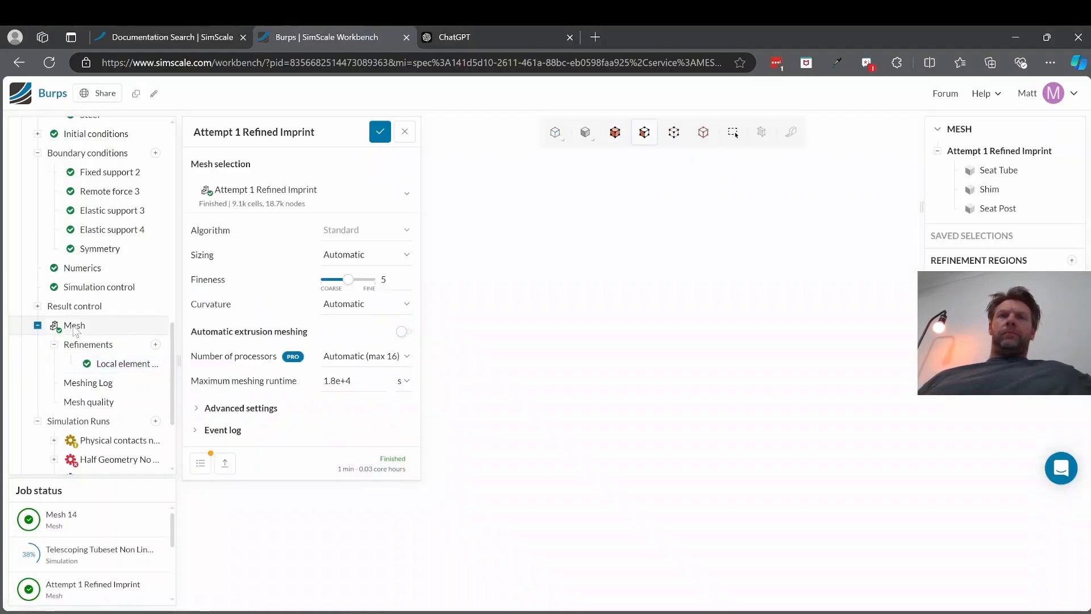
left_click(400, 196)
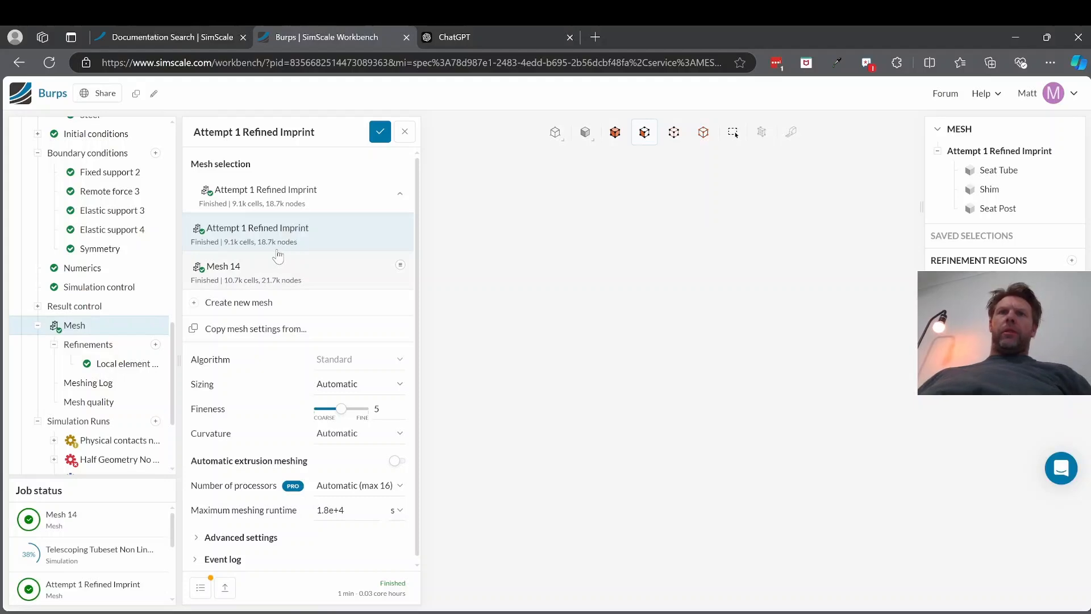
left_click(278, 266)
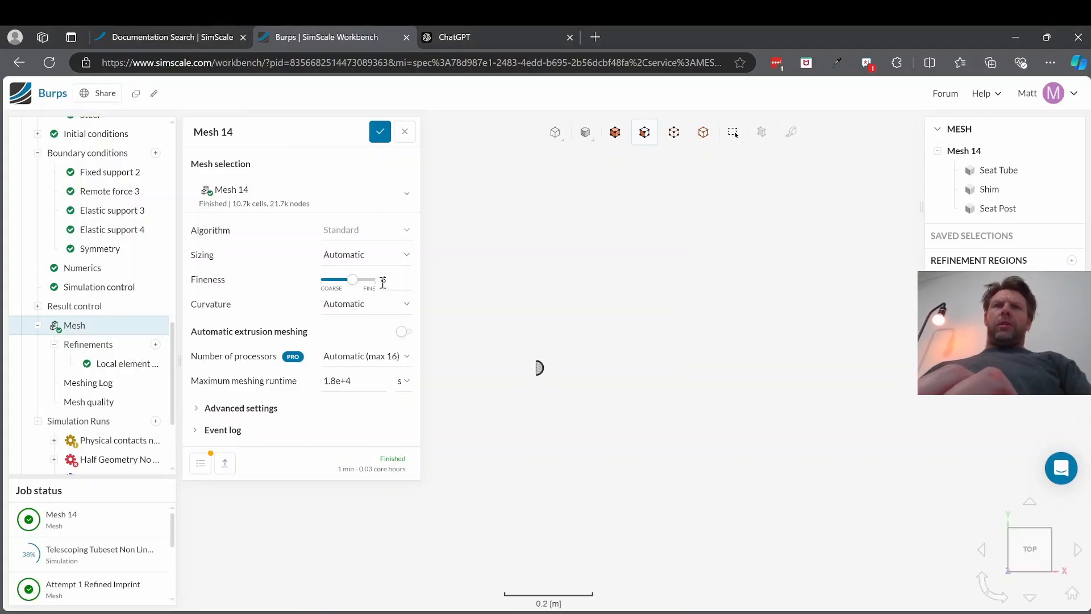
left_click(116, 367)
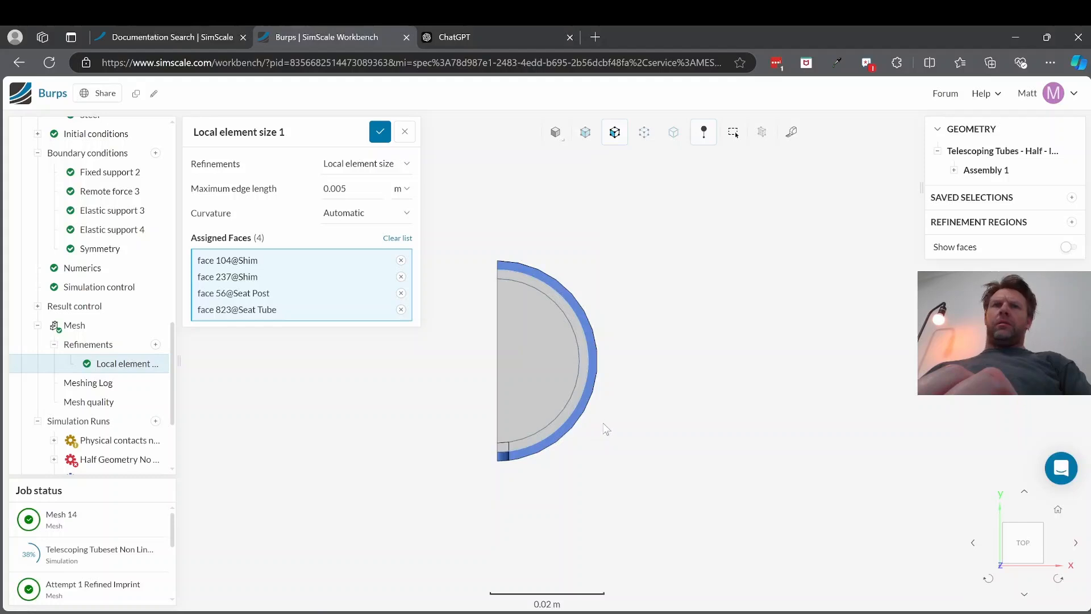
- Rename Mesh 14 as "Imprint 0.5 mm"
left_click(93, 330)
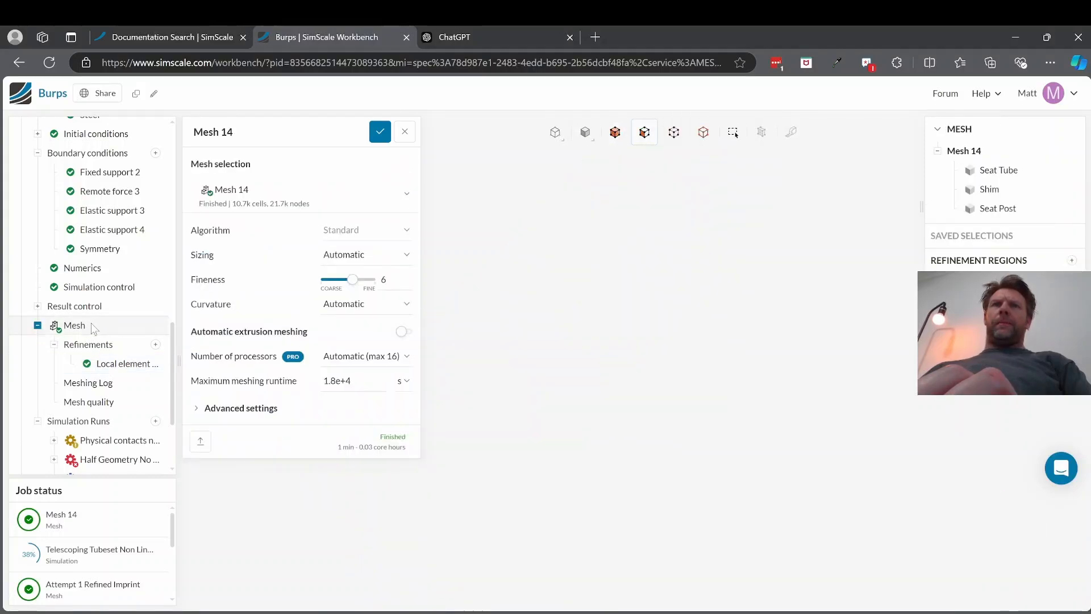
left_click(258, 134)
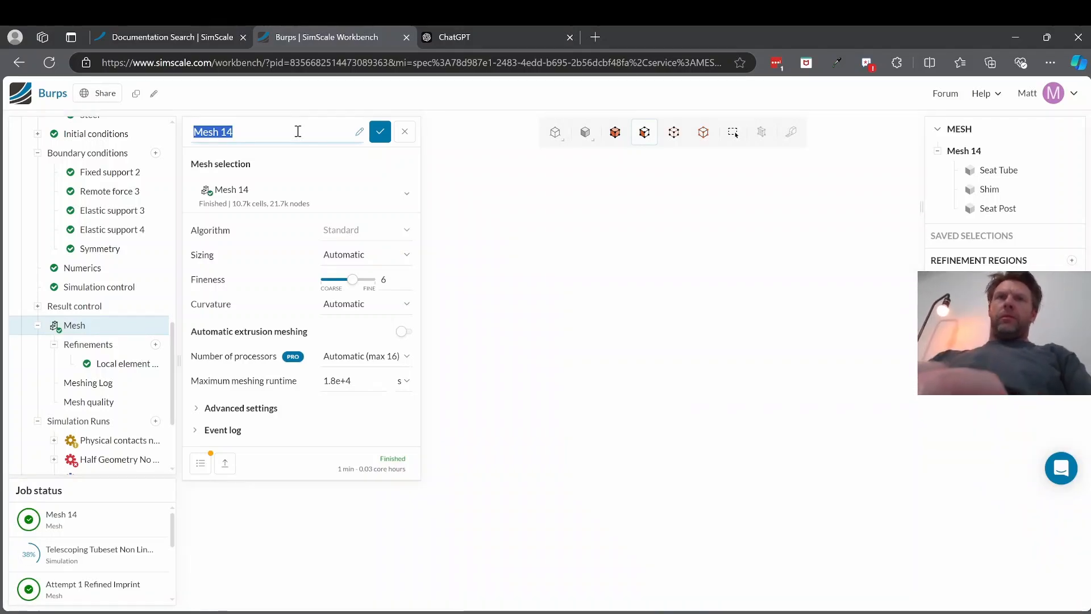
type("Imprint ")
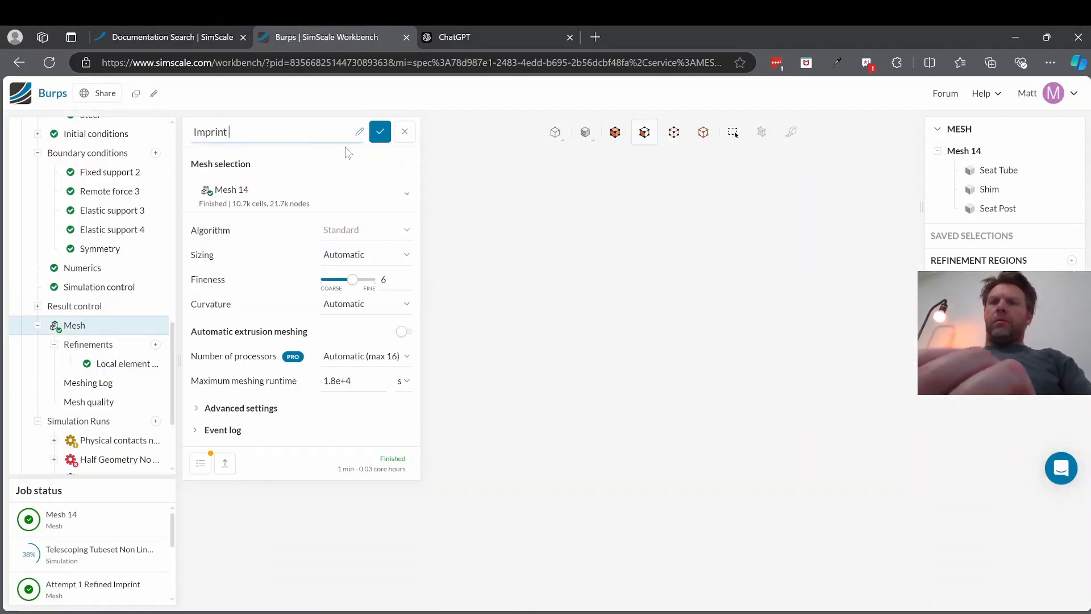
type("0.5")
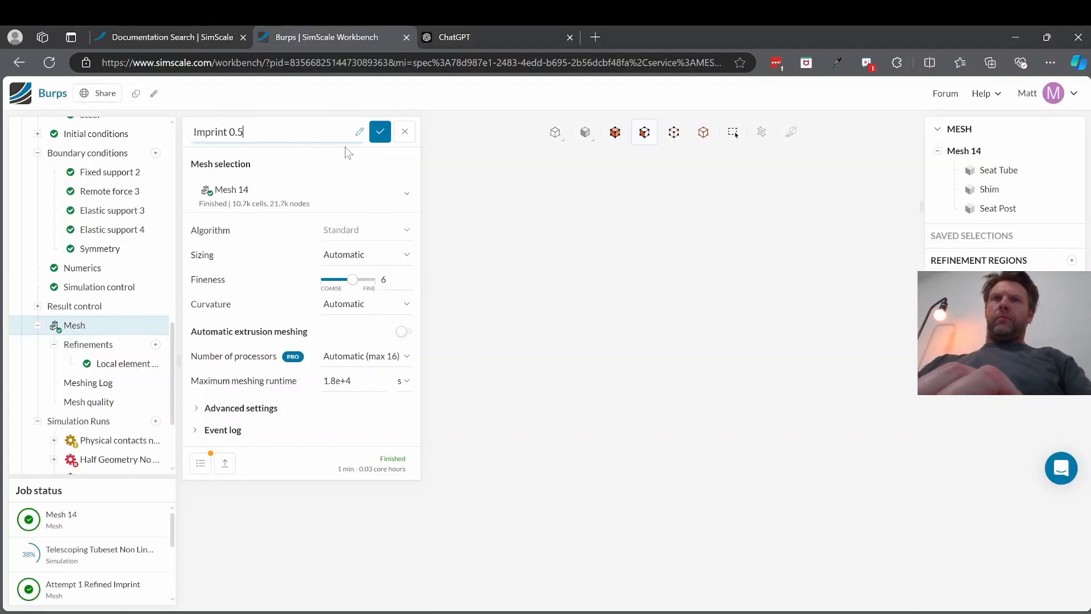
type(" mm")
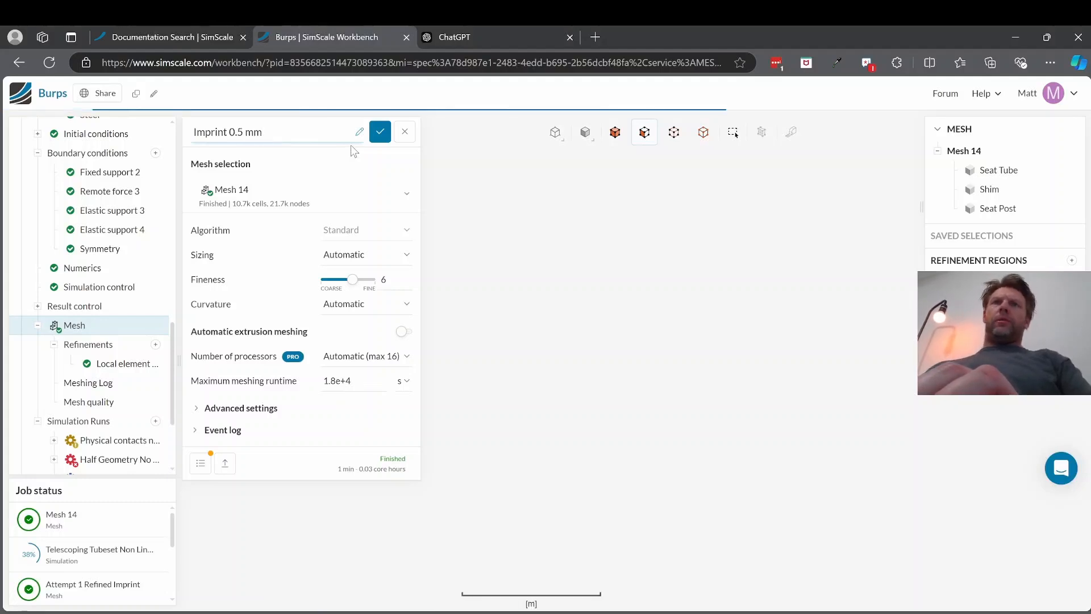
left_click(380, 131)
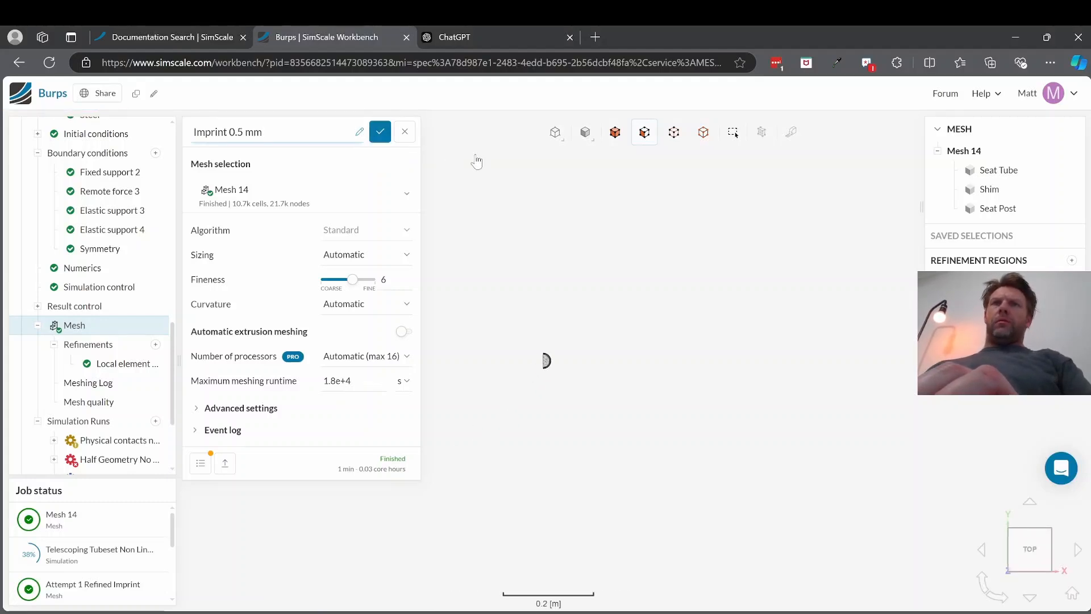
- Hide the Seat Tube mesh to expose the shim and seat post at the tube joint
left_click_drag(586, 374, 590, 369)
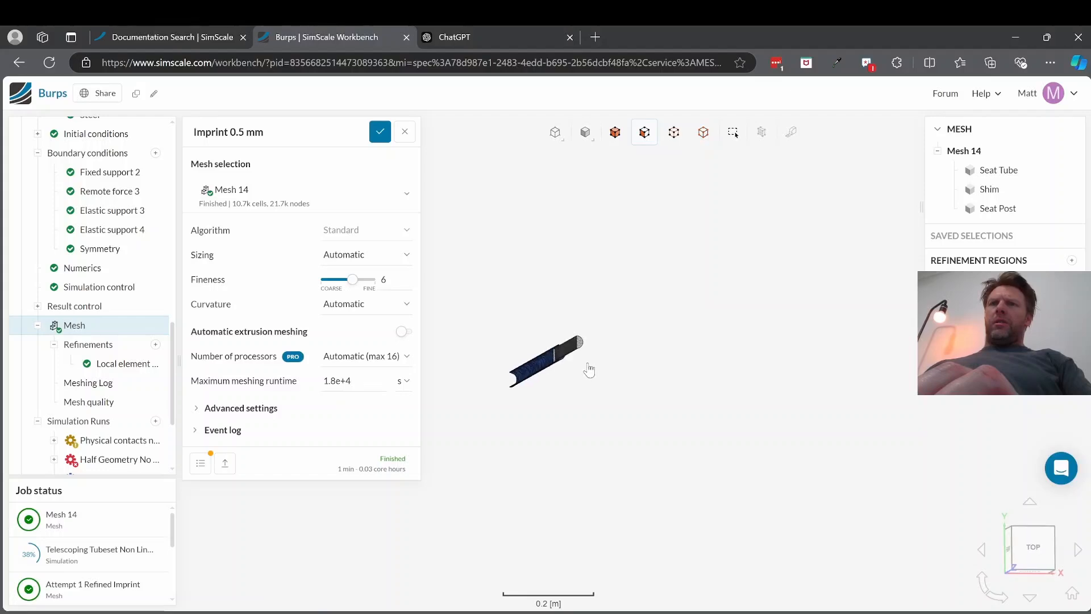
scroll(552, 362, "up", 10)
left_click_drag(658, 370, 781, 376)
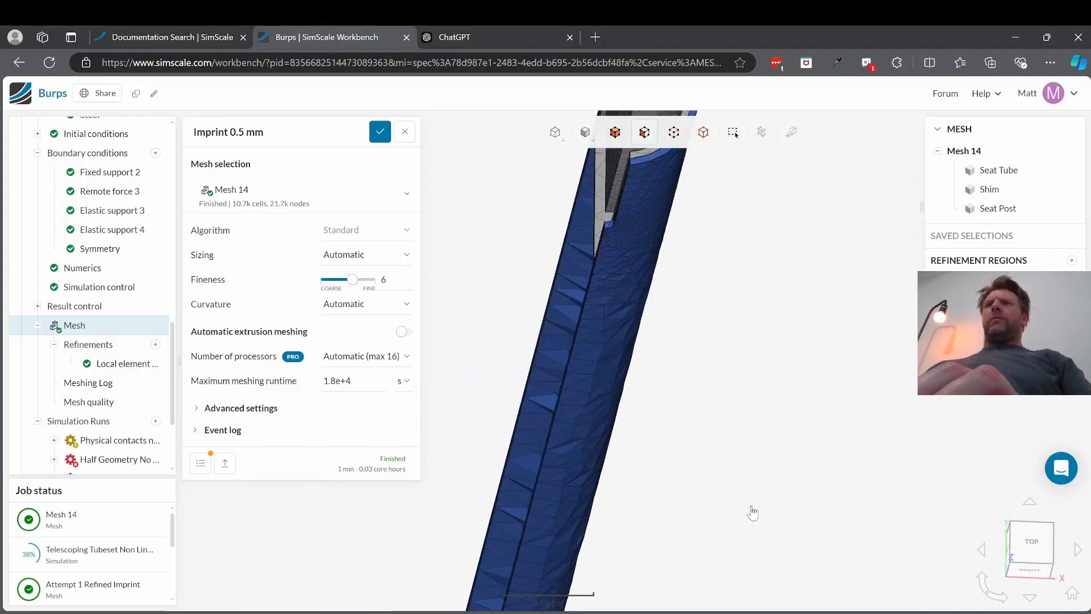
scroll(759, 514, "up", 2)
scroll(758, 513, "down", 5)
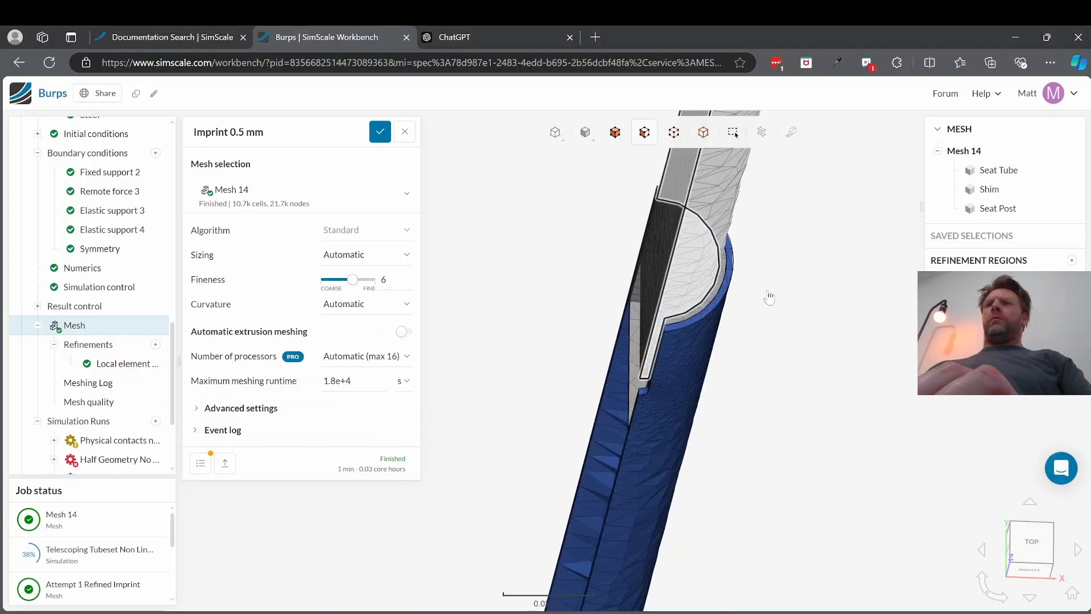
left_click(1068, 170)
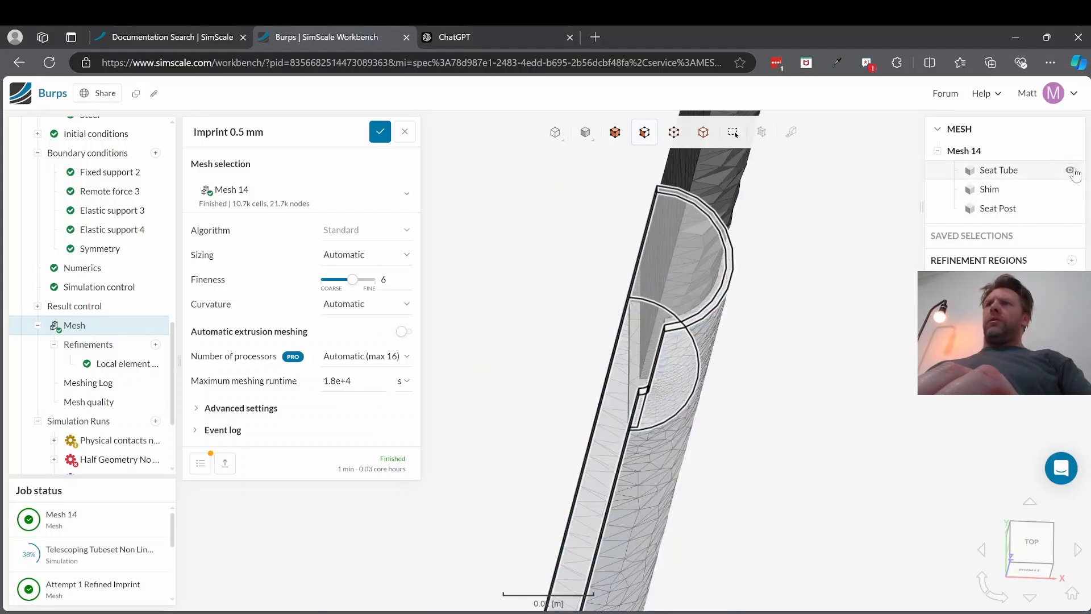
- Inspect the shim's surface mesh around the lower end and the upper collar, checking how element size varies along it
scroll(789, 363, "up", 5)
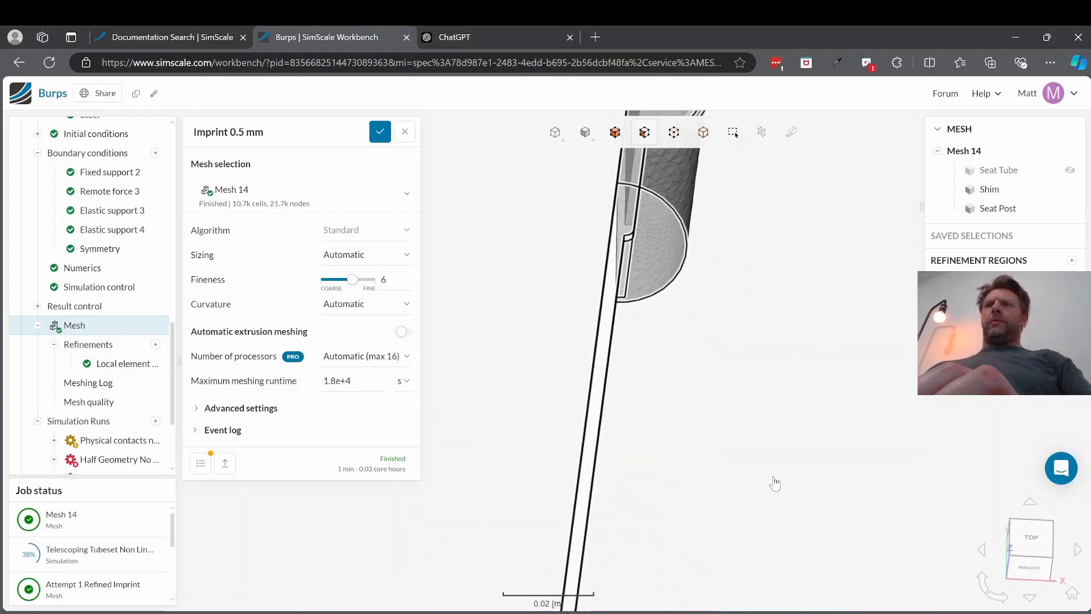
scroll(775, 485, "down", 5)
left_click_drag(624, 290, 590, 255)
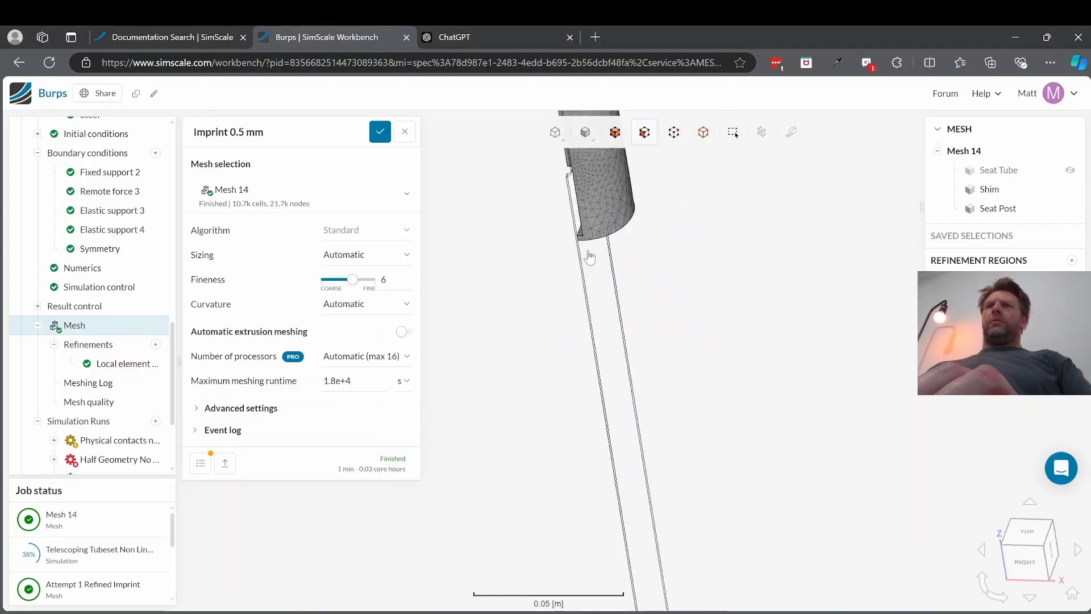
left_click_drag(693, 267, 777, 390)
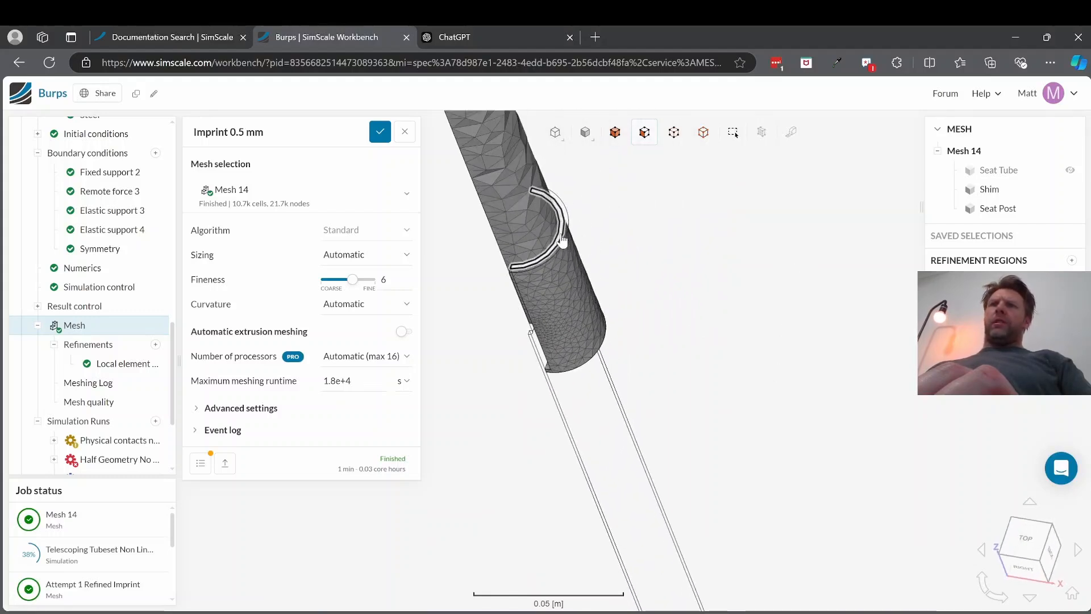
scroll(532, 279, "up", 5)
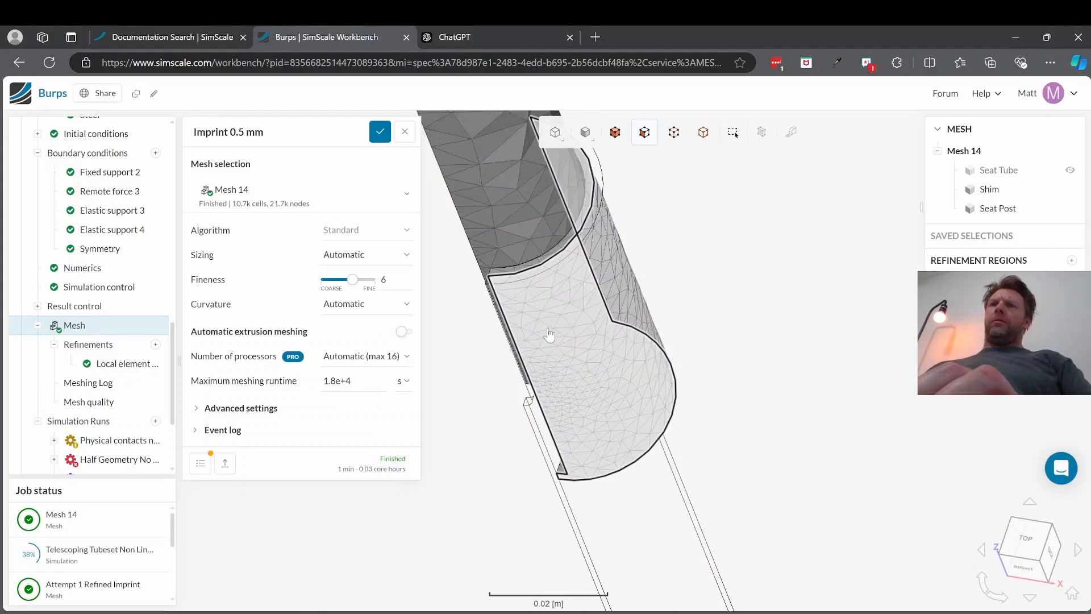
left_click_drag(532, 312, 627, 265)
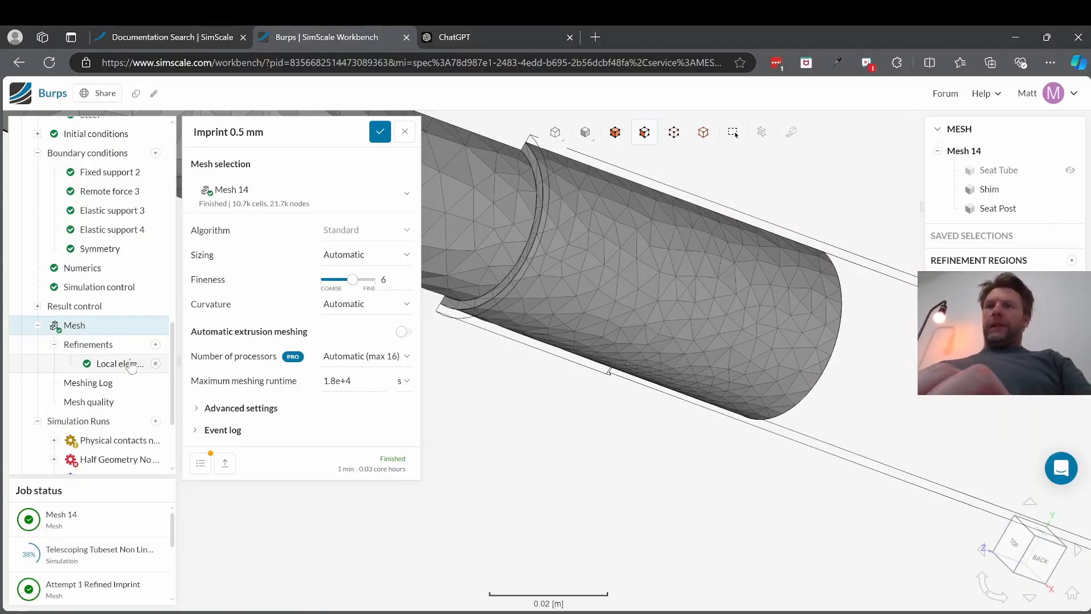
- Switch to the SimScale documentation, open the Standard Mesher article, and read its sections on automatic and manual sizing
left_click(145, 40)
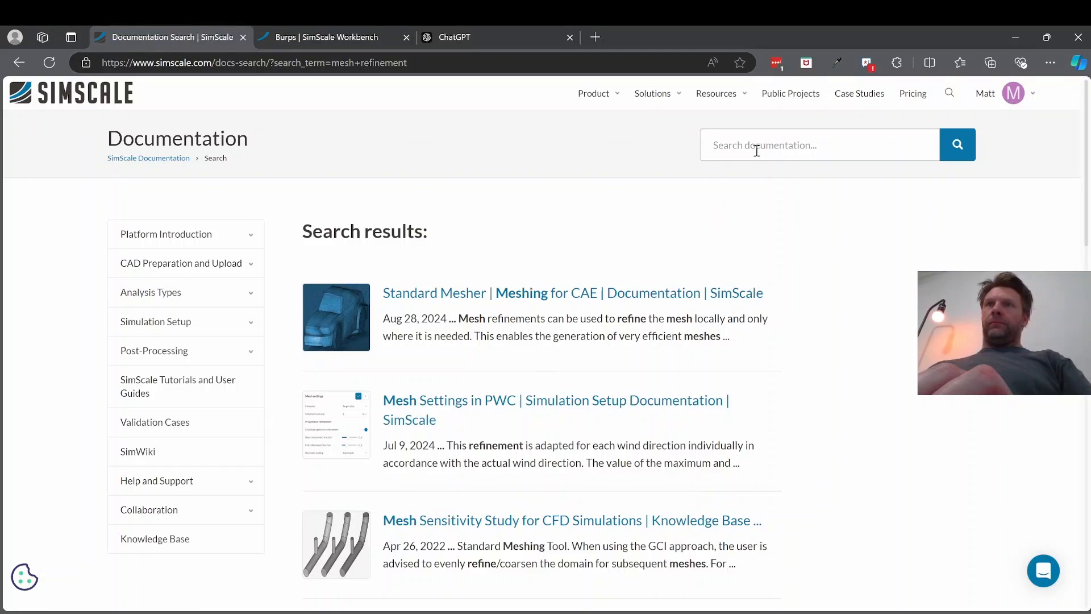
left_click(509, 294)
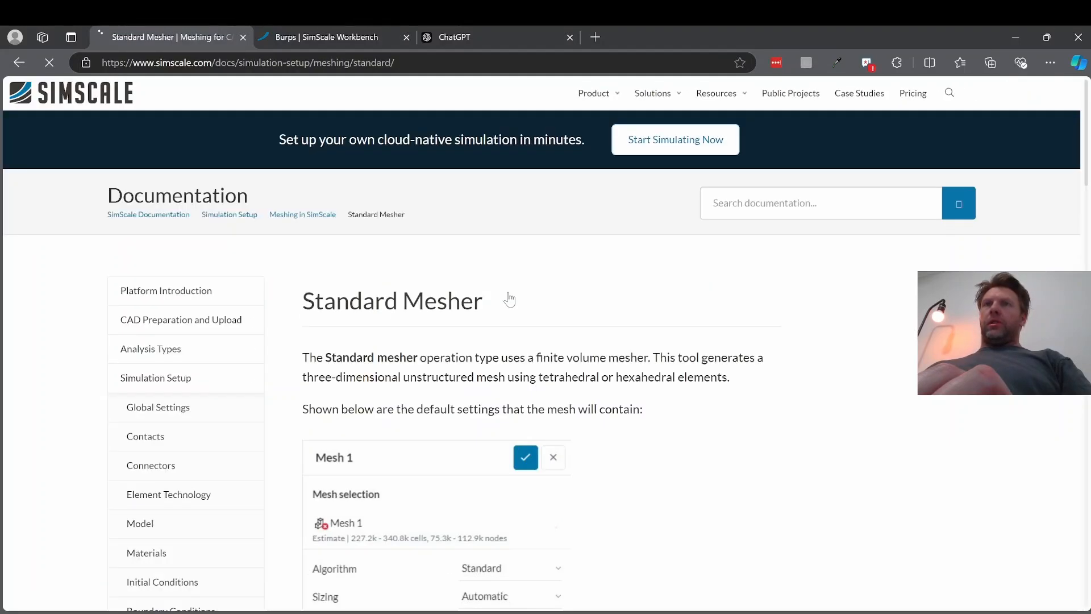
scroll(762, 381, "down", 2)
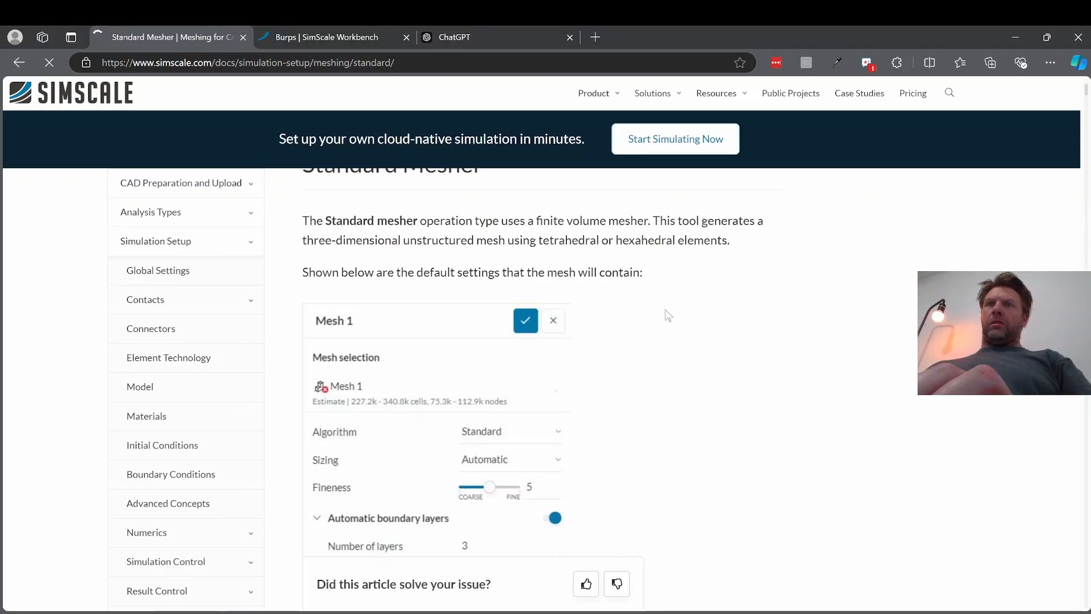
scroll(578, 291, "up", 1)
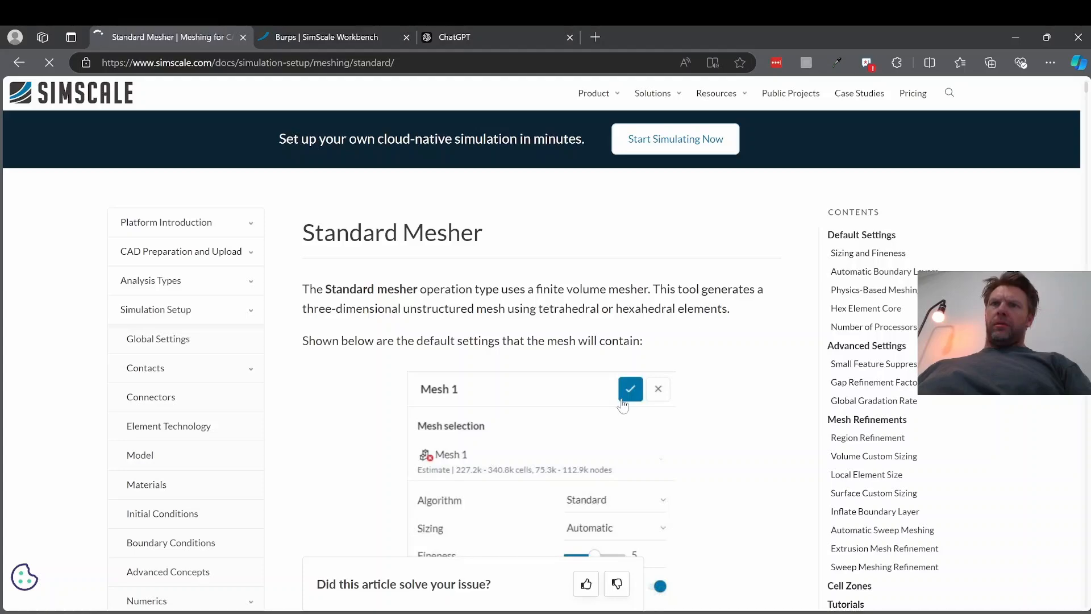
scroll(602, 382, "down", 10)
scroll(602, 382, "down", 4)
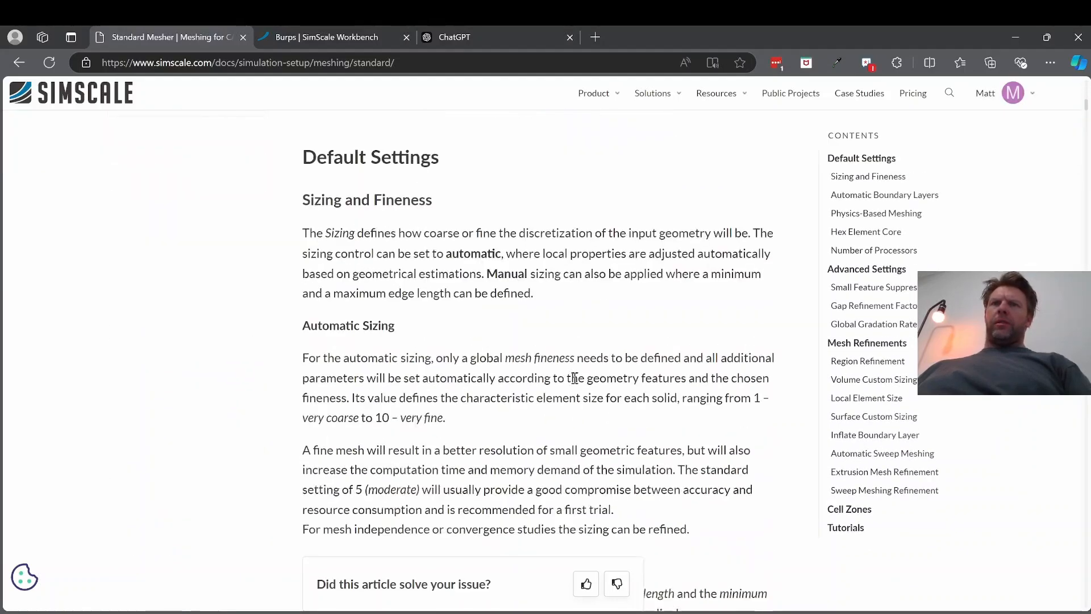
scroll(477, 210, "down", 4)
scroll(477, 210, "down", 2)
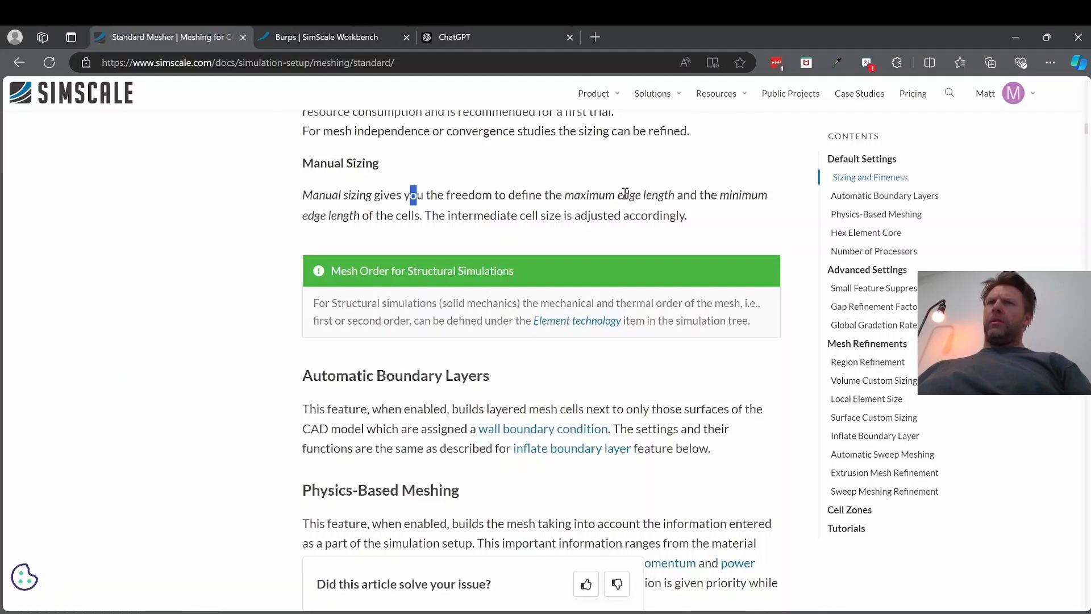
left_click_drag(624, 193, 624, 194)
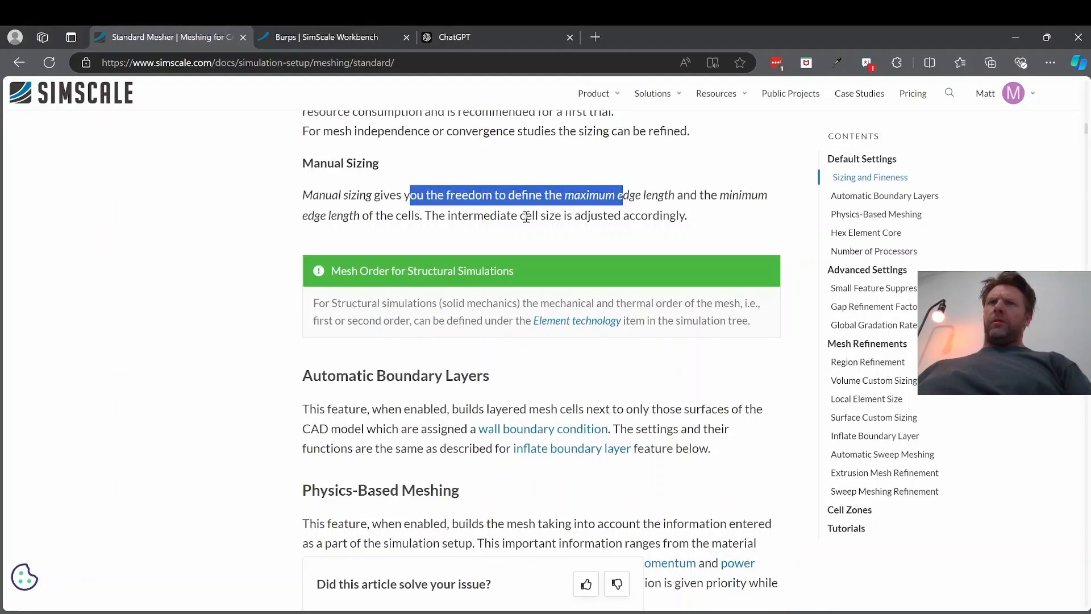
left_click(526, 216)
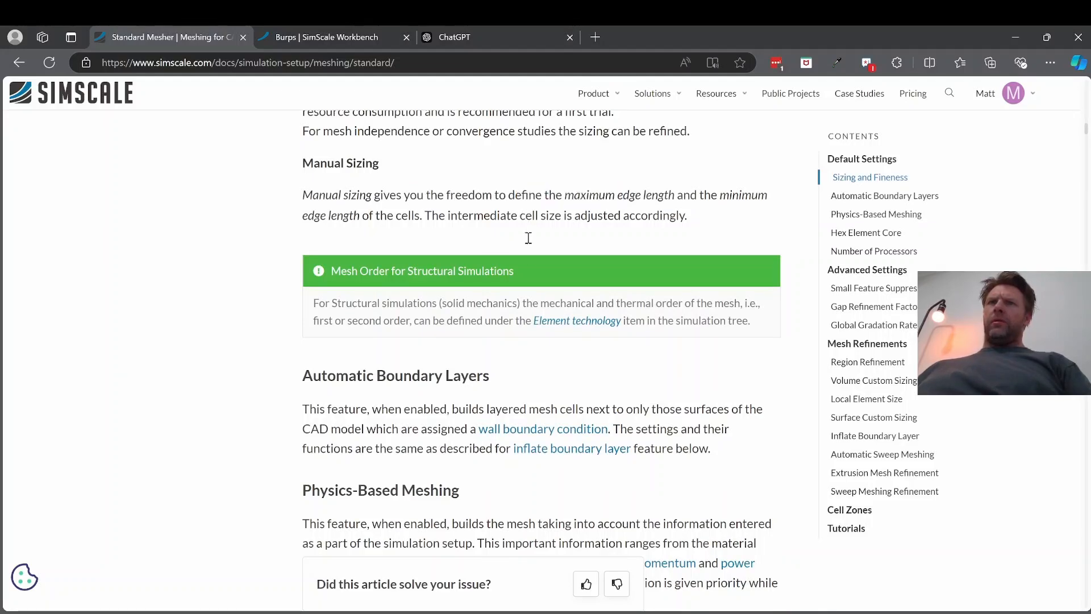
- Read the Standard Mesher article's sections on automatic boundary layers, physics-based meshing, hex element core and number of processors
scroll(533, 382, "down", 3)
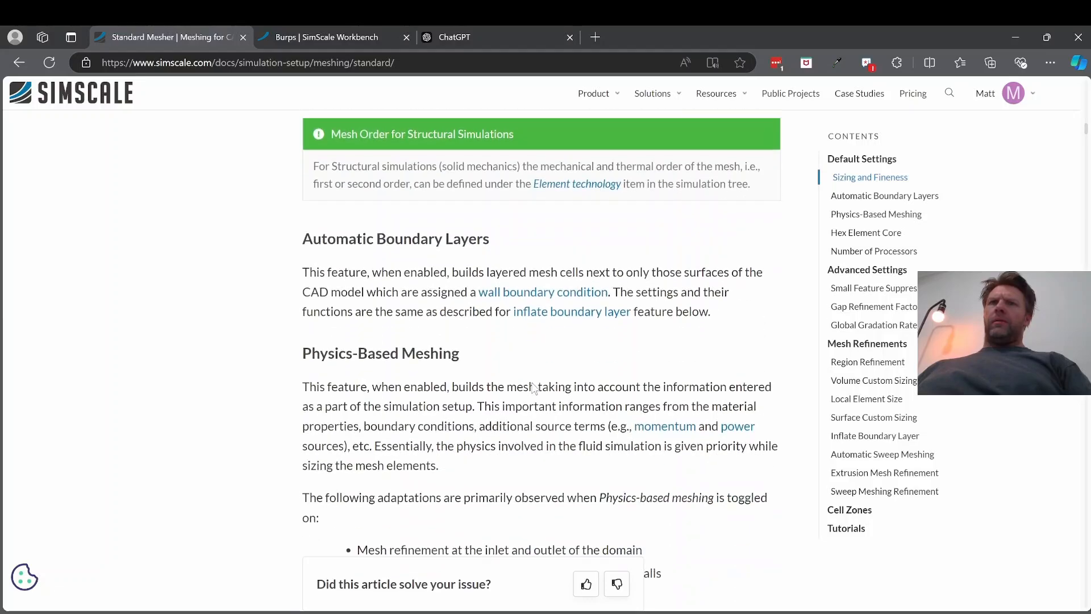
scroll(534, 387, "down", 2)
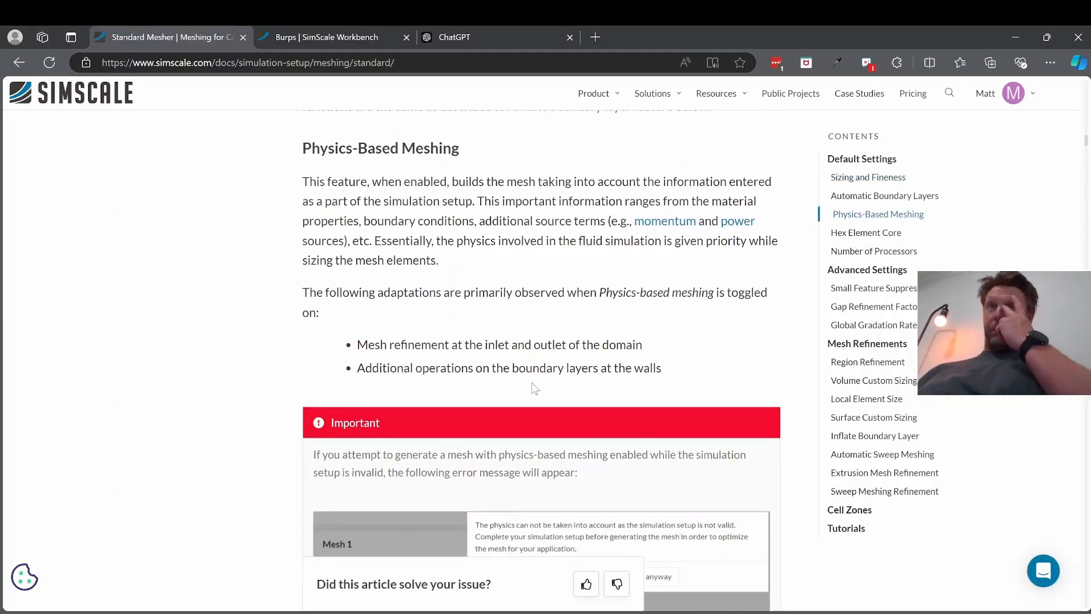
scroll(534, 388, "down", 6)
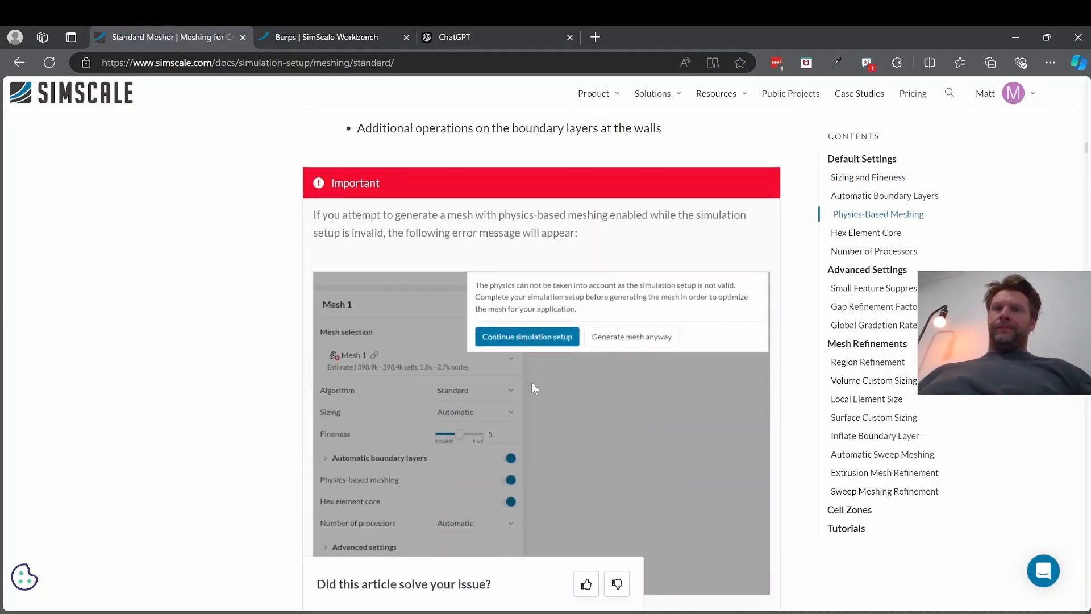
scroll(533, 389, "down", 7)
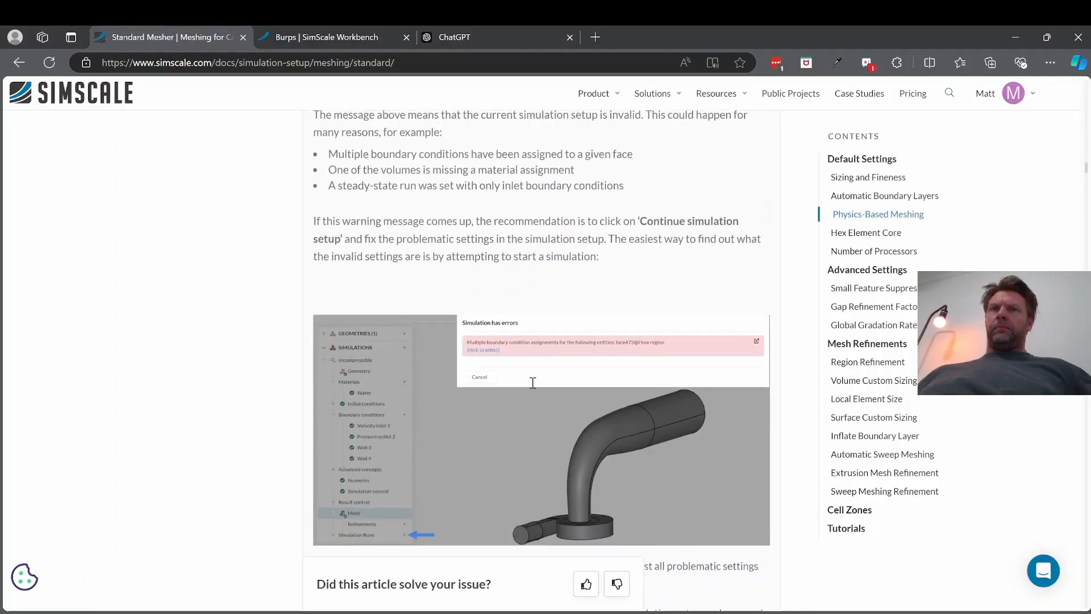
scroll(534, 389, "down", 6)
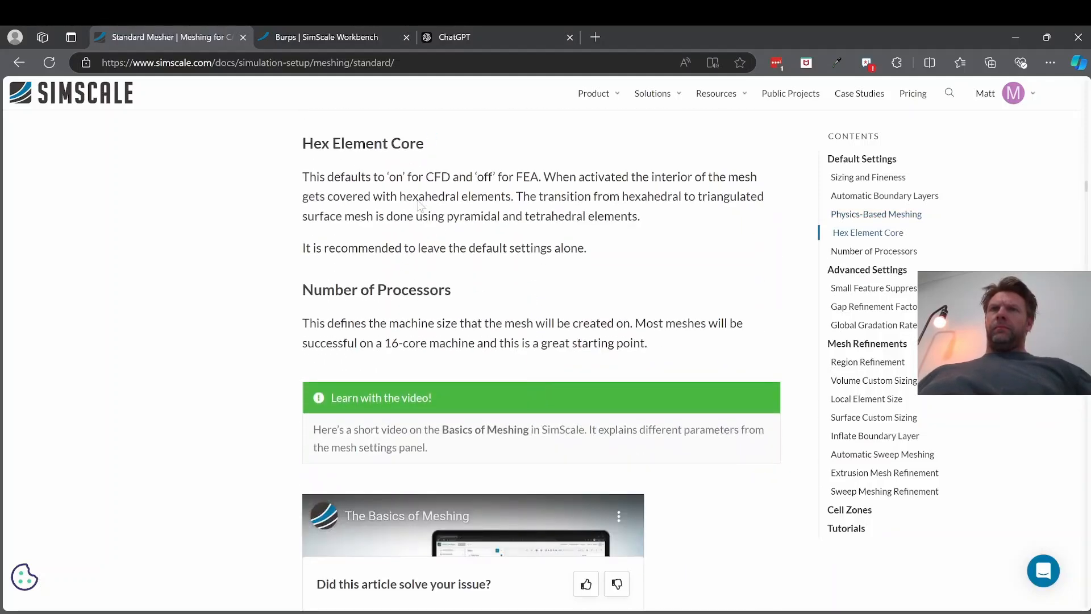
- Read the article's Advanced Settings sections on small feature suppression, gap refinement factor and global gradation rate, including the gap mesh figures
scroll(419, 206, "down", 8)
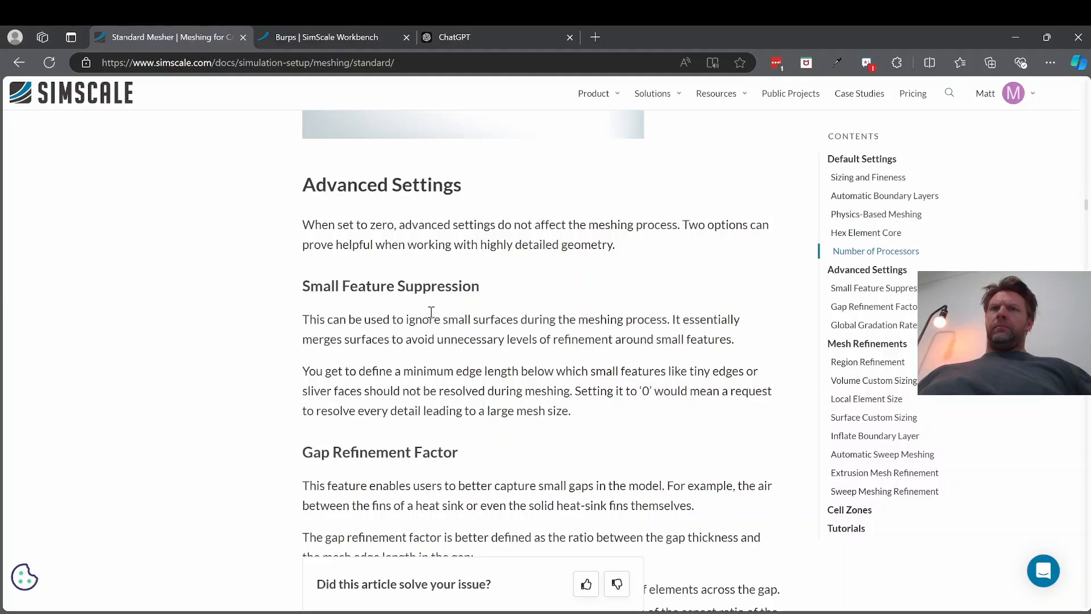
scroll(430, 312, "down", 1)
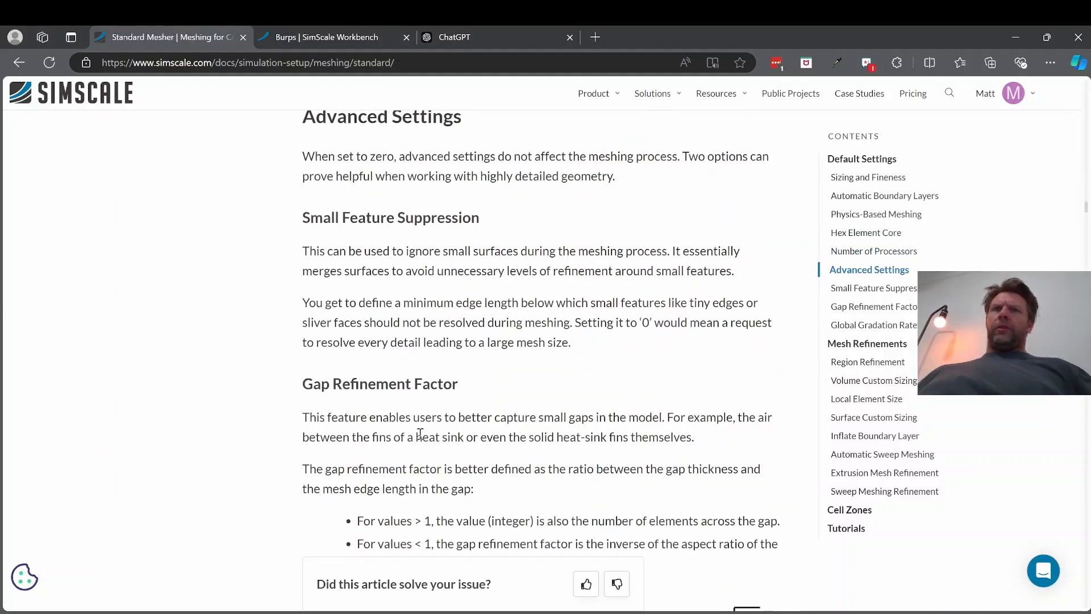
scroll(420, 435, "down", 3)
scroll(547, 350, "down", 3)
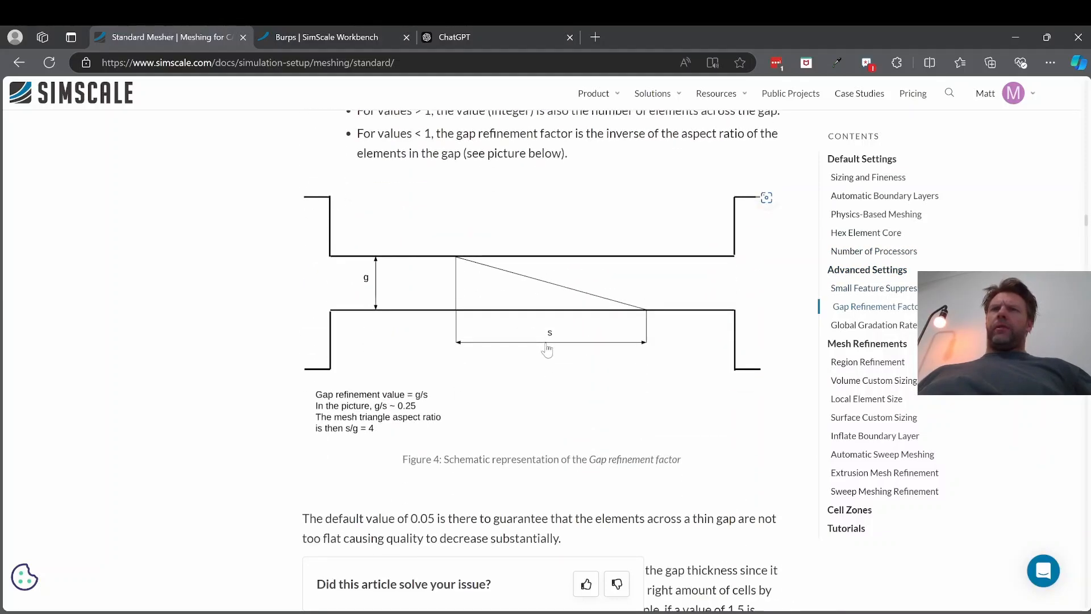
scroll(547, 349, "up", 3)
scroll(547, 349, "down", 3)
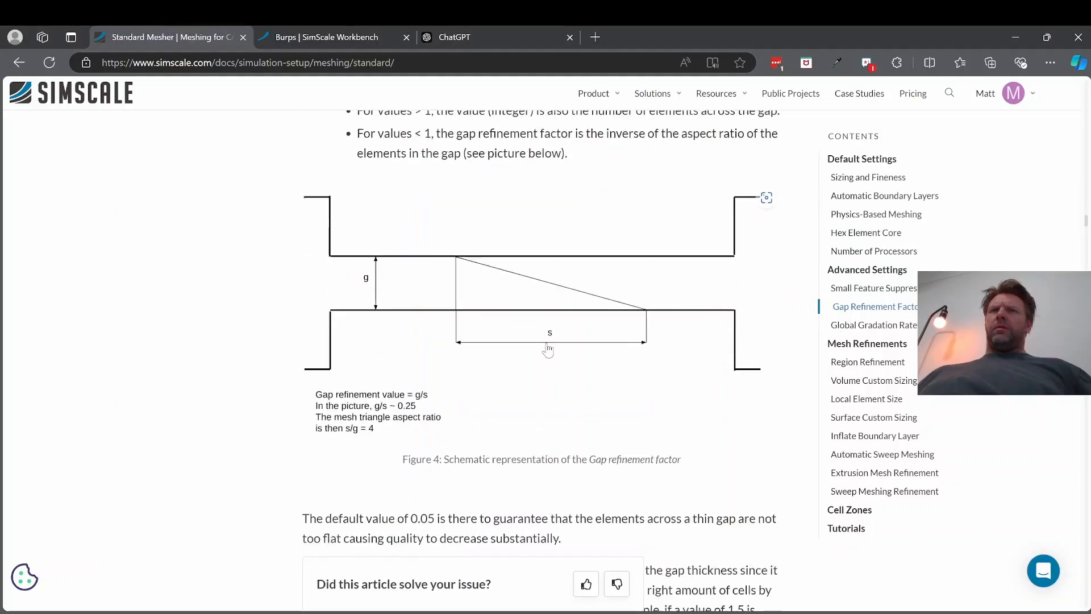
scroll(548, 349, "down", 6)
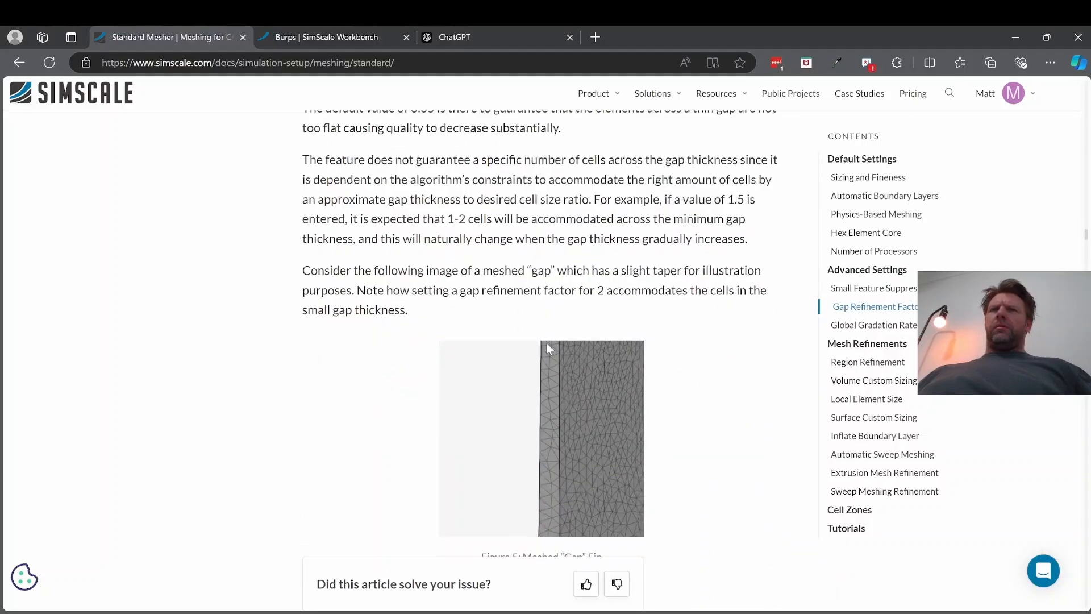
scroll(548, 349, "down", 4)
scroll(549, 350, "up", 1)
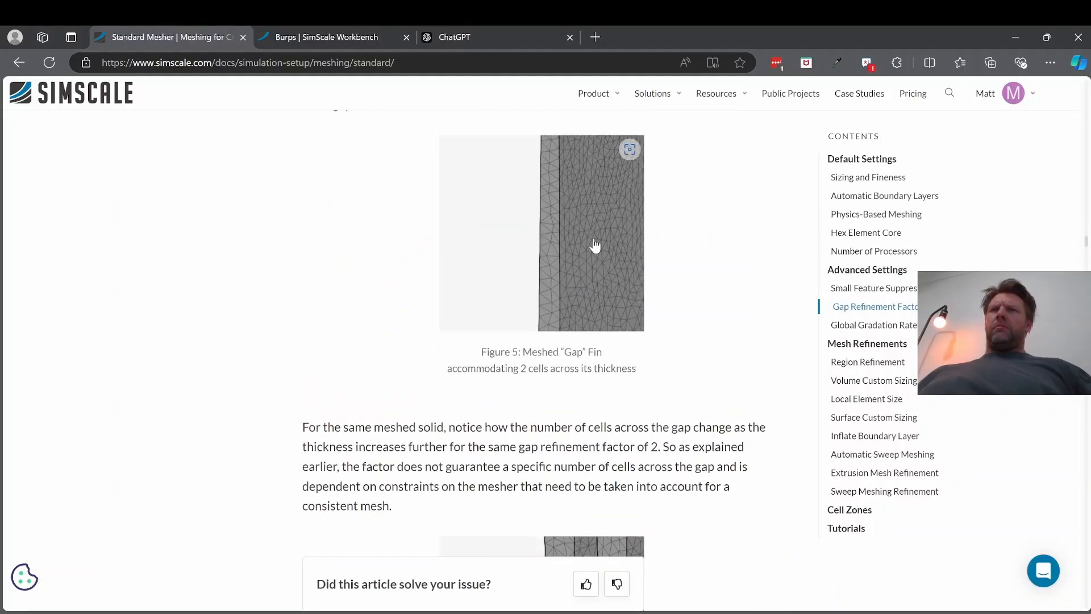
scroll(546, 386, "down", 3)
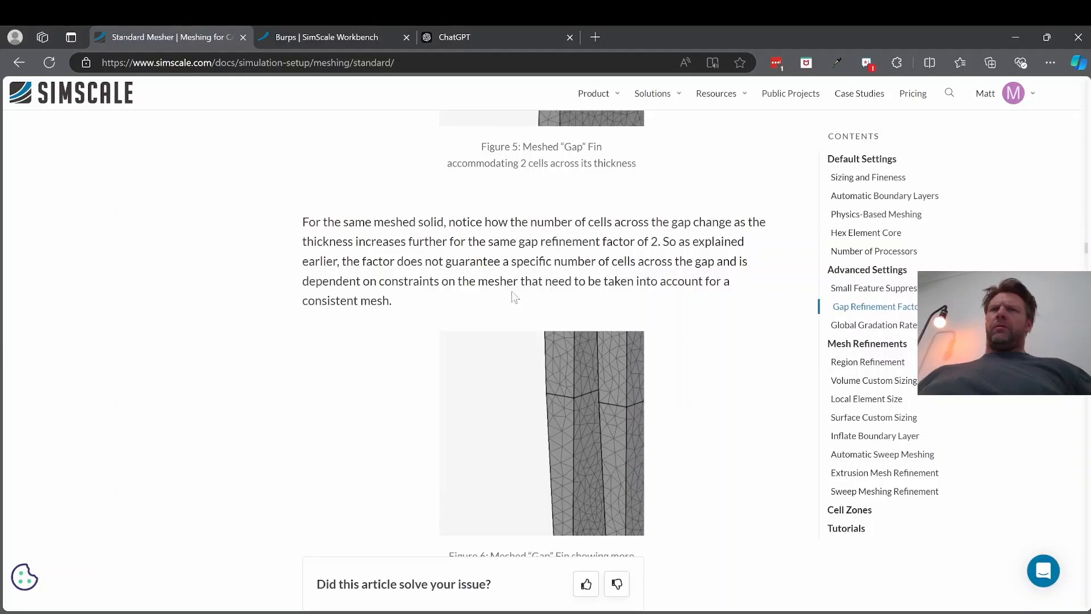
scroll(514, 295, "down", 9)
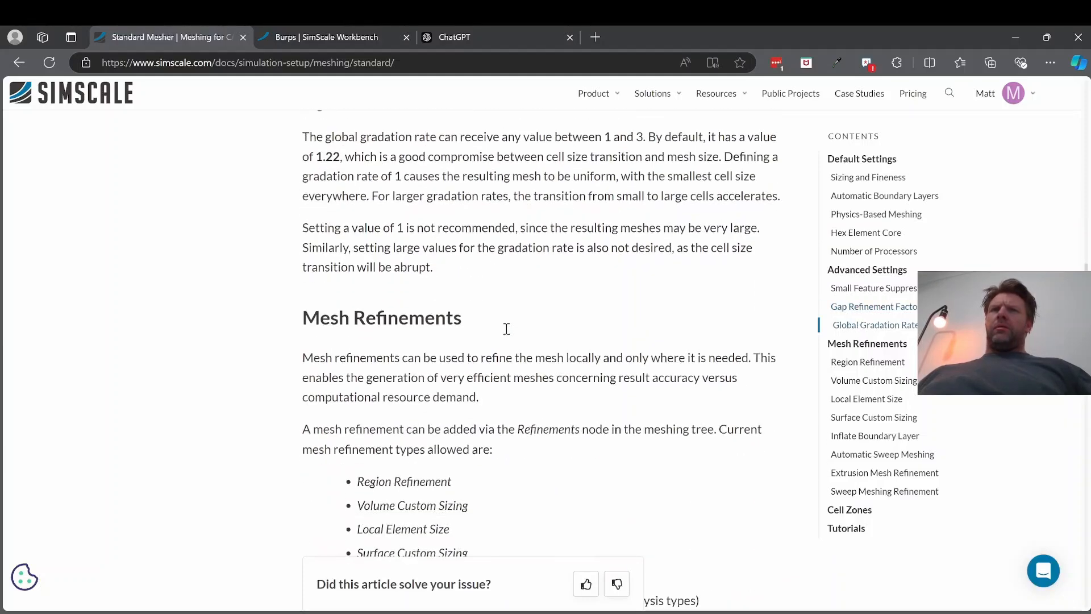
- Read the Mesh Refinements overview, covering the allowed refinement types, the note on overriding local settings, and where refinements are added
scroll(505, 331, "down", 2)
scroll(524, 216, "down", 1)
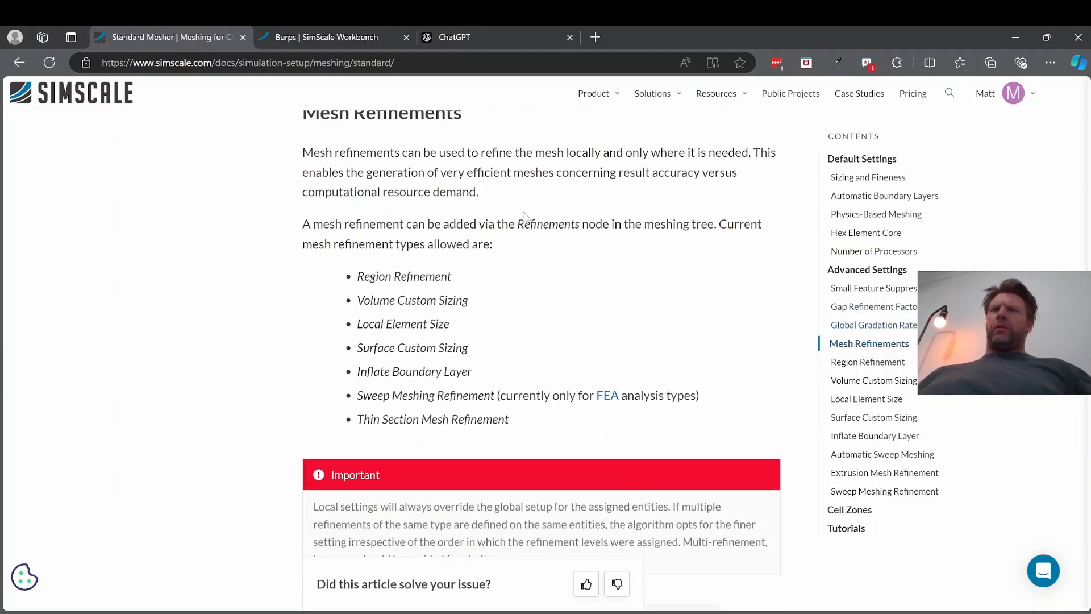
scroll(494, 334, "down", 1)
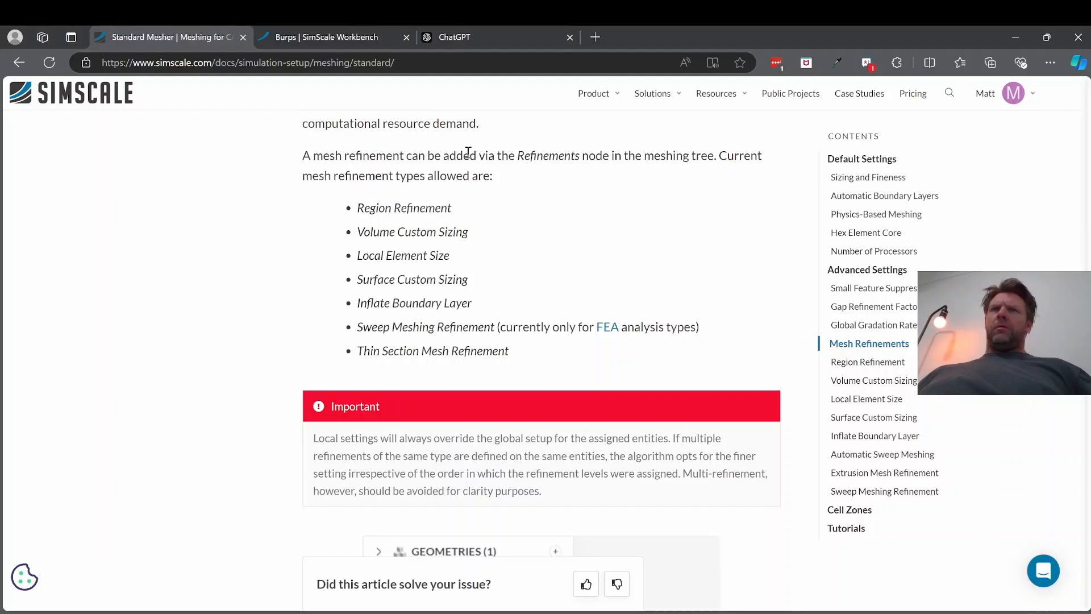
left_click_drag(469, 152, 627, 163)
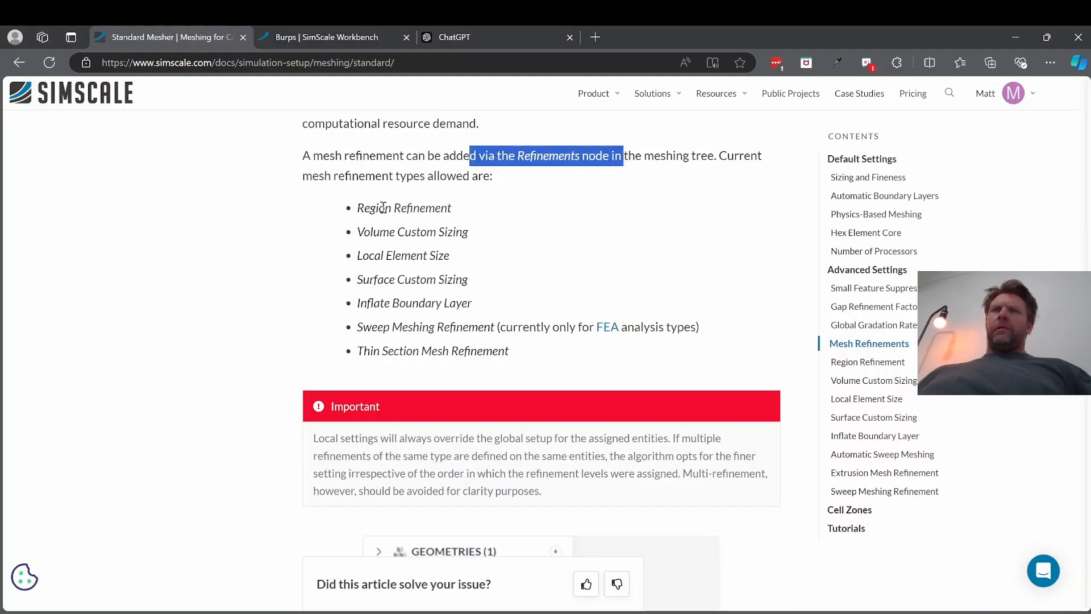
left_click_drag(386, 208, 443, 201)
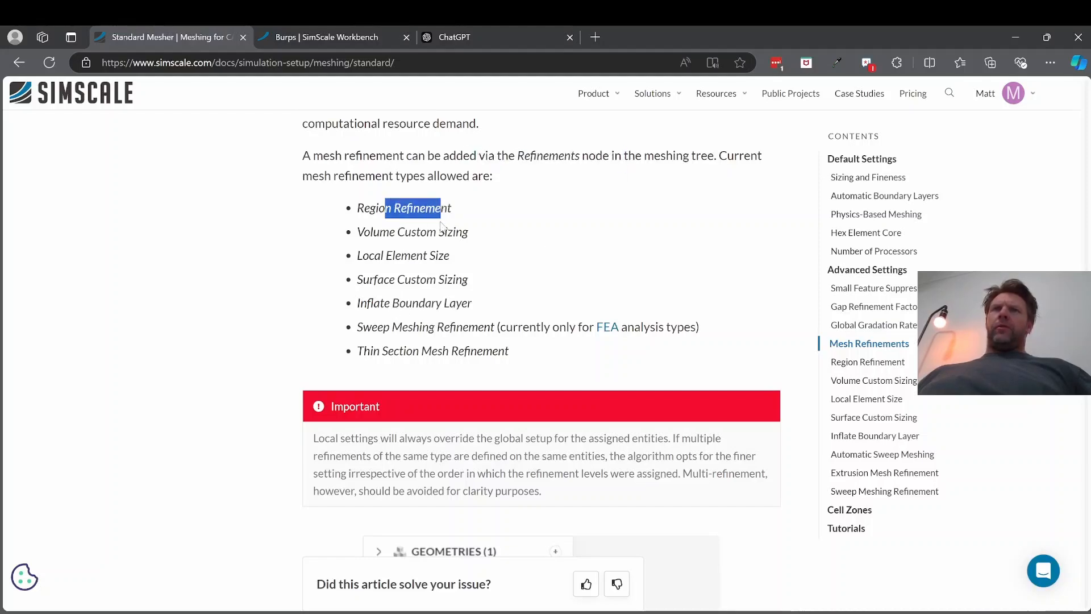
double_click(417, 232)
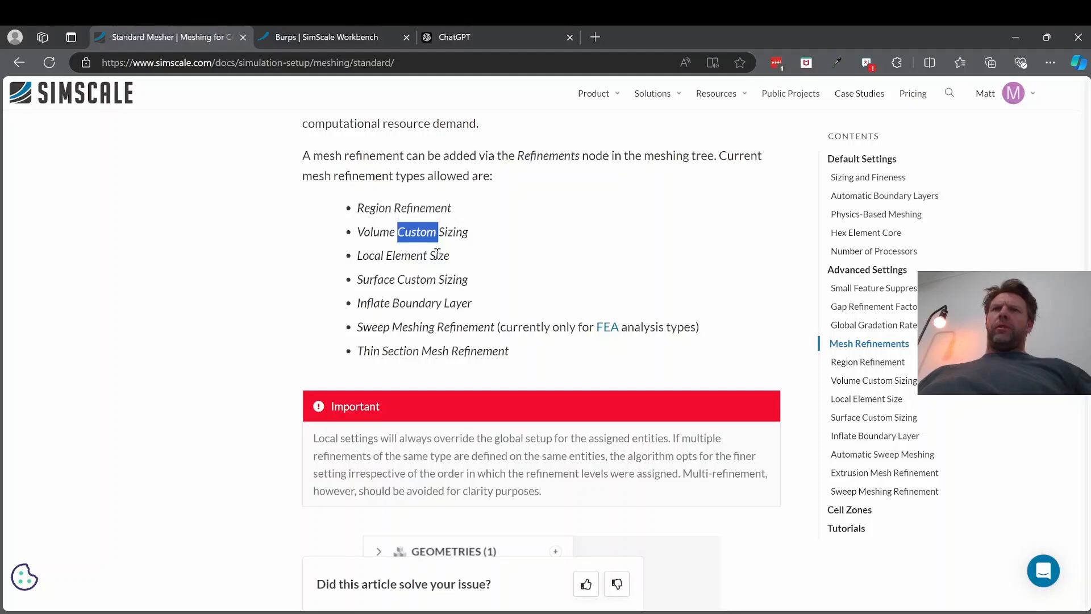
left_click_drag(380, 255, 469, 281)
scroll(535, 268, "down", 7)
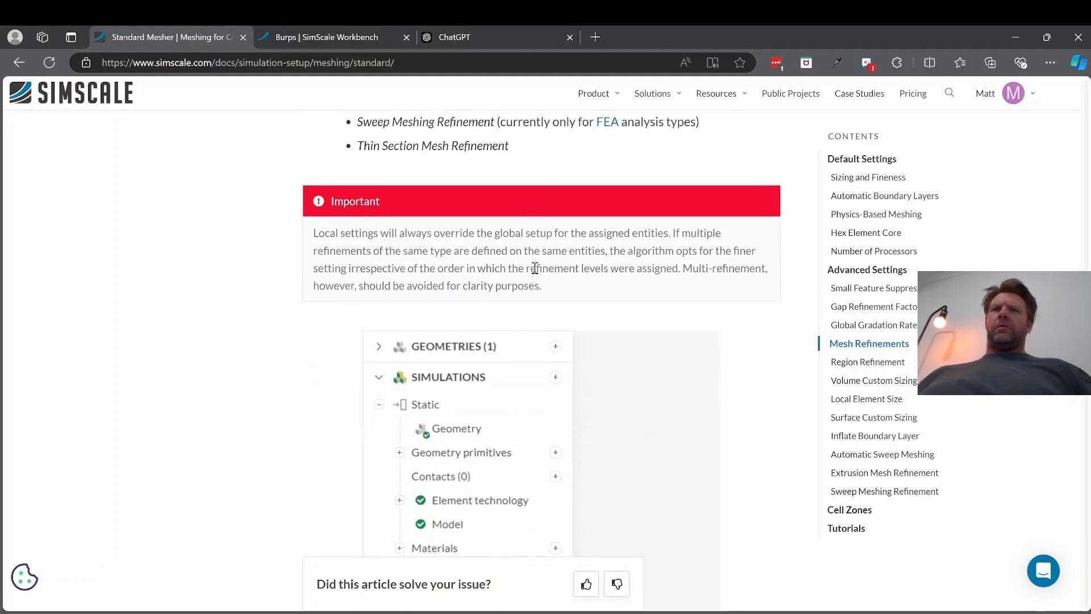
scroll(535, 274, "down", 3)
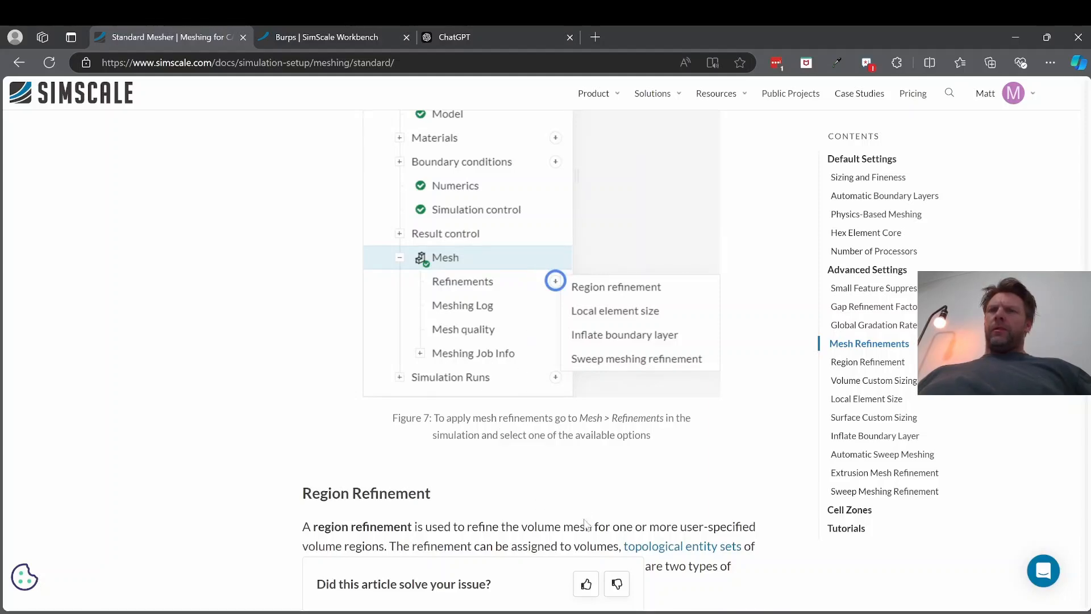
- Study the Region Refinement section, comparing the Inside and Distance modes and the example table of distances and maximum edge lengths
scroll(557, 447, "down", 7)
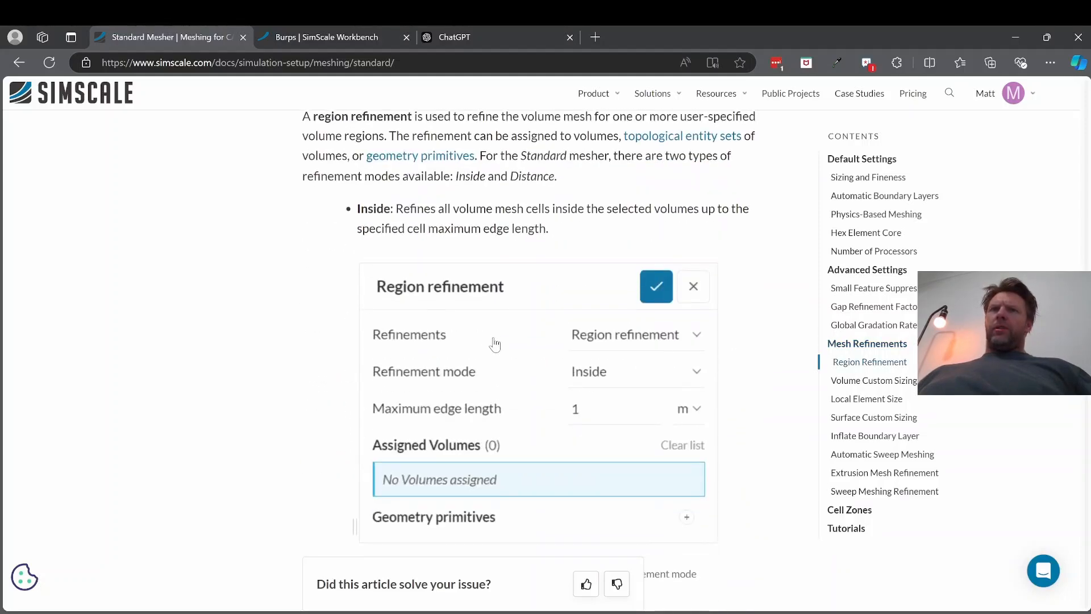
scroll(479, 233, "down", 10)
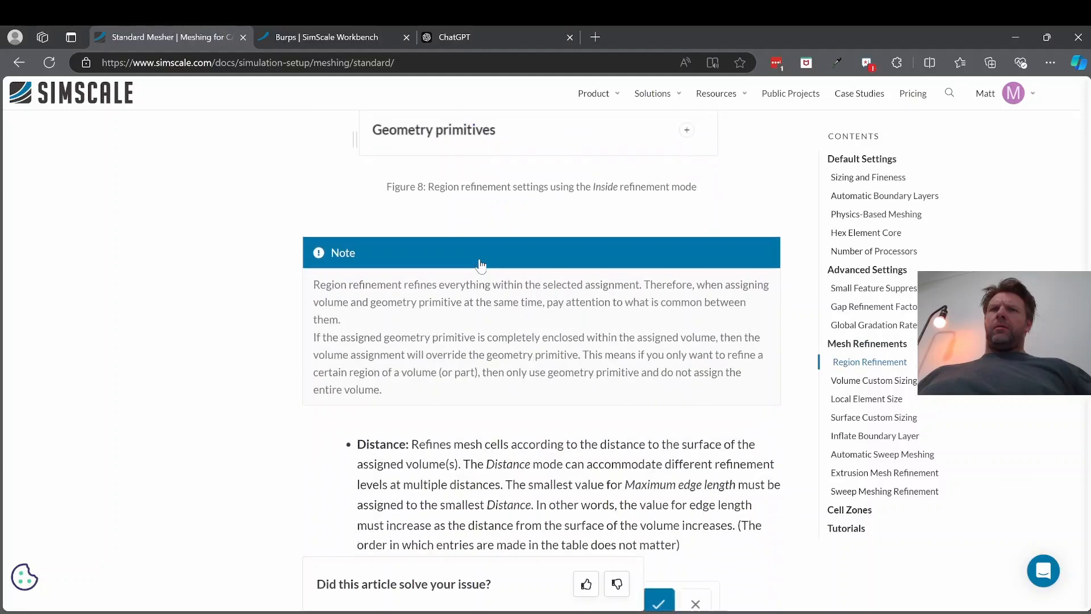
scroll(481, 265, "down", 7)
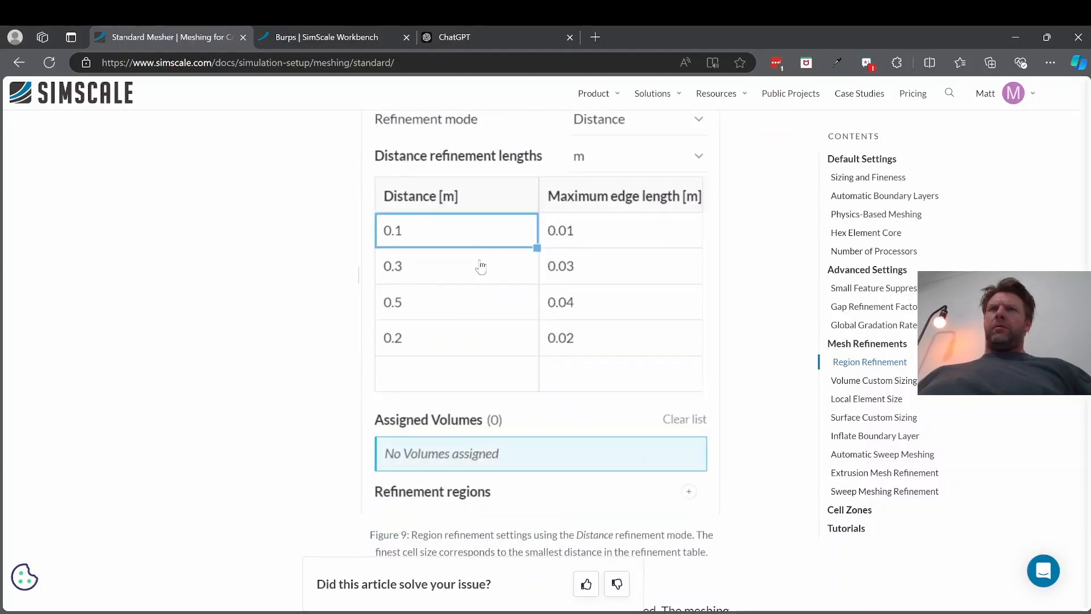
scroll(481, 266, "up", 4)
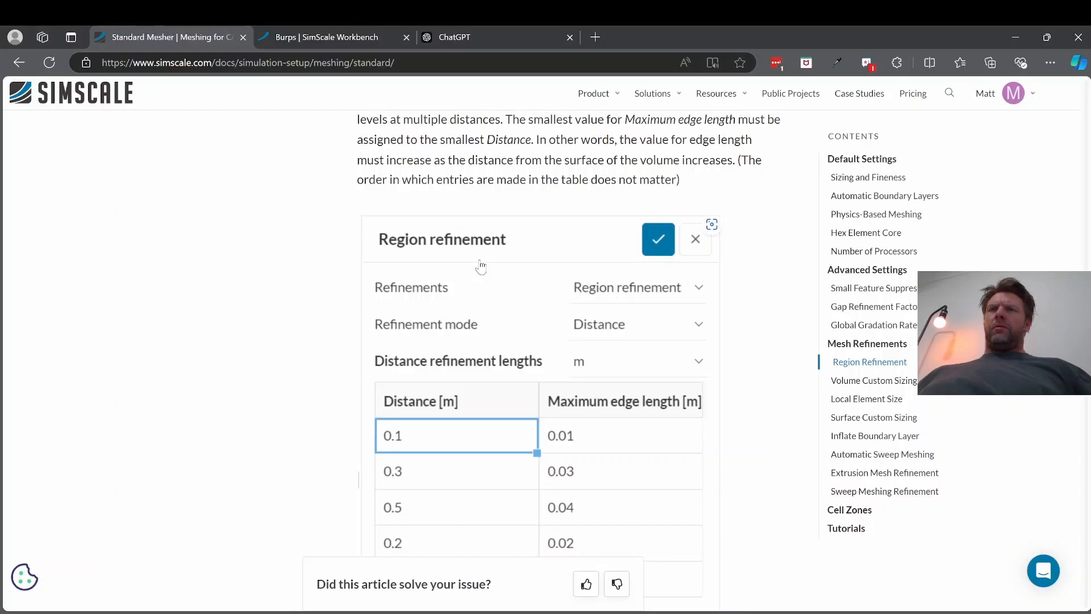
scroll(481, 266, "up", 4)
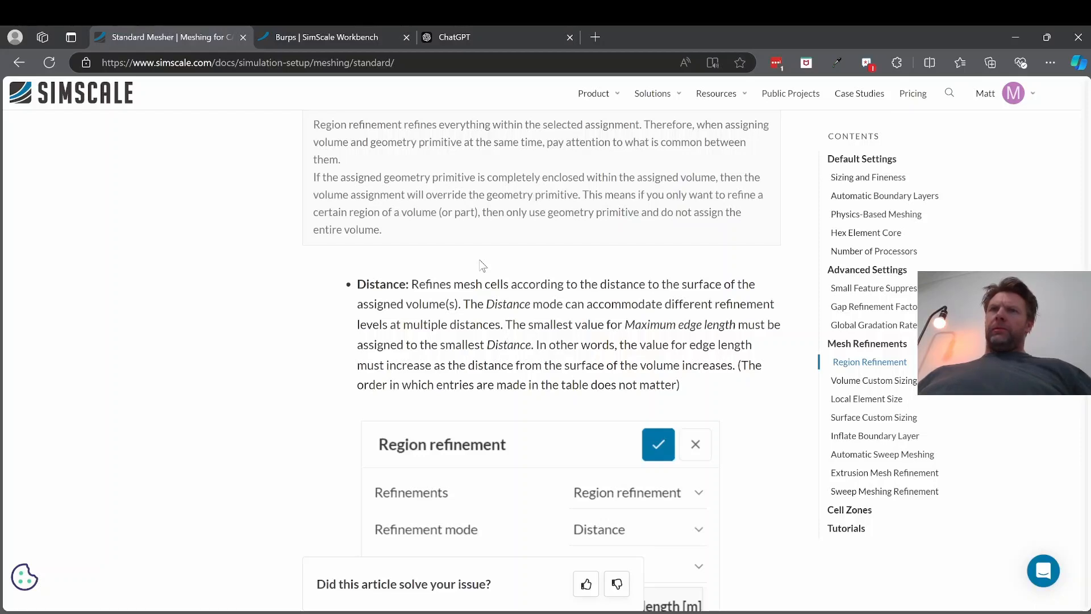
scroll(481, 266, "down", 1)
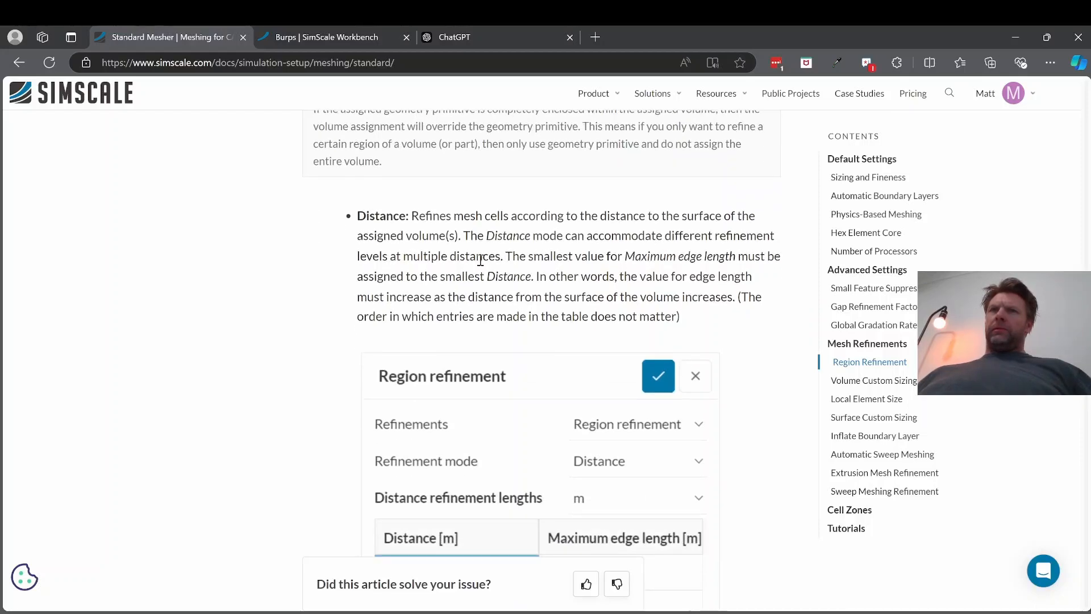
scroll(480, 260, "down", 2)
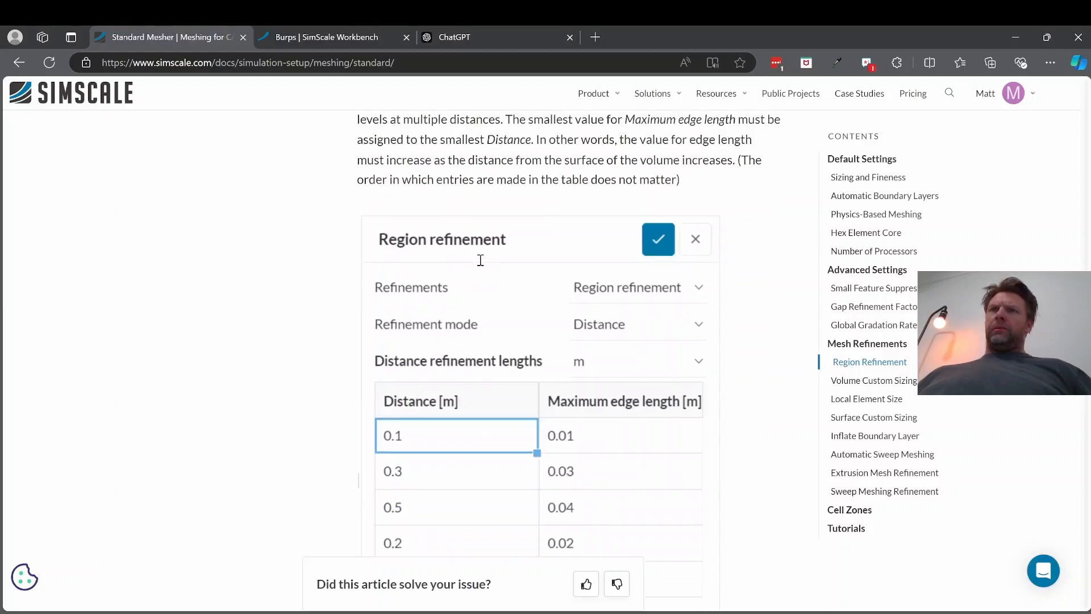
scroll(480, 266, "down", 1)
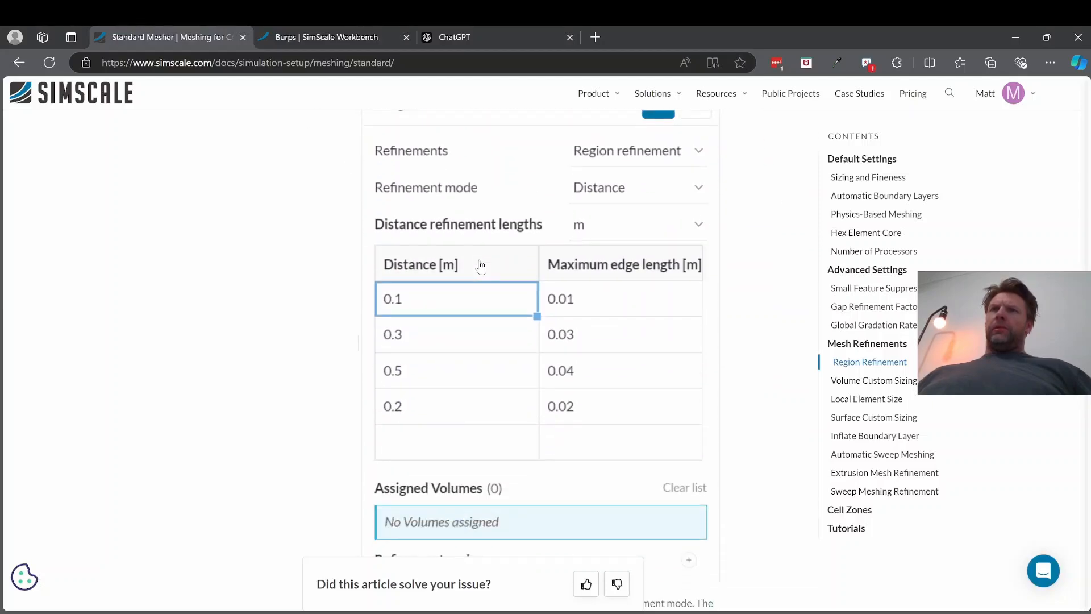
scroll(481, 266, "up", 3)
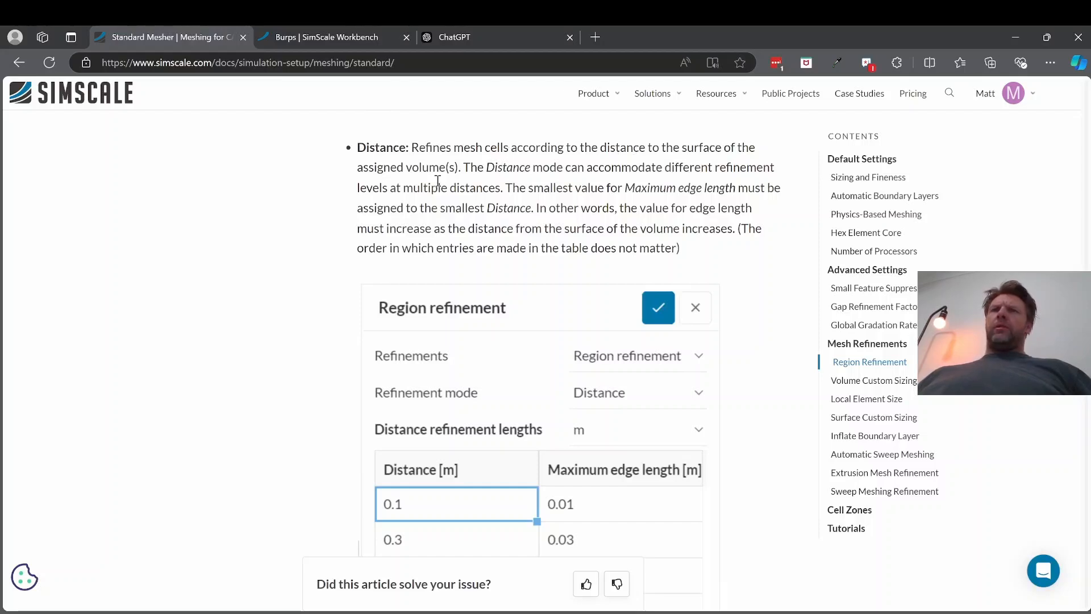
scroll(454, 227, "down", 3)
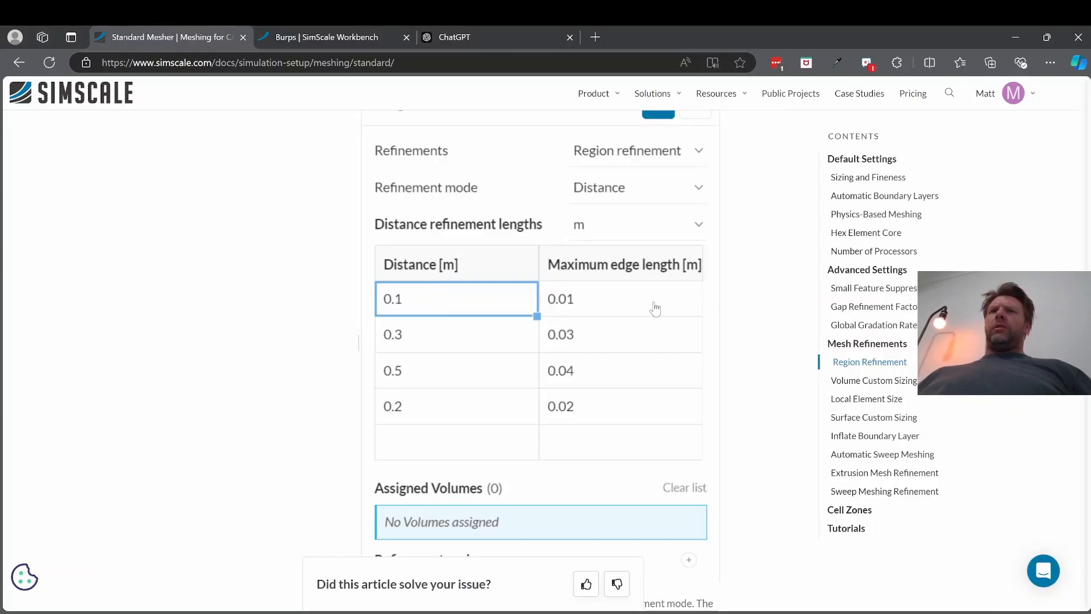
scroll(575, 277, "down", 6)
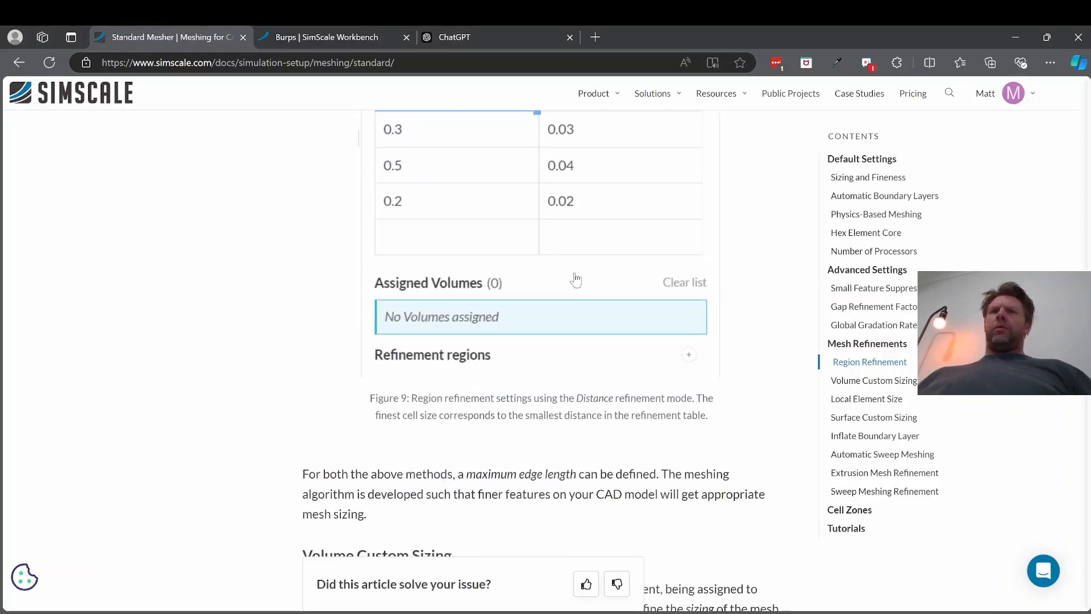
- Read the Volume Custom Sizing section and examine its example settings for sizing mode and fineness
scroll(575, 277, "down", 4)
scroll(397, 237, "up", 2)
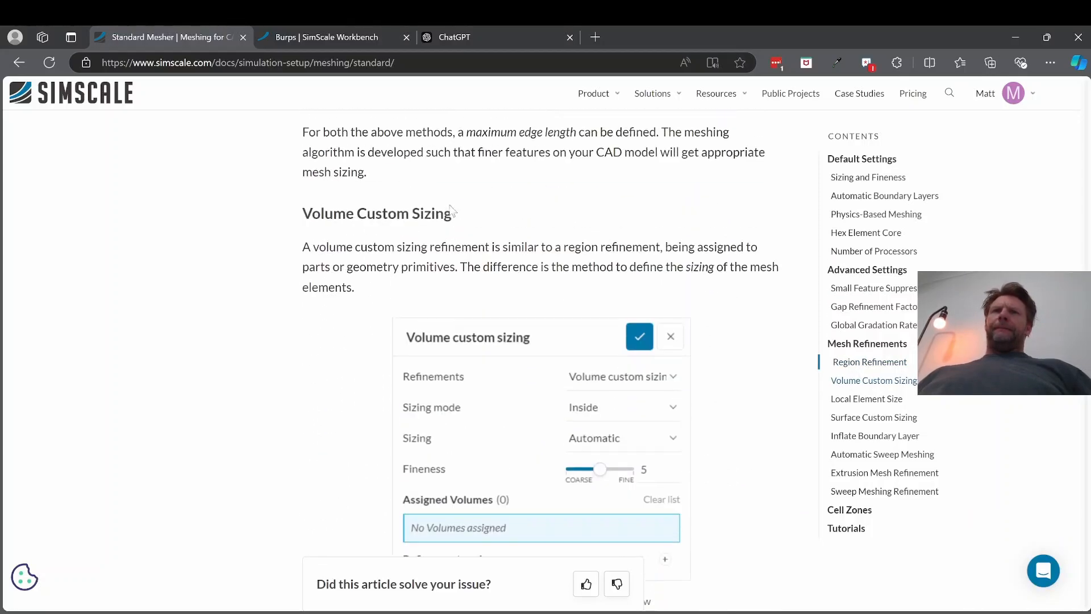
scroll(364, 219, "down", 1)
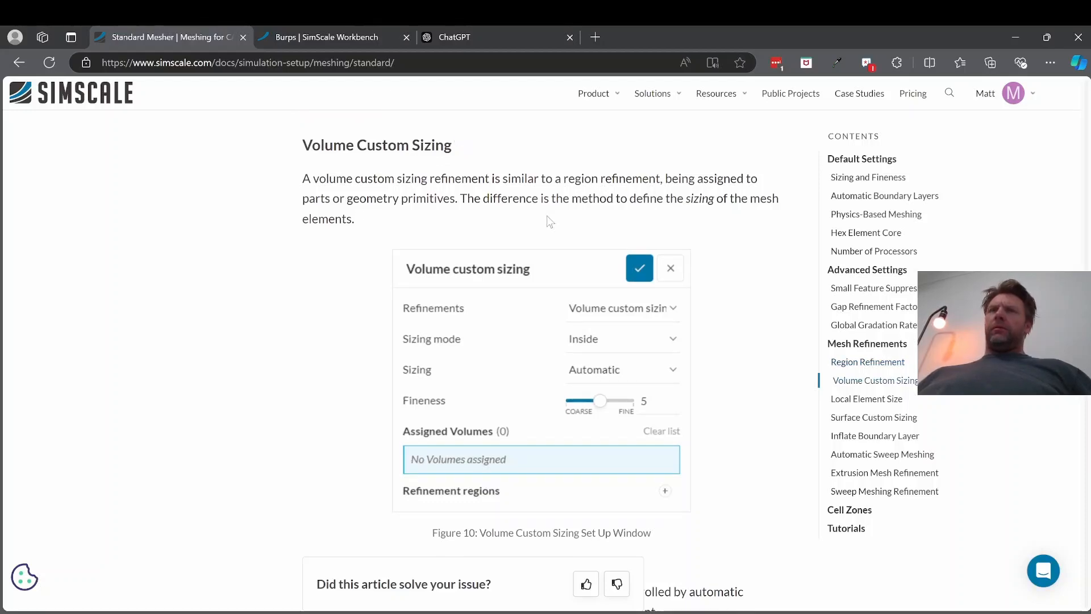
- Read the Local Element Size section closely, highlighting its text on surface sizing and finer elements, and look over Surface Custom Sizing
scroll(548, 221, "down", 8)
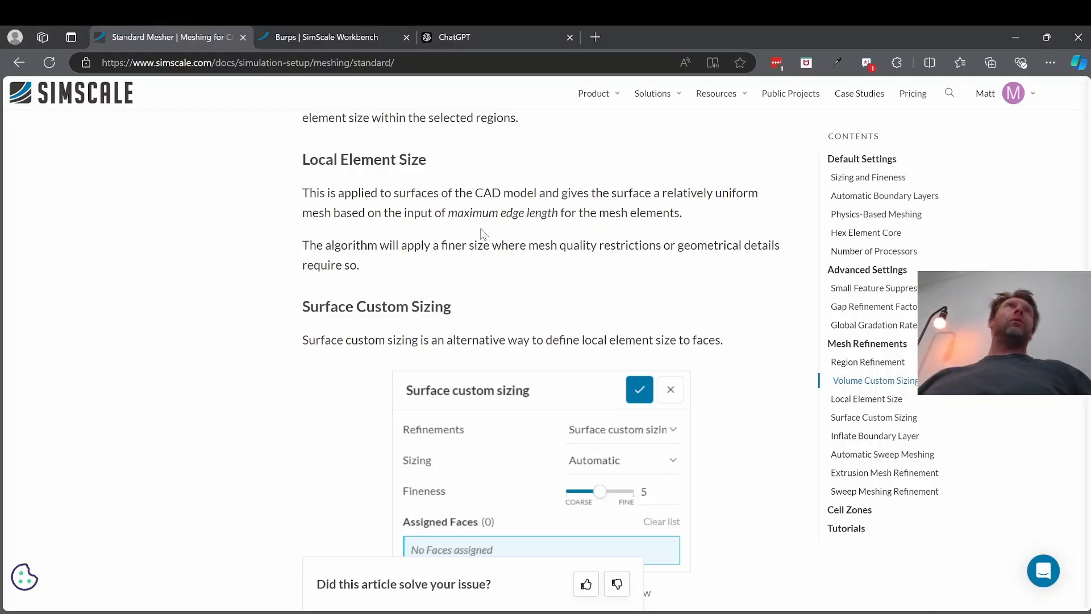
scroll(346, 244, "down", 1)
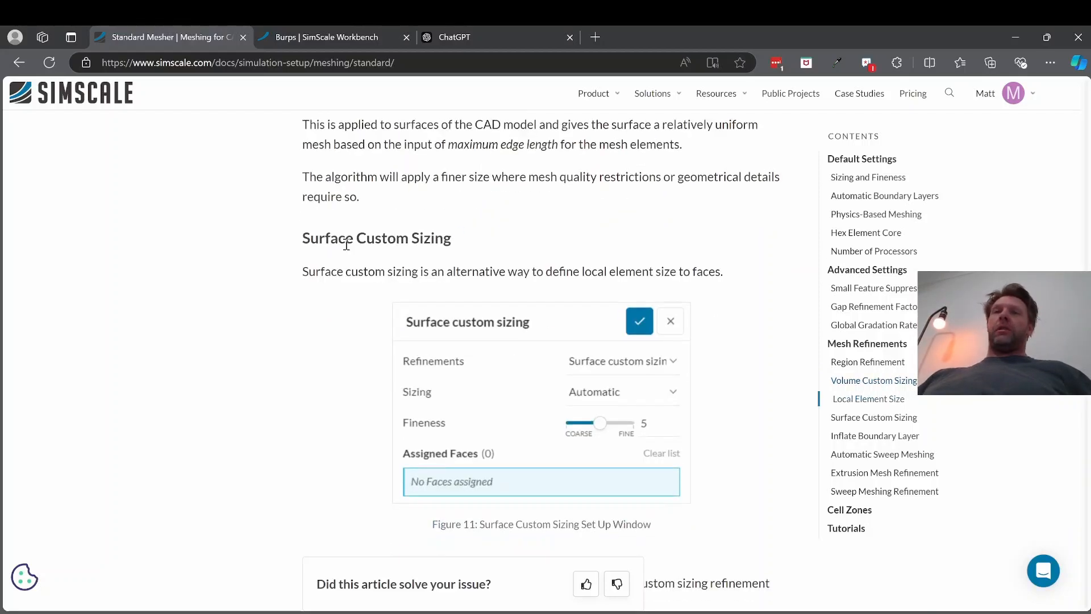
scroll(347, 245, "up", 1)
scroll(367, 247, "up", 1)
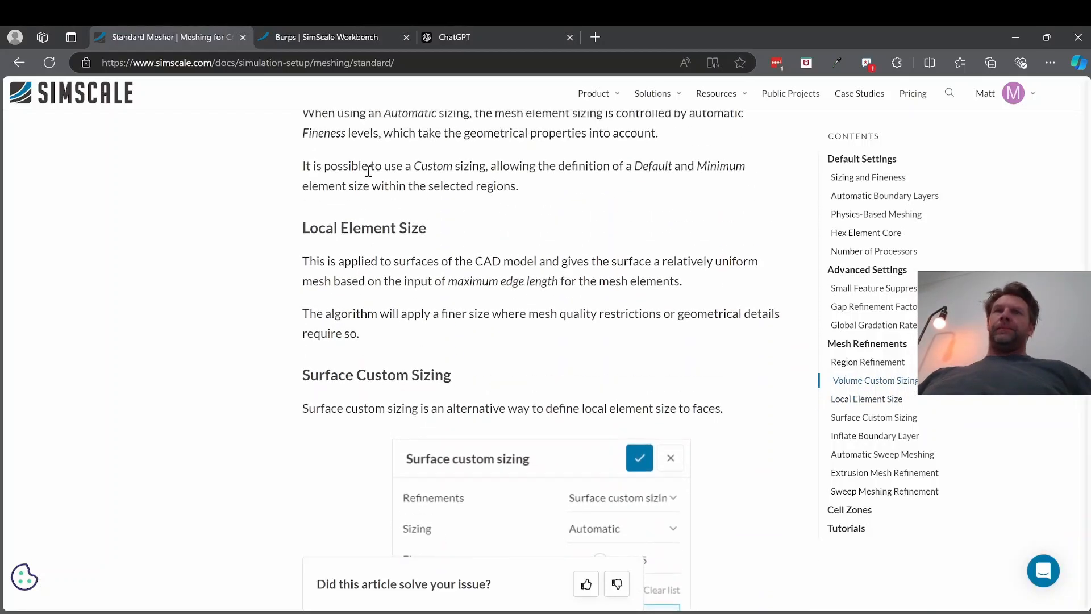
scroll(370, 248, "down", 1)
left_click_drag(365, 193, 661, 231)
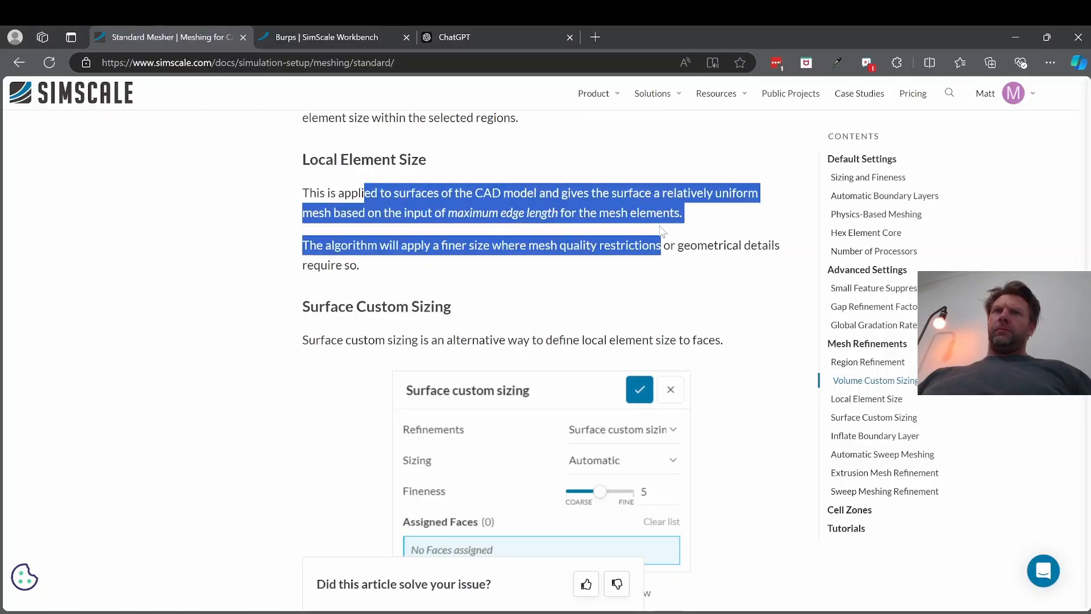
left_click(449, 265)
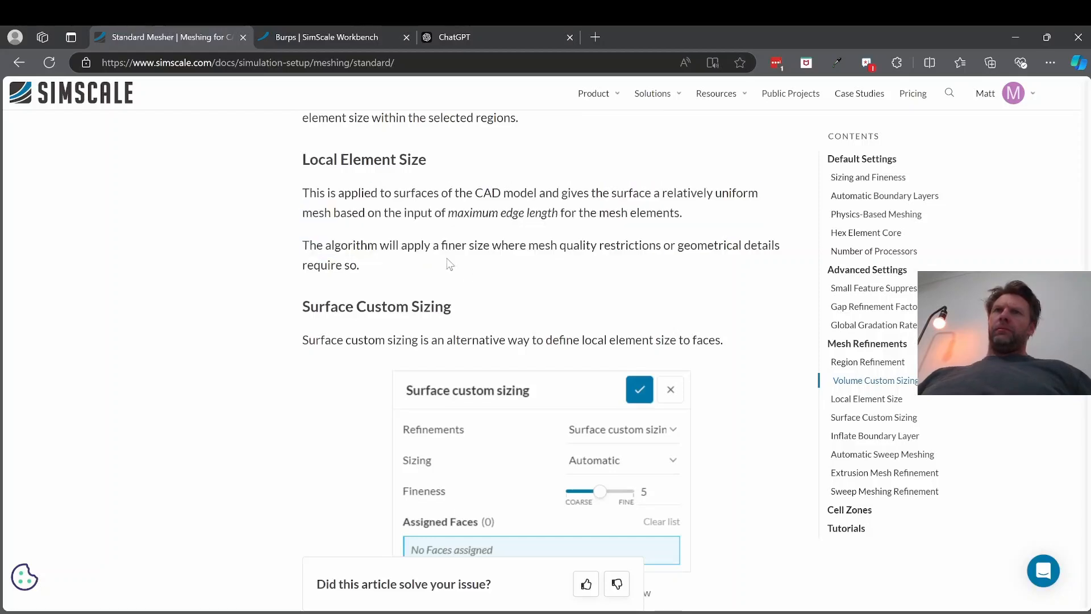
left_click_drag(390, 245, 516, 243)
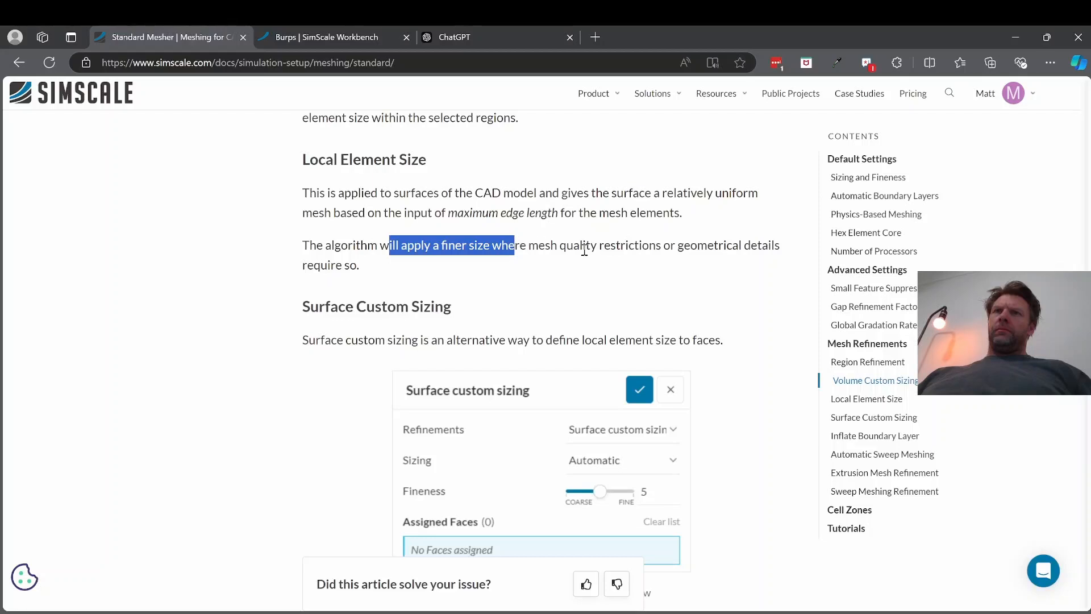
left_click_drag(584, 250, 584, 250)
scroll(488, 275, "down", 2)
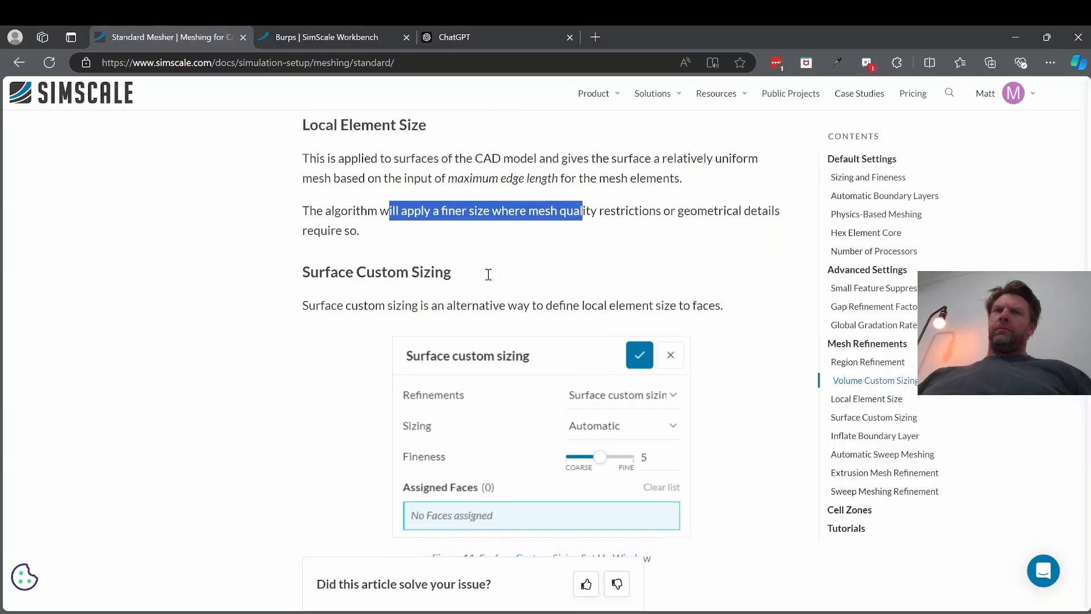
- Read the Surface Custom Sizing section closely, highlighting its text on automatic sizing based on fineness and examining the example settings
scroll(480, 273, "up", 2)
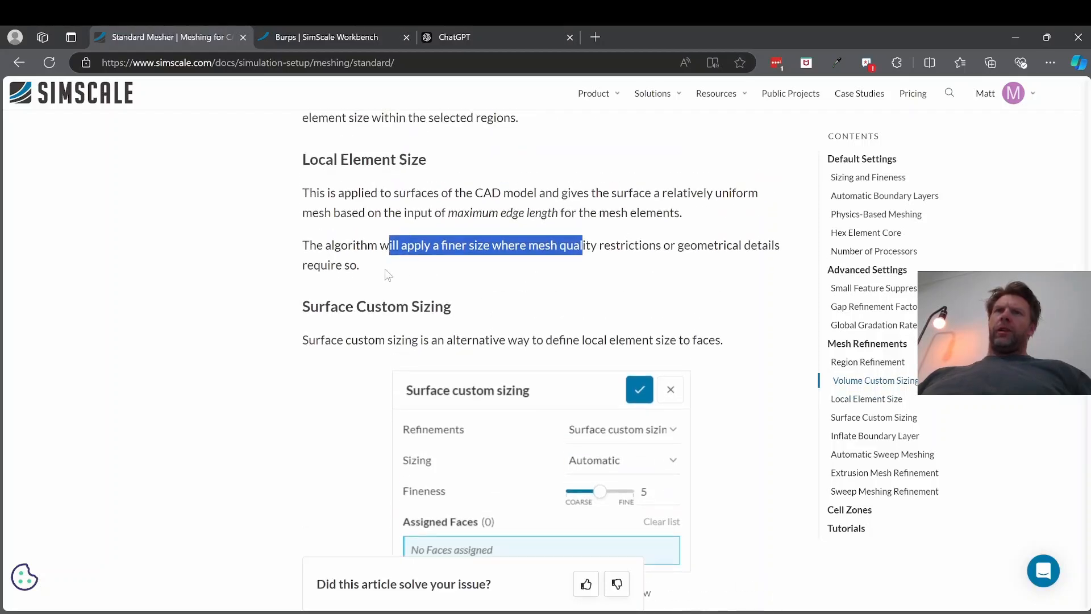
scroll(380, 263, "down", 2)
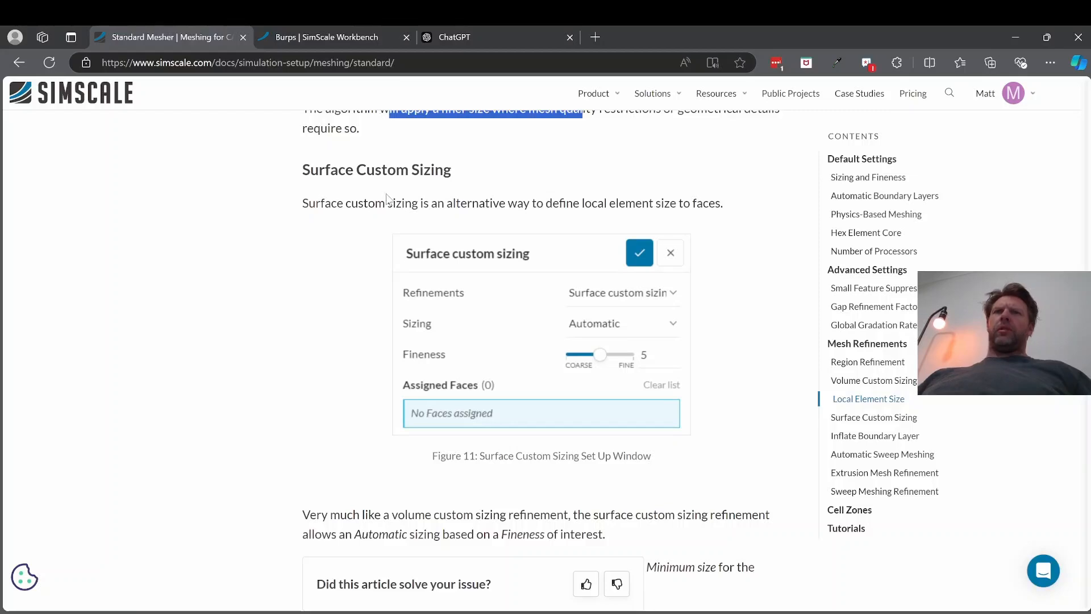
scroll(439, 216, "down", 1)
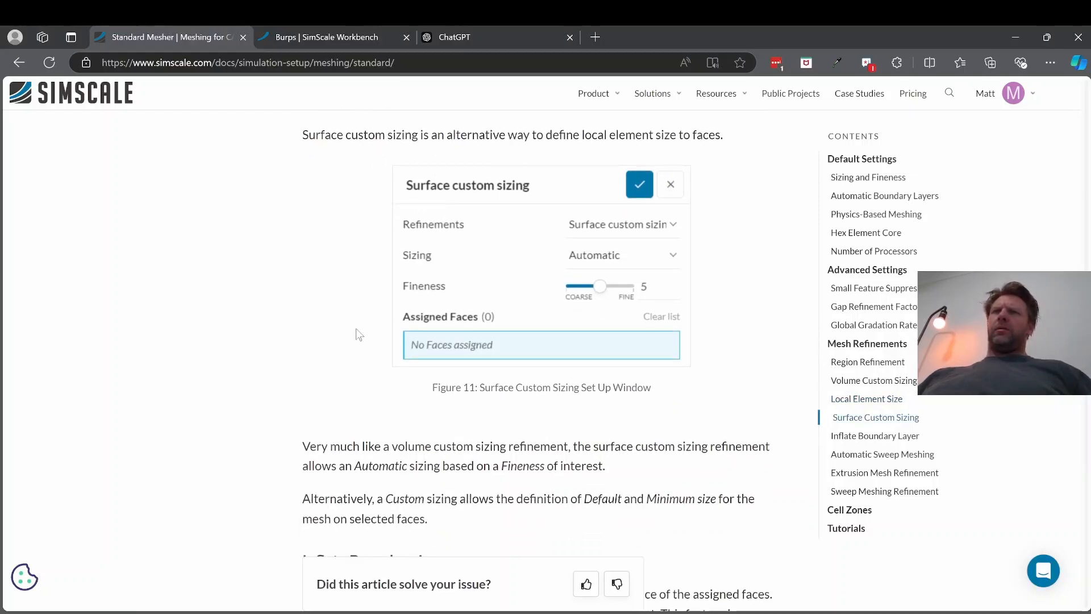
scroll(359, 334, "down", 1)
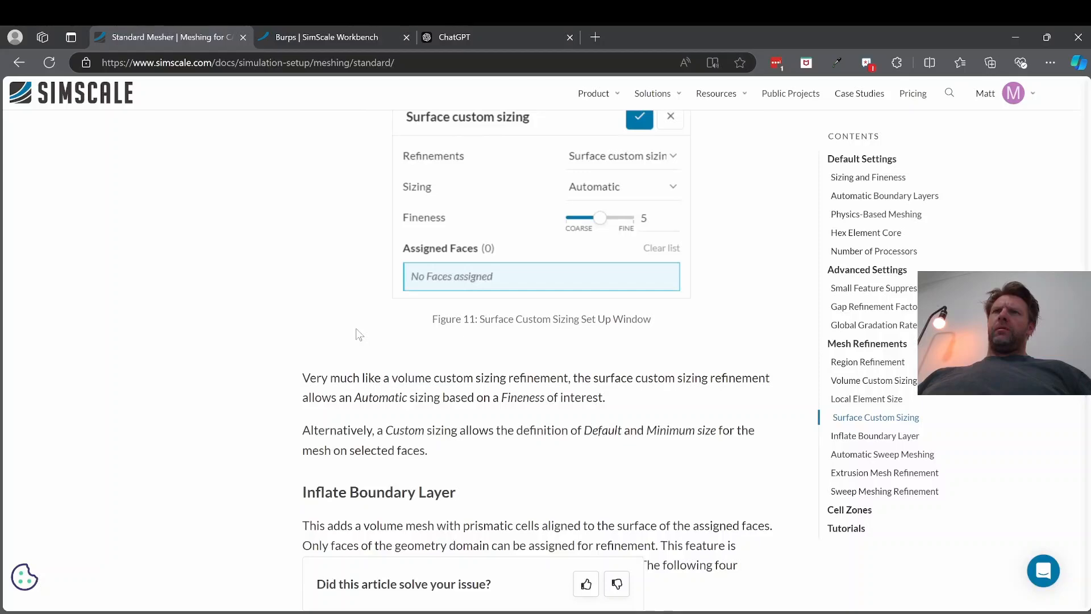
scroll(359, 334, "down", 1)
left_click_drag(377, 311, 474, 328)
scroll(474, 364, "down", 1)
scroll(474, 368, "down", 3)
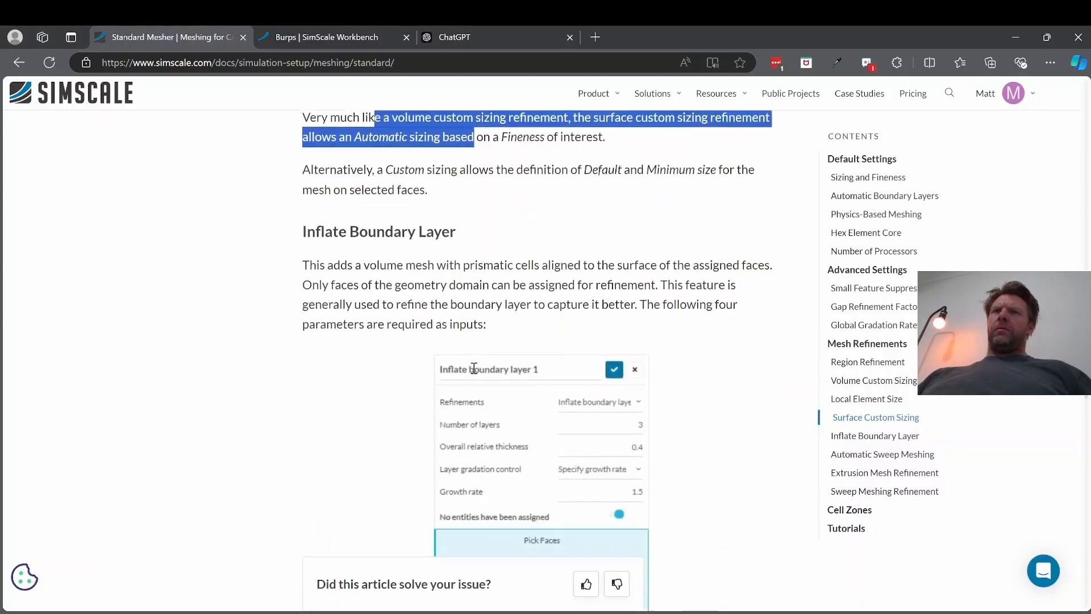
scroll(476, 369, "up", 5)
scroll(477, 298, "up", 2)
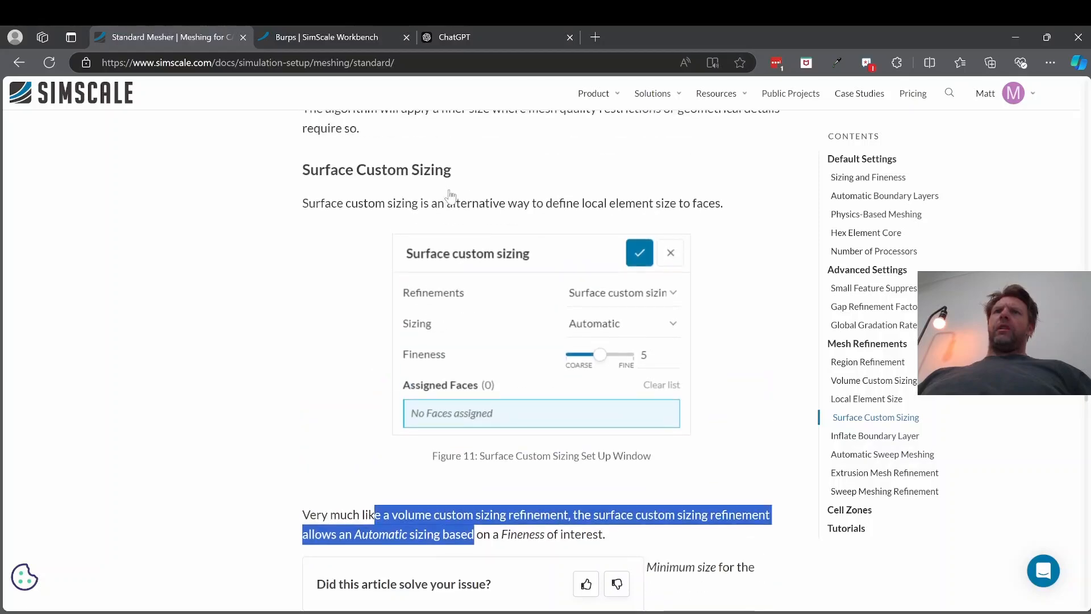
- Switch to the Burps project in SimScale Workbench and check which refinement types can be added to the mesh
left_click(354, 38)
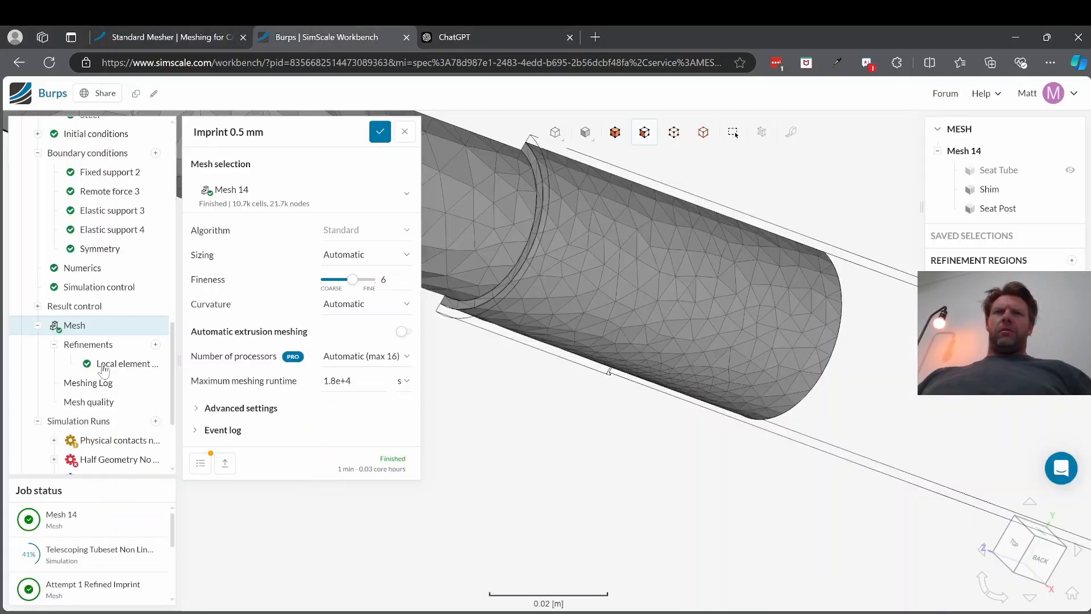
left_click(156, 345)
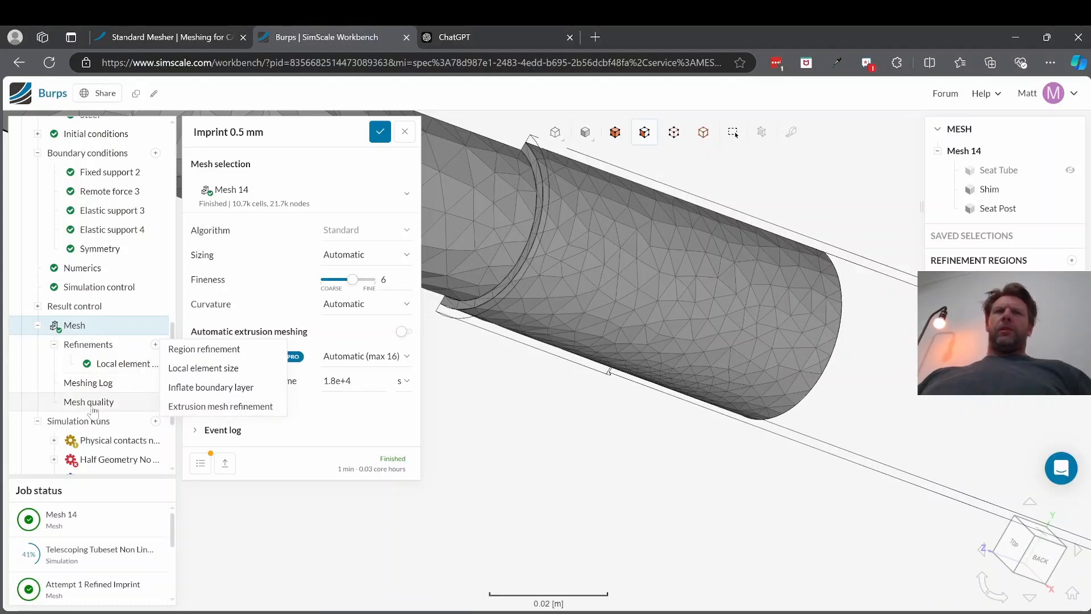
- Open the mesh quality results and examine the aspect ratio iso volume along the tubes and around the joint
left_click(155, 398)
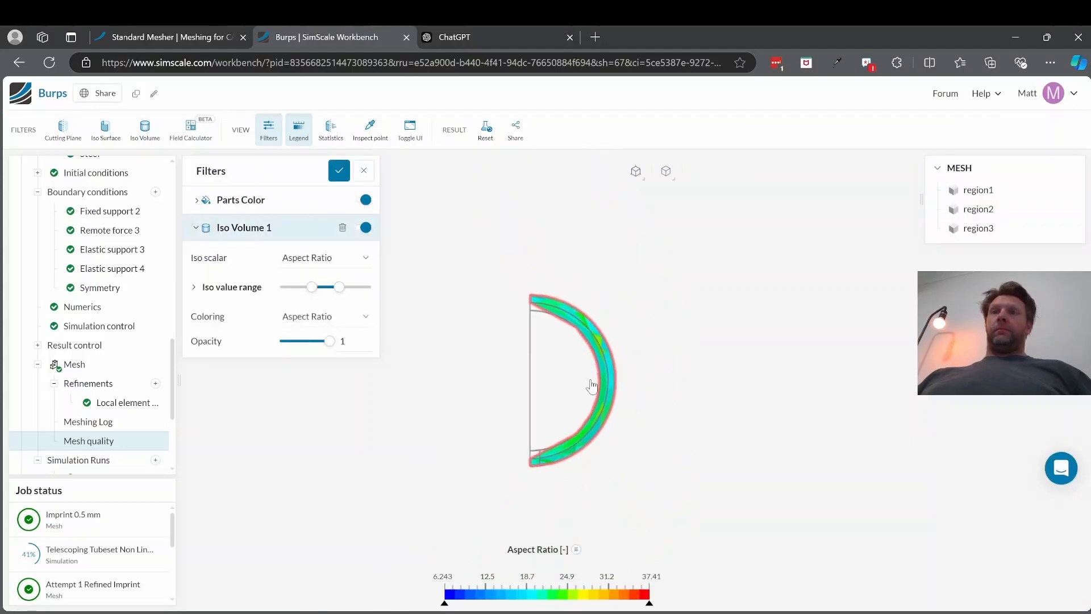
scroll(592, 387, "down", 5)
left_click_drag(601, 462, 630, 394)
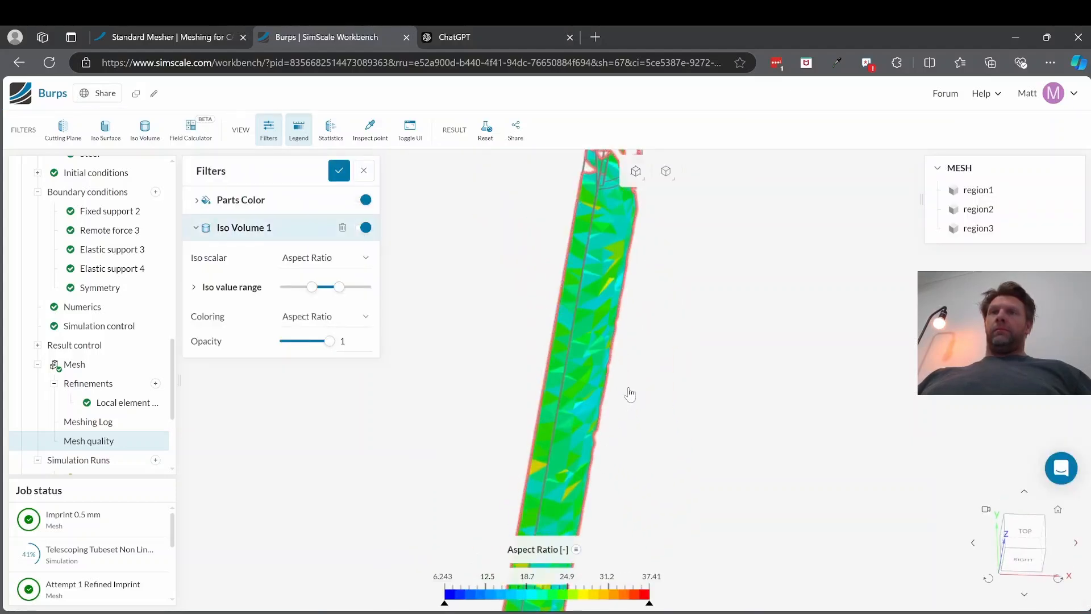
scroll(580, 308, "down", 5)
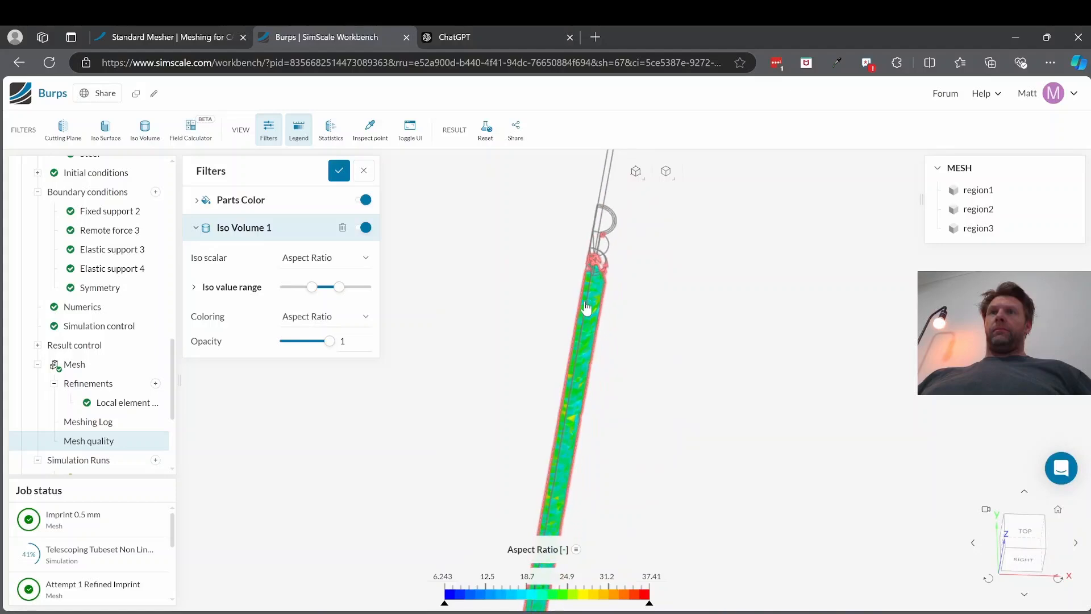
scroll(588, 381, "down", 4)
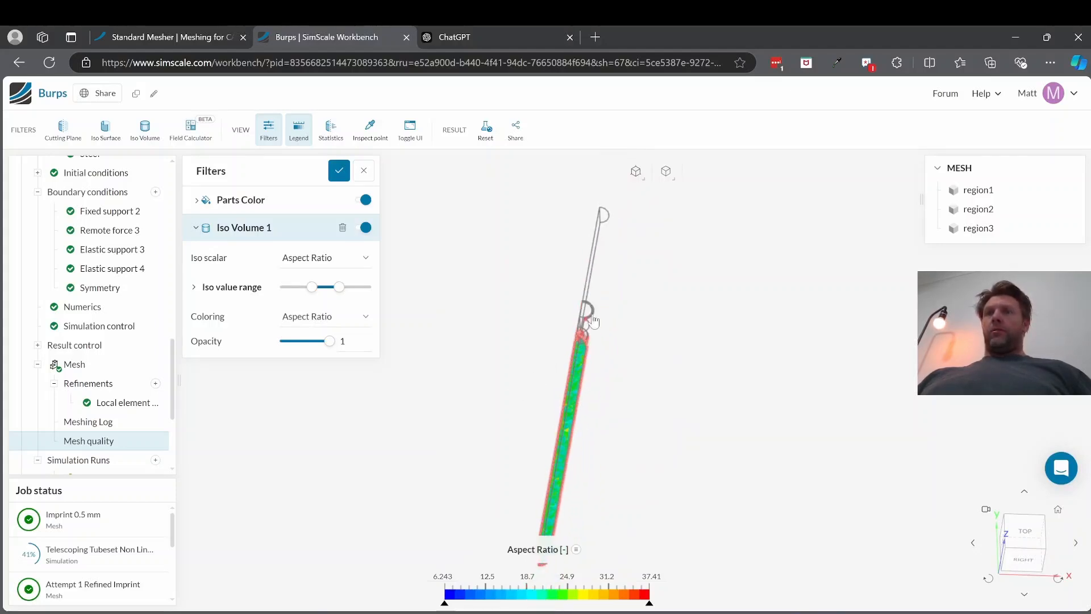
scroll(585, 340, "up", 3)
scroll(587, 352, "up", 2)
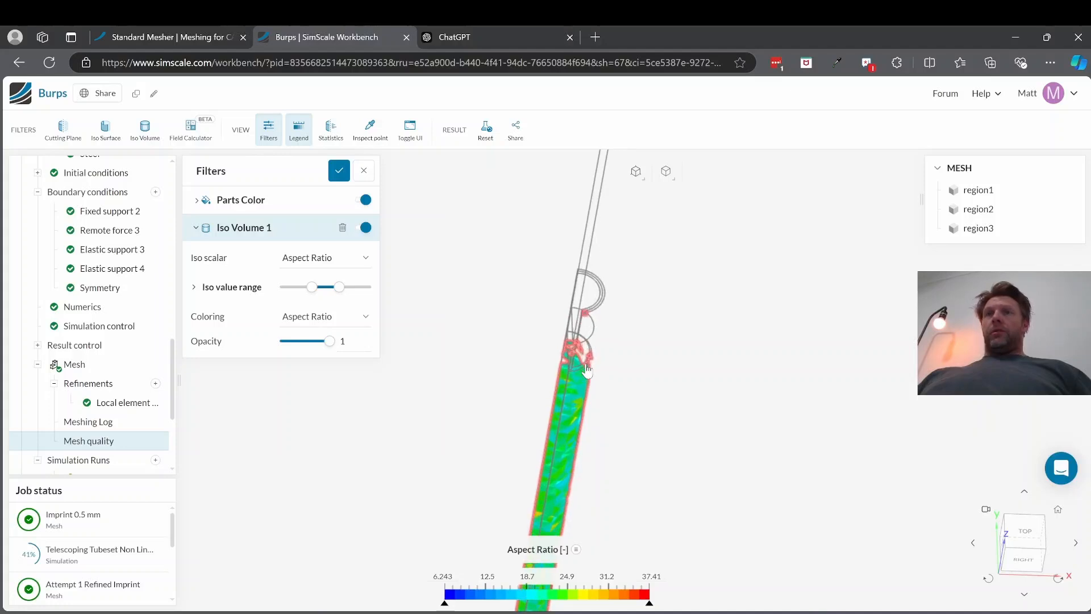
scroll(581, 400, "up", 3)
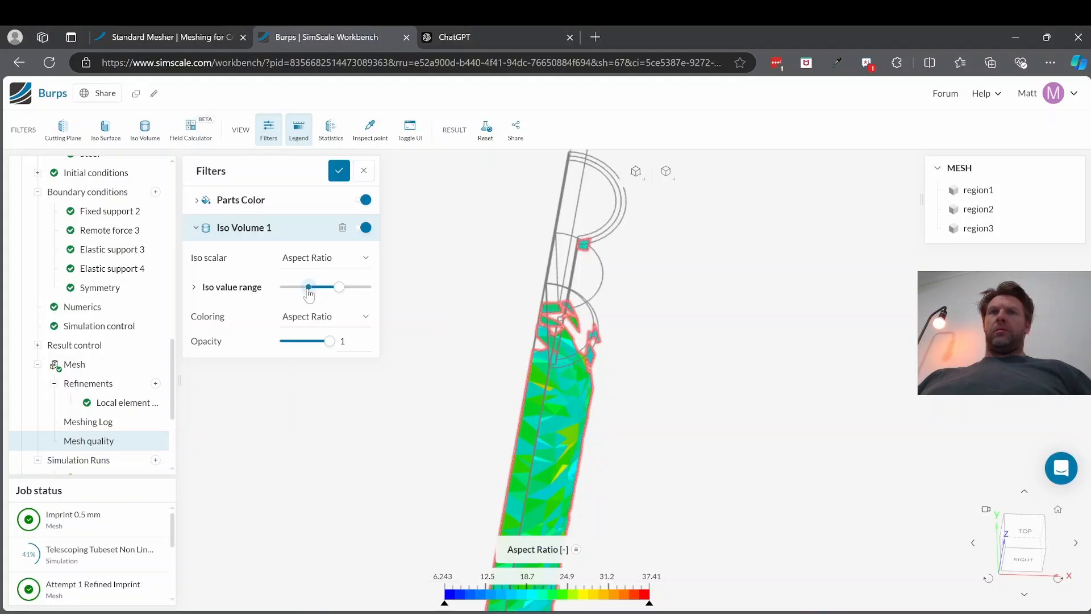
- Widen the Aspect Ratio range of Iso Volume 1 at both ends and inspect the elements around the joint
left_click_drag(308, 288, 295, 287)
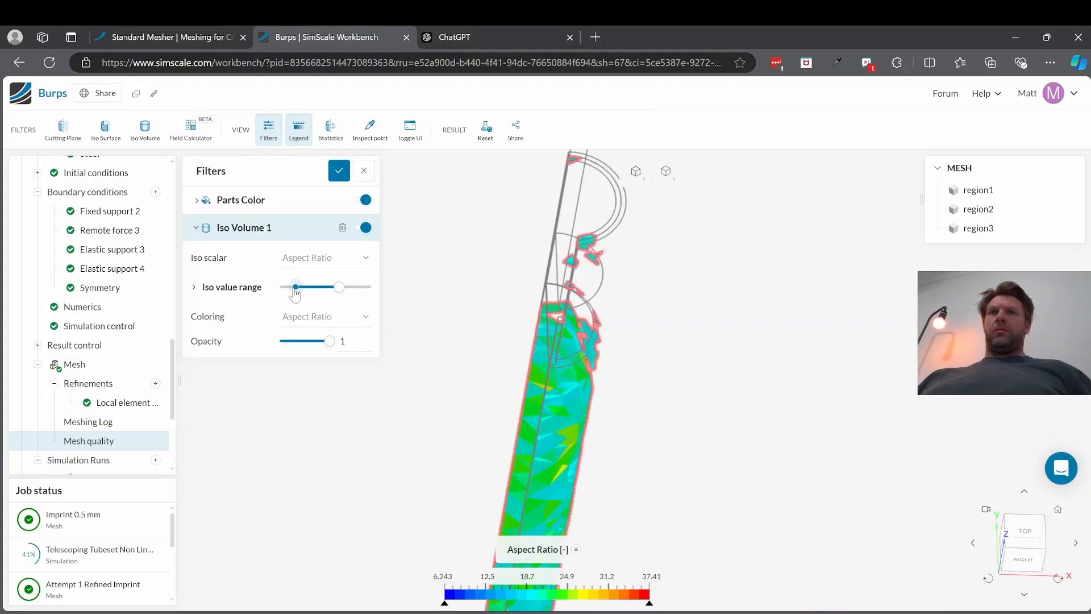
left_click(341, 288)
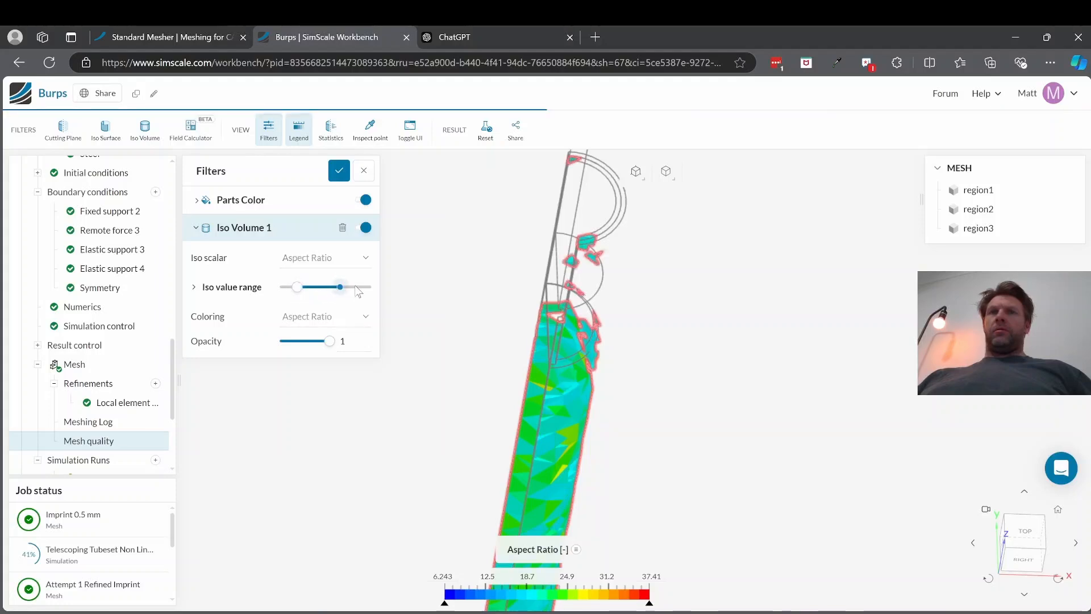
left_click(355, 287)
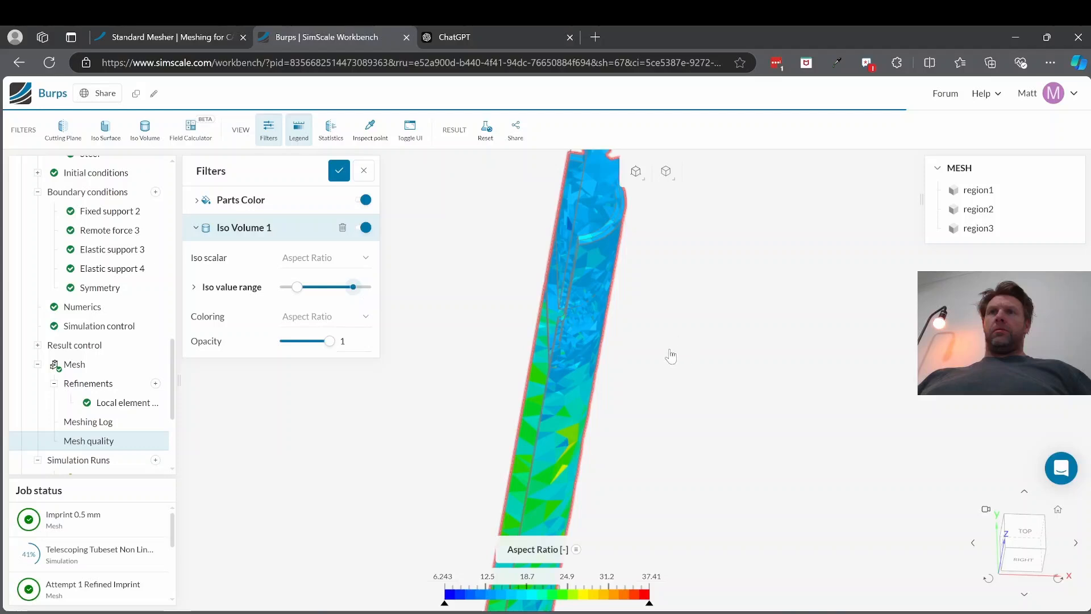
mouse_move(632, 362)
left_mouse_down()
mouse_move(610, 368)
mouse_move(632, 358)
left_mouse_up()
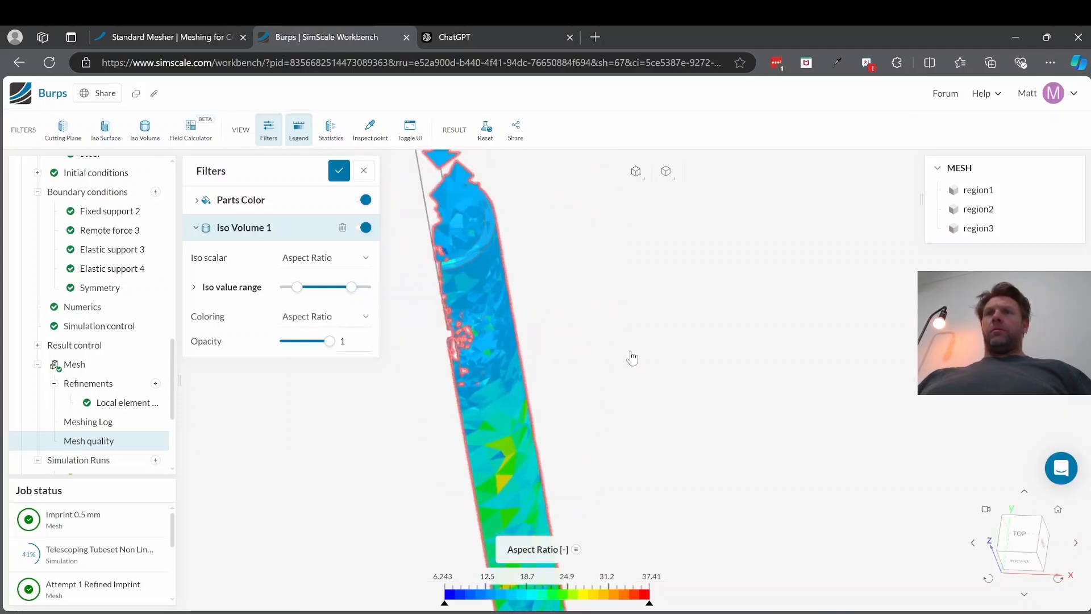
left_click_drag(694, 409, 698, 411)
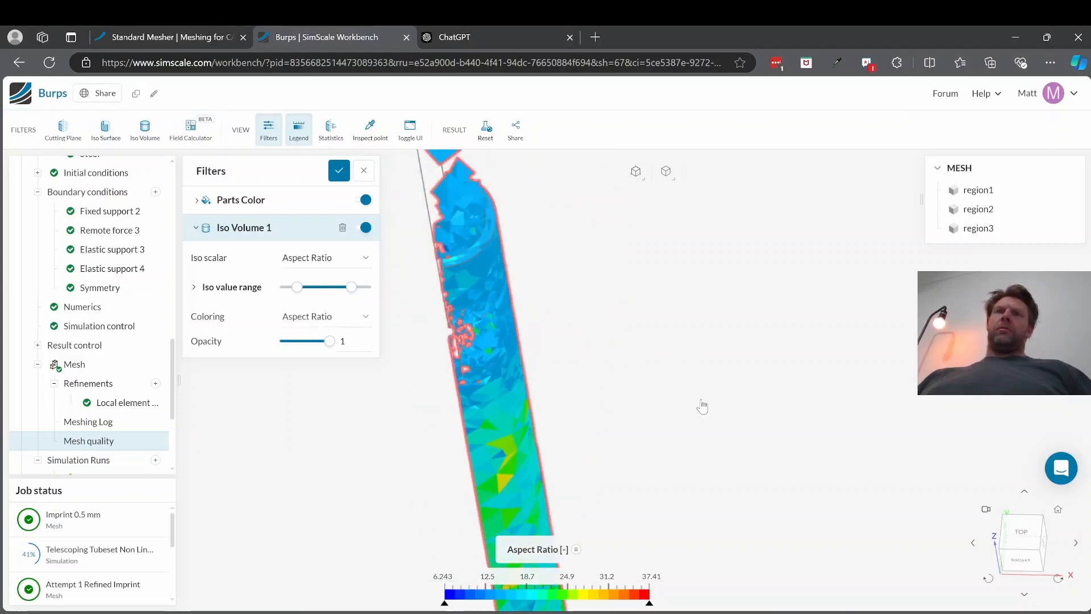
scroll(662, 380, "down", 4)
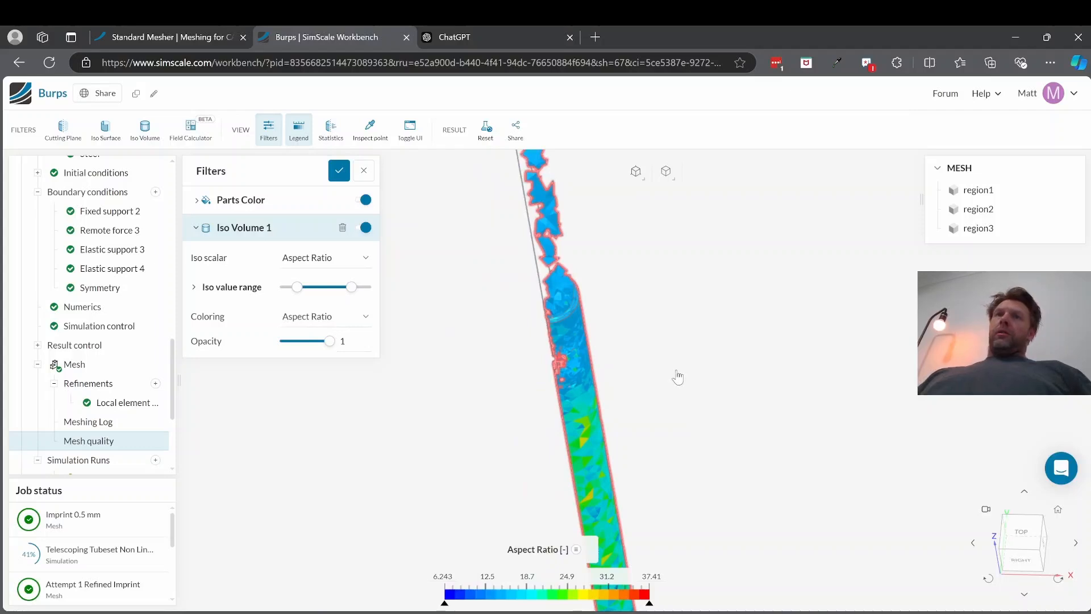
scroll(689, 399, "down", 3)
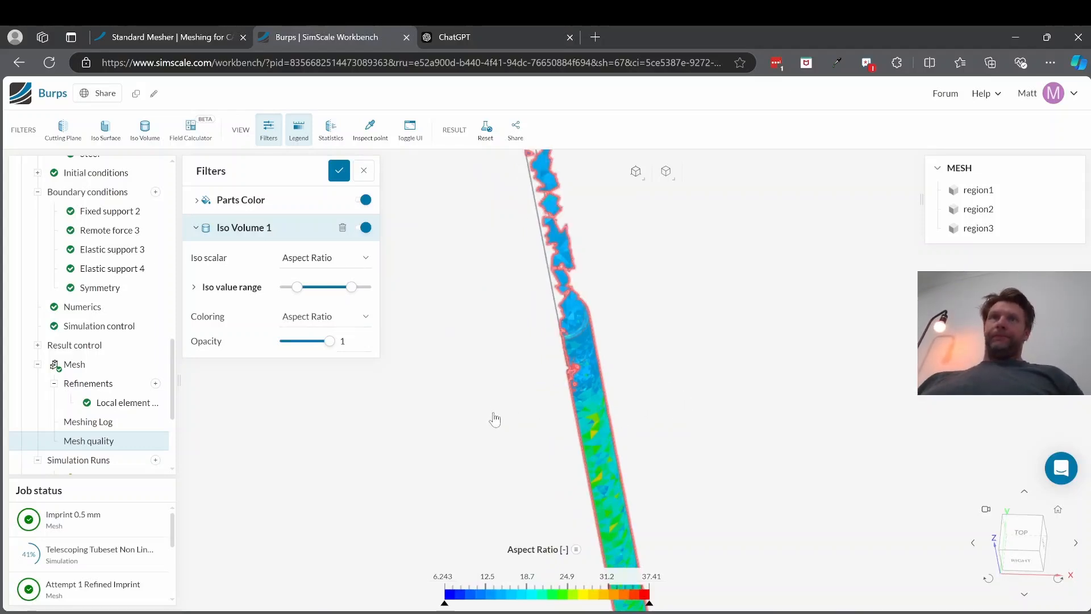
- Return to the Standard Mesher documentation and read the Inflate Boundary Layer introduction and example settings, highlighting the text on assignable faces
left_click(138, 39)
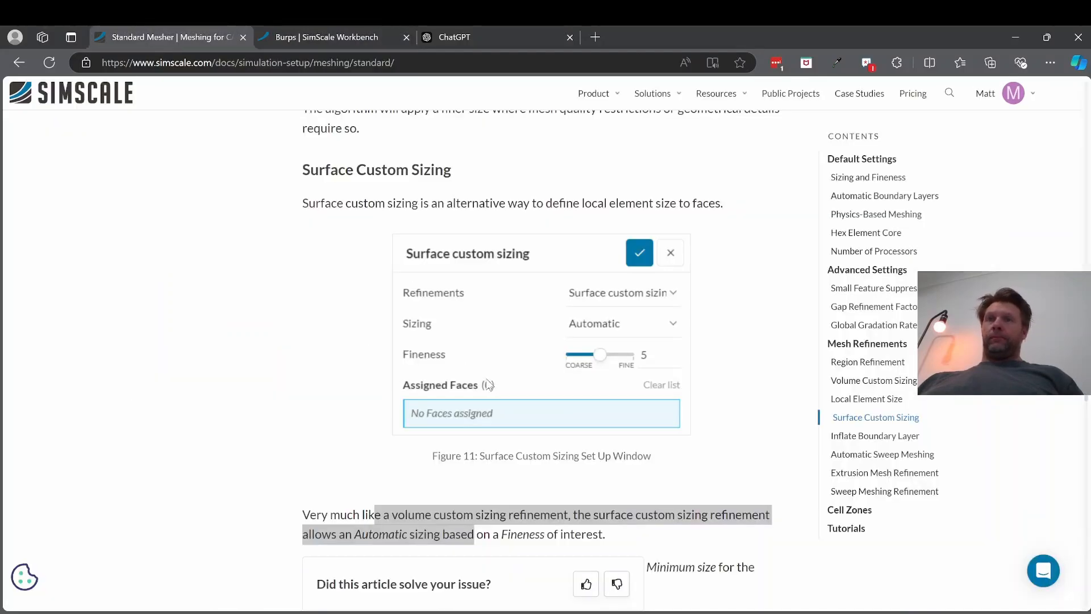
scroll(488, 385, "down", 3)
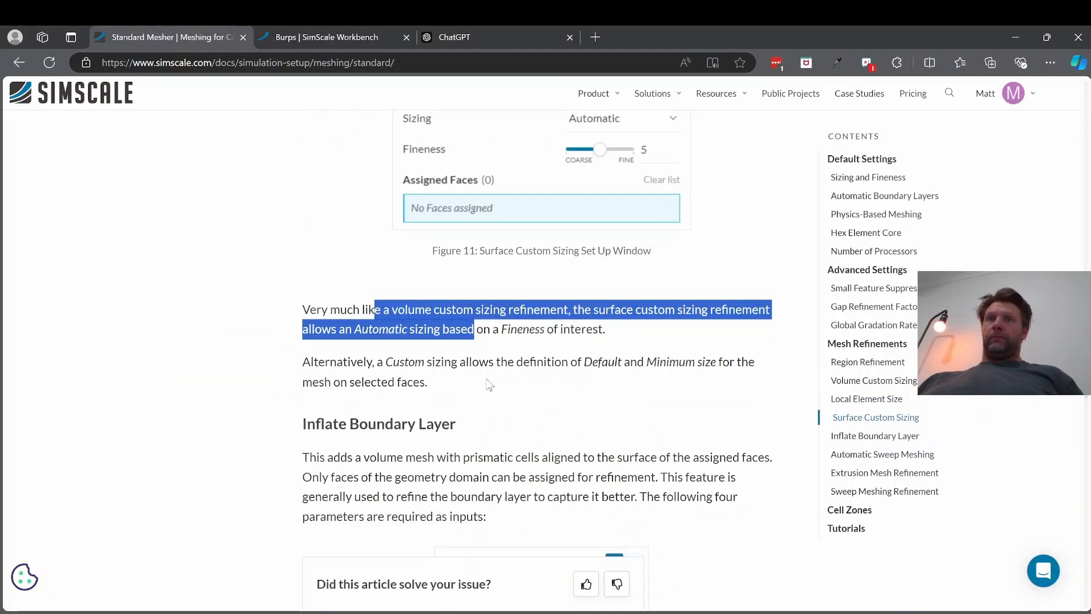
scroll(488, 385, "down", 3)
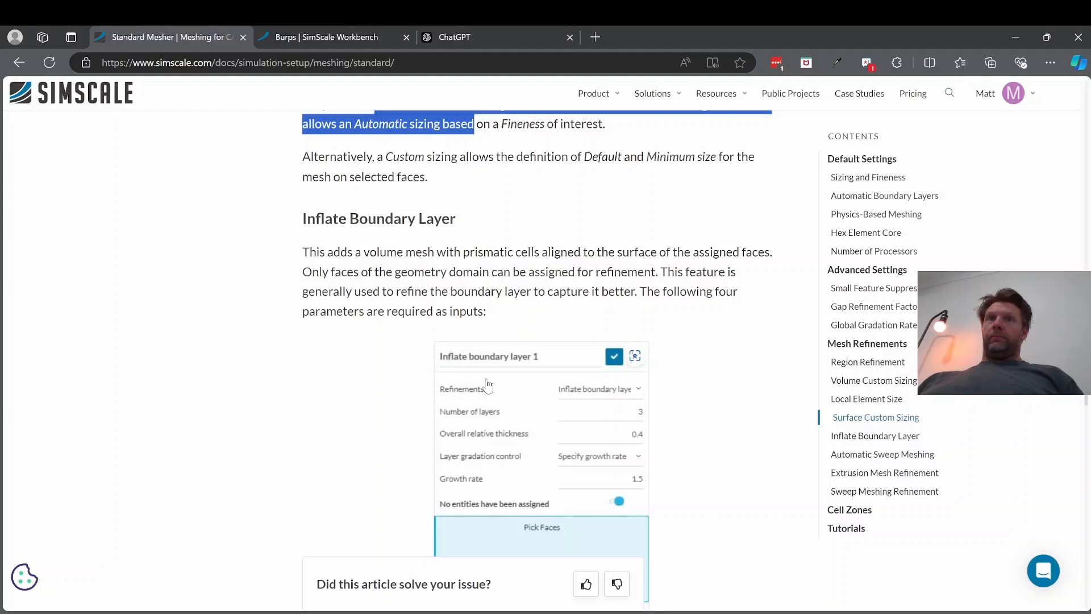
scroll(488, 384, "down", 1)
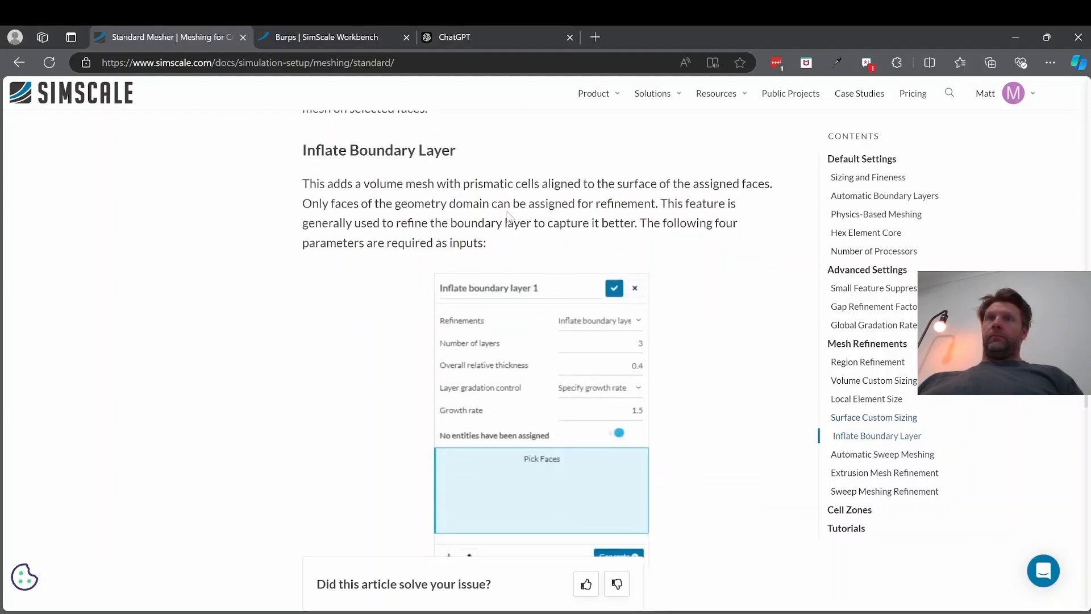
left_click_drag(353, 204, 591, 240)
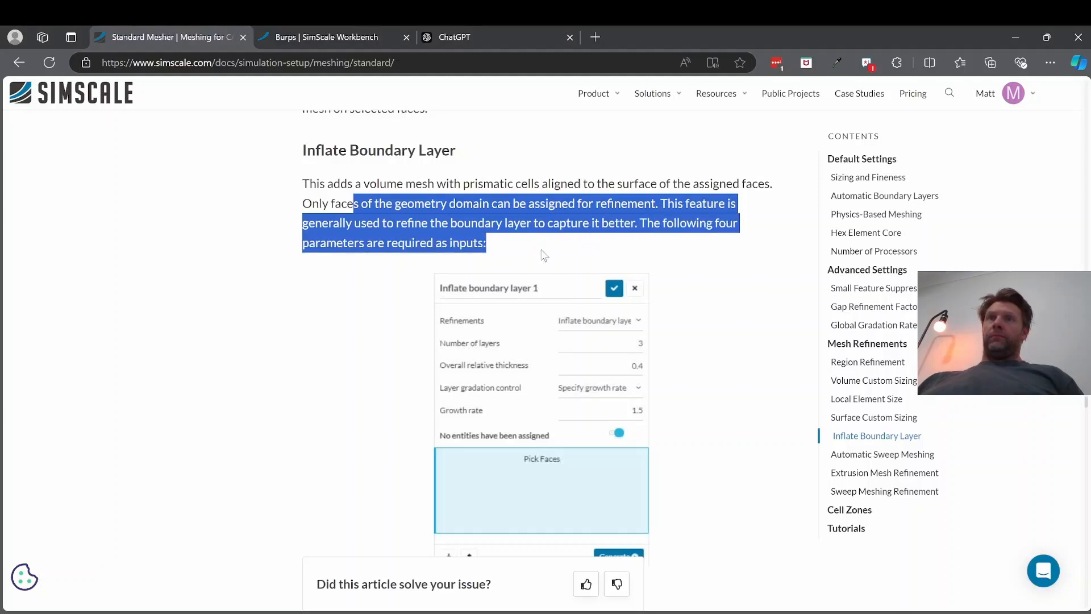
scroll(544, 255, "down", 1)
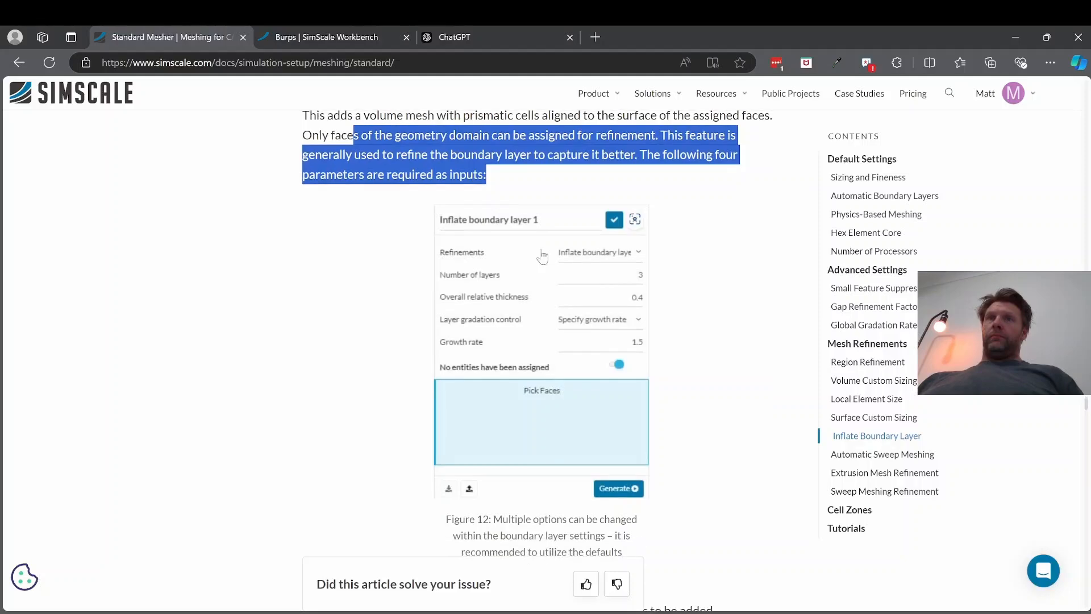
scroll(544, 256, "down", 1)
scroll(543, 256, "up", 3)
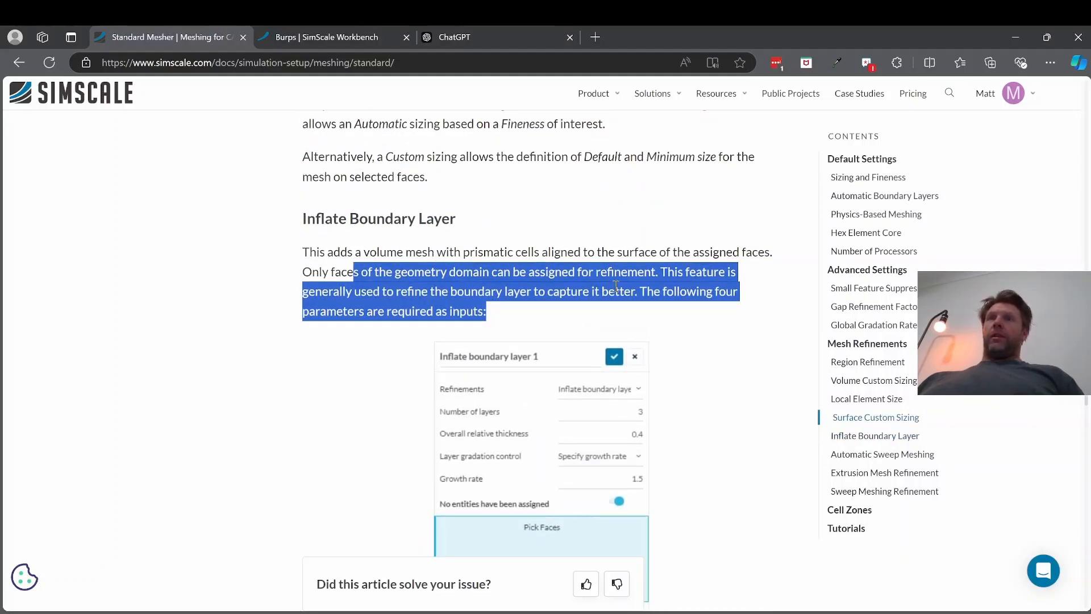
- Study the Inflate Boundary Layer parameters: number of layers, overall relative thickness with its figure, and layer gradation control
scroll(616, 293, "down", 4)
scroll(616, 292, "down", 1)
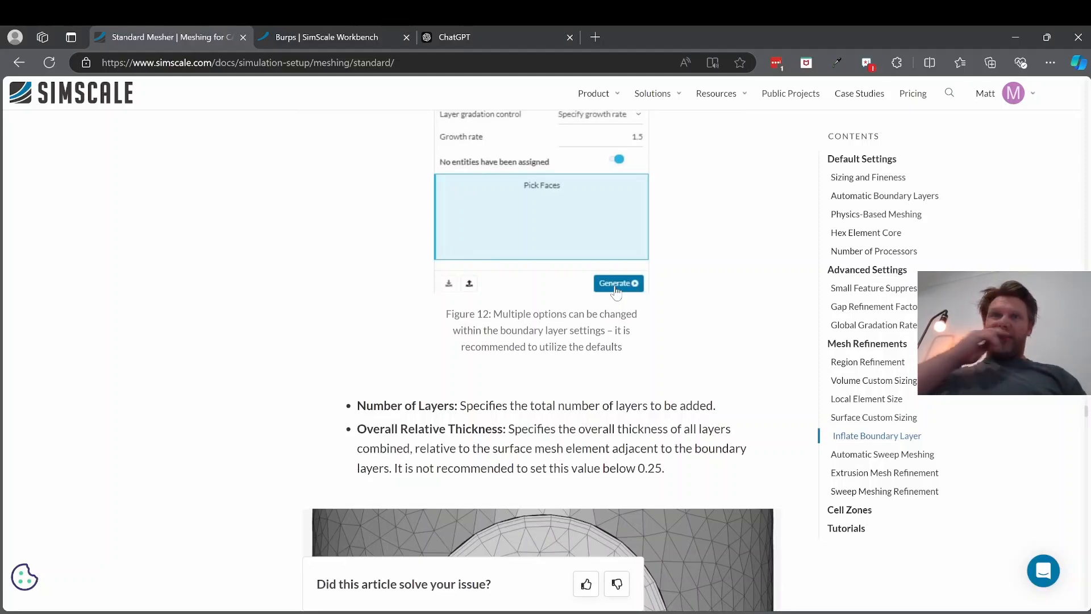
scroll(616, 291, "down", 5)
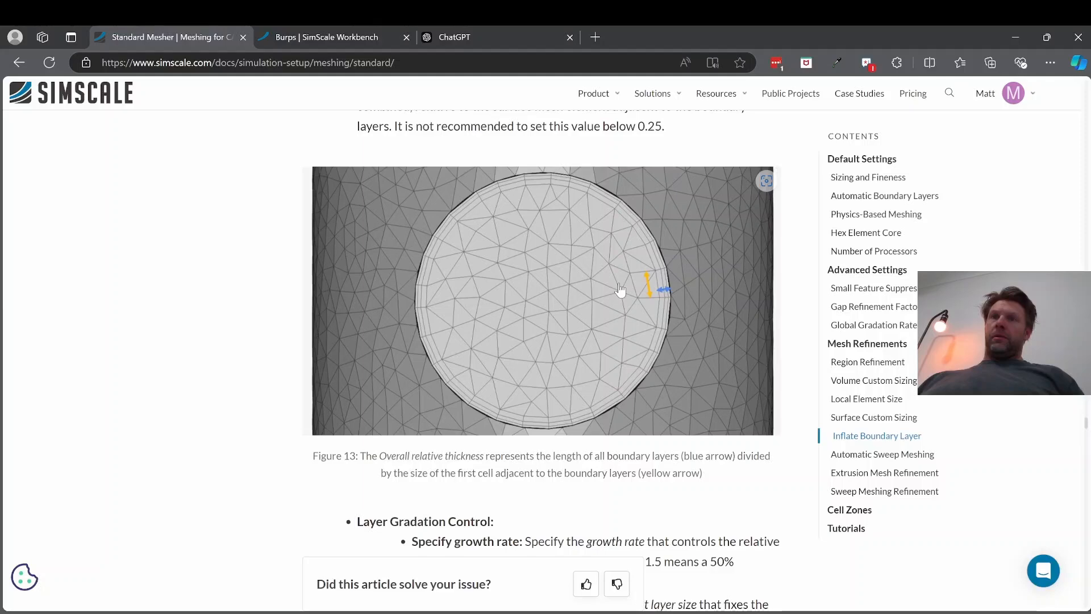
scroll(620, 291, "down", 1)
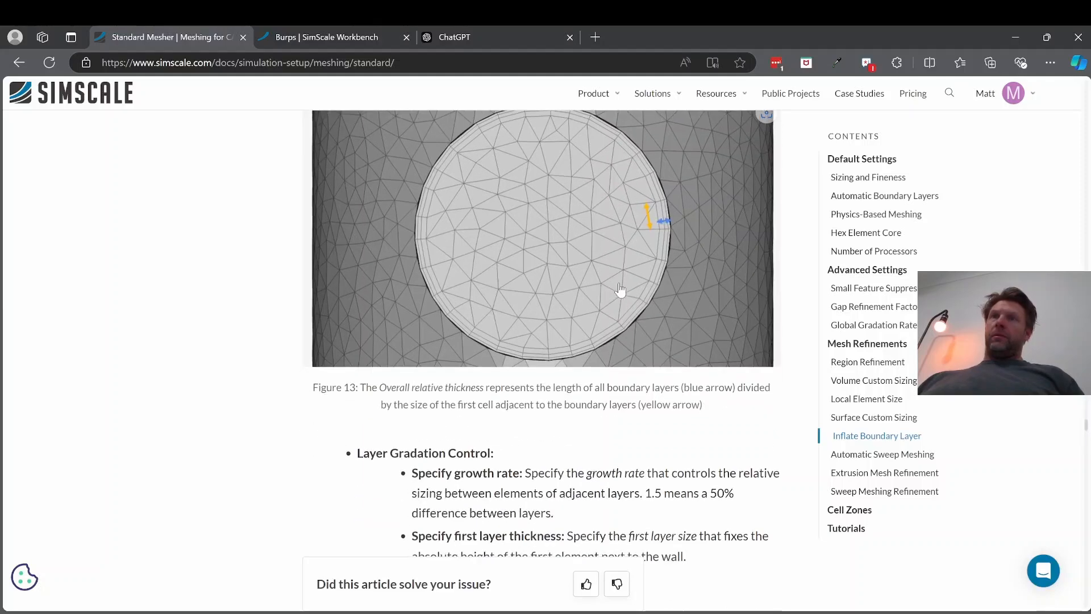
scroll(620, 291, "down", 8)
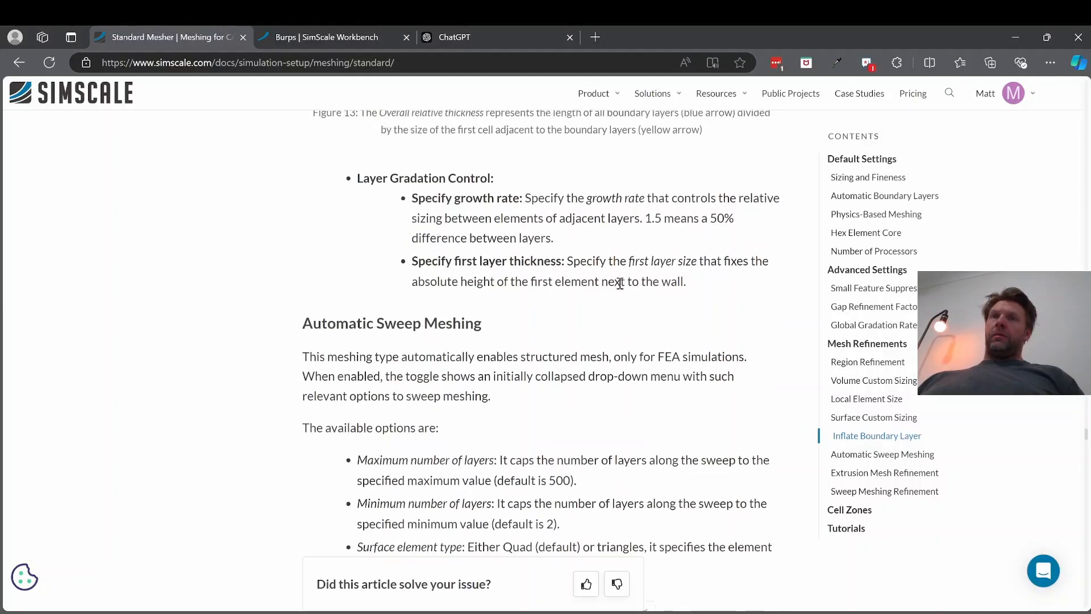
- Look over the Extrusion Mesh Refinement and Sweep Meshing Refinement sections, including the example of start and end faces
scroll(620, 291, "down", 10)
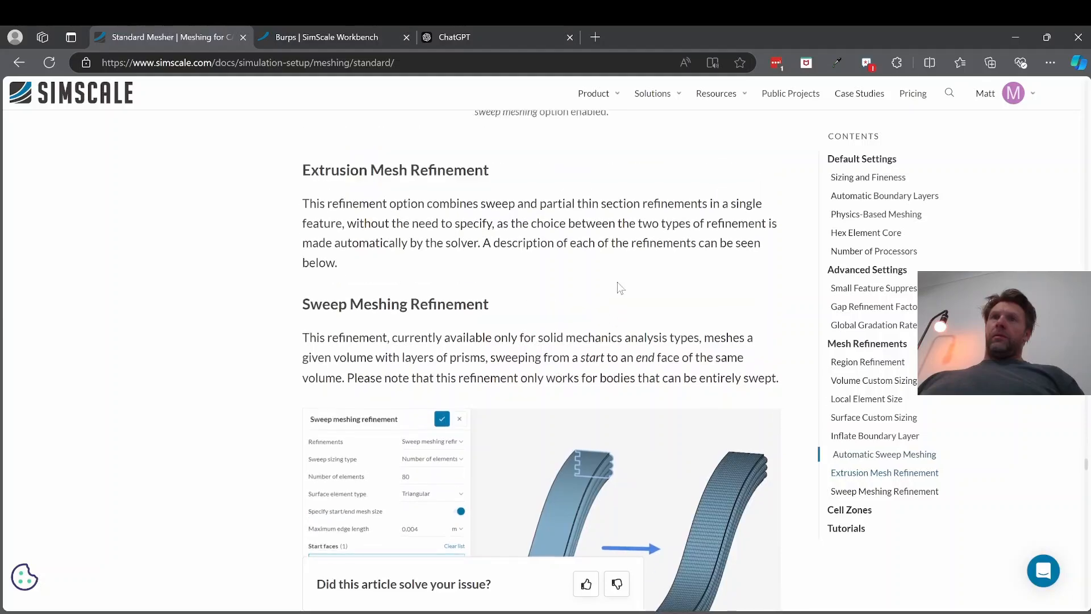
scroll(620, 288, "down", 4)
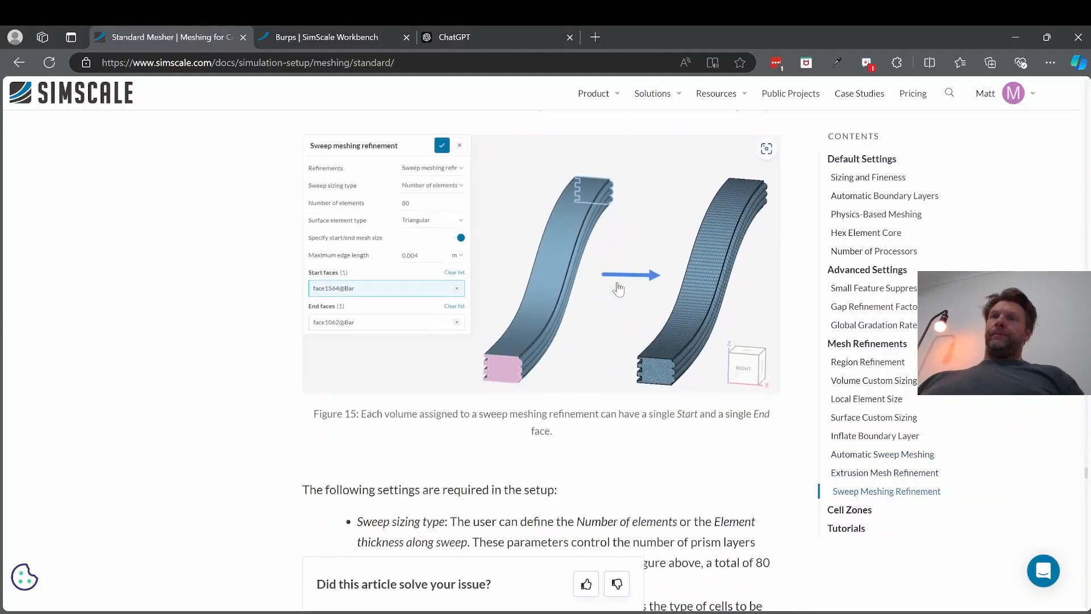
scroll(619, 289, "up", 3)
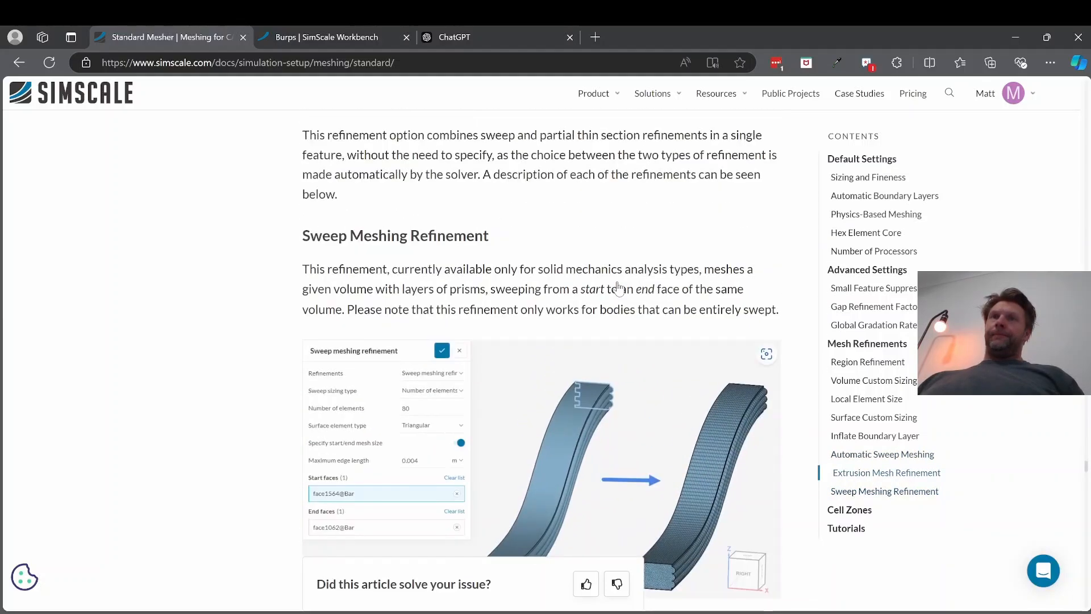
- Read the Sweep Meshing Refinement settings and study the Figure 15 and Figure 16 examples of start and end face assignment
scroll(471, 253, "down", 8)
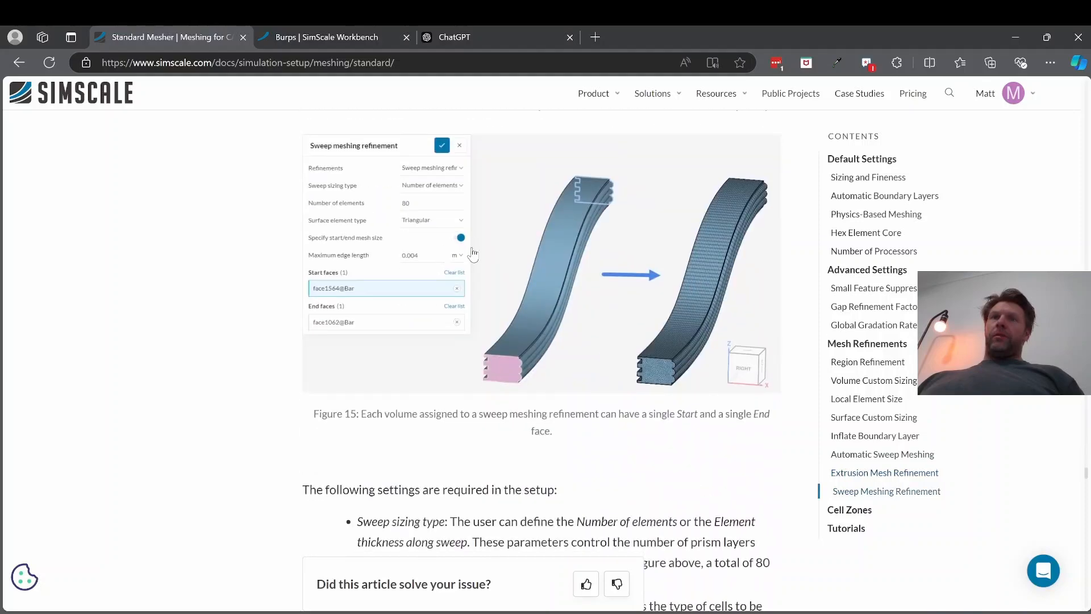
scroll(472, 253, "down", 11)
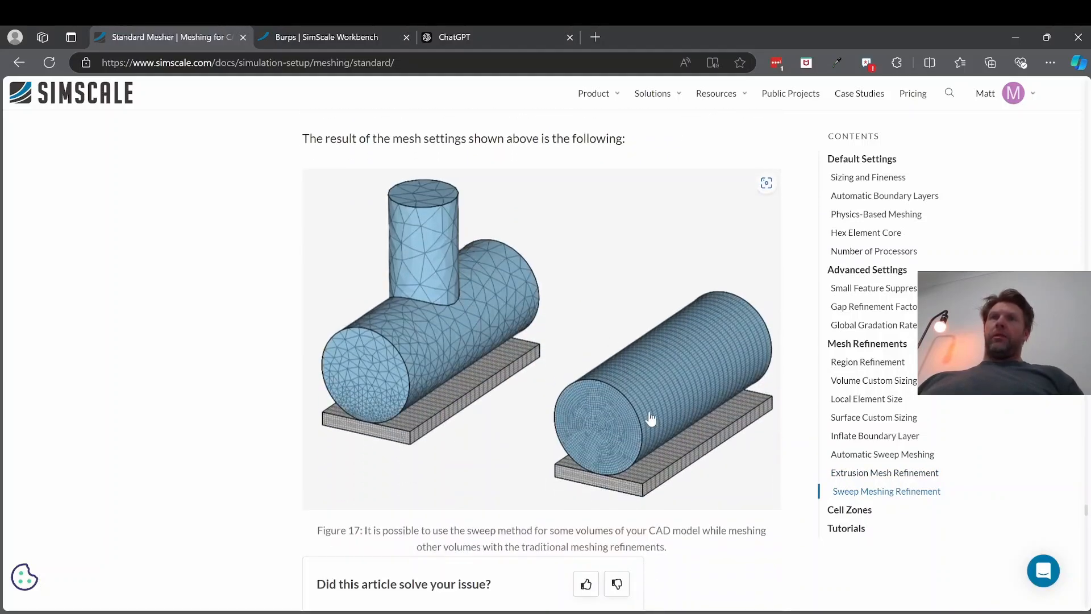
scroll(620, 369, "up", 8)
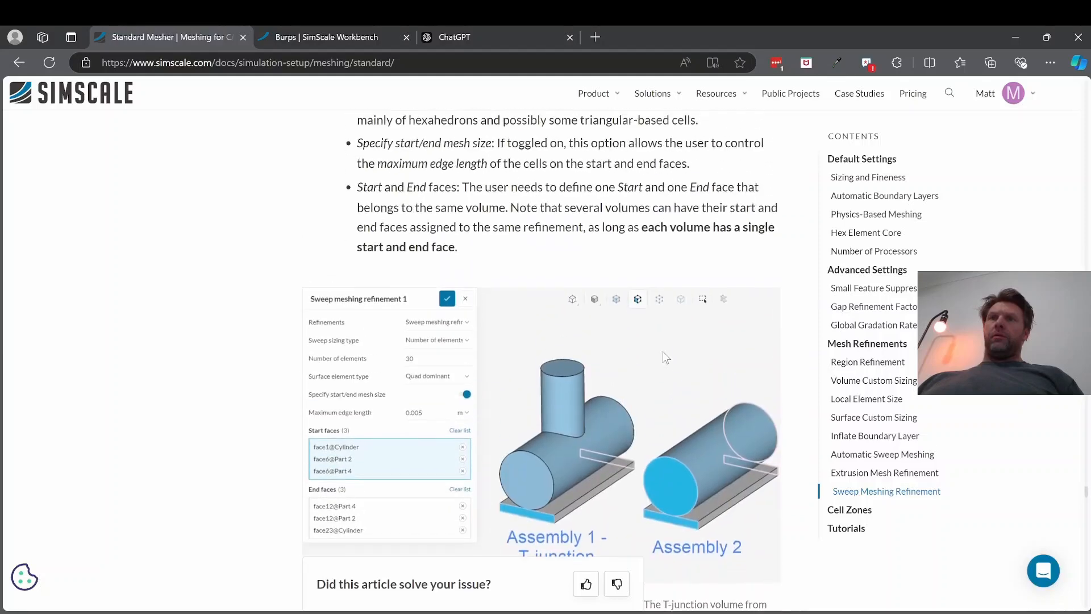
scroll(622, 346, "up", 5)
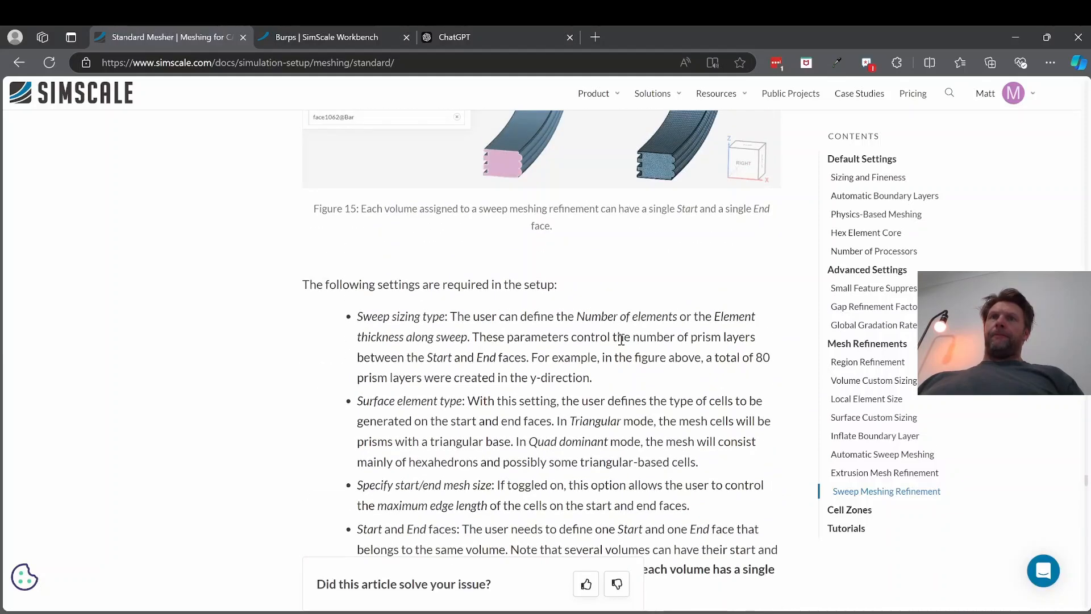
scroll(442, 269, "down", 2)
scroll(449, 301, "down", 8)
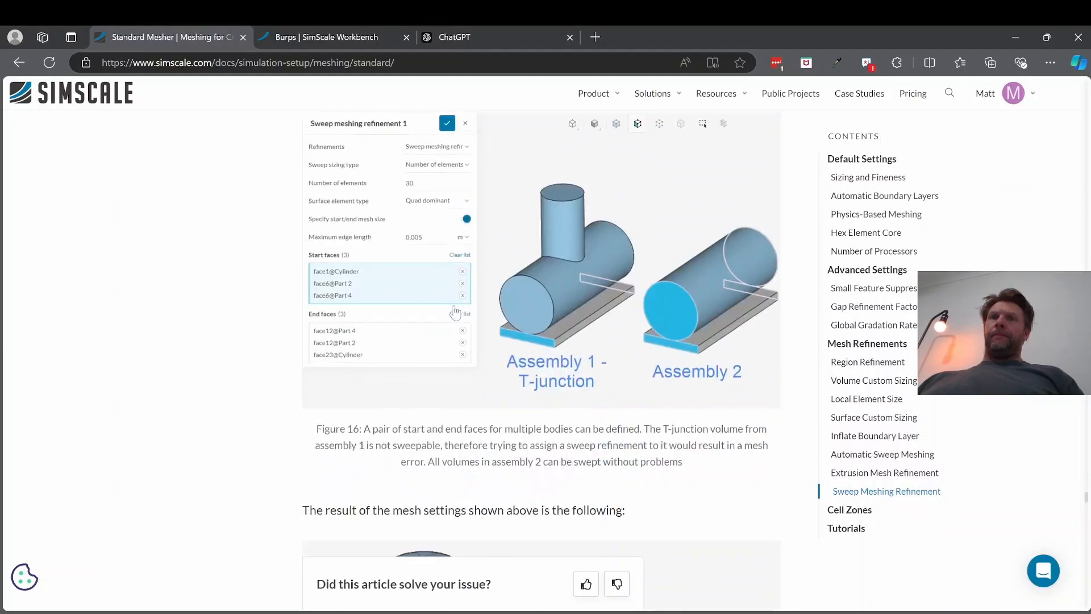
scroll(657, 279, "up", 2)
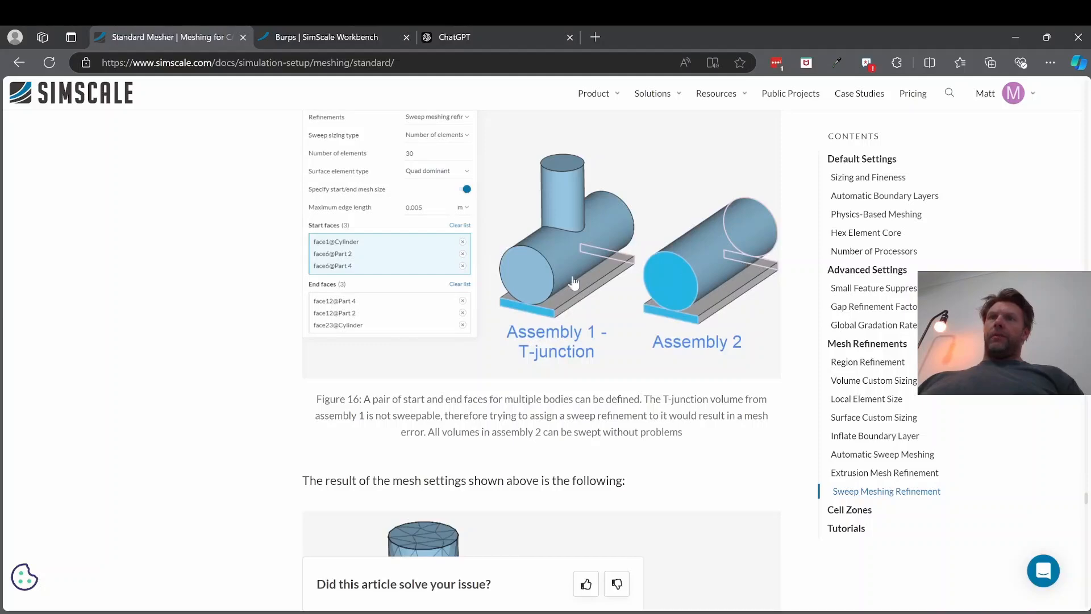
- Compare the resulting T-junction and cylinder meshes in Figure 17 with the sweep refinement settings that produced them, highlighting the line introducing the result
scroll(554, 286, "down", 3)
scroll(671, 444, "down", 4)
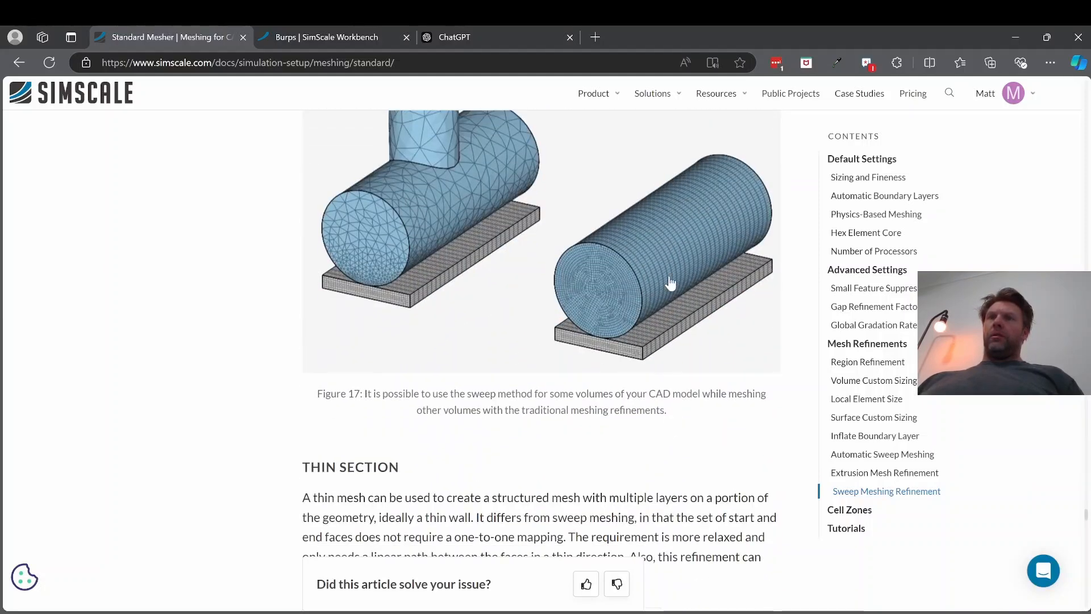
scroll(681, 267, "up", 4)
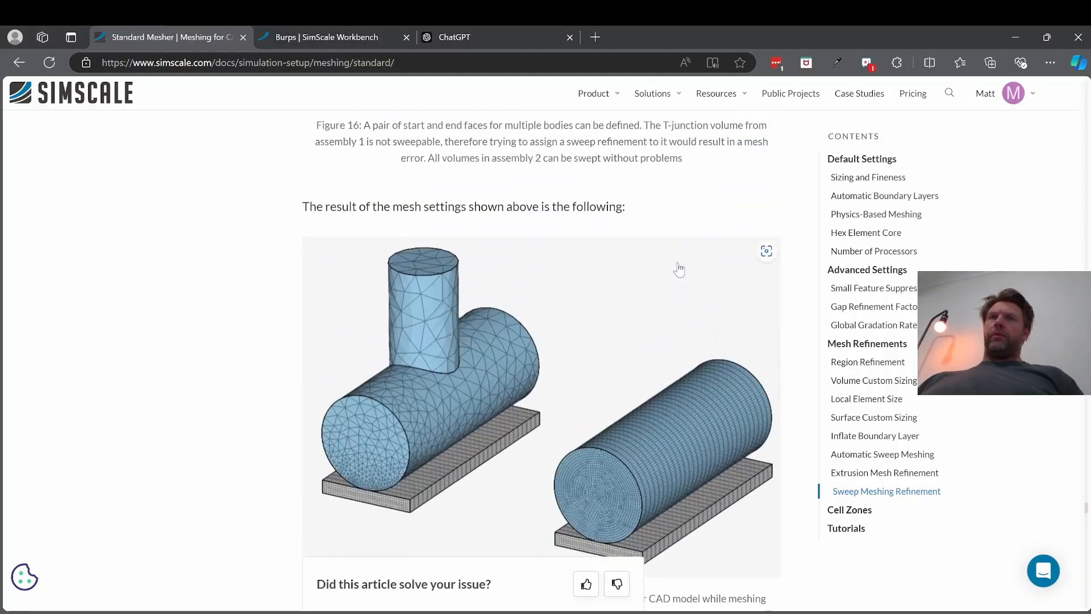
scroll(679, 271, "down", 1)
left_click_drag(497, 207, 584, 209)
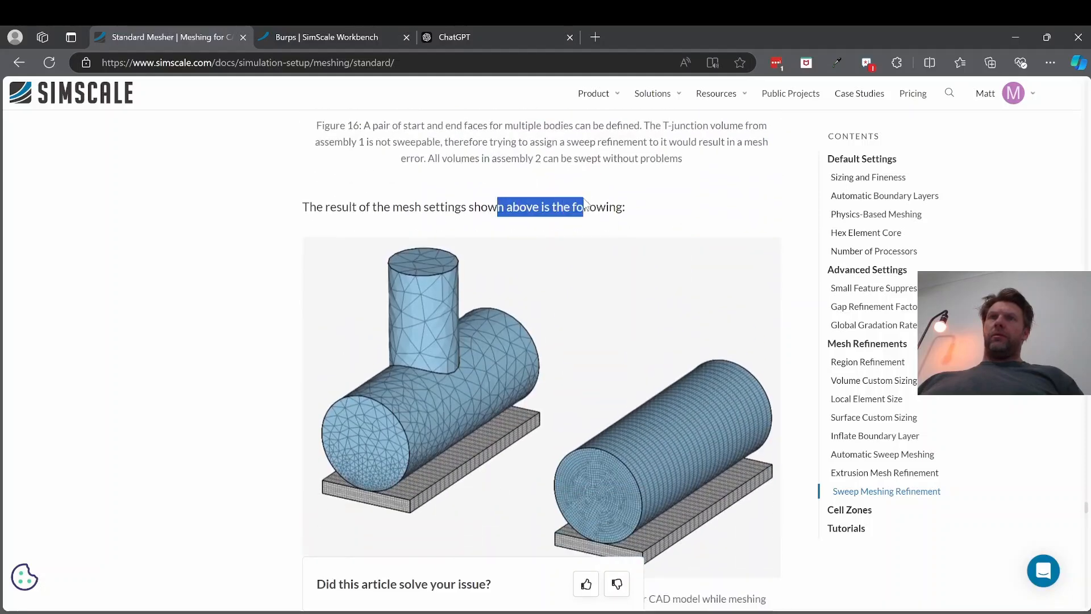
scroll(631, 224, "up", 5)
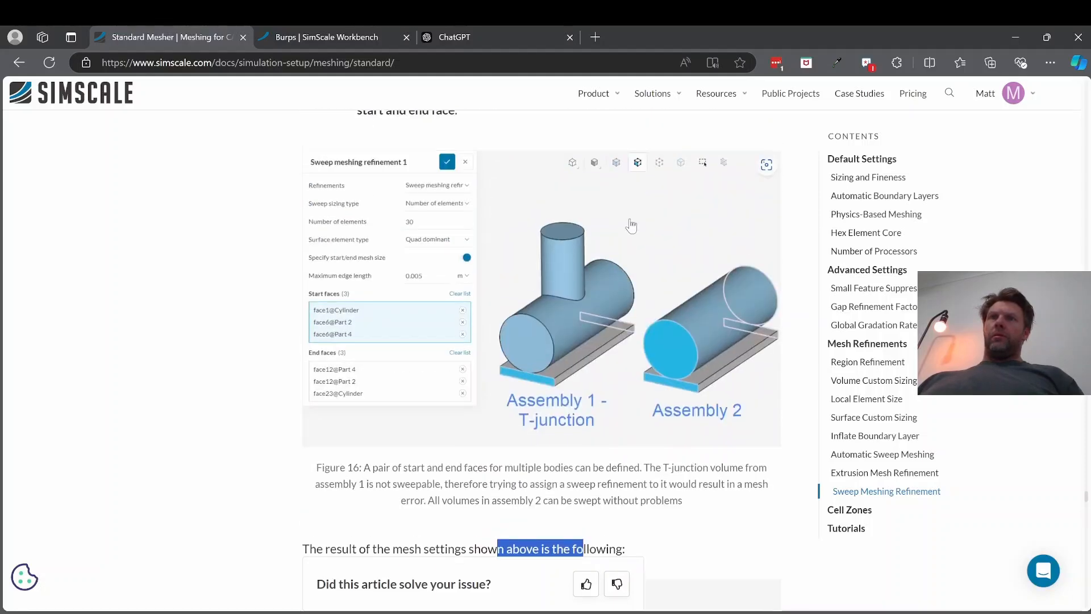
scroll(631, 225, "up", 2)
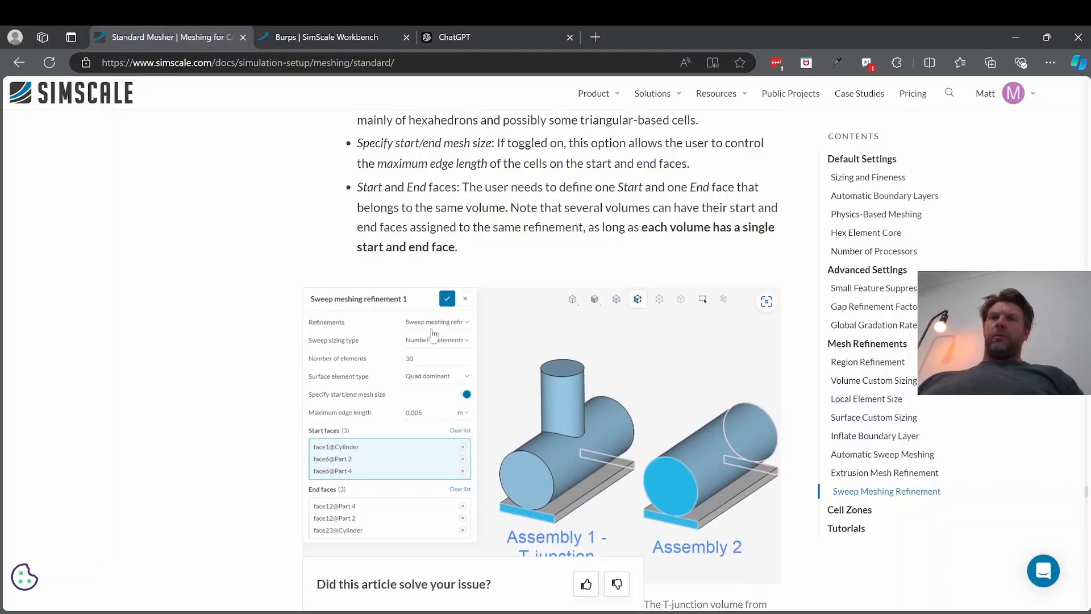
scroll(396, 333, "up", 3)
scroll(396, 333, "up", 6)
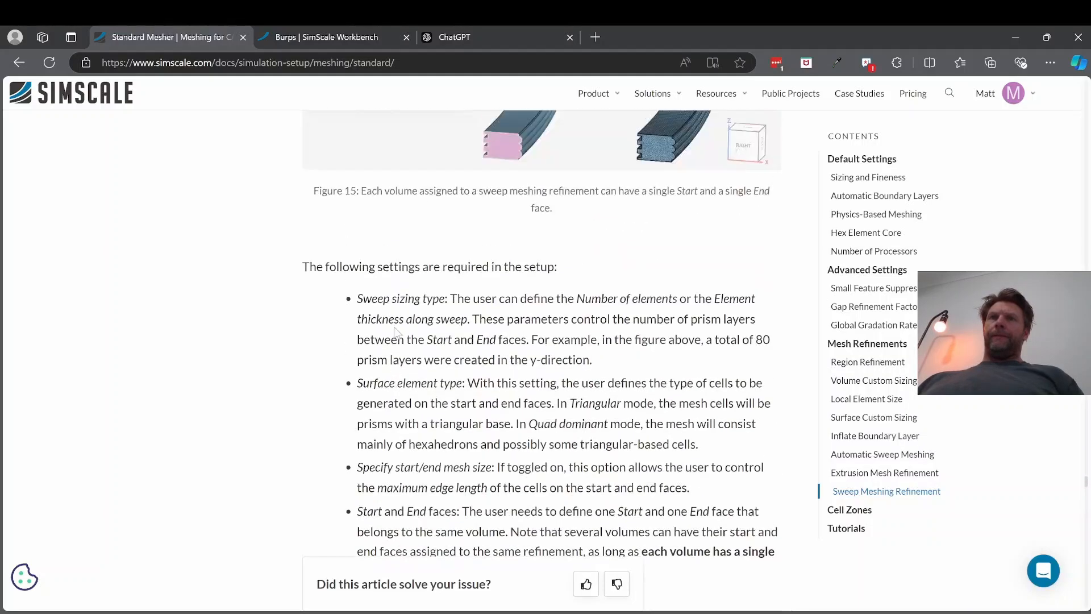
- Reread the Sweep Meshing Refinement introduction, highlighting the text on solid mechanics analysis types and on bodies that can be entirely swept
scroll(403, 336, "up", 4)
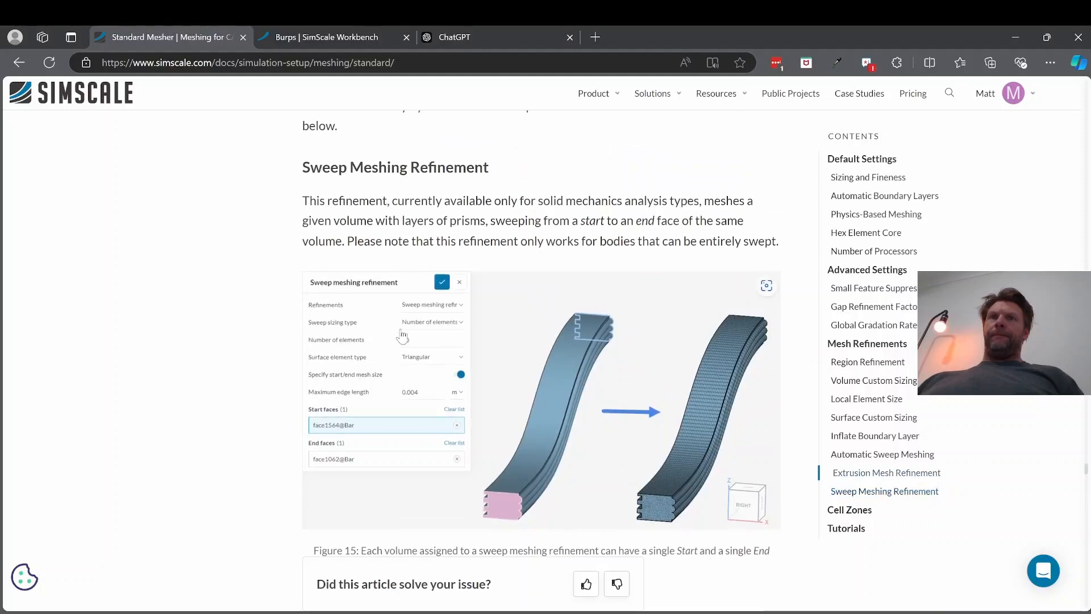
scroll(404, 335, "down", 2)
left_click_drag(500, 203, 727, 257)
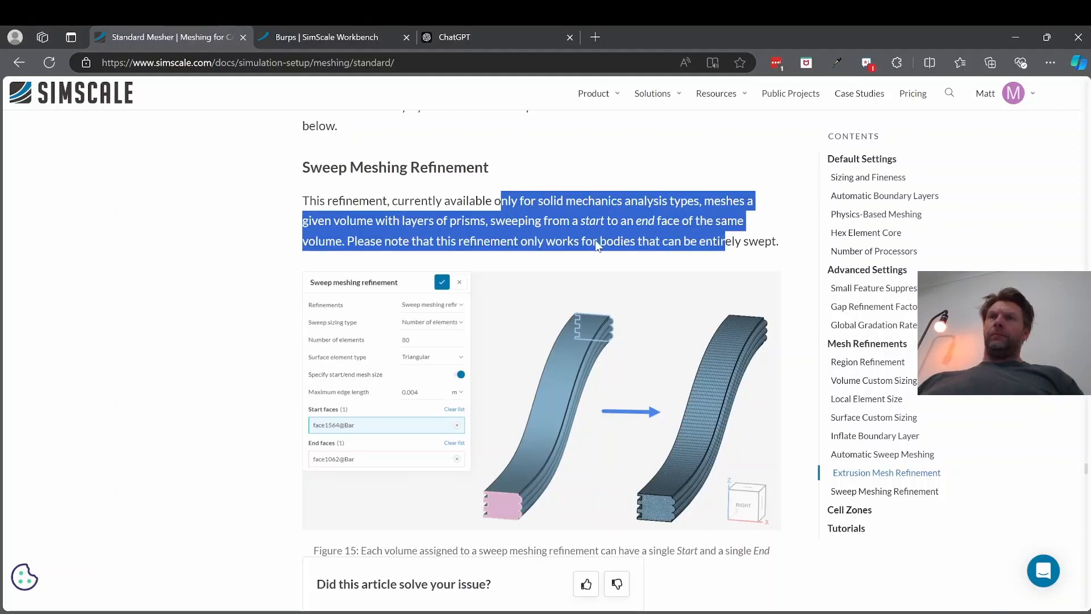
scroll(596, 245, "down", 1)
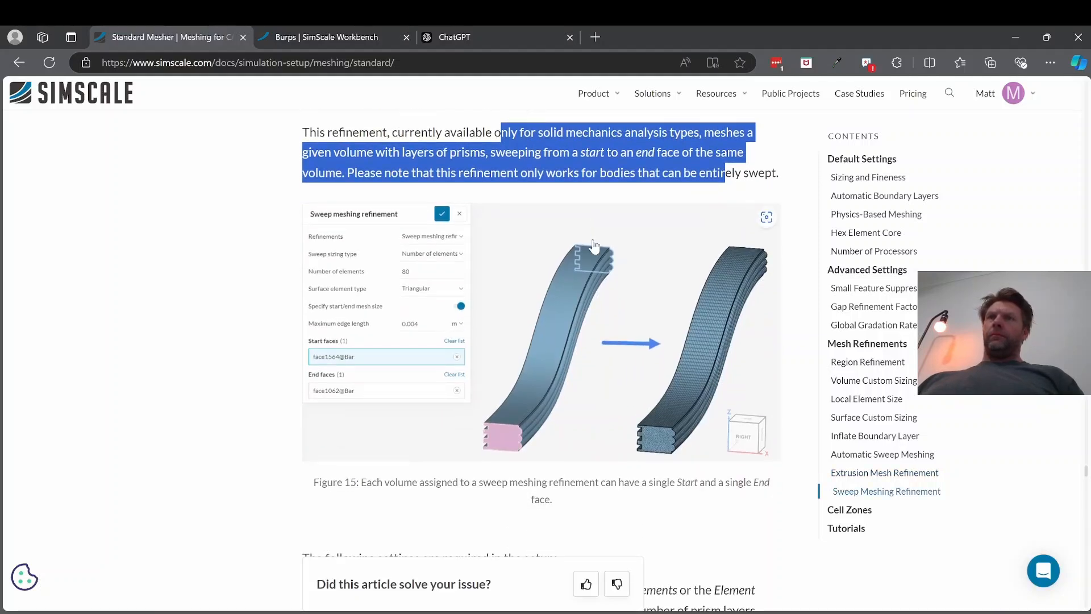
left_click(462, 170)
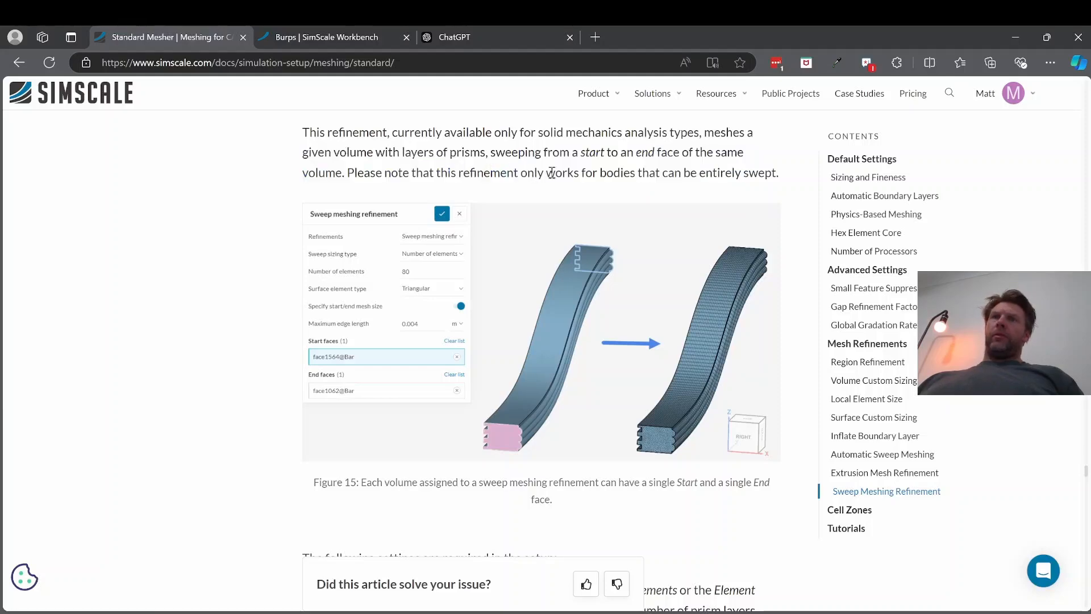
left_click_drag(549, 173, 674, 173)
scroll(728, 183, "down", 2)
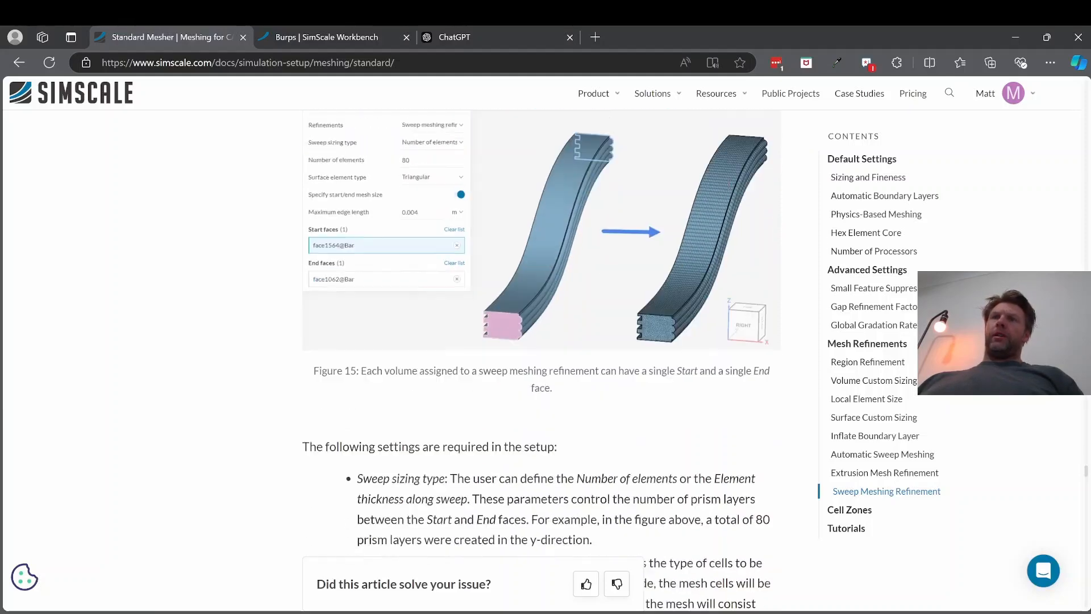
scroll(728, 183, "down", 2)
scroll(701, 315, "up", 4)
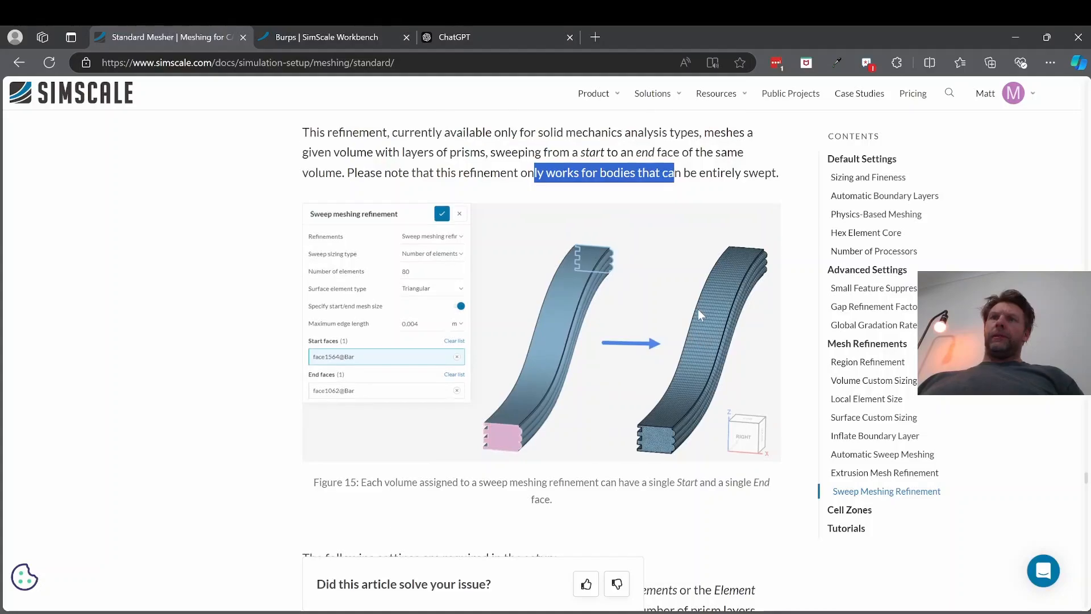
- Look over the Thin Section refinement, including its setup panel and the meshed chair example
scroll(699, 311, "down", 10)
scroll(699, 311, "down", 20)
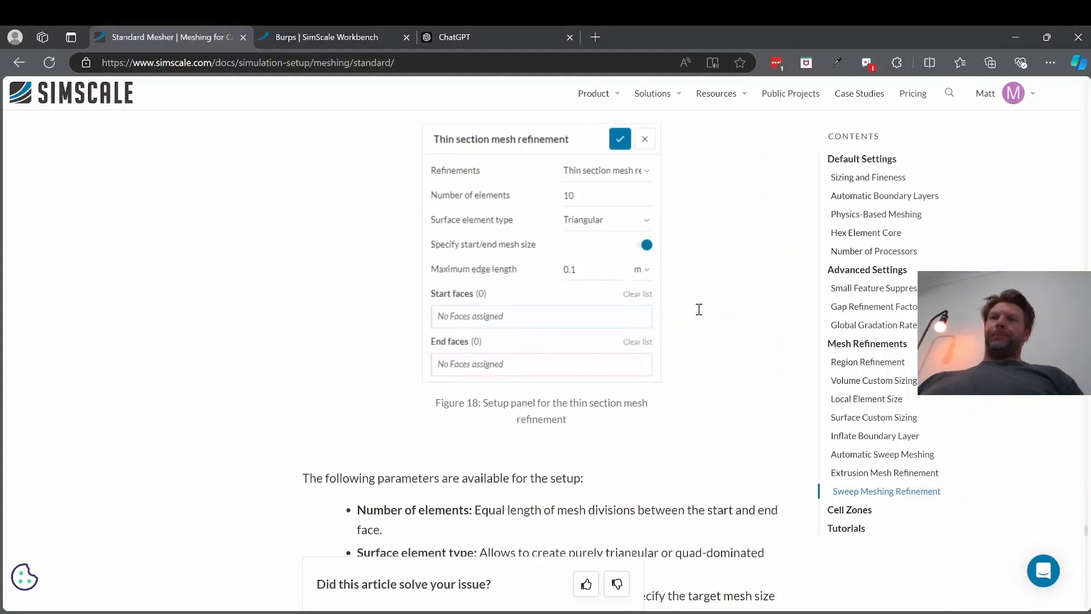
scroll(700, 316, "up", 4)
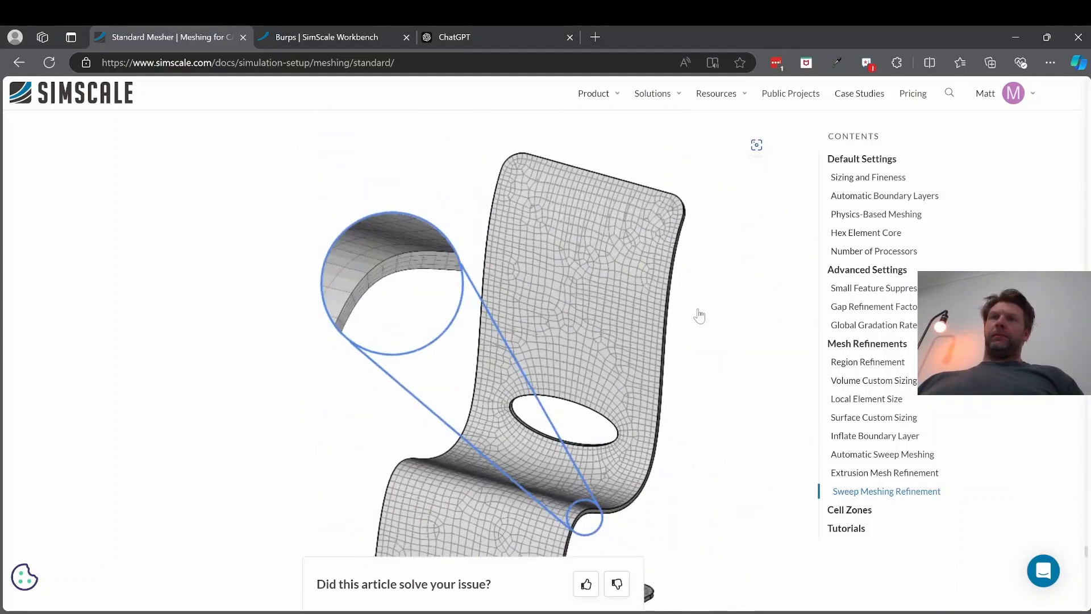
scroll(697, 314, "down", 1)
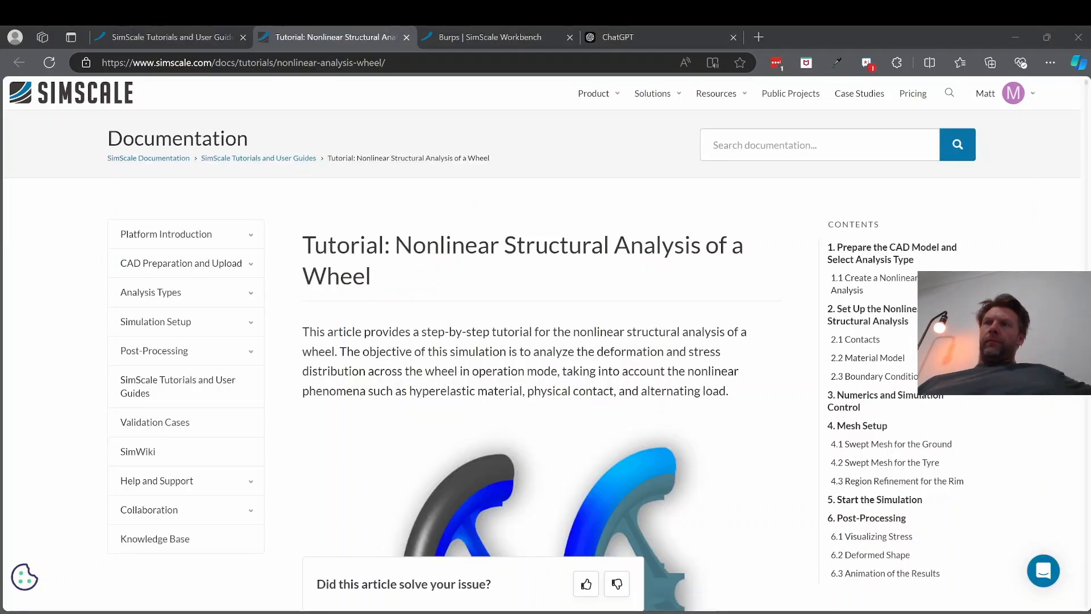
- Skim the nonlinear structural analysis of a wheel tutorial through its contacts, material model, boundary conditions and simulation control sections, highlighting part of the title
scroll(385, 268, "down", 1)
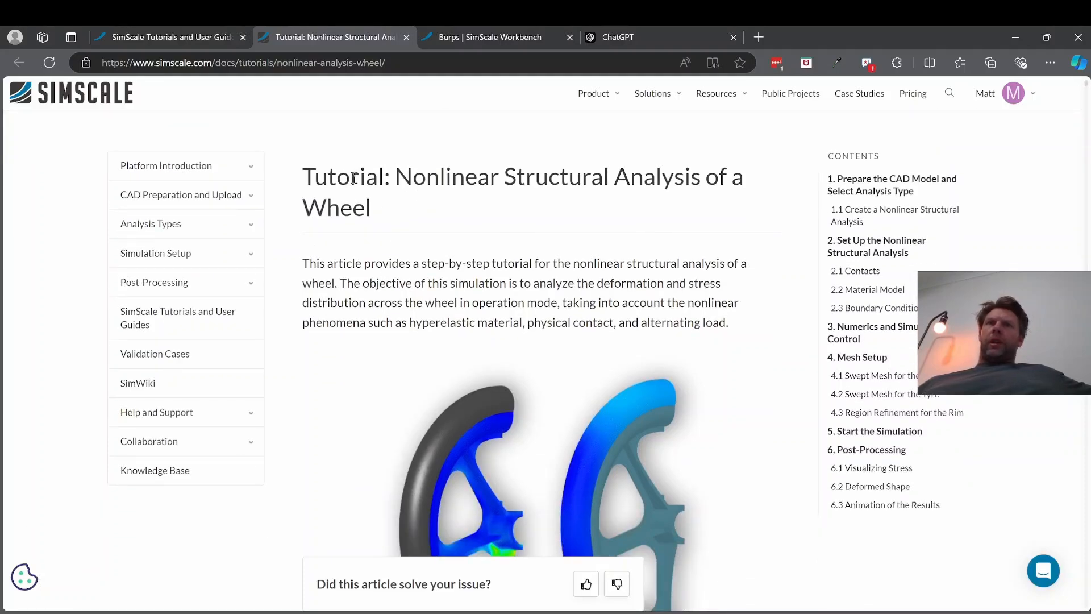
left_click_drag(351, 178, 560, 184)
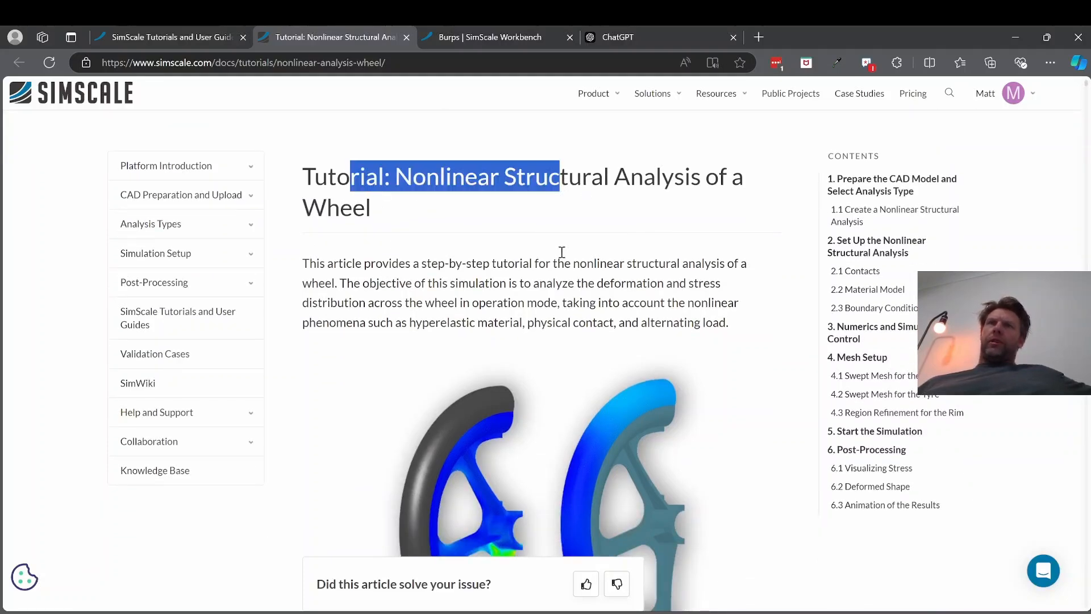
scroll(562, 251, "down", 20)
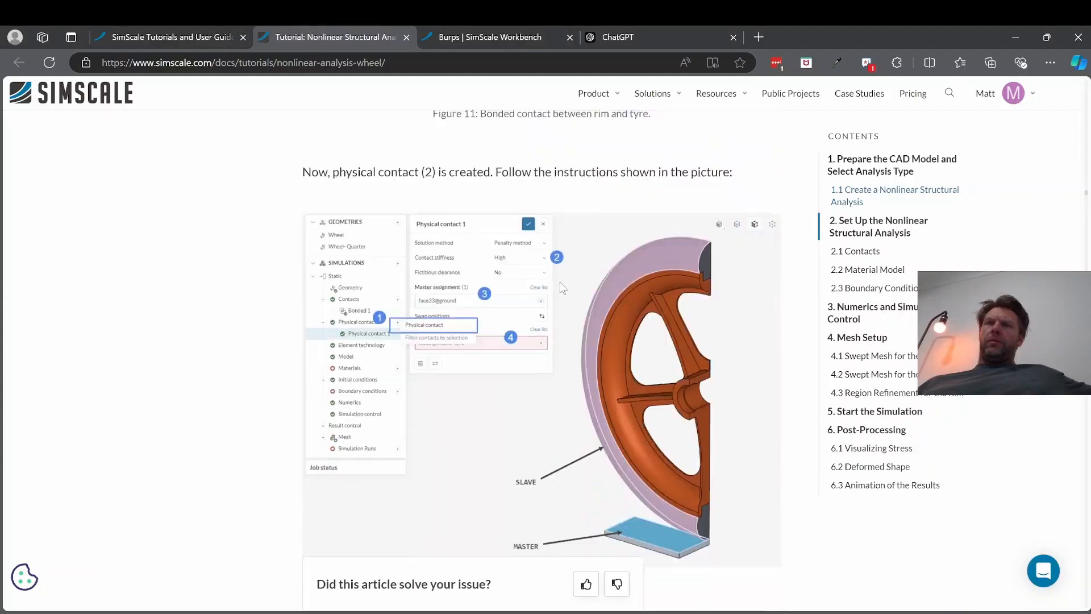
scroll(562, 288, "down", 20)
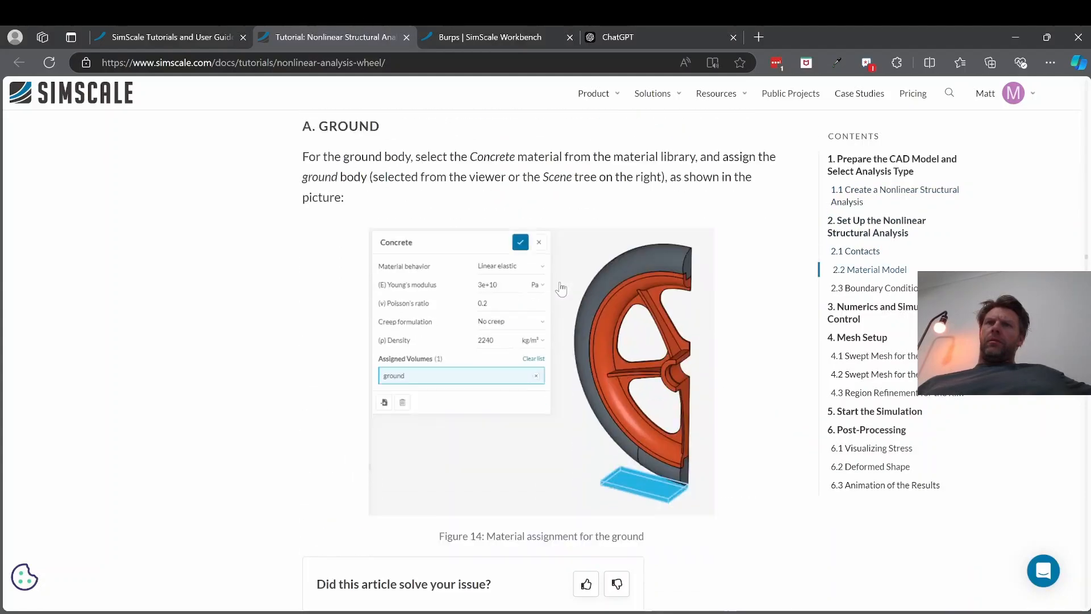
scroll(561, 289, "down", 15)
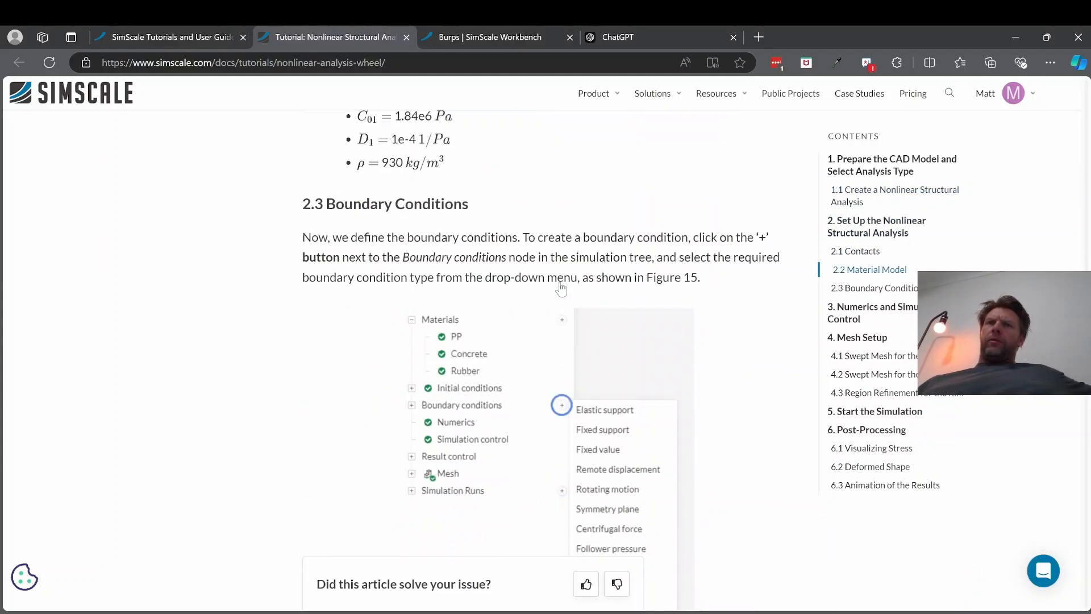
scroll(561, 289, "down", 20)
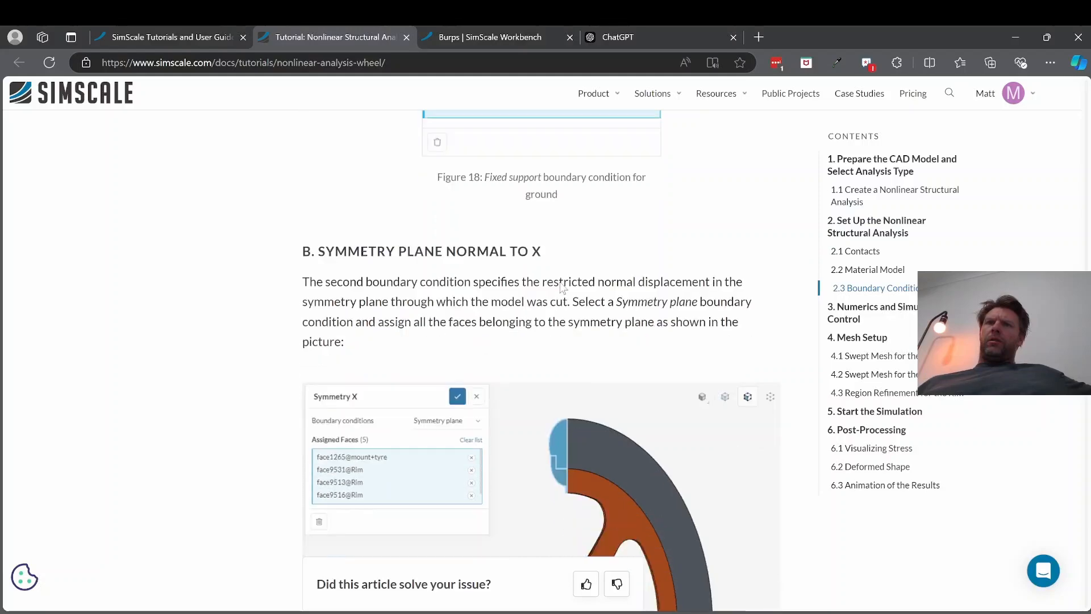
scroll(561, 288, "down", 20)
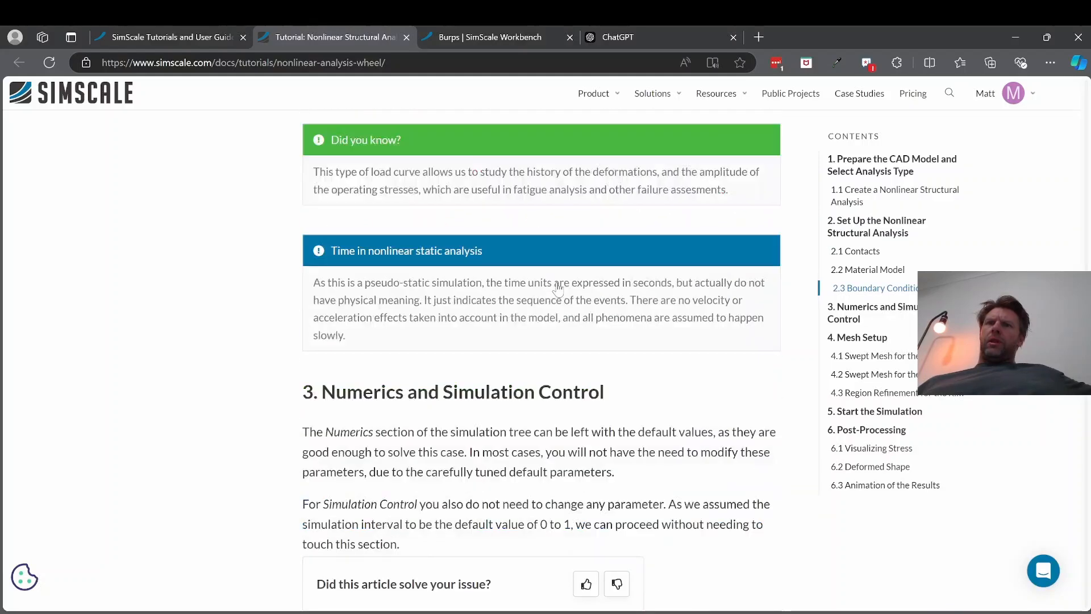
- Read the tutorial's Mesh Setup section, highlighting the text on the Standard meshing algorithm and on creating refinements
scroll(558, 289, "down", 10)
scroll(458, 301, "up", 4)
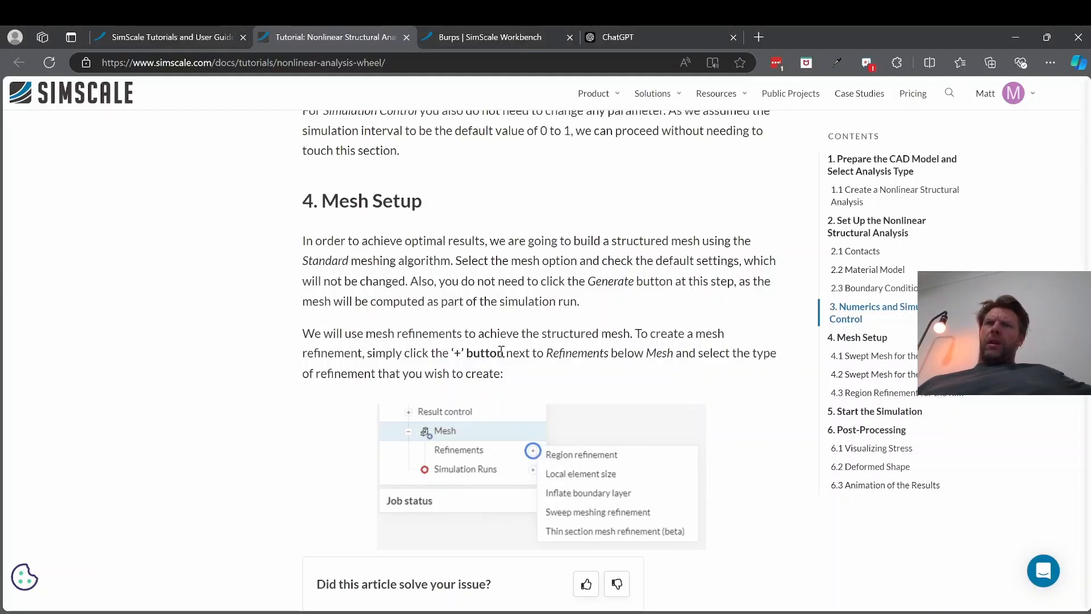
left_click_drag(500, 352, 587, 353)
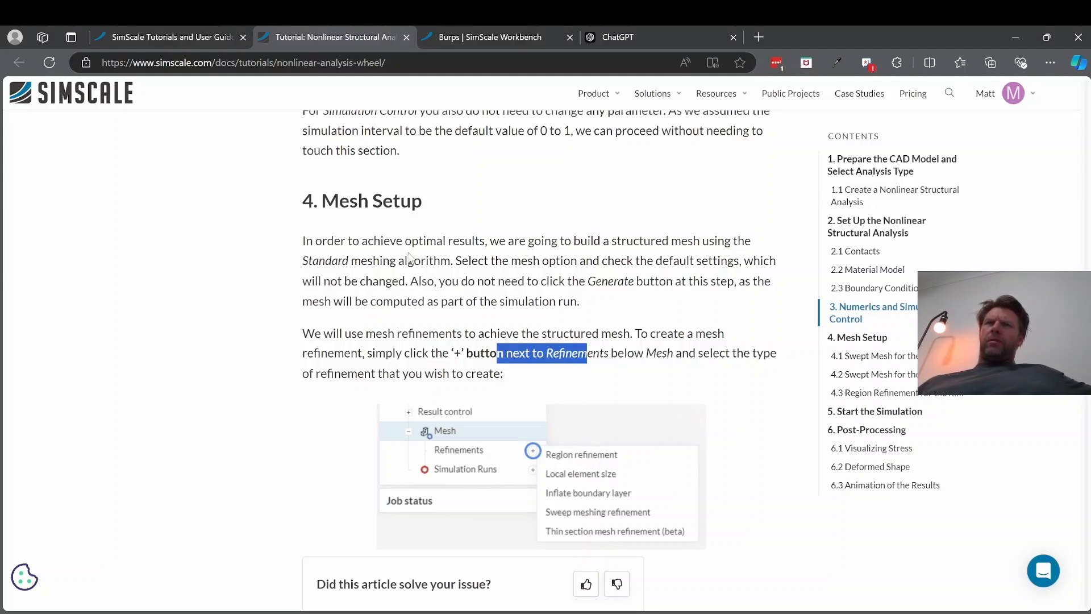
left_click_drag(367, 261, 503, 261)
scroll(512, 364, "down", 1)
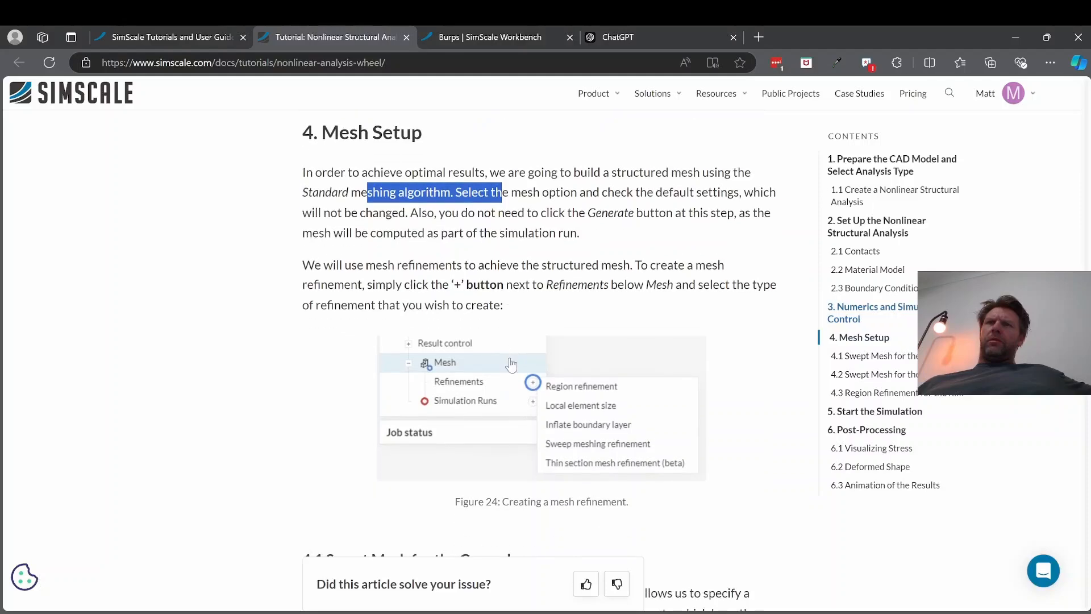
scroll(512, 364, "down", 1)
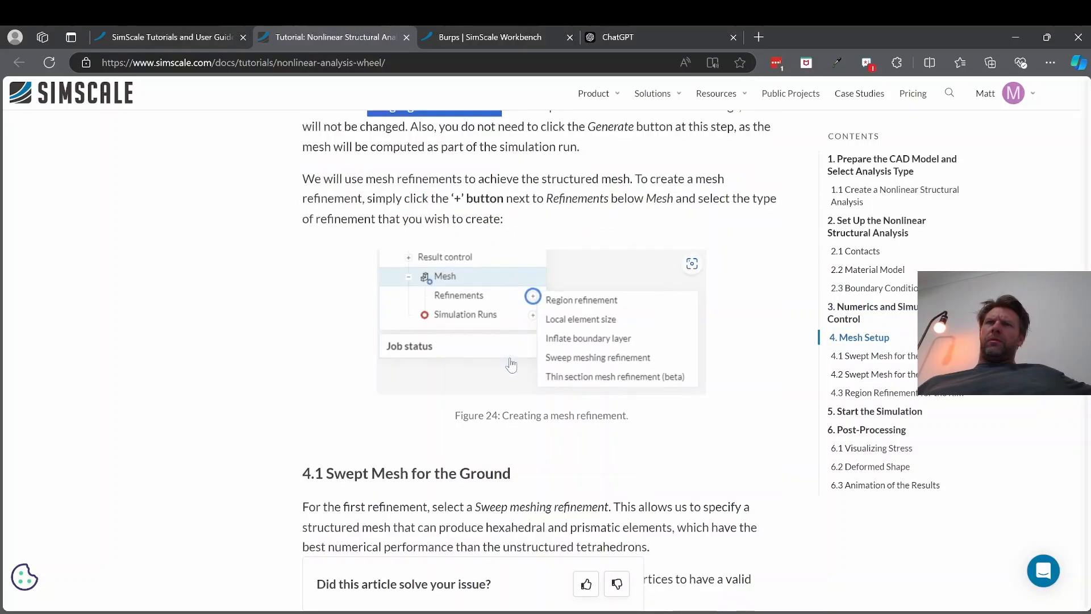
- Examine the swept mesh settings for the ground and the tyre, and return to the Mesh Setup introduction
scroll(512, 364, "down", 8)
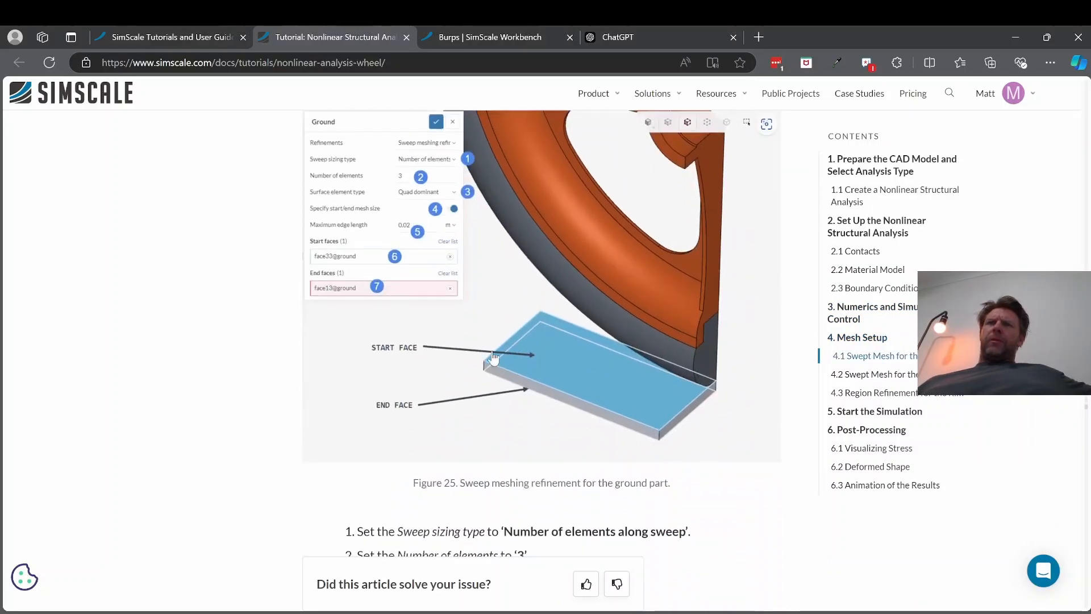
scroll(494, 358, "down", 1)
scroll(506, 432, "down", 8)
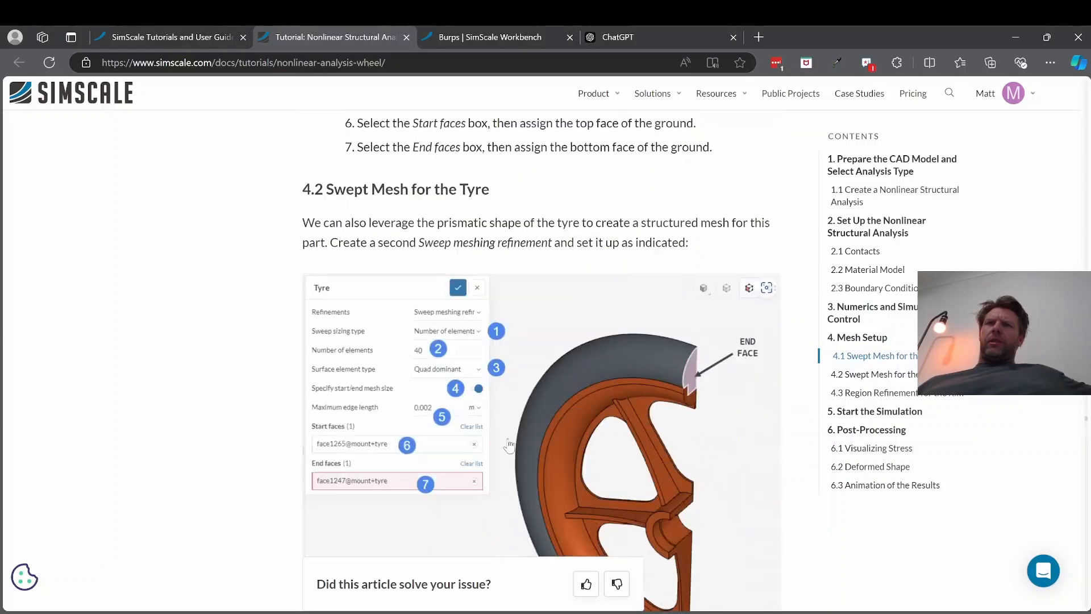
scroll(509, 446, "up", 15)
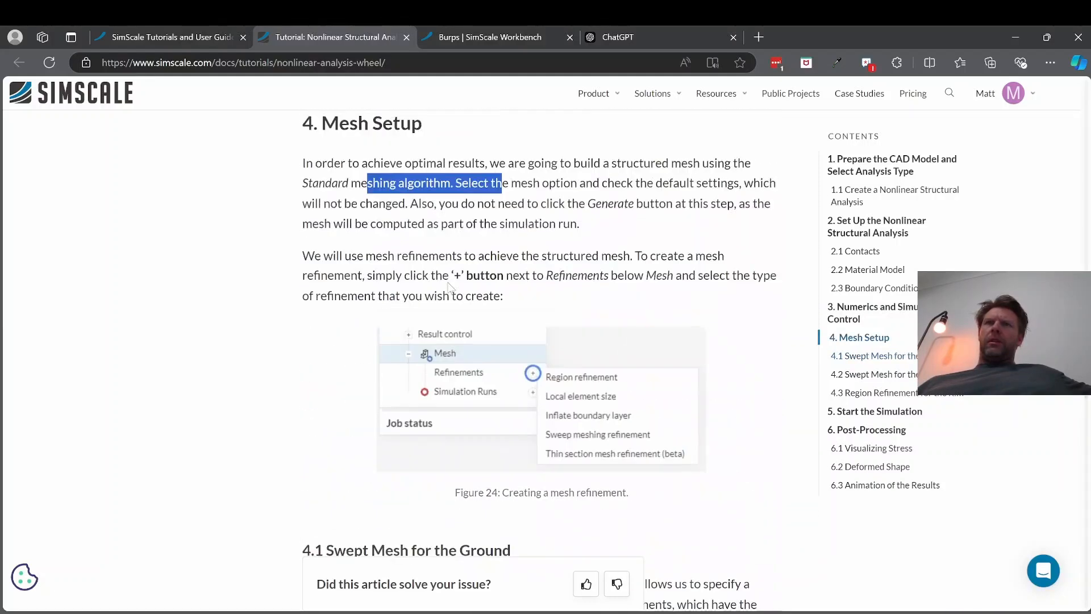
- Read the swept mesh sections for the ground and tyre, highlighting the Sweep meshing refinement explanation, and skim the rim's region refinement
scroll(549, 425, "down", 4)
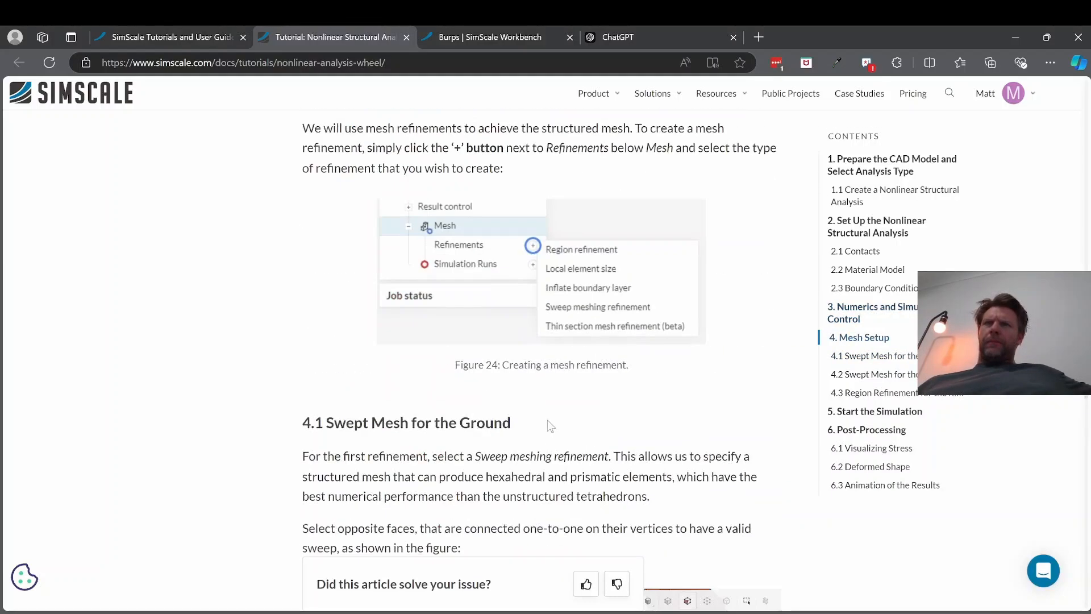
scroll(549, 425, "down", 2)
left_click_drag(475, 319, 635, 369)
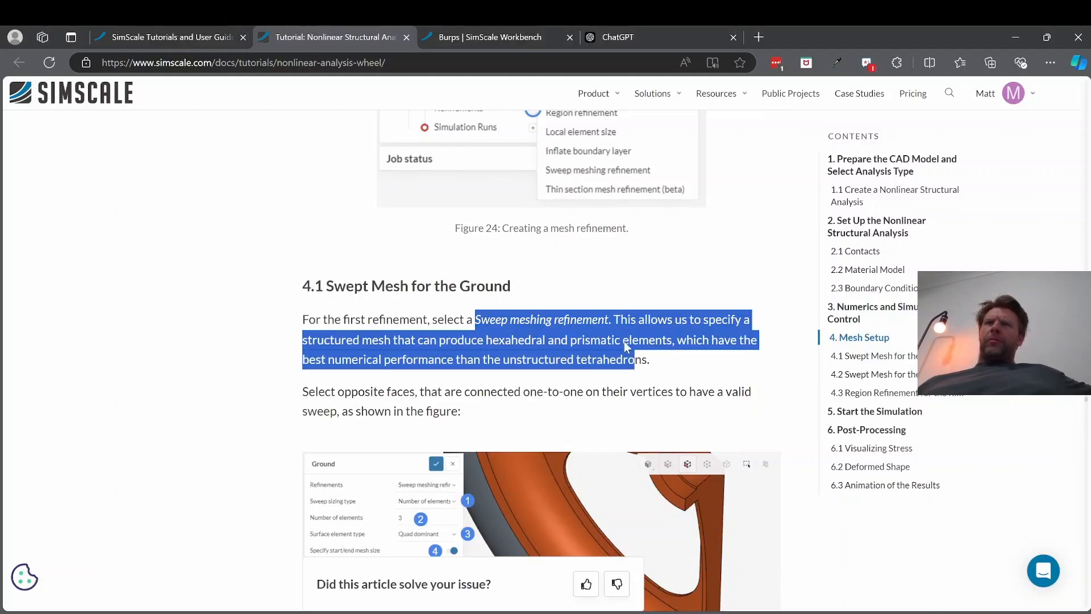
left_click(669, 358)
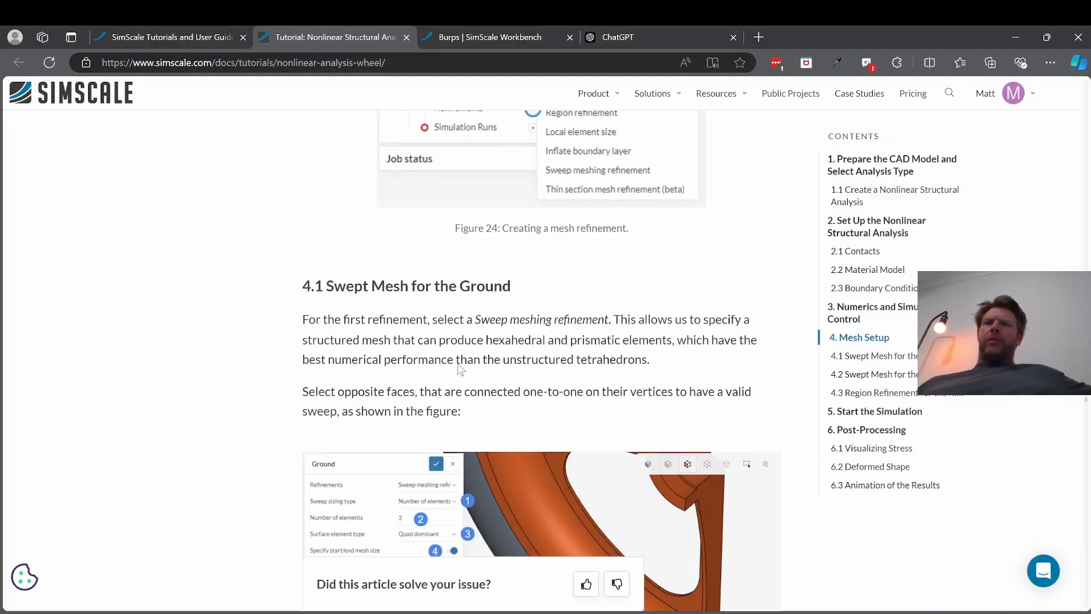
scroll(460, 368, "down", 3)
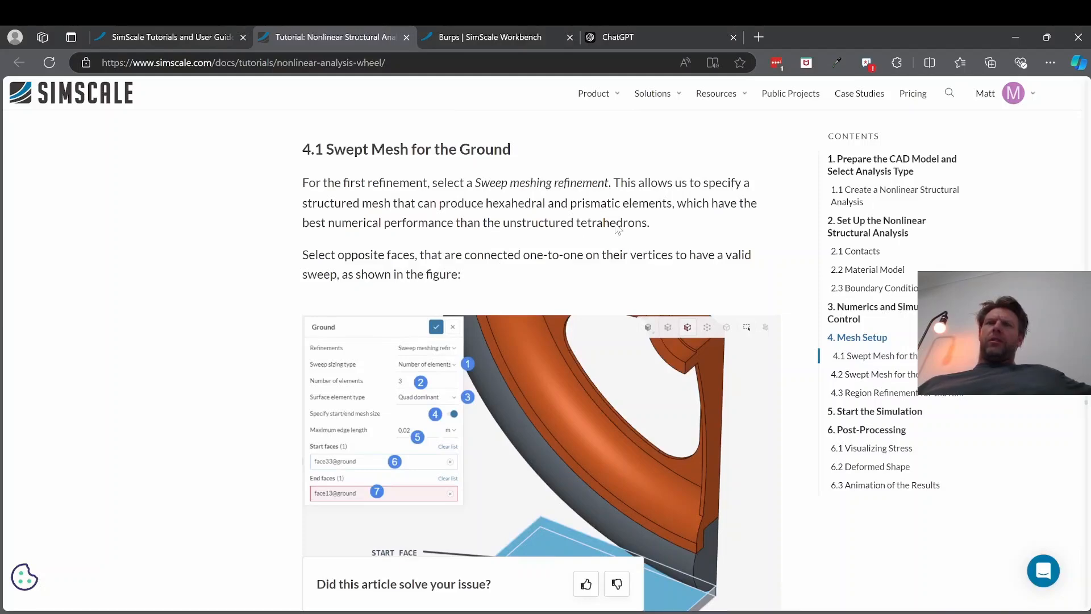
scroll(592, 312, "down", 15)
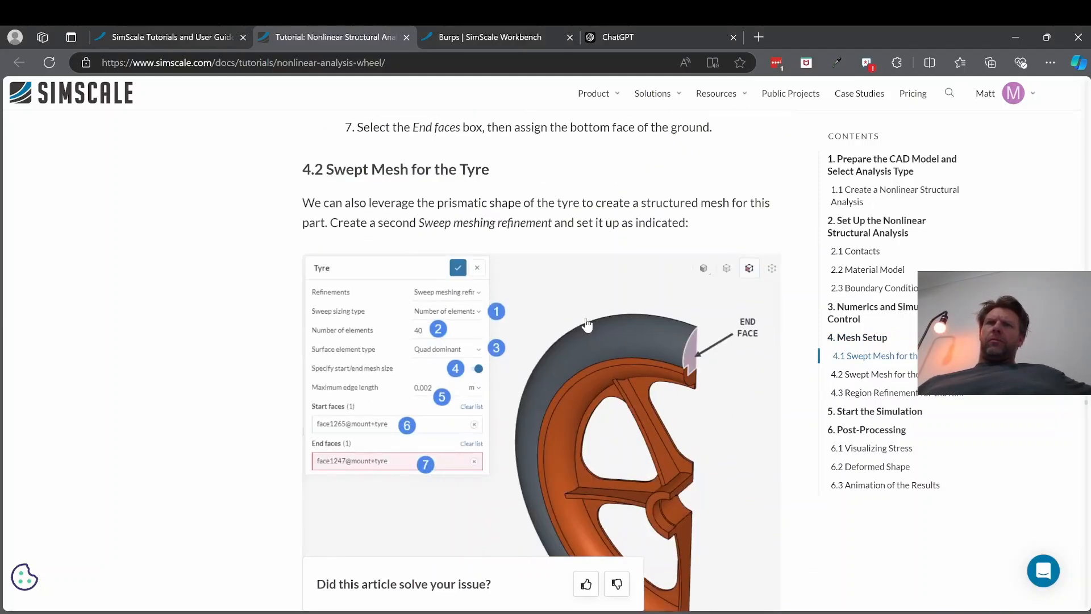
scroll(587, 324, "down", 12)
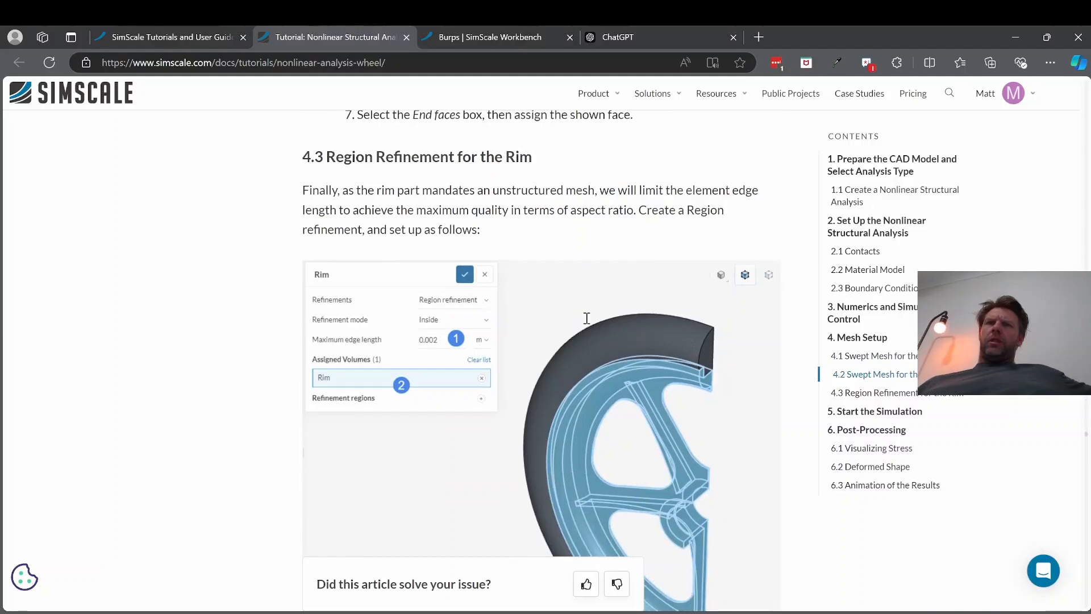
scroll(587, 317, "down", 14)
scroll(483, 559, "up", 4)
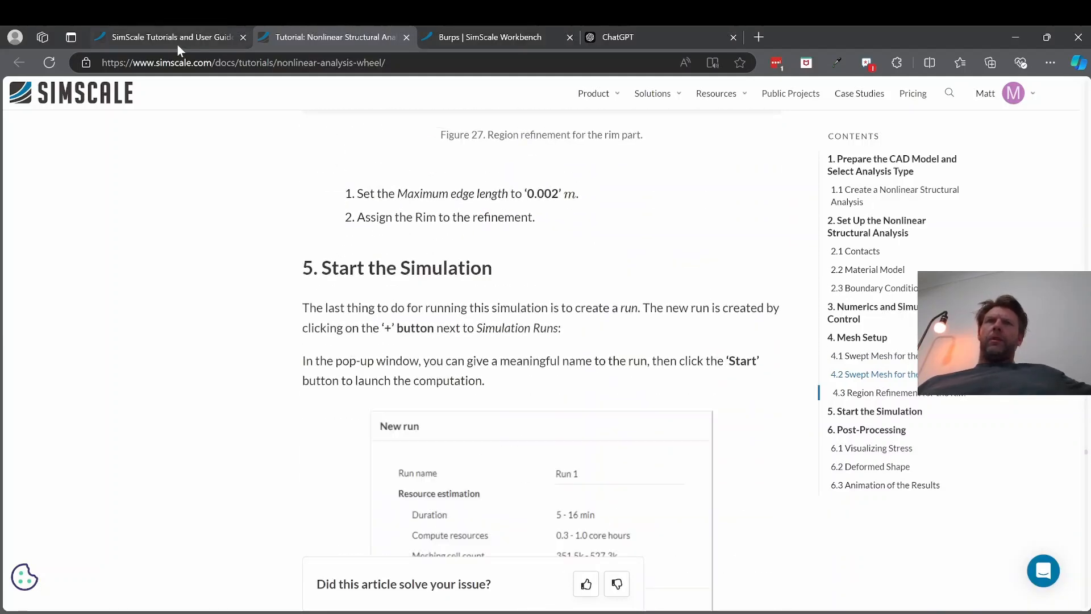
- Return to the Burps workbench, create a new mesh for the simulation and name it Imprint Other
left_click(508, 38)
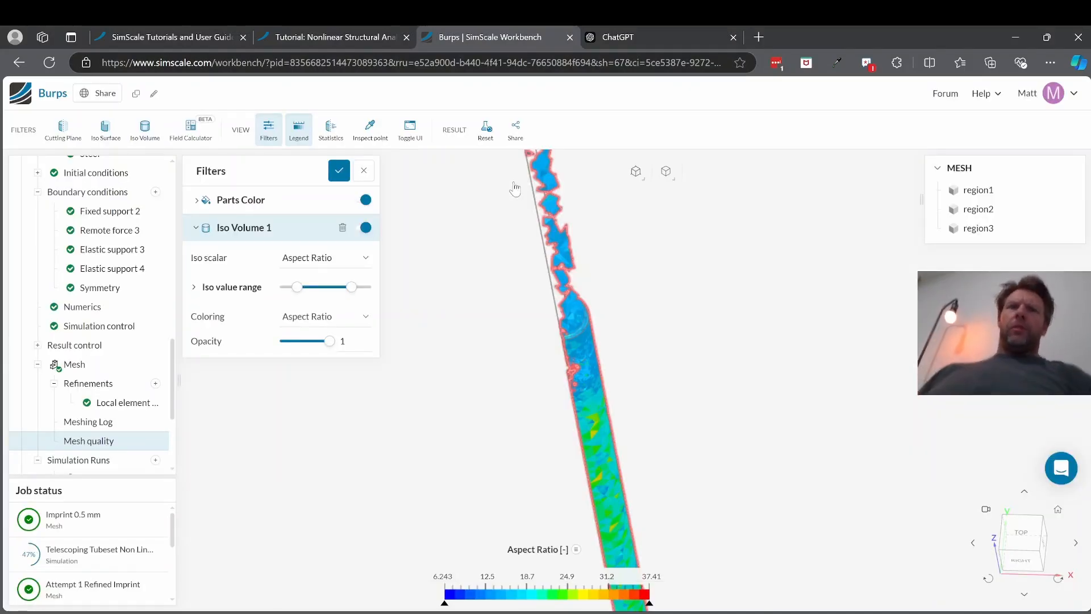
left_click(91, 370)
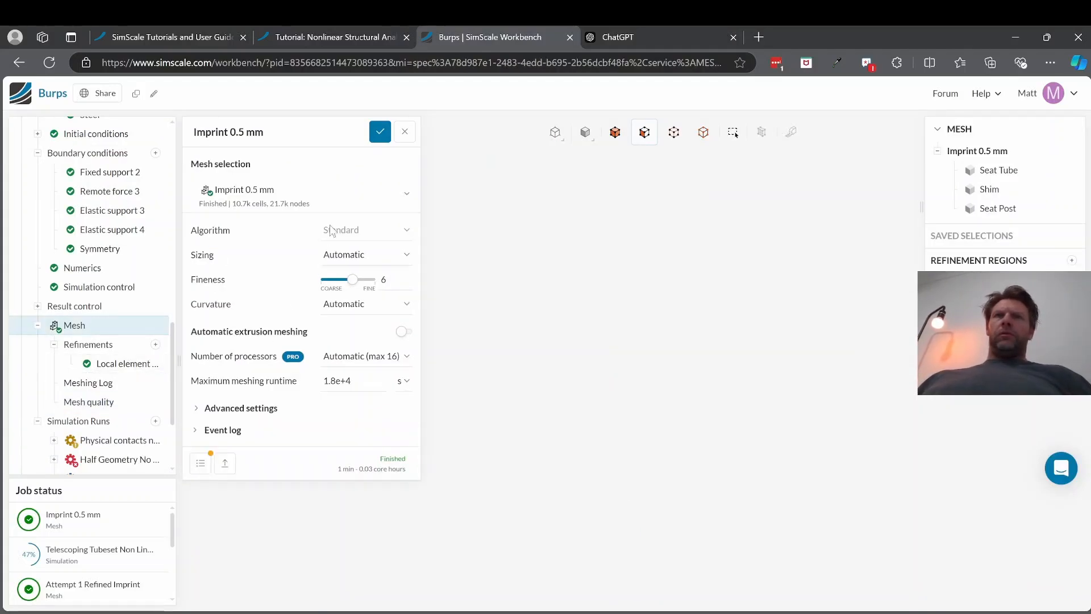
left_click(363, 203)
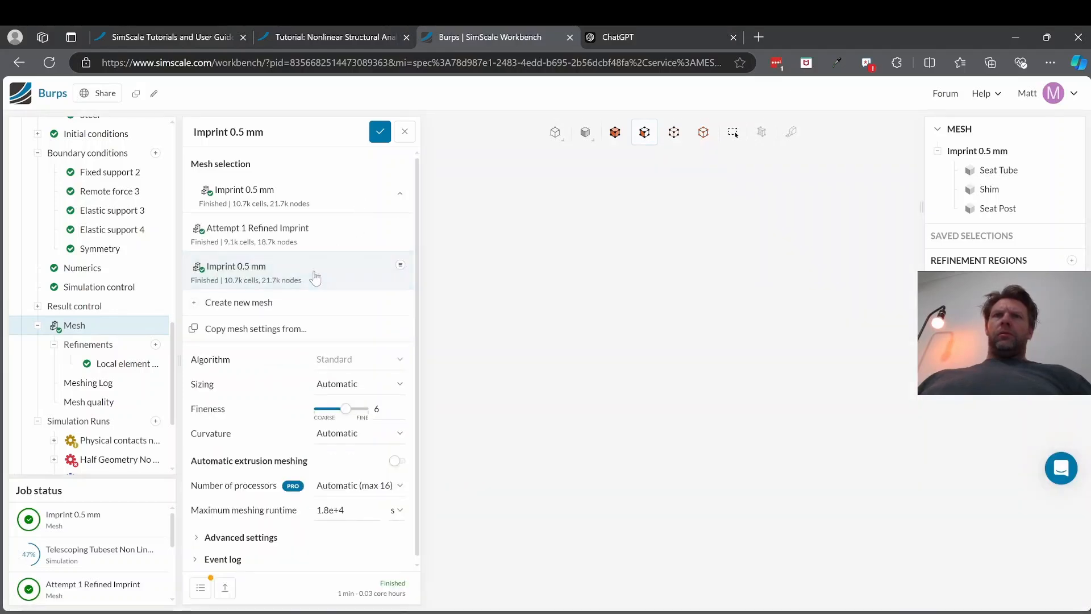
left_click(262, 304)
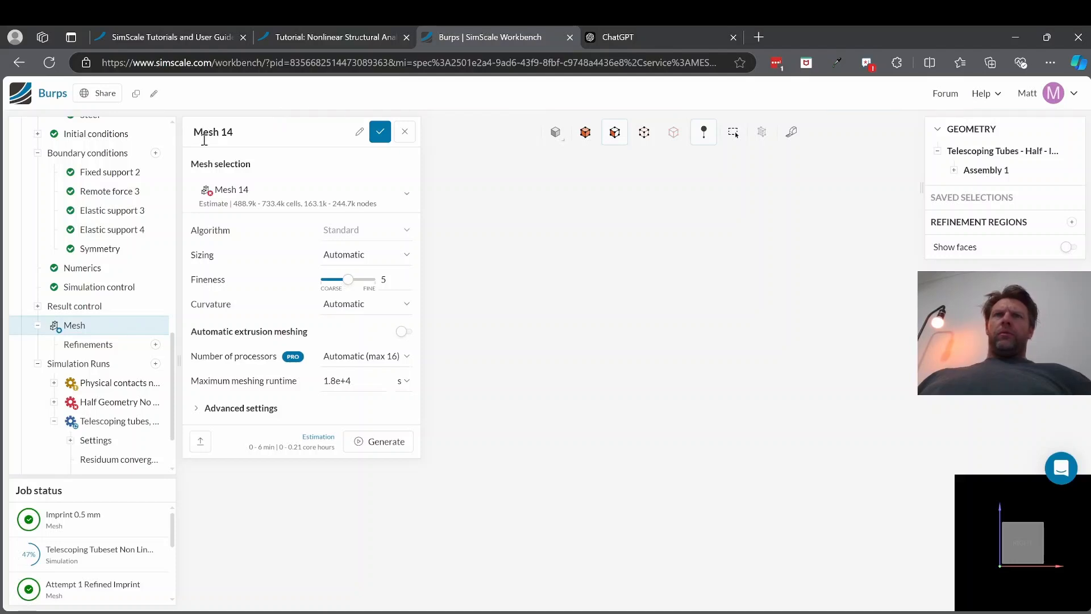
left_click(222, 132)
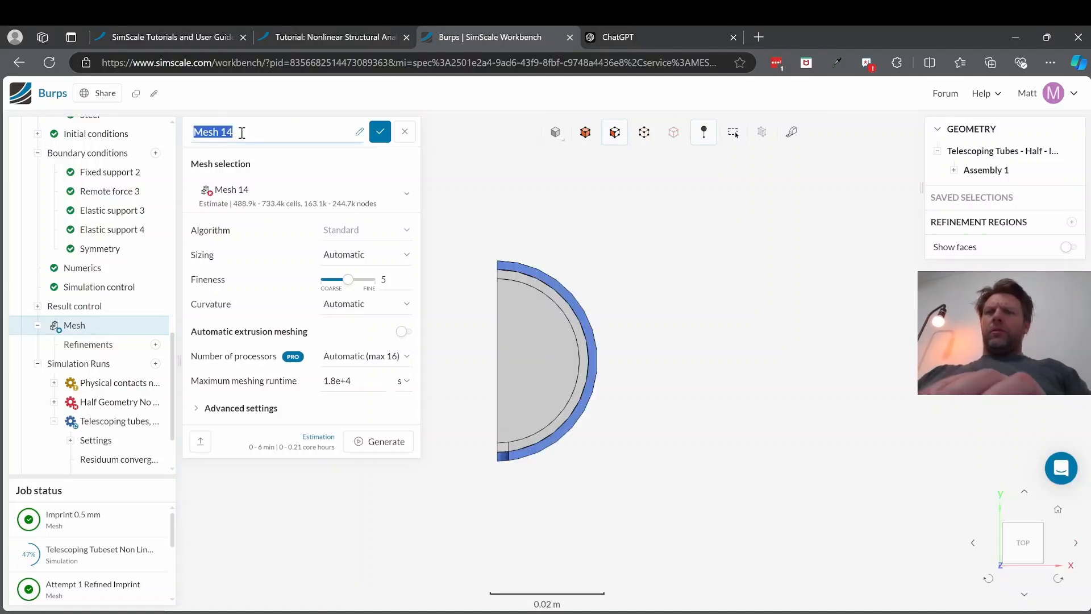
type("Imprint")
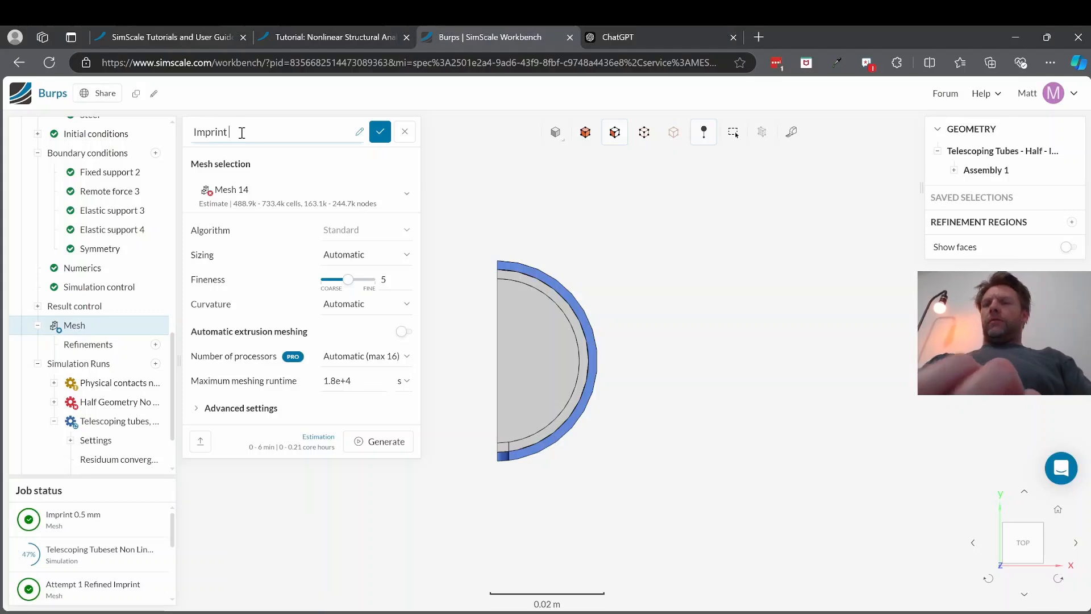
type(" Other")
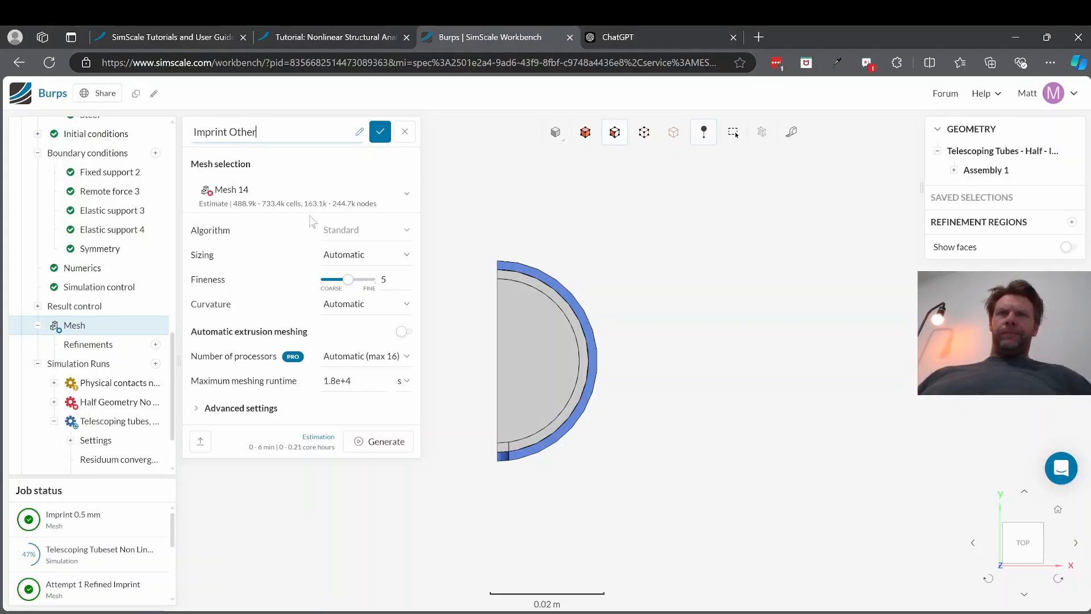
key("Return")
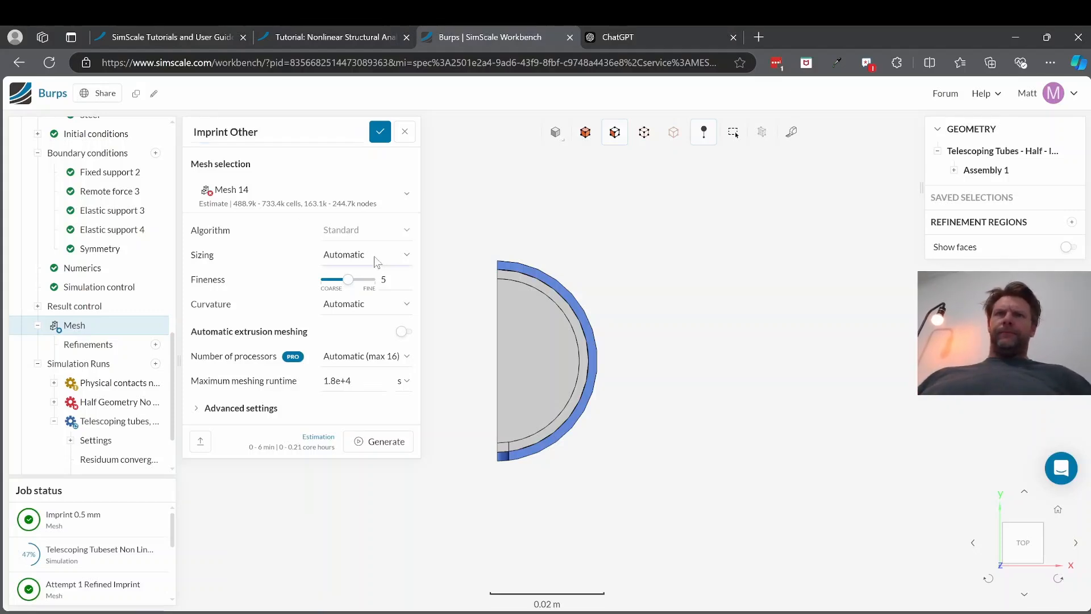
- Show the mesh's advanced settings, set the sizing to Manual, and review the sizing and curvature explanations
mouse_move(375, 262)
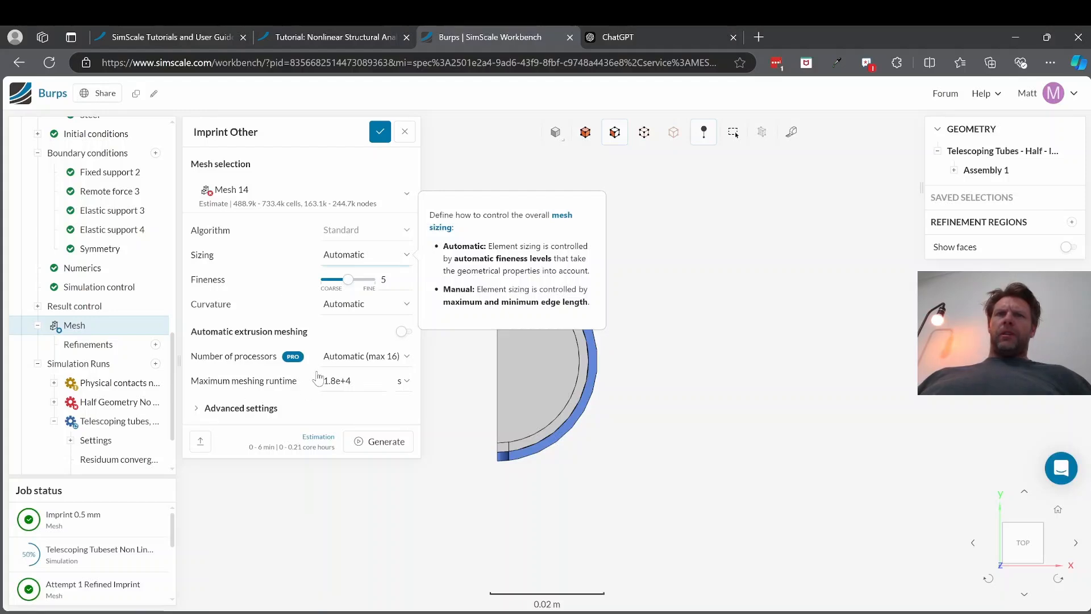
left_click(273, 408)
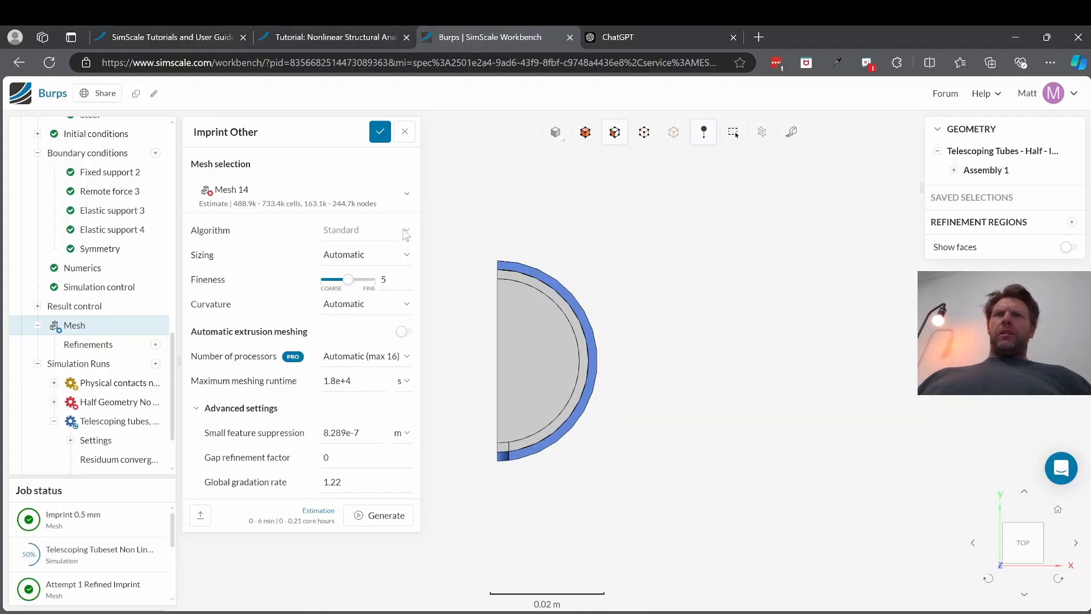
mouse_move(403, 255)
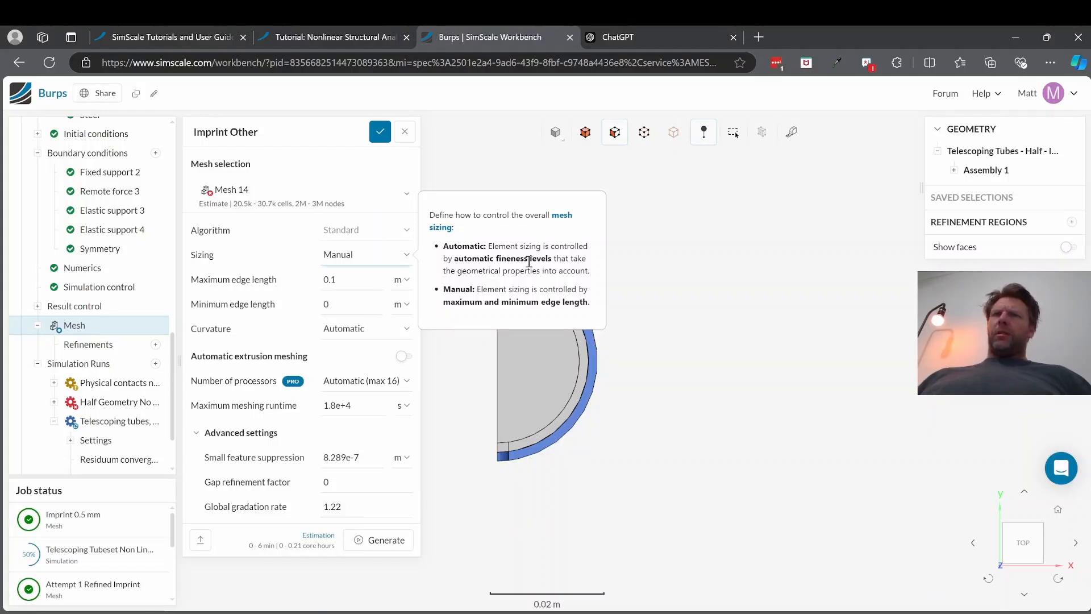
left_click_drag(504, 251, 542, 291)
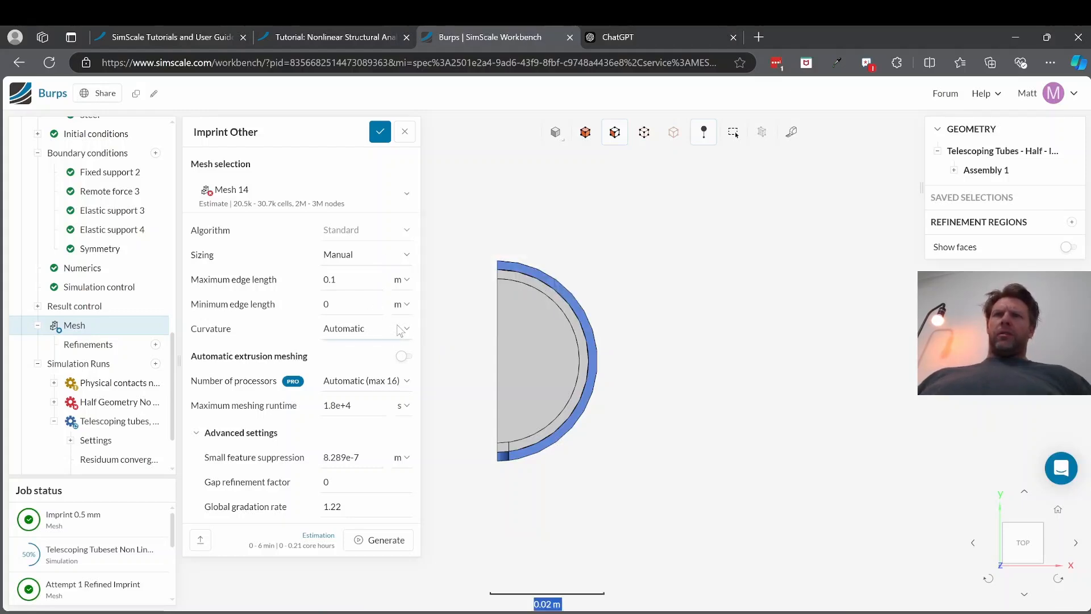
left_click(381, 370)
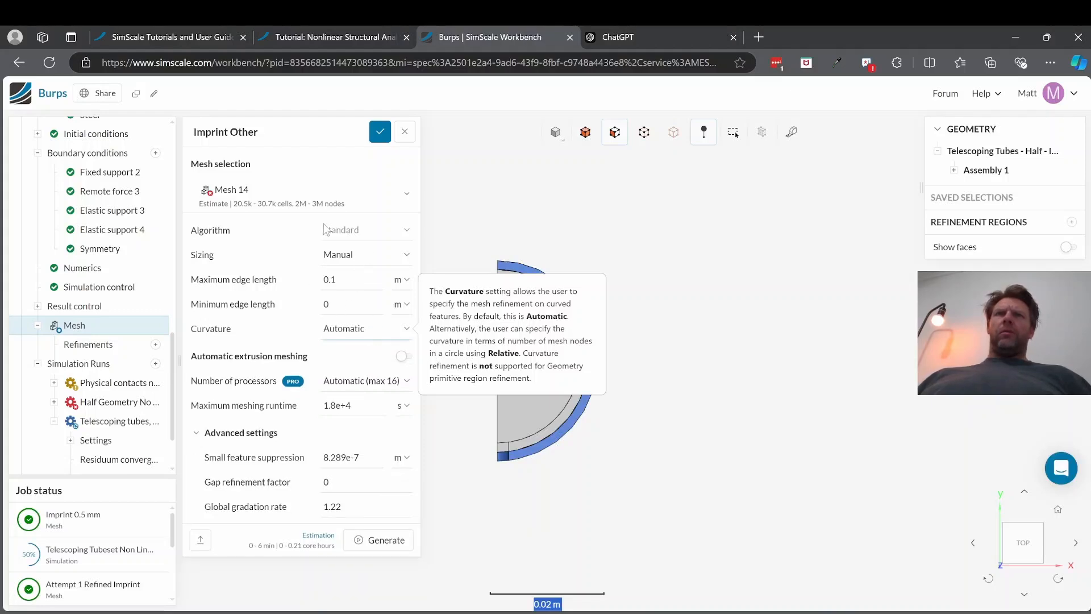
- Add an extrusion mesh refinement with 0.5 mm thickness and Quad dominant surface elements, assigning the shim's outer and upper inner faces as start faces
left_click(407, 197)
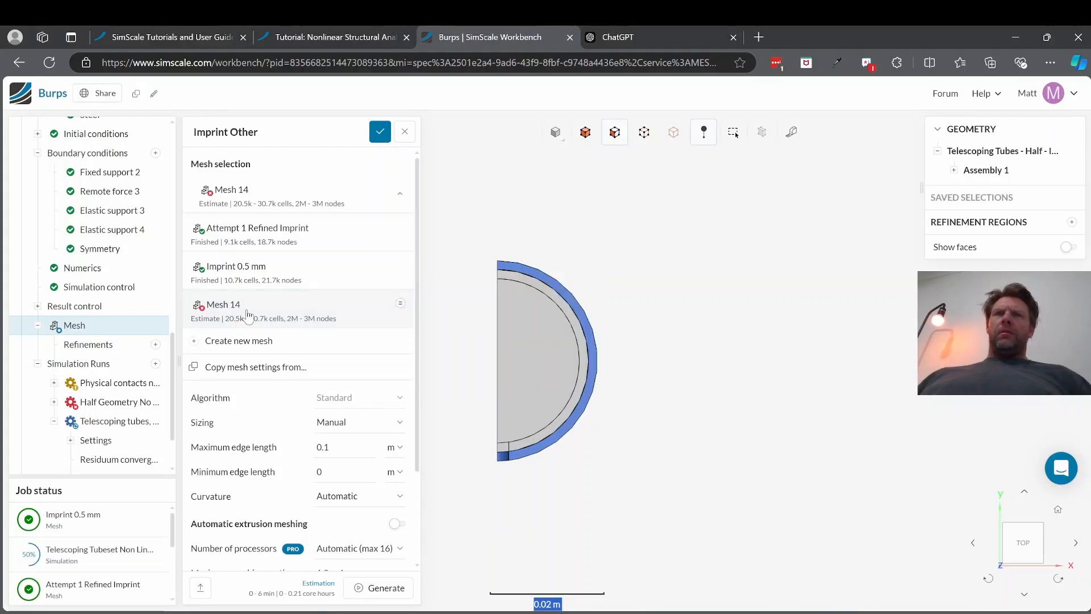
left_click(401, 303)
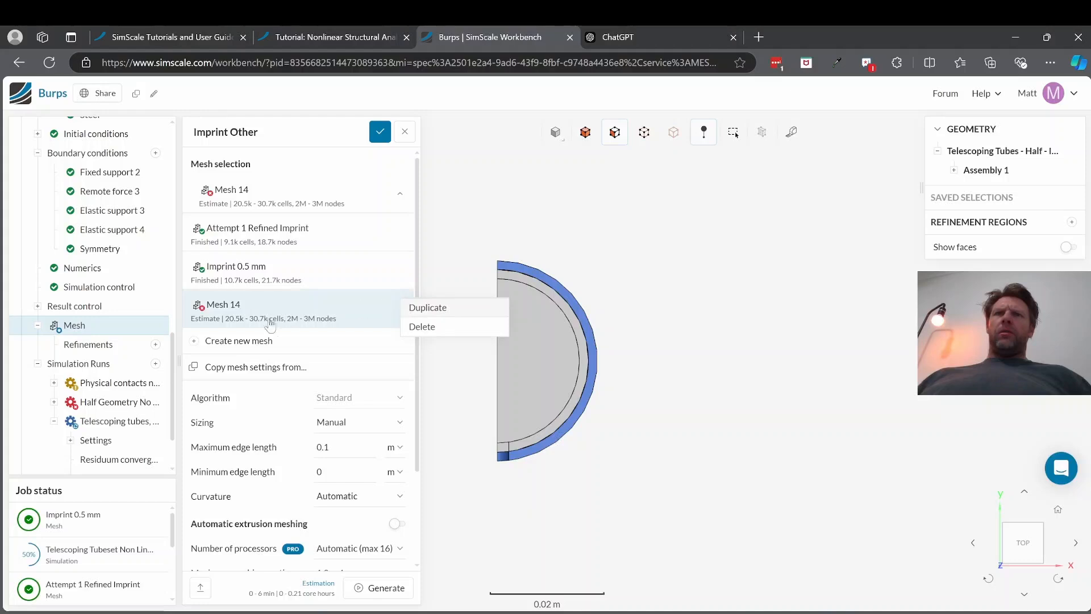
left_click(88, 348)
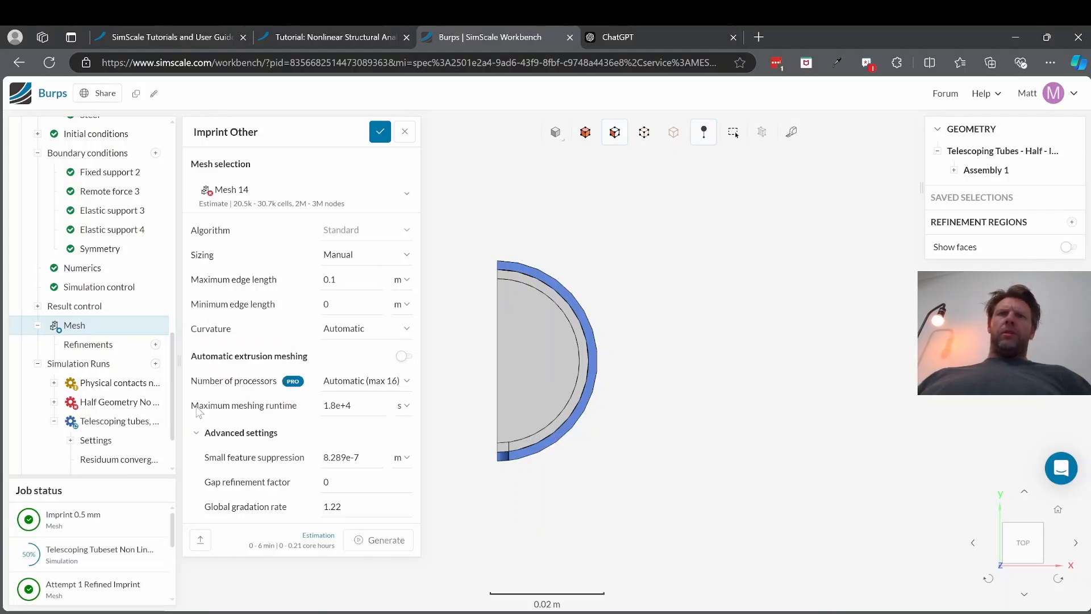
left_click(567, 429)
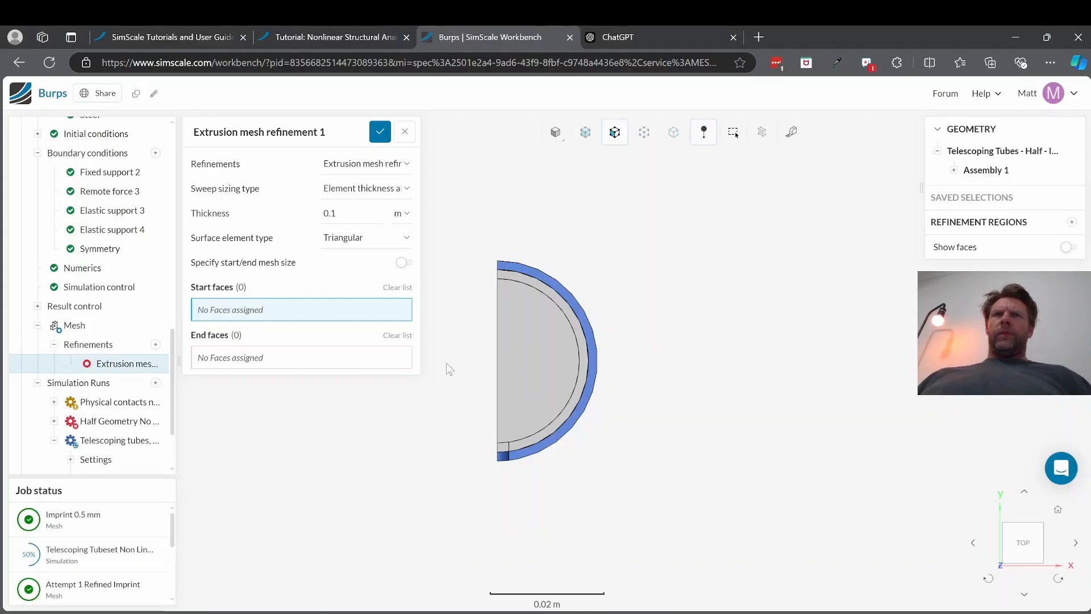
left_click_drag(614, 404, 570, 285)
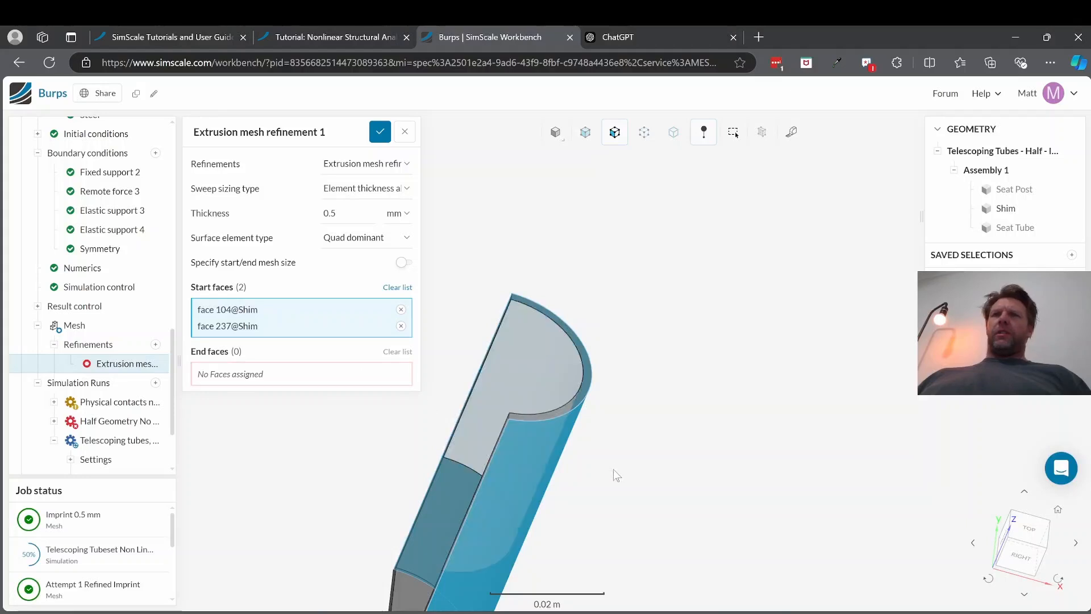
- Replace the shim's upper inner face in the start faces with its two long, thin cut faces
scroll(573, 468, "up", 3)
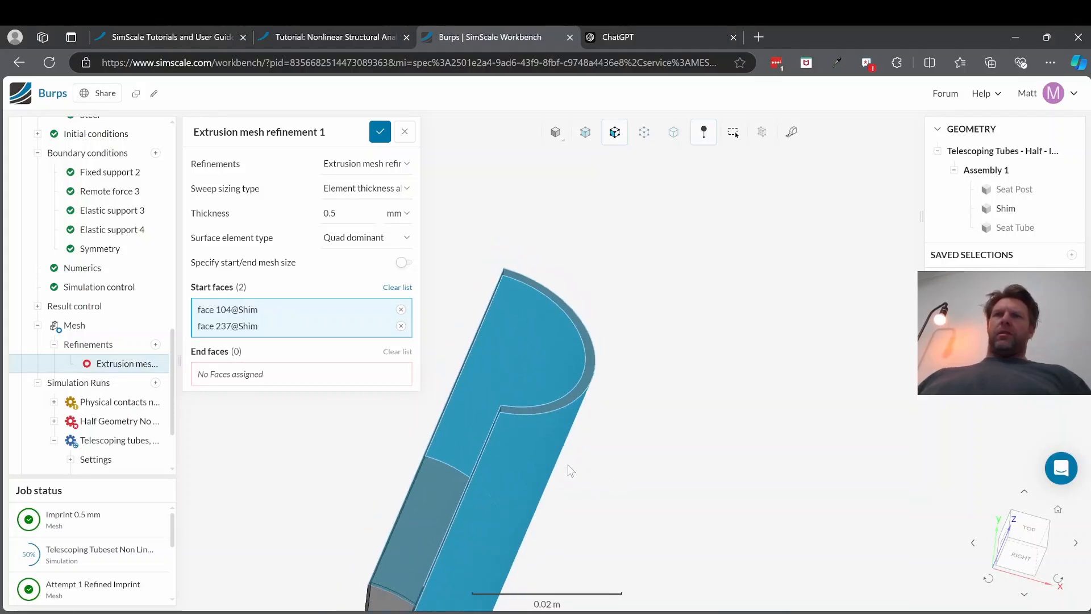
scroll(520, 529, "down", 6)
left_click_drag(554, 531, 632, 539)
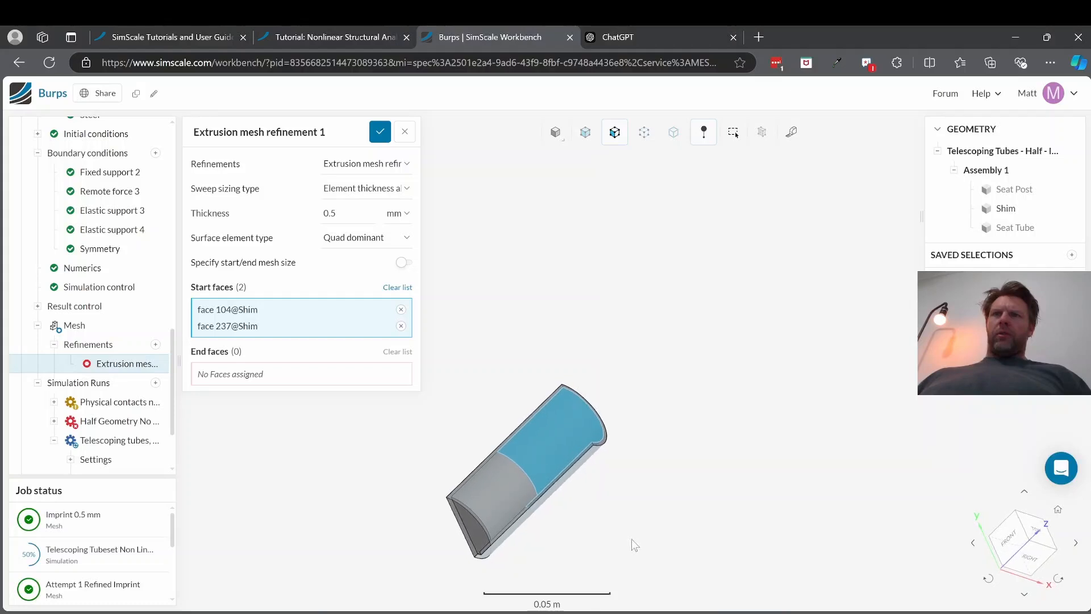
left_click(401, 326)
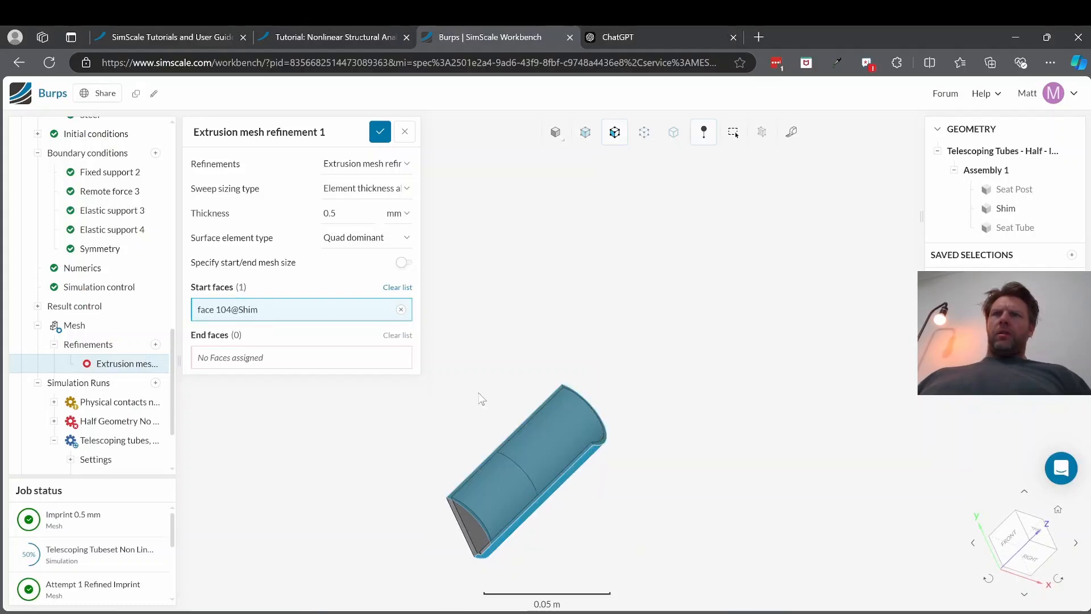
left_click(510, 439)
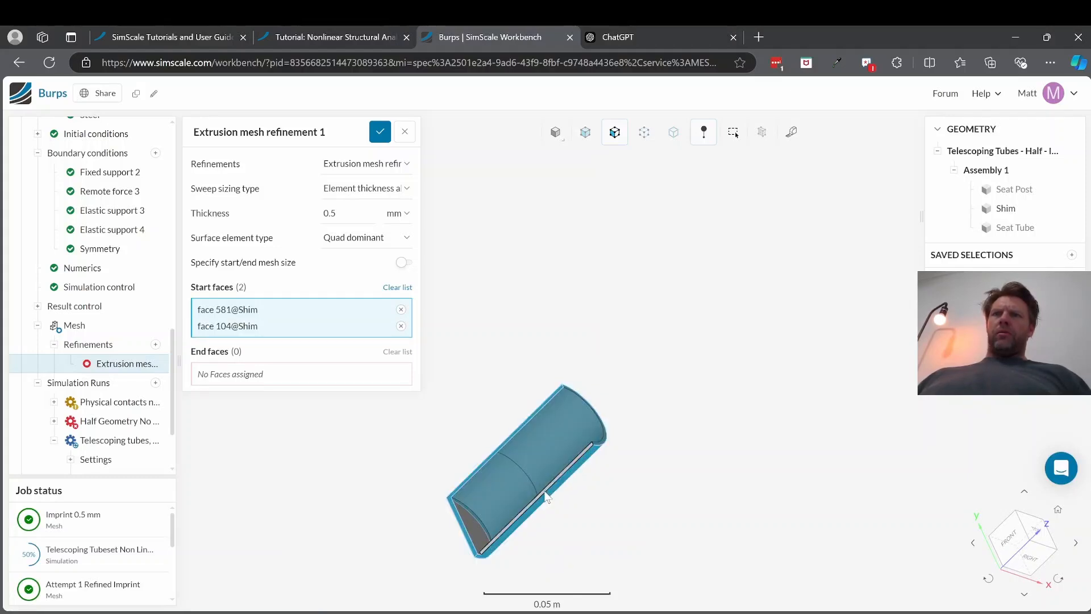
left_click(545, 497)
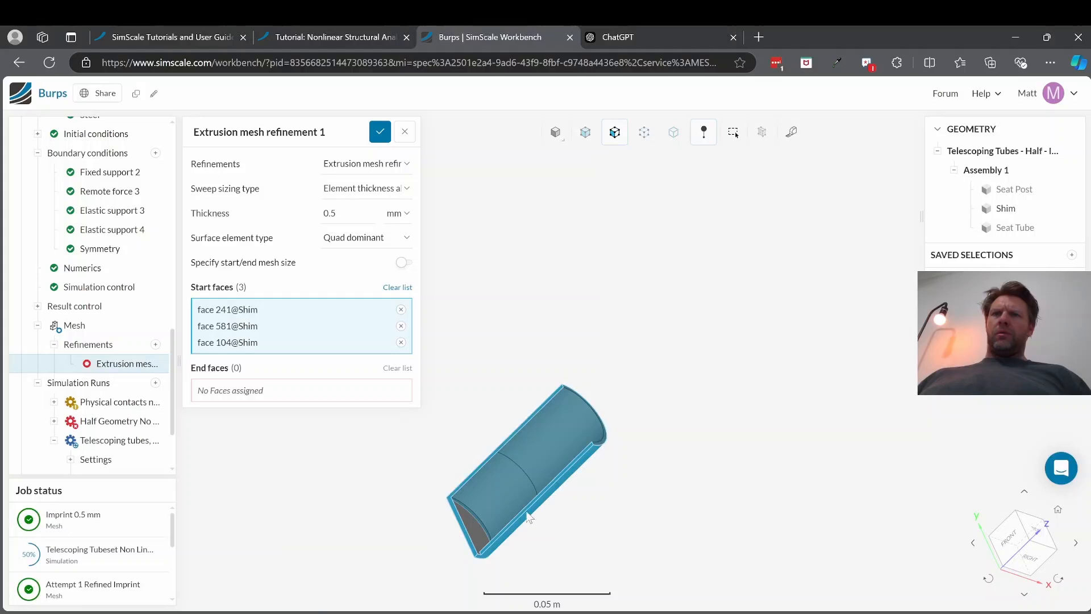
left_click_drag(528, 515, 520, 487)
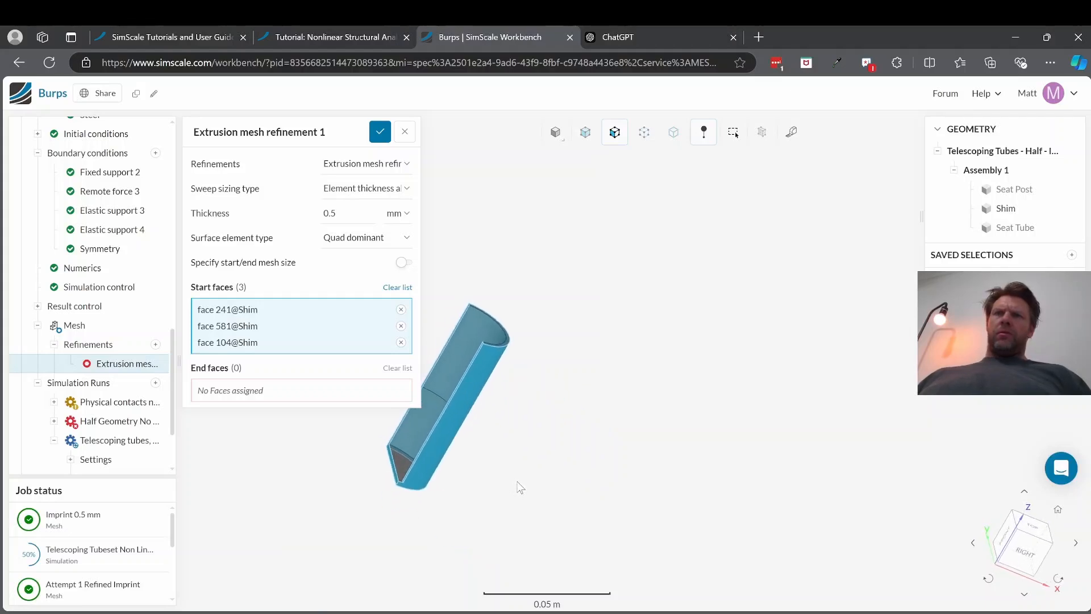
scroll(443, 346, "up", 5)
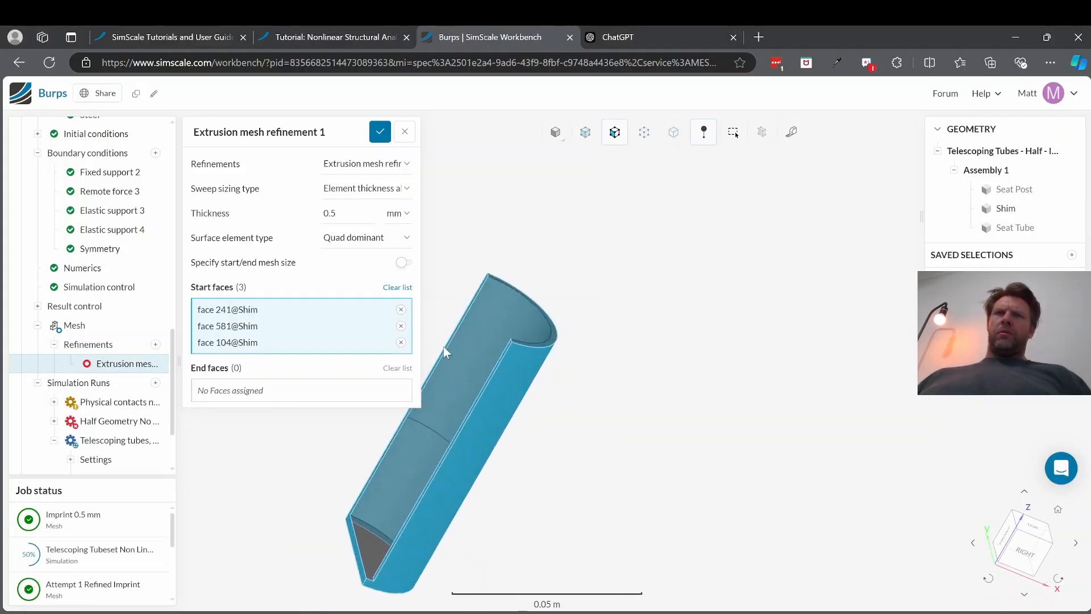
- Remove all assigned start faces and assign only one of the shim's long cut faces as start face
left_click(401, 342)
left_click(402, 326)
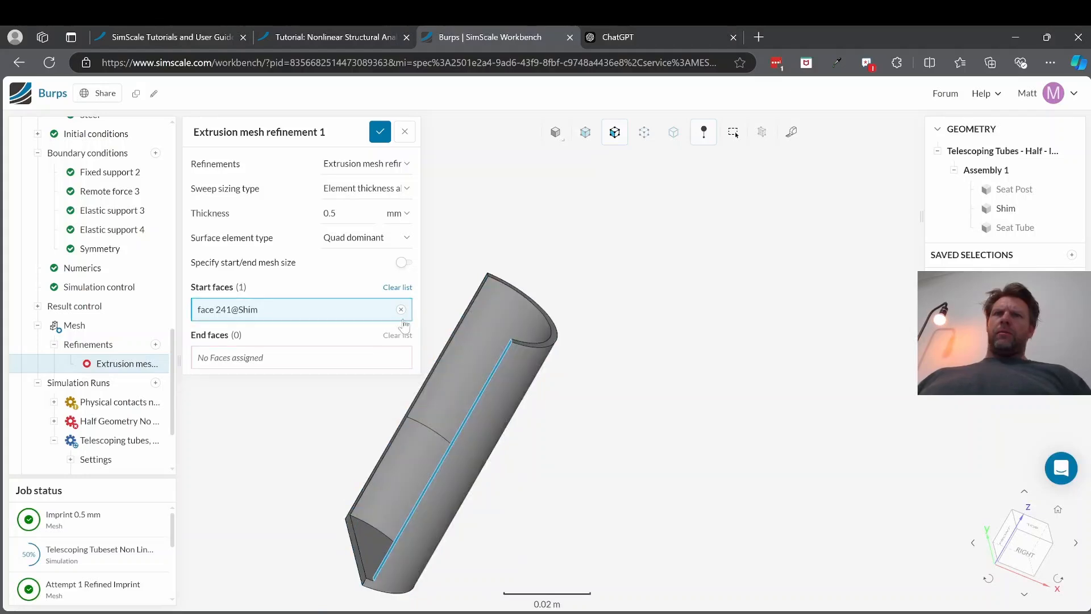
left_click(401, 311)
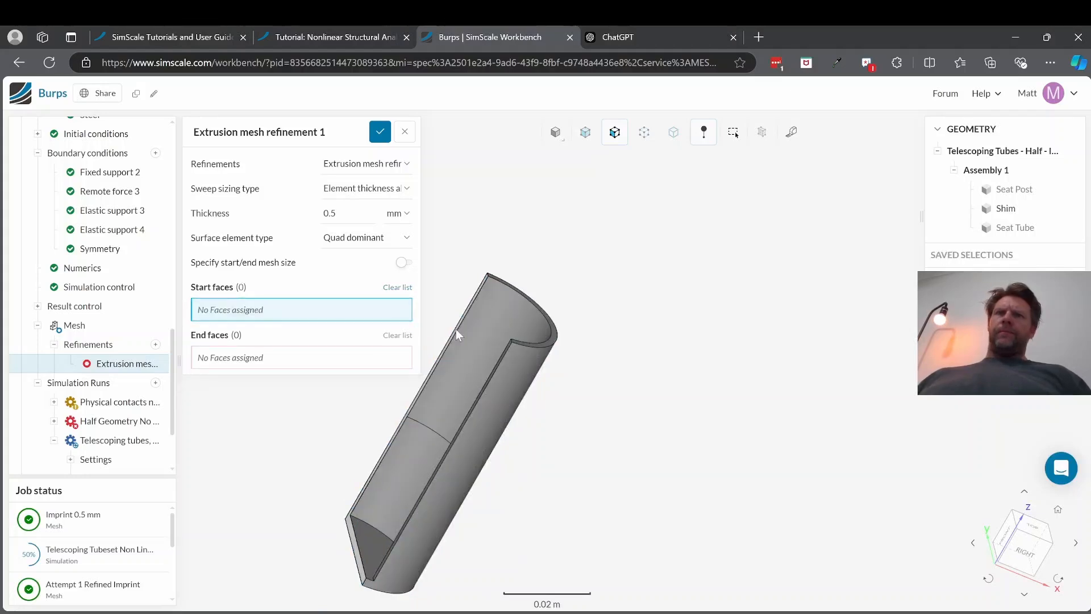
left_click(455, 328)
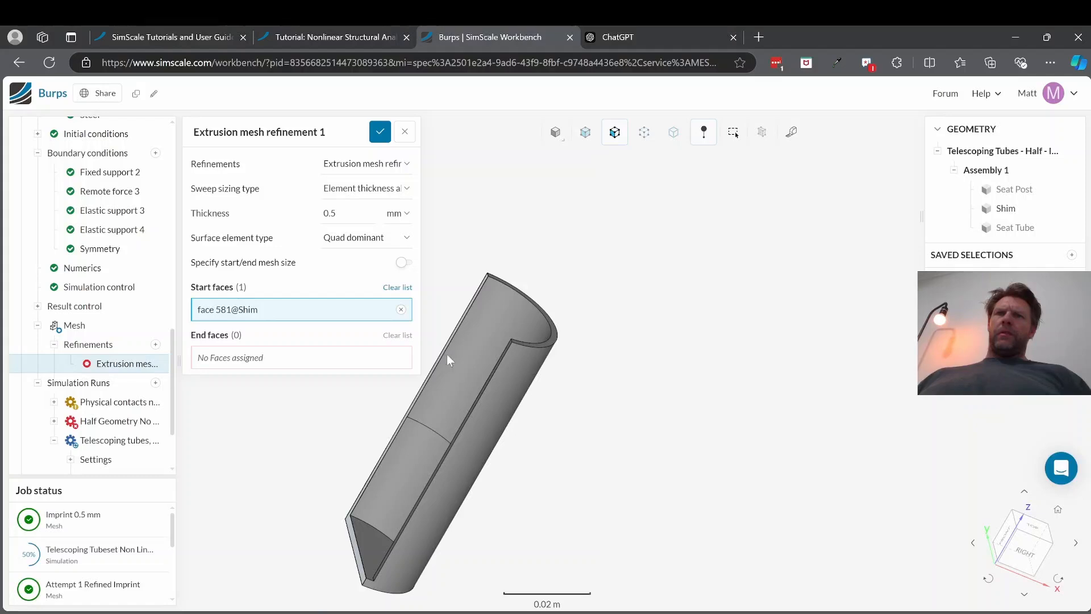
- Assign the shim's other long cut face as the end face and save the extrusion mesh refinement
left_click(352, 367)
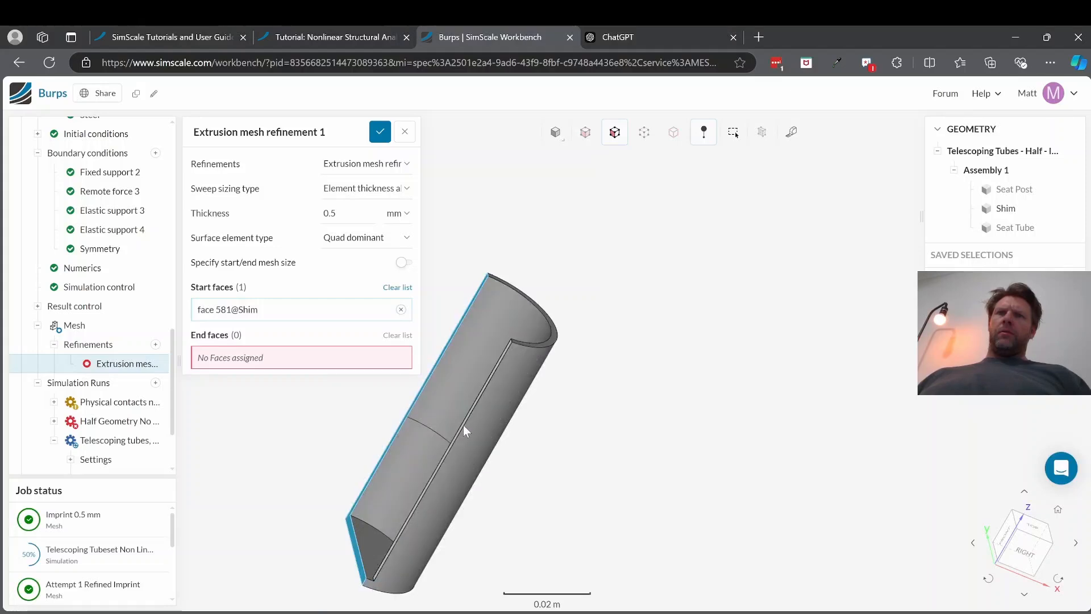
left_click(462, 425)
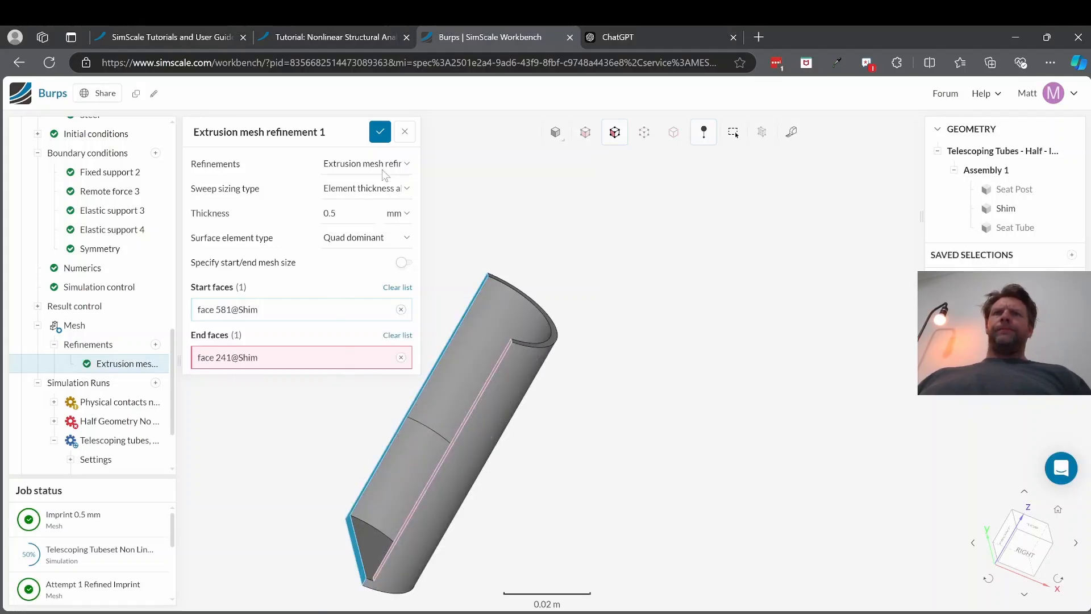
left_click(381, 133)
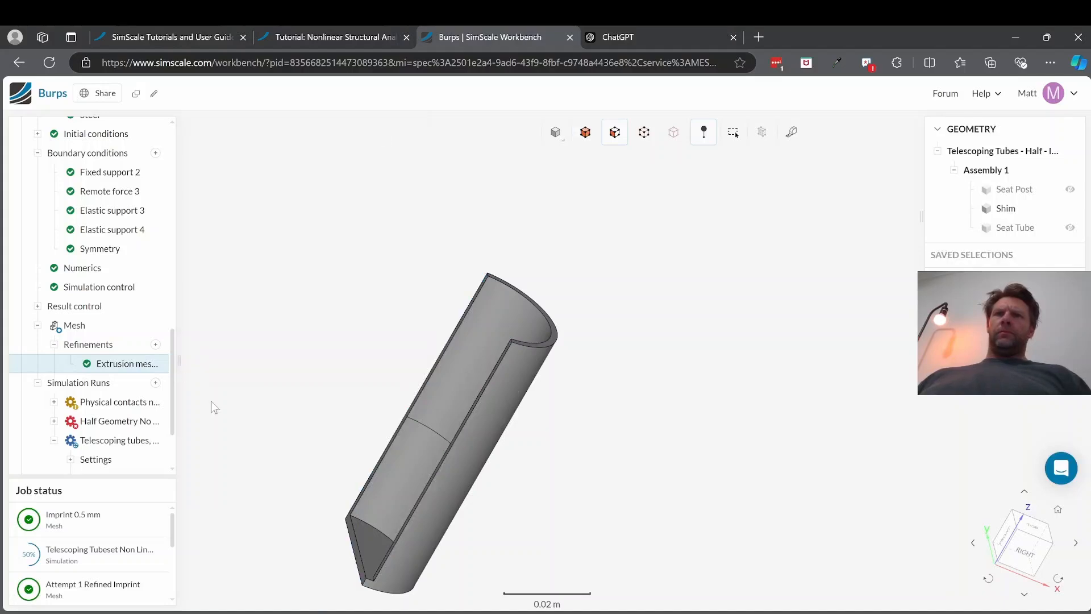
- Try to generate the Imprint Other mesh with the extrusion refinement, and stop the meshing job
left_click(89, 333)
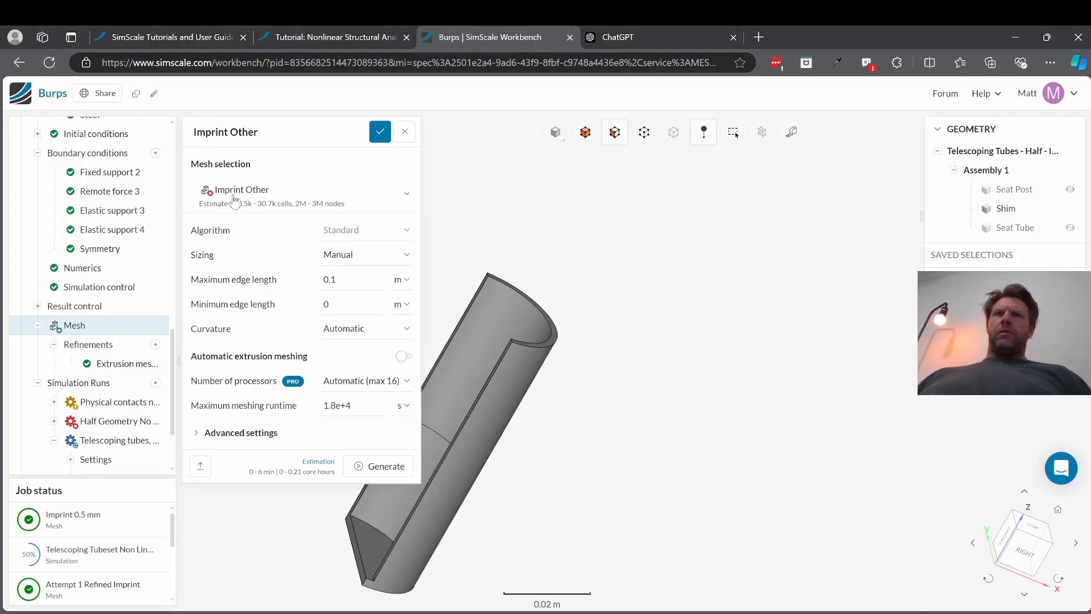
left_click(392, 467)
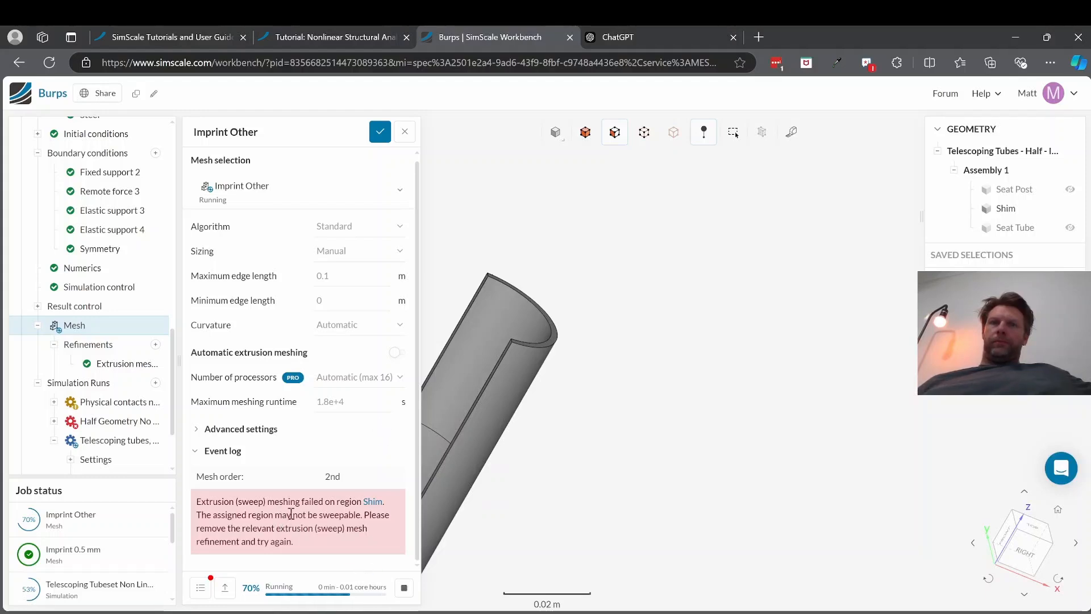
left_click(405, 589)
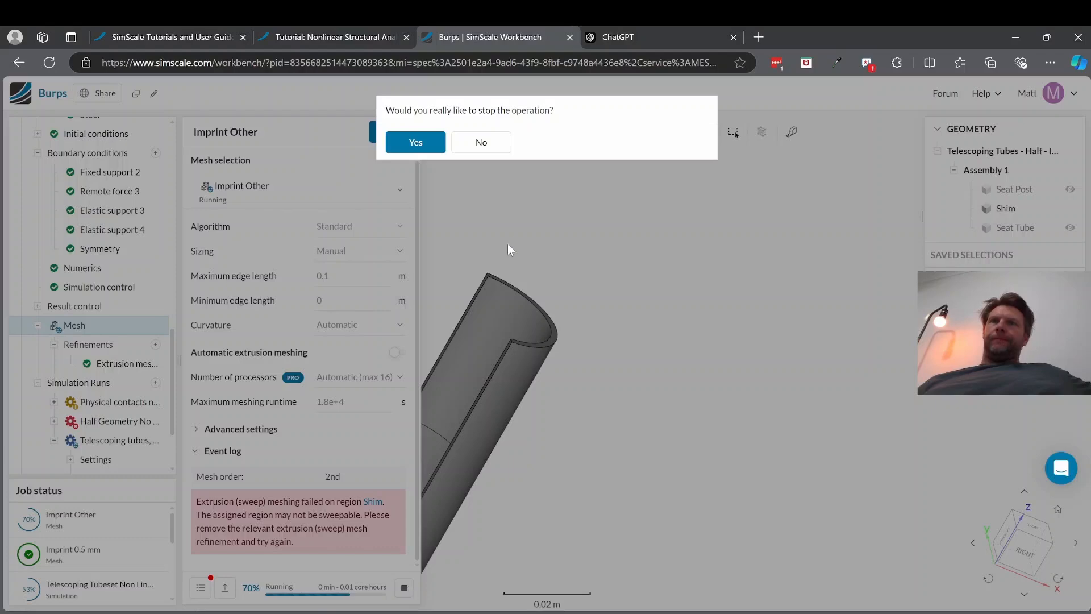
left_click(419, 143)
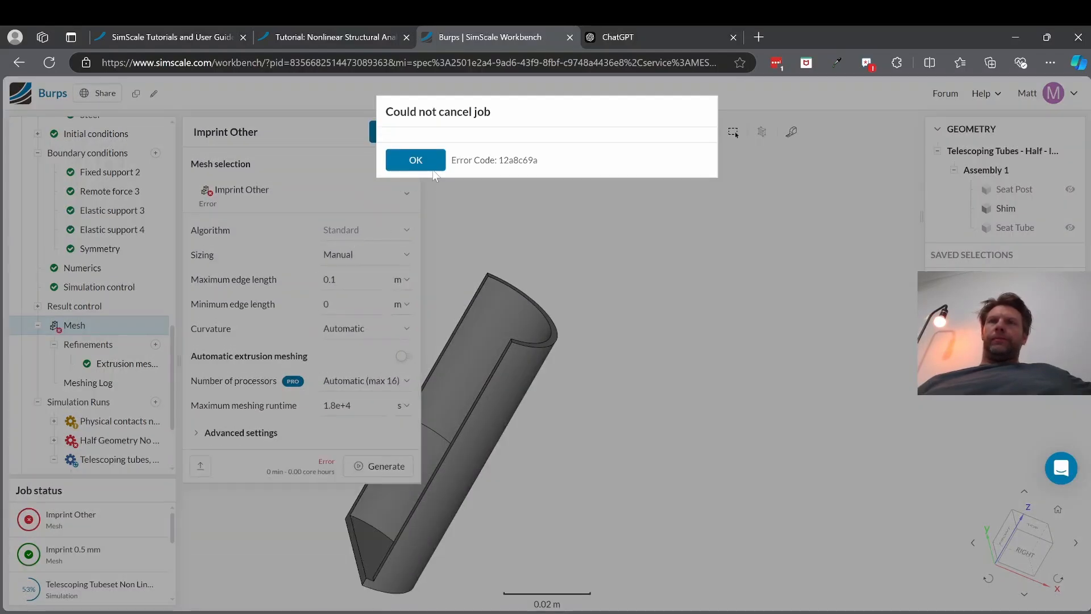
left_click(426, 162)
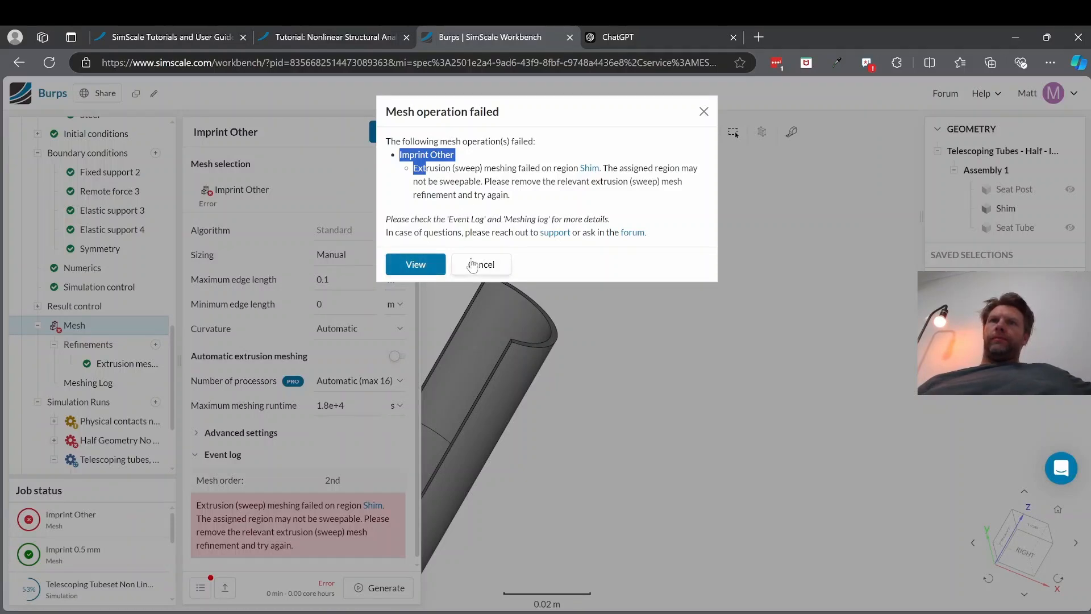
left_click(480, 266)
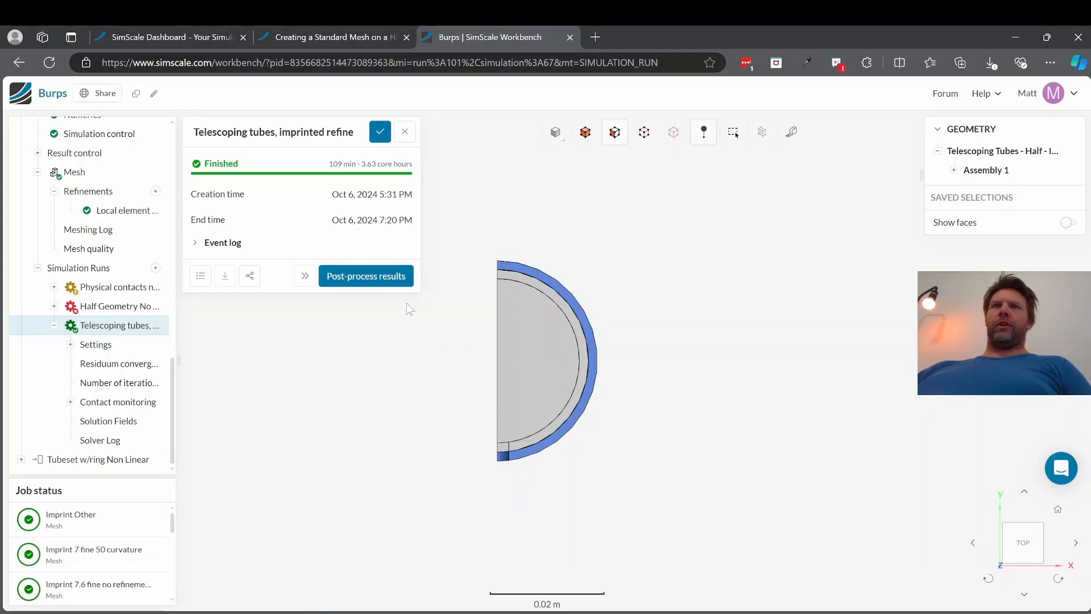
- Open the post-processing results of the imprinted refine run and examine the Von Mises stress on the deformed tubes and shim joint
left_click_drag(420, 363, 432, 359)
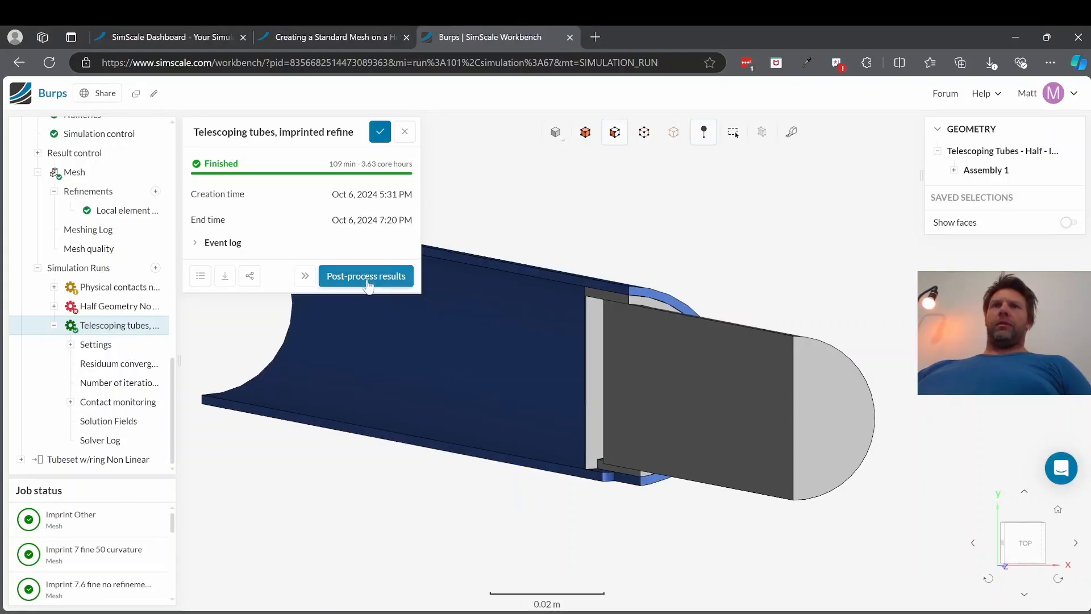
left_click(367, 279)
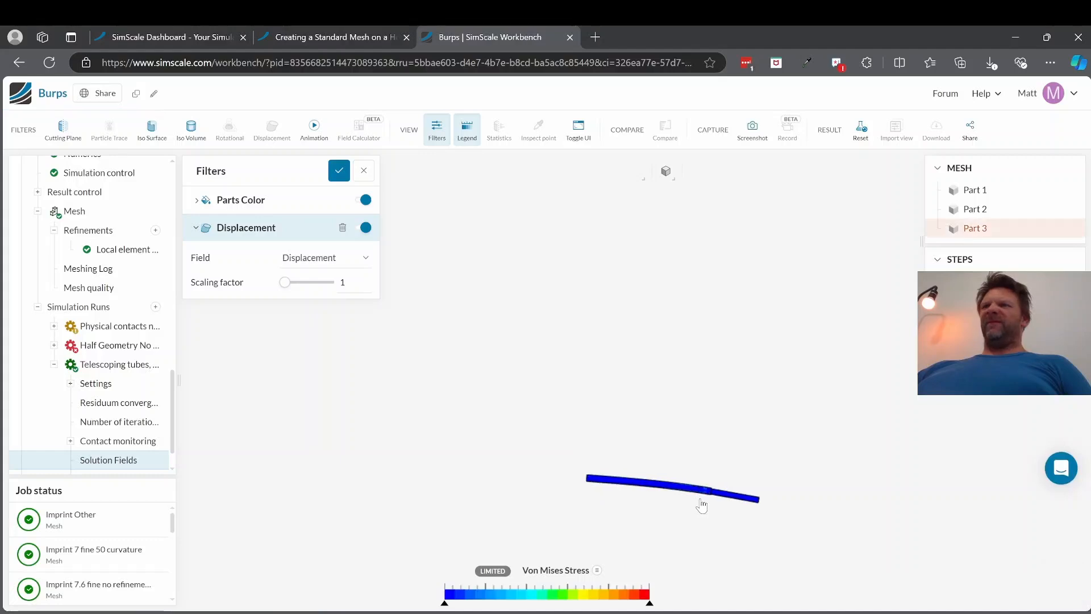
scroll(702, 505, "up", 10)
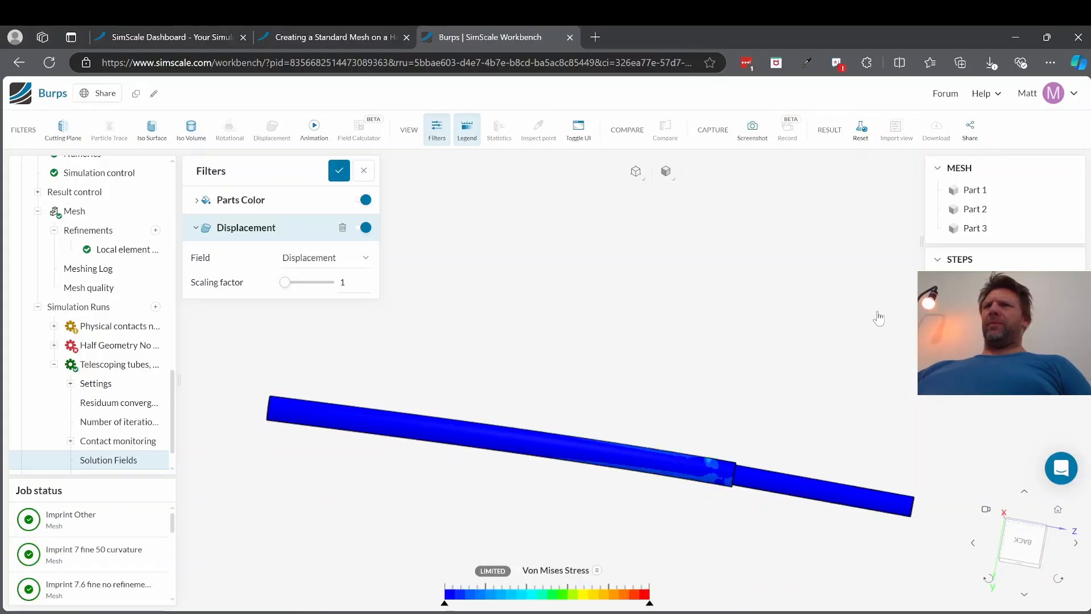
left_click_drag(786, 517, 709, 349)
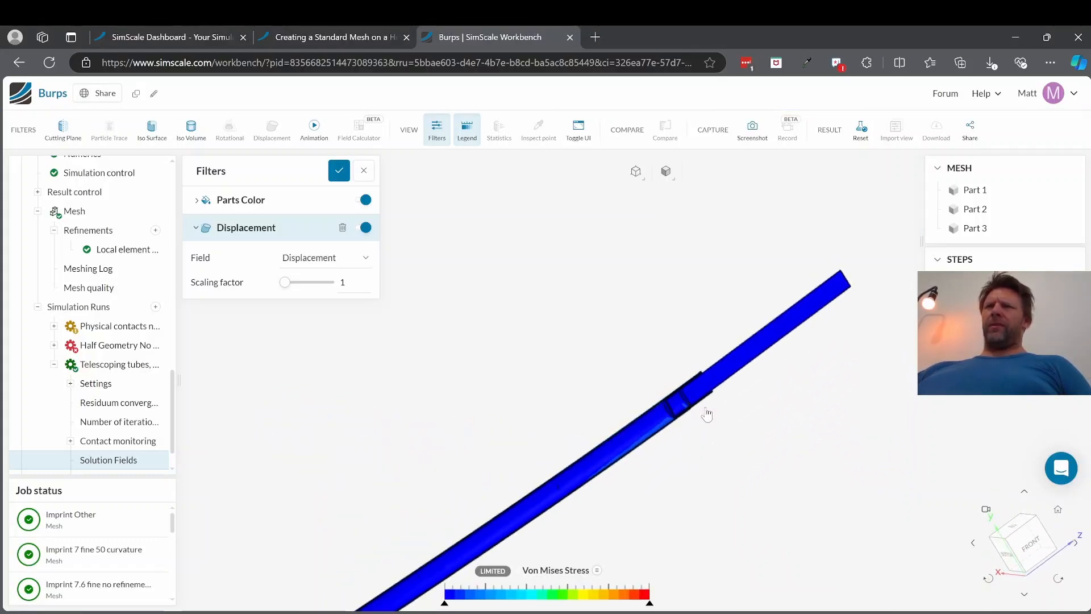
scroll(700, 401, "up", 5)
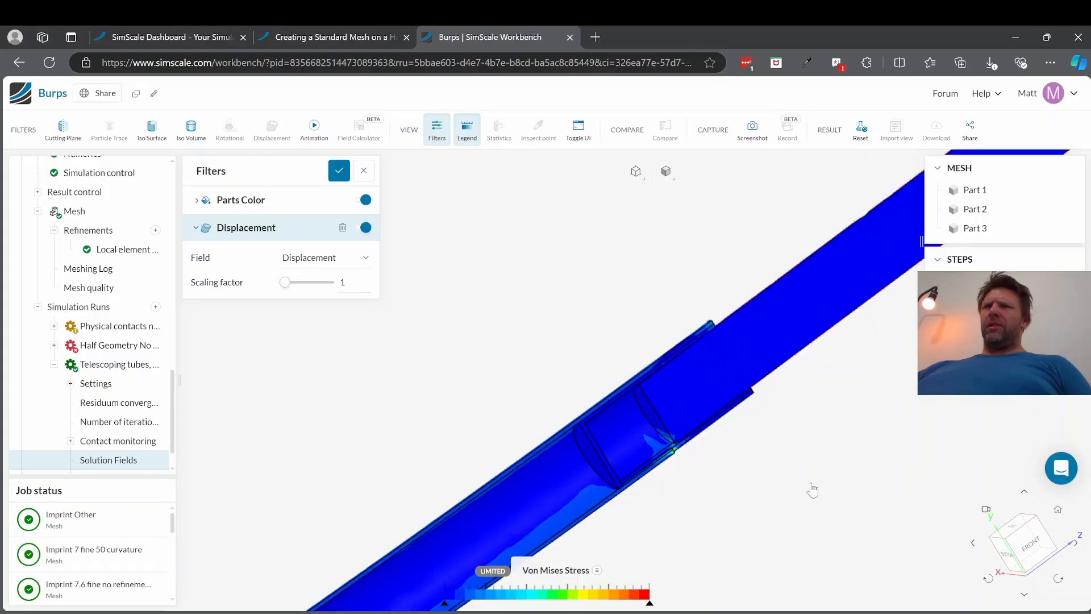
scroll(698, 442, "up", 3)
left_click_drag(698, 442, 758, 545)
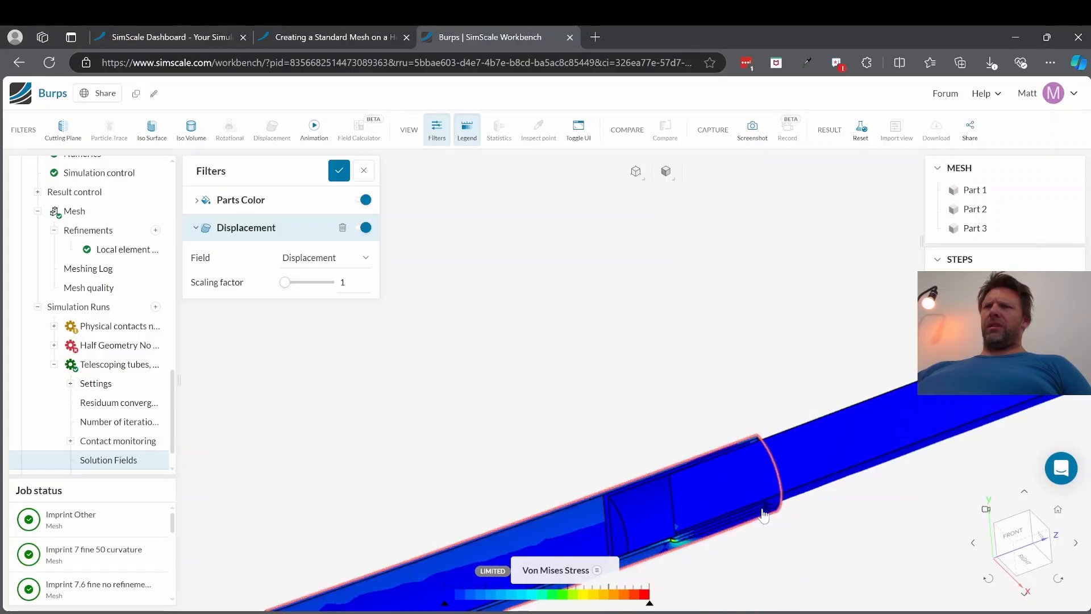
scroll(734, 495, "down", 2)
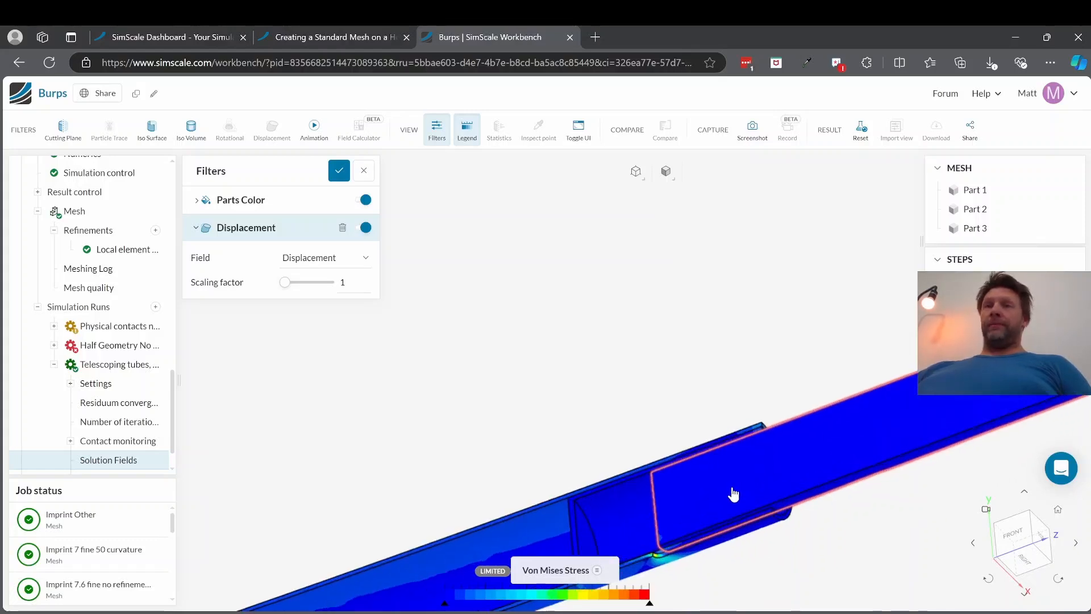
left_click_drag(731, 505, 572, 223)
left_click_drag(678, 540, 657, 520)
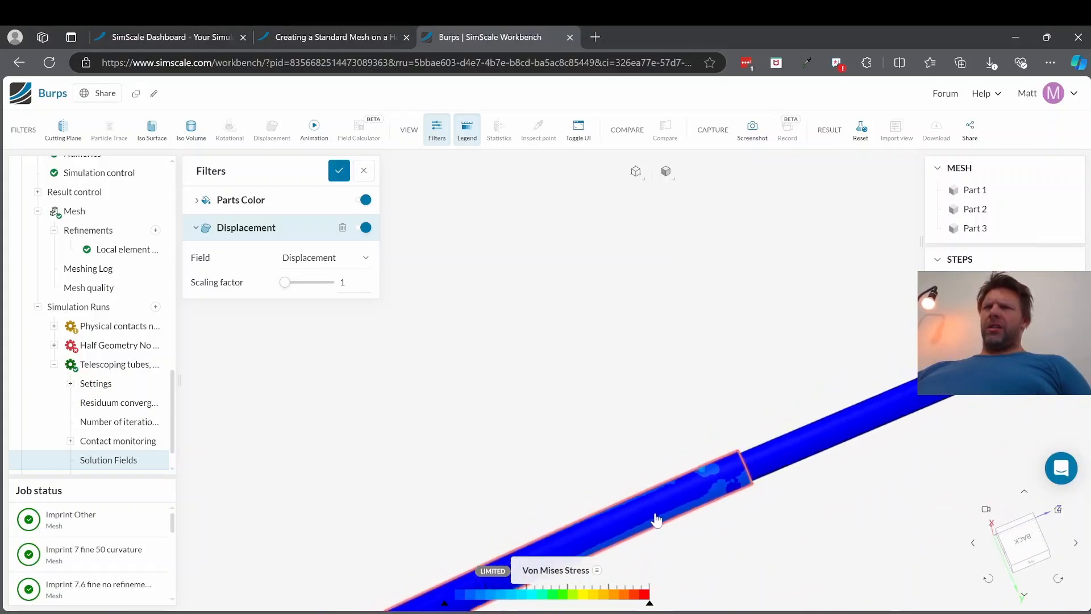
scroll(657, 520, "down", 5)
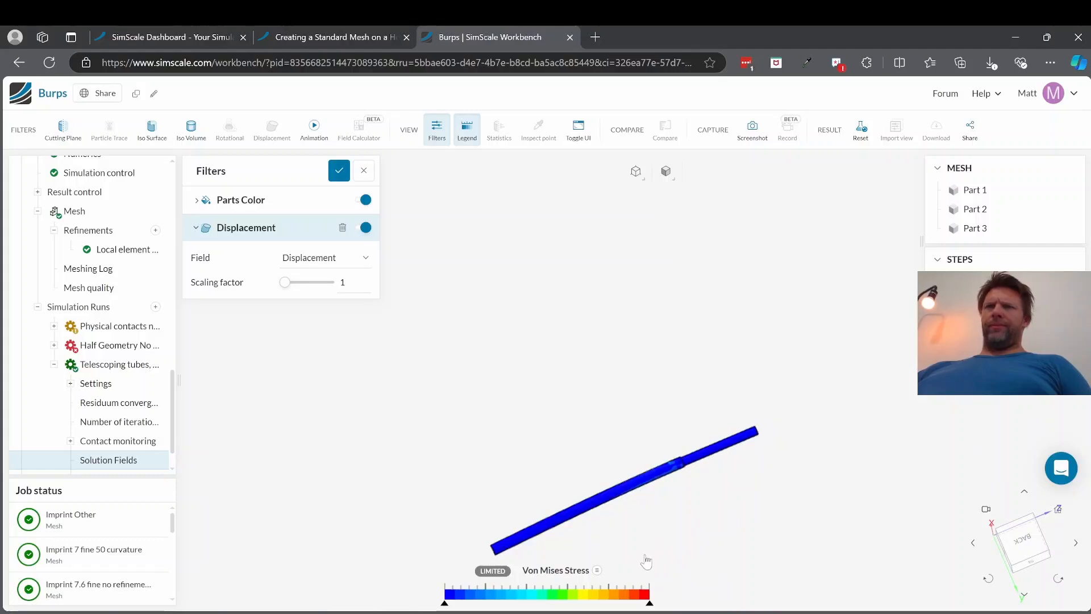
scroll(631, 519, "up", 5)
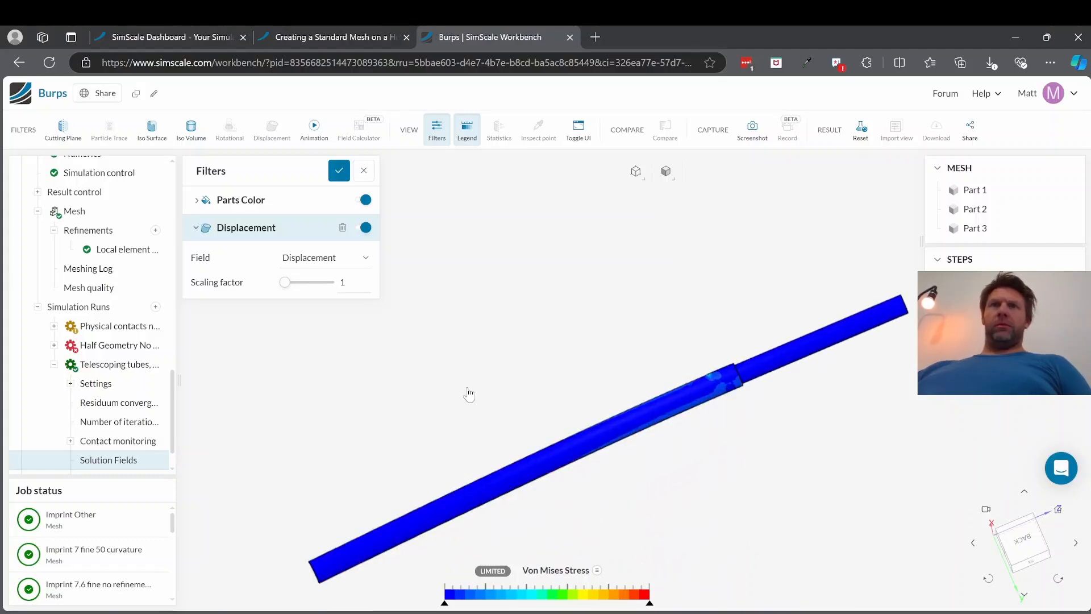
scroll(674, 449, "up", 2)
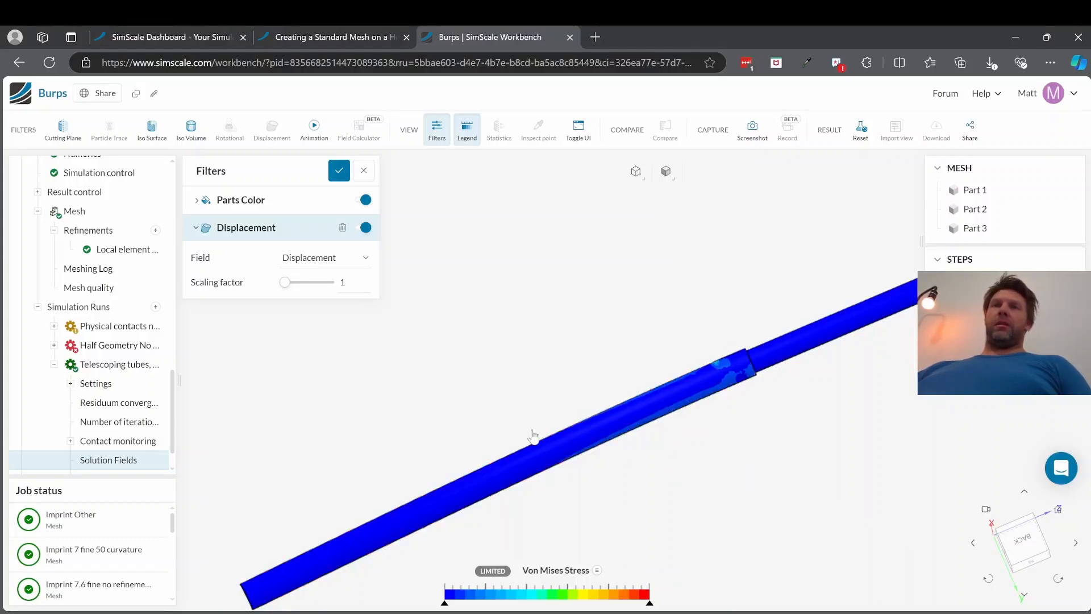
scroll(536, 438, "down", 3)
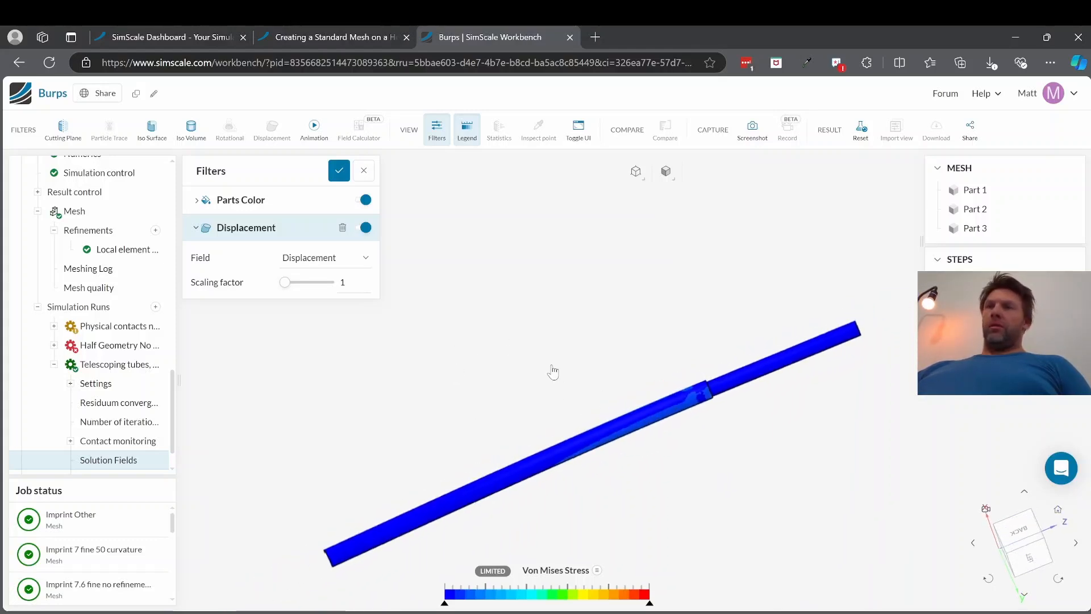
left_click_drag(552, 373, 606, 482)
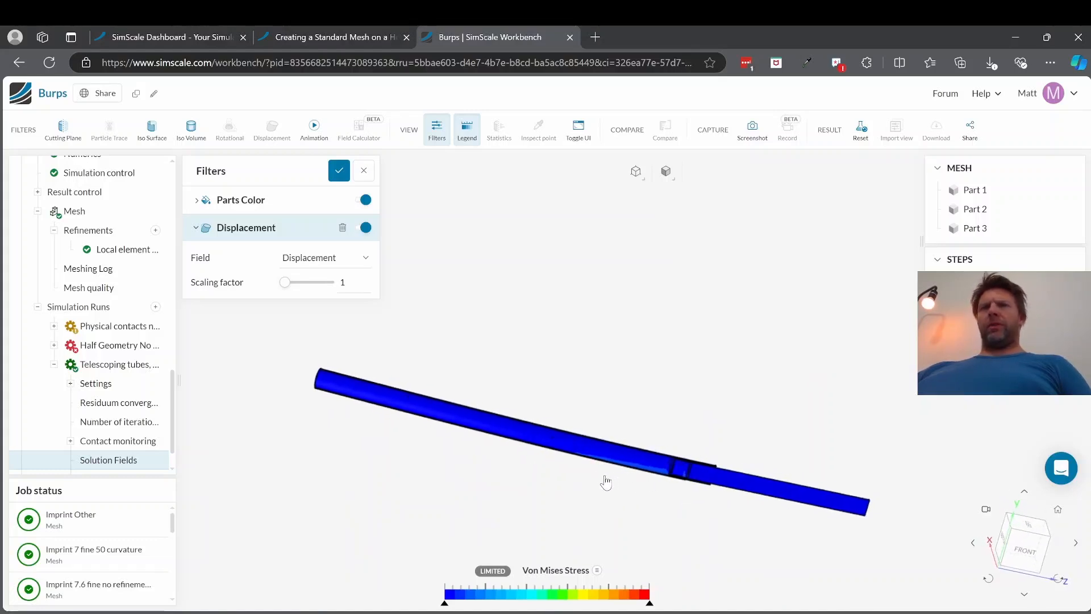